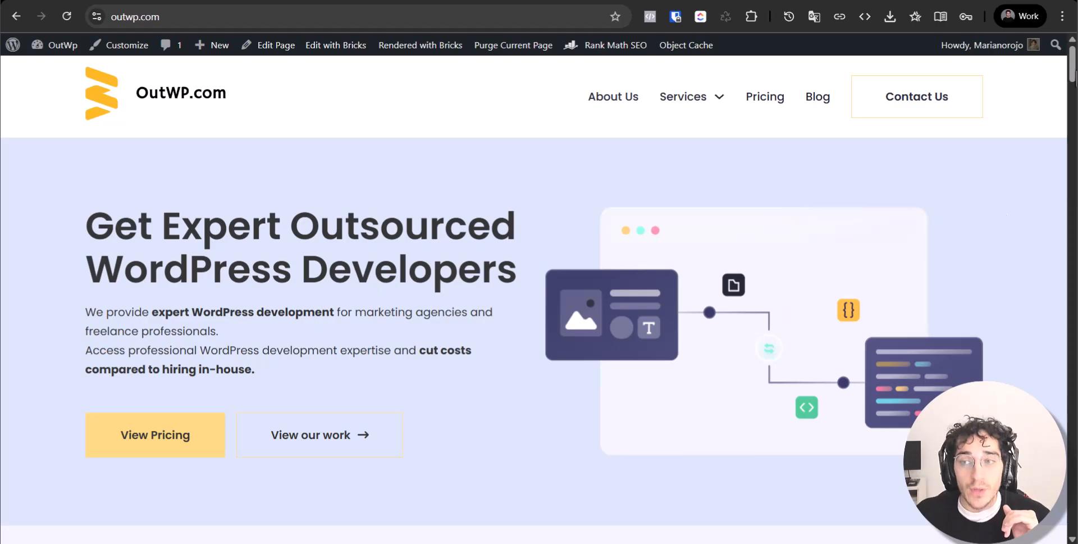
Scroll the OutWP homepage and switch to the bricks.outwp.com test site
{"action": "scroll", "coordinate": [777, 313], "scroll_direction": "down", "scroll_amount": 10}
{"action": "left_click_drag", "start_coordinate": [1073, 271], "coordinate": [1071, 362]}
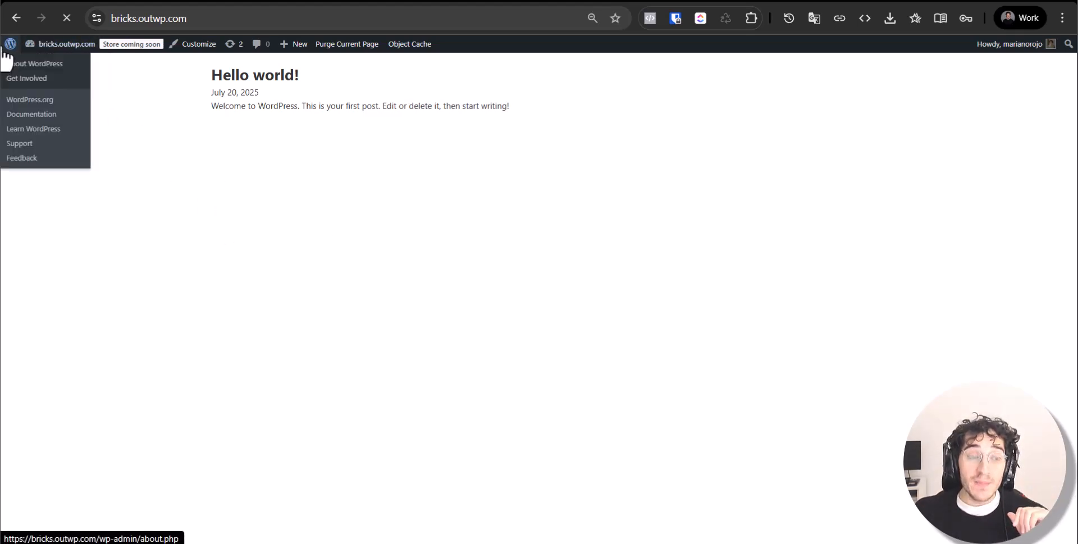
Enter wp-admin from the admin bar's WordPress logo and open the Pages list
{"action": "left_click", "coordinate": [23, 77]}
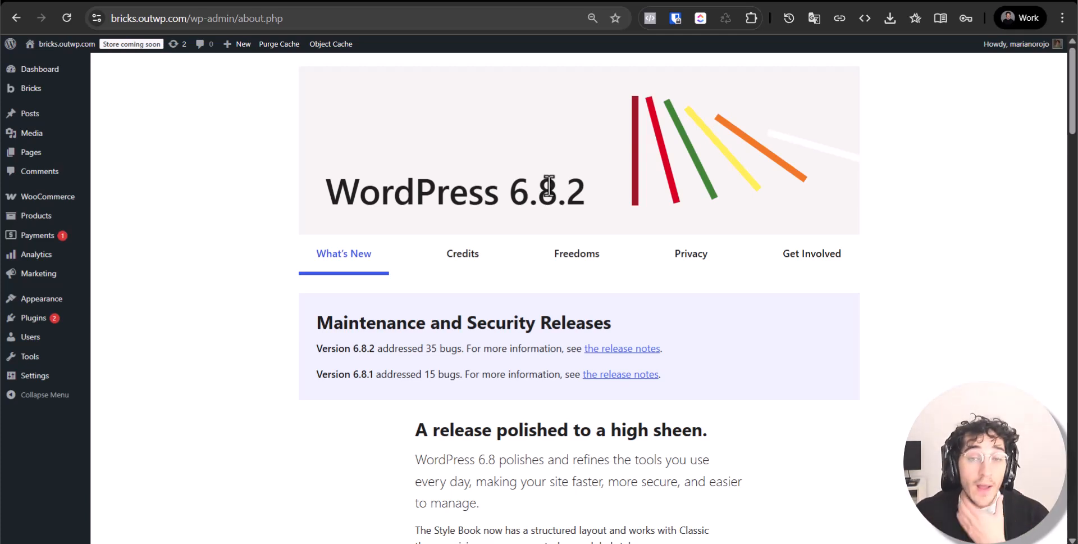
{"action": "left_click", "coordinate": [56, 159]}
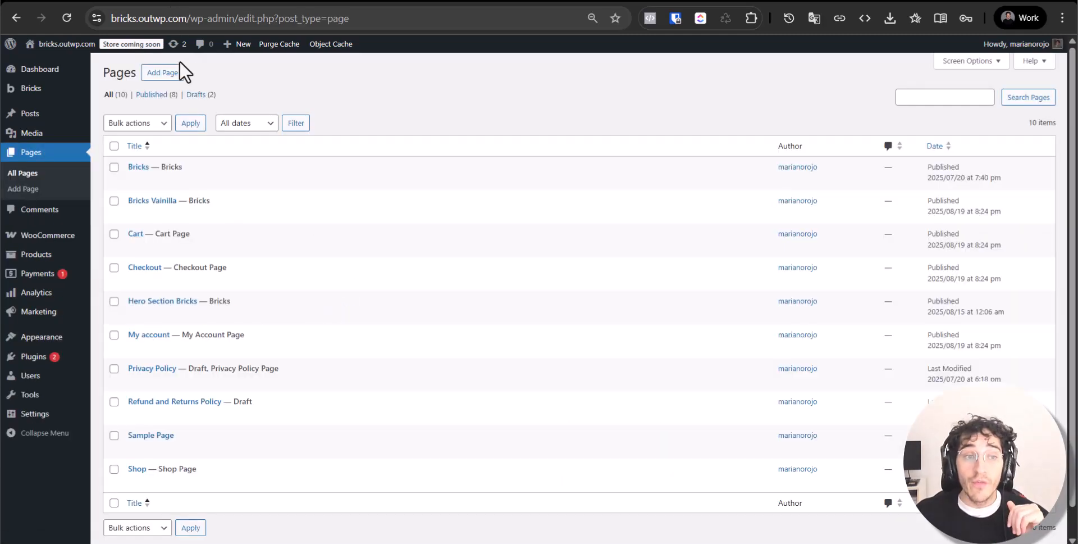
Create and publish a new page titled 'Form' and open it in Bricks
{"action": "left_click", "coordinate": [162, 73]}
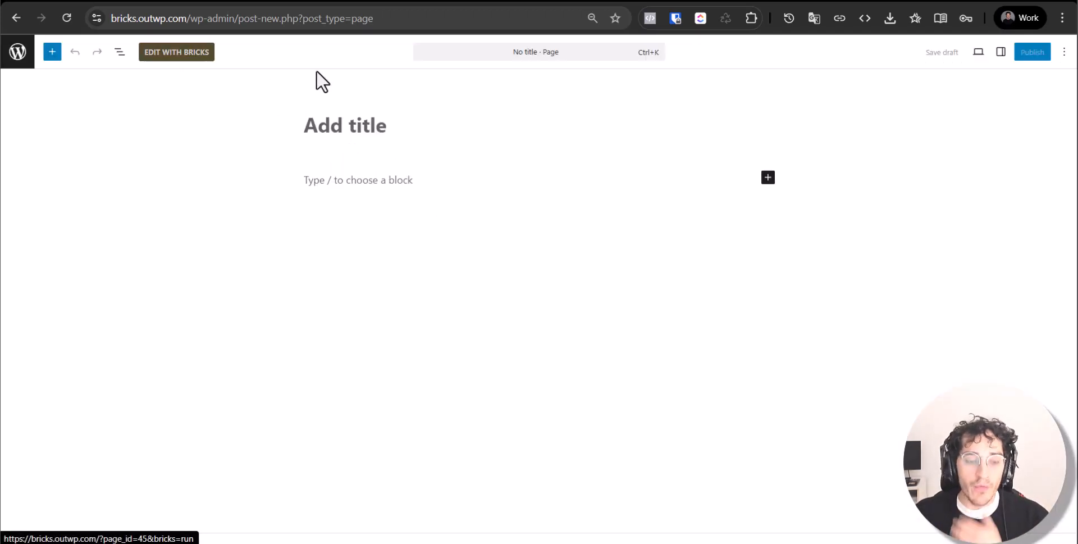
{"action": "type", "text": "Fortm"}
{"action": "key", "text": "BackSpace"}
{"action": "key", "text": "BackSpace"}
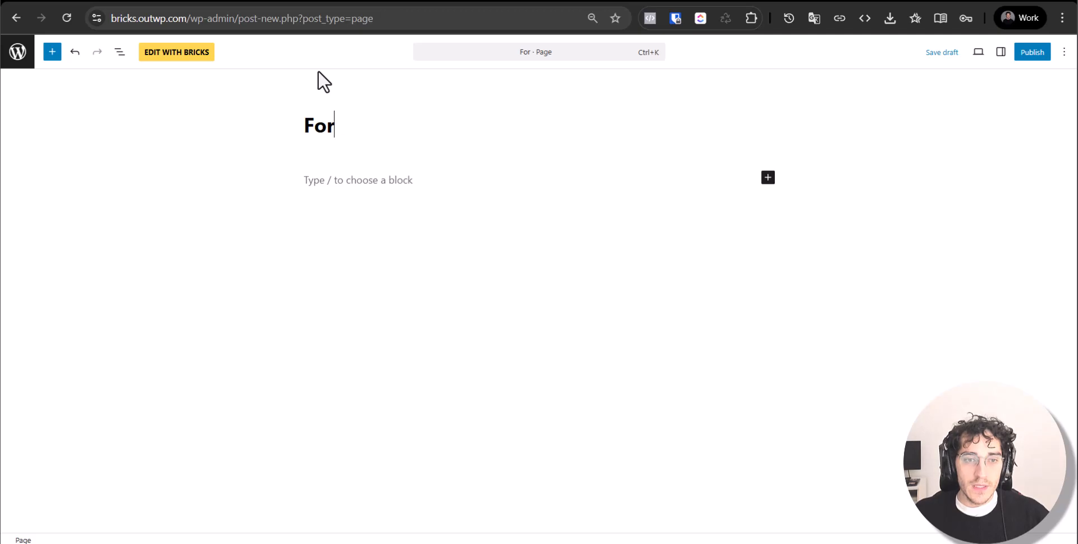
{"action": "left_click", "coordinate": [1032, 53]}
{"action": "left_click", "coordinate": [1028, 52]}
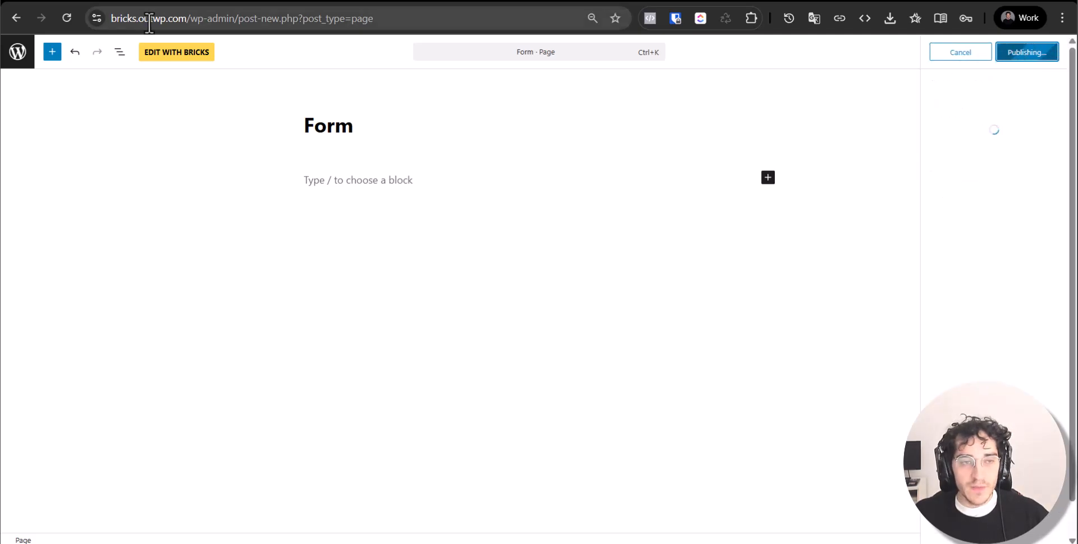
{"action": "left_click", "coordinate": [190, 57]}
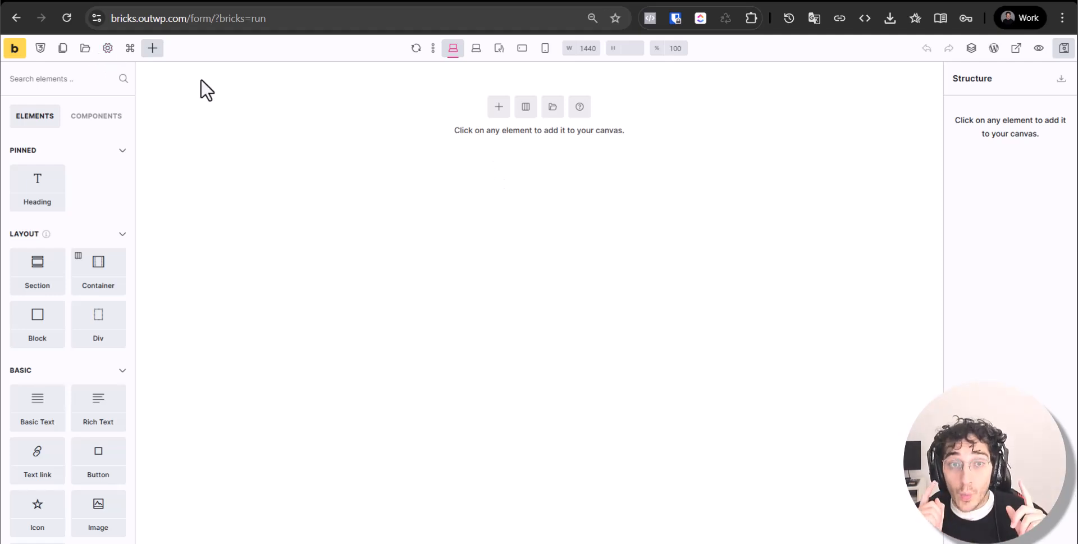
Paste a 'My Form' heading section and add a single Form element below it
{"action": "key", "text": "ctrl+v"}
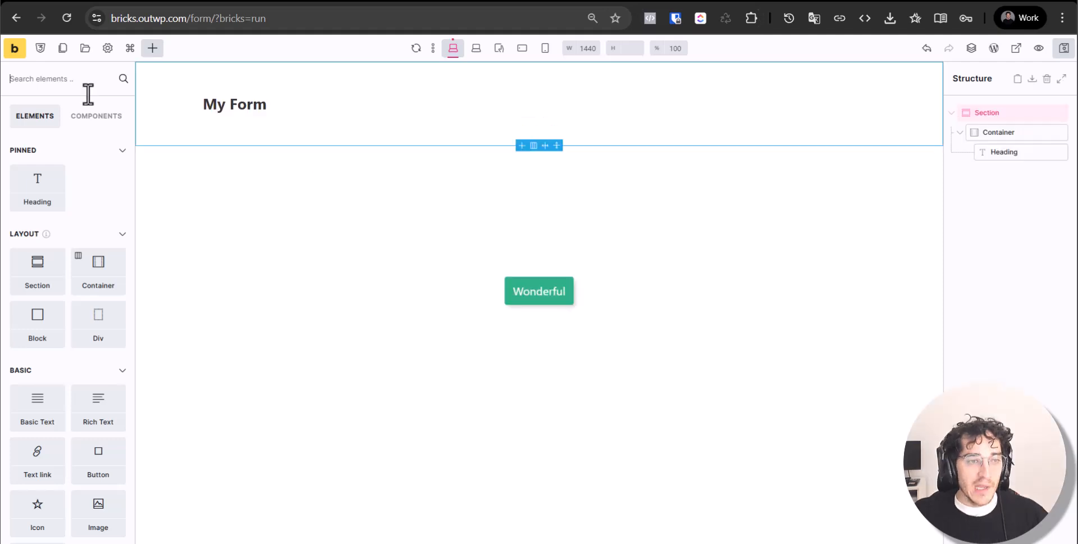
{"action": "left_click", "coordinate": [88, 81]}
{"action": "type", "text": "form"}
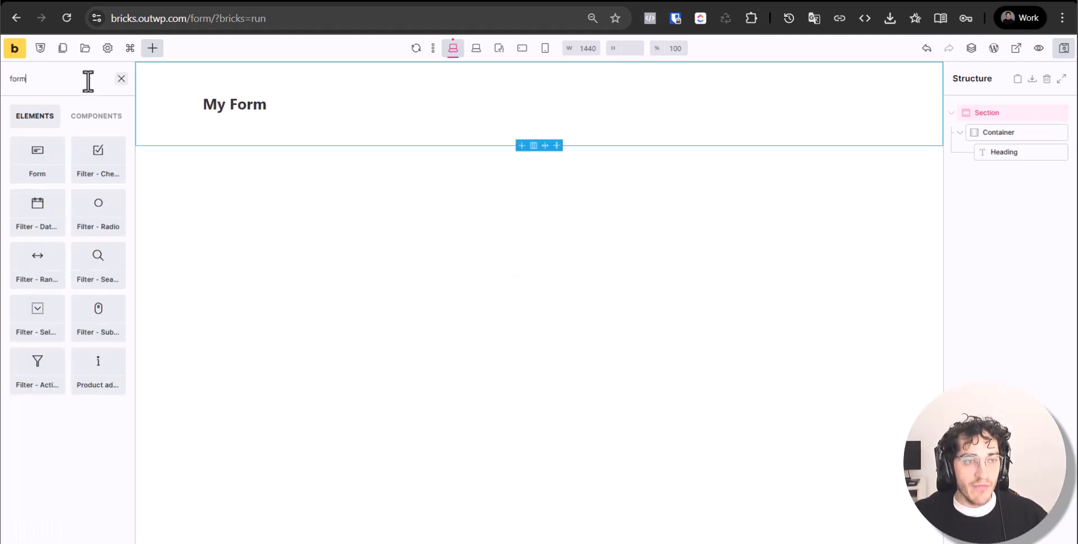
{"action": "left_click", "coordinate": [28, 158]}
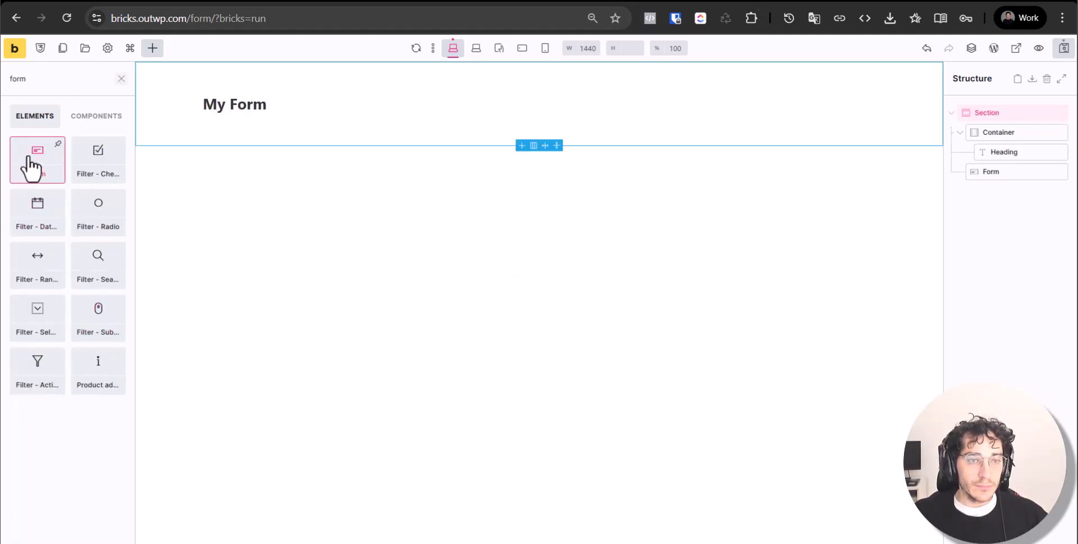
{"action": "left_click_drag", "start_coordinate": [983, 192], "coordinate": [1014, 188]}
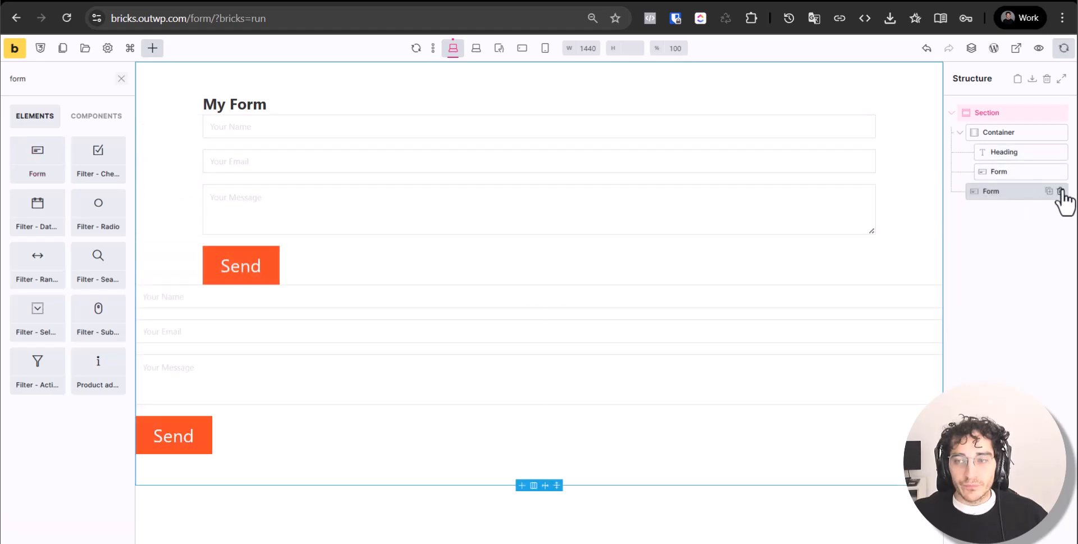
{"action": "left_click", "coordinate": [1061, 191]}
{"action": "left_click", "coordinate": [850, 191]}
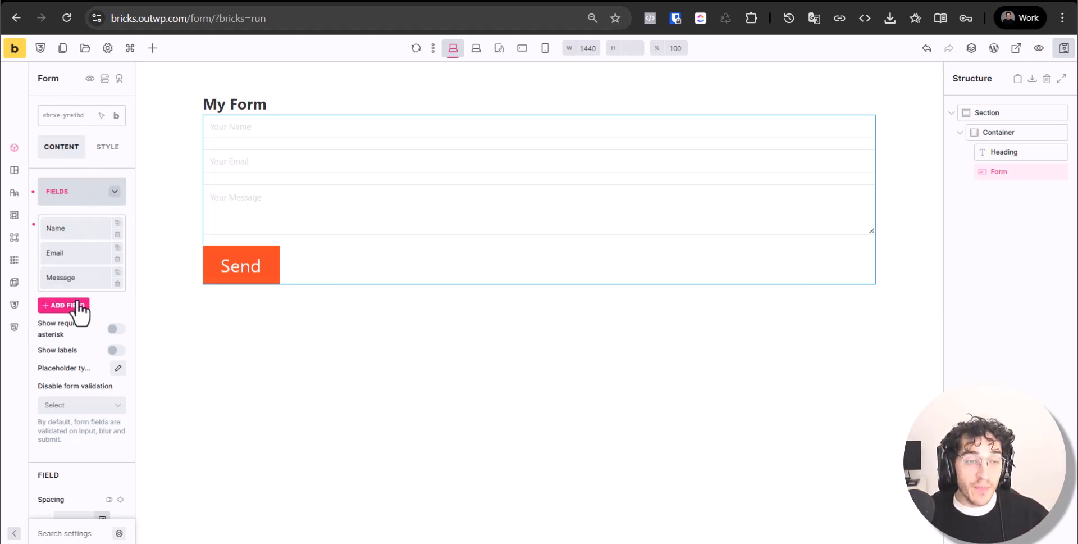
Relabel the form's Name field to 'First Name'
{"action": "left_click", "coordinate": [76, 231]}
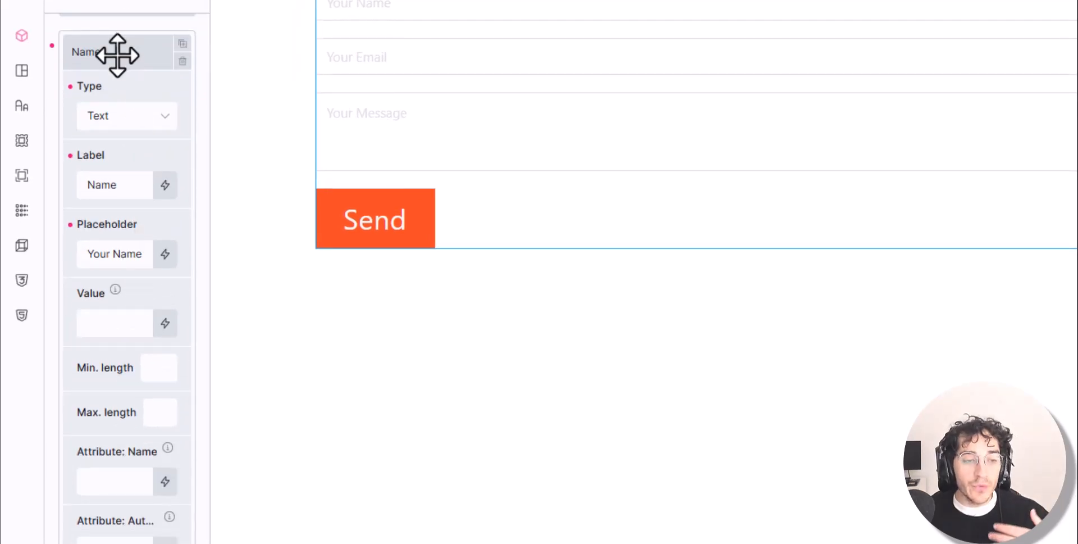
{"action": "scroll", "coordinate": [128, 163], "scroll_direction": "down", "scroll_amount": 4}
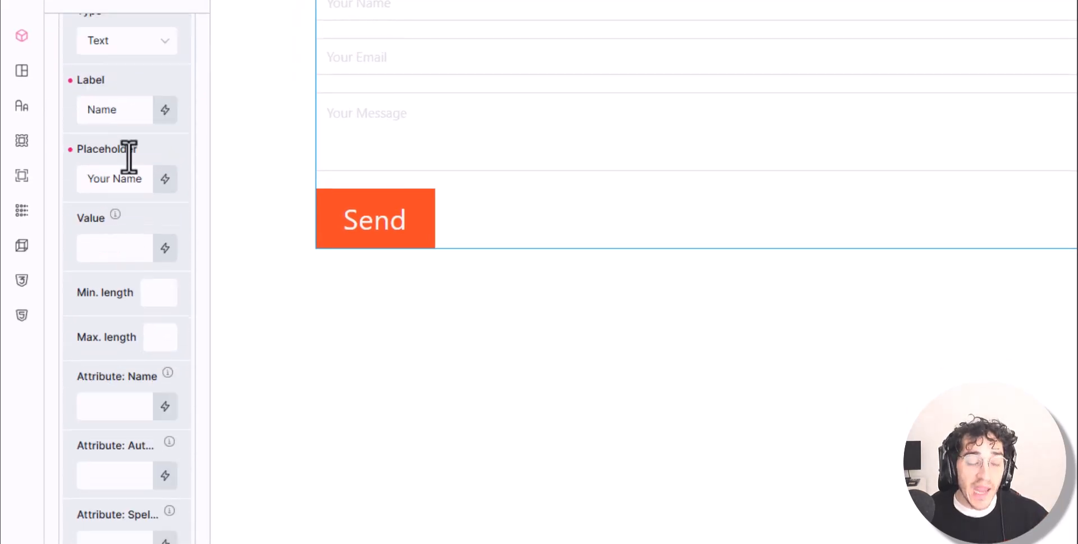
{"action": "scroll", "coordinate": [123, 347], "scroll_direction": "down", "scroll_amount": 2}
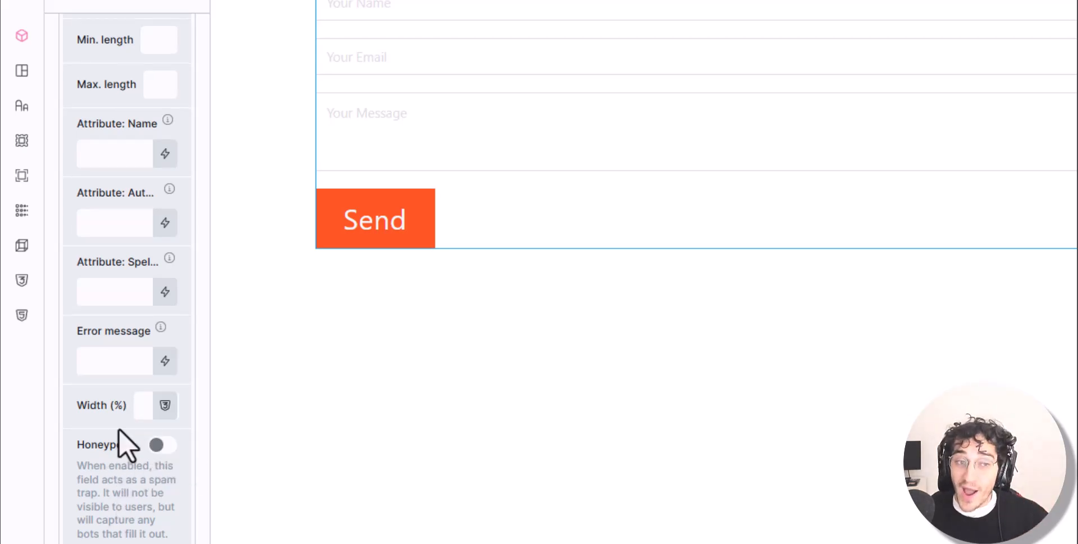
{"action": "scroll", "coordinate": [120, 409], "scroll_direction": "up", "scroll_amount": 2}
{"action": "scroll", "coordinate": [126, 219], "scroll_direction": "up", "scroll_amount": 4}
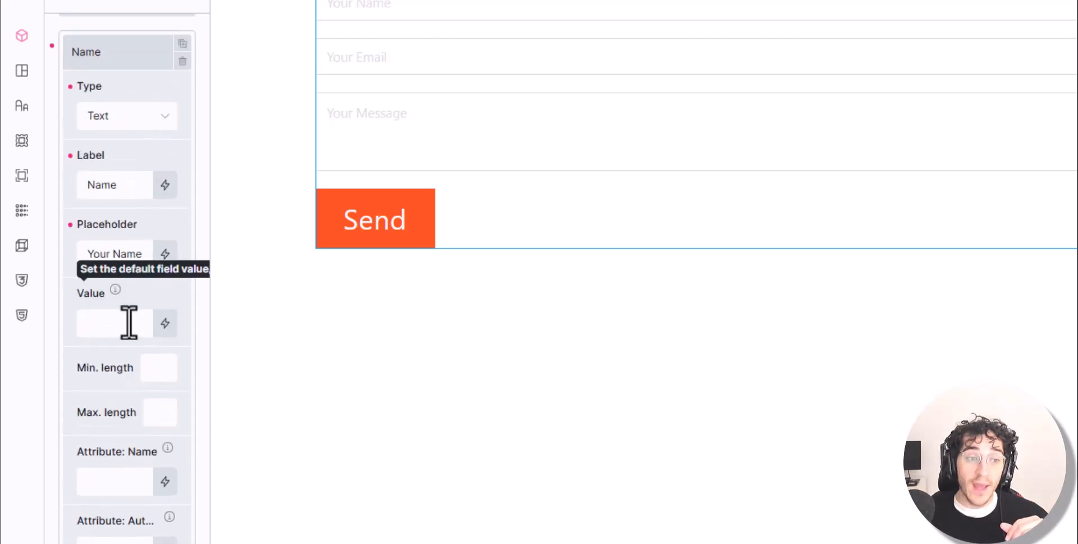
{"action": "double_click", "coordinate": [131, 180]}
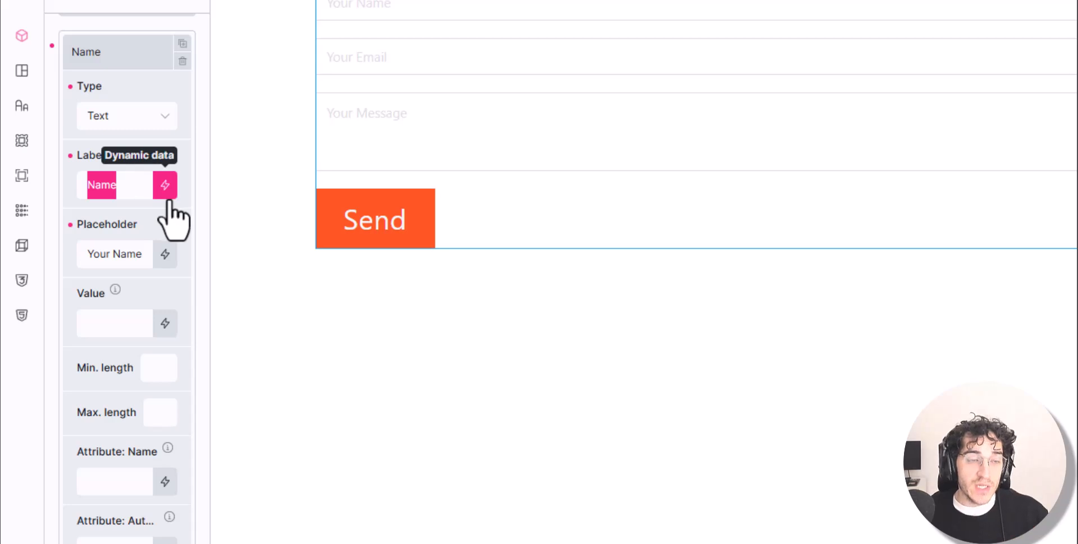
{"action": "type", "text": "First Name"}
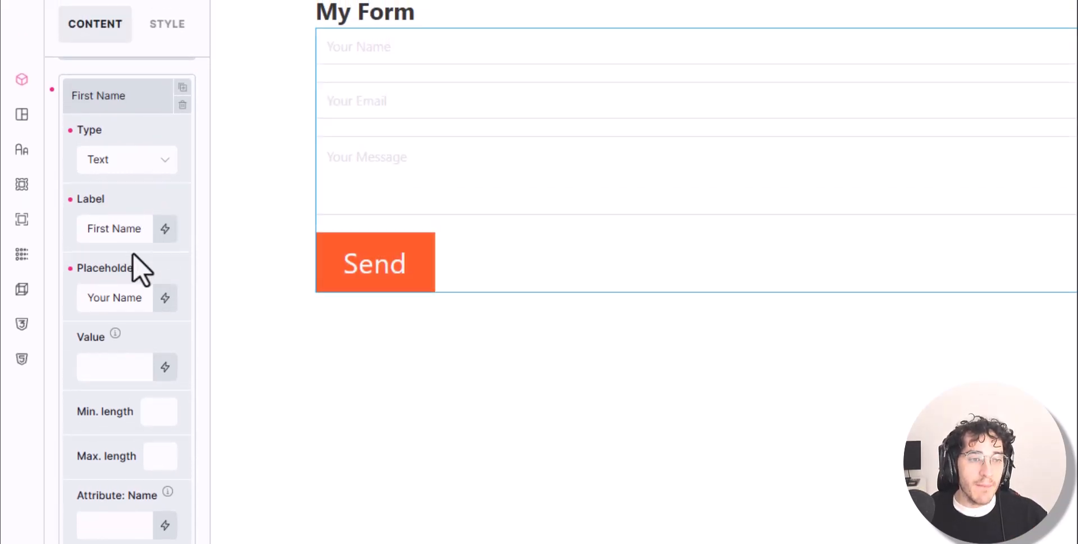
Copy 'First Name' from the label into the field's placeholder, replacing 'Your Name'
{"action": "left_click", "coordinate": [112, 199]}
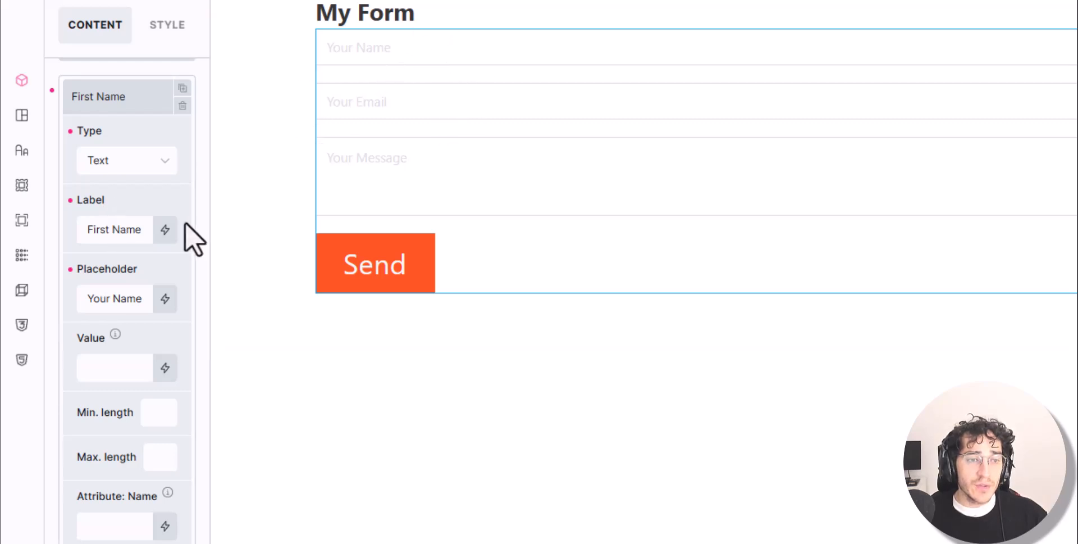
{"action": "double_click", "coordinate": [116, 232]}
{"action": "triple_click", "coordinate": [114, 230]}
{"action": "key", "text": "ctrl+c"}
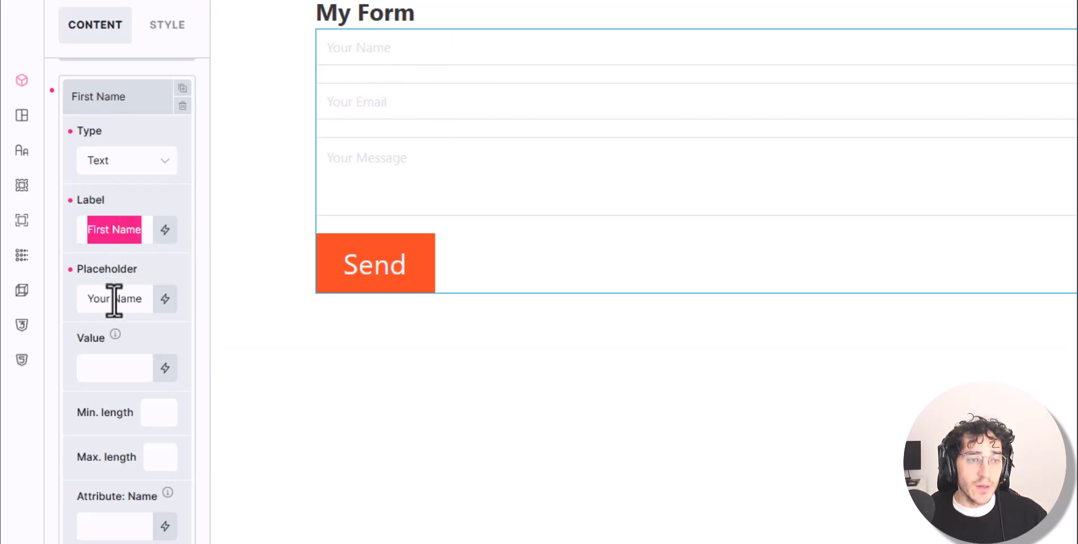
{"action": "triple_click", "coordinate": [113, 299]}
{"action": "key", "text": "ctrl+v"}
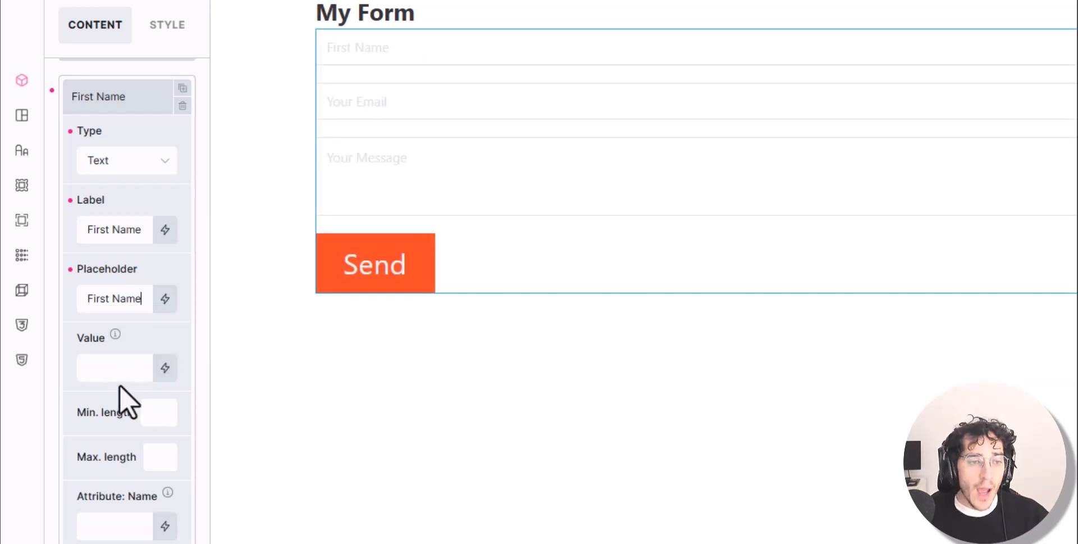
{"action": "left_click", "coordinate": [108, 368]}
{"action": "mouse_move", "coordinate": [117, 334]}
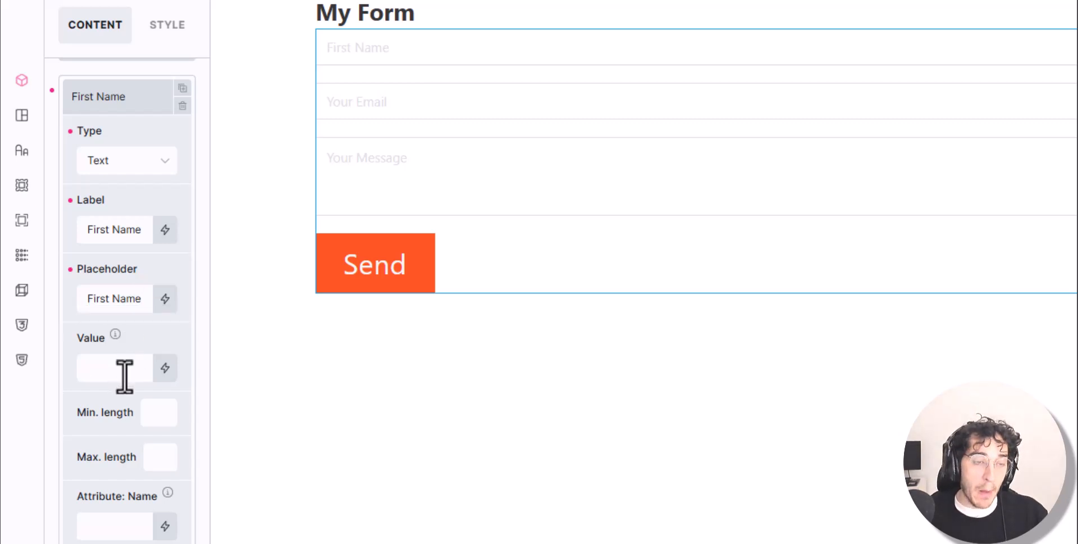
{"action": "type", "text": "Mariano"}
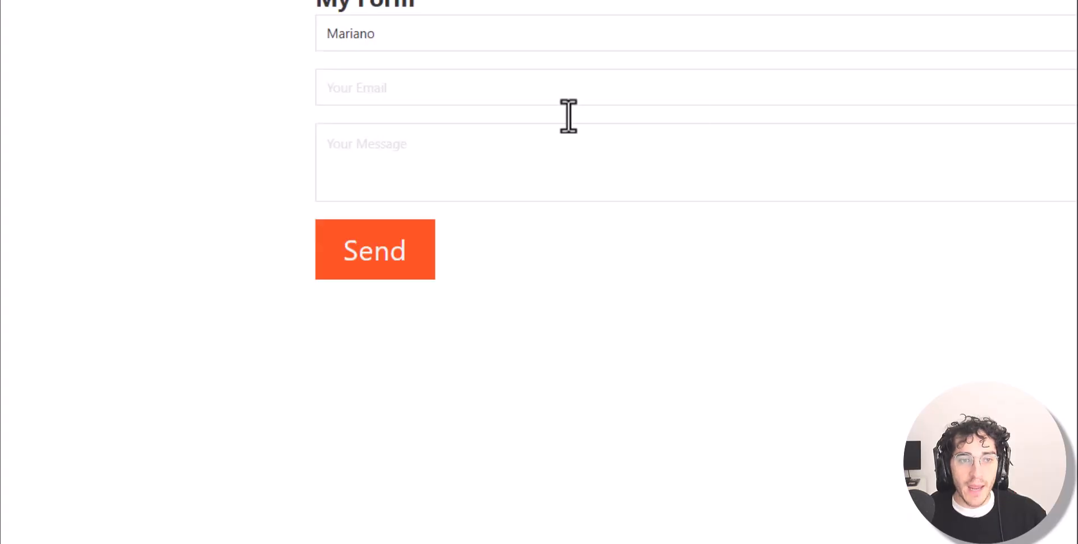
{"action": "left_click", "coordinate": [520, 20]}
{"action": "type", "text": "asdasdas"}
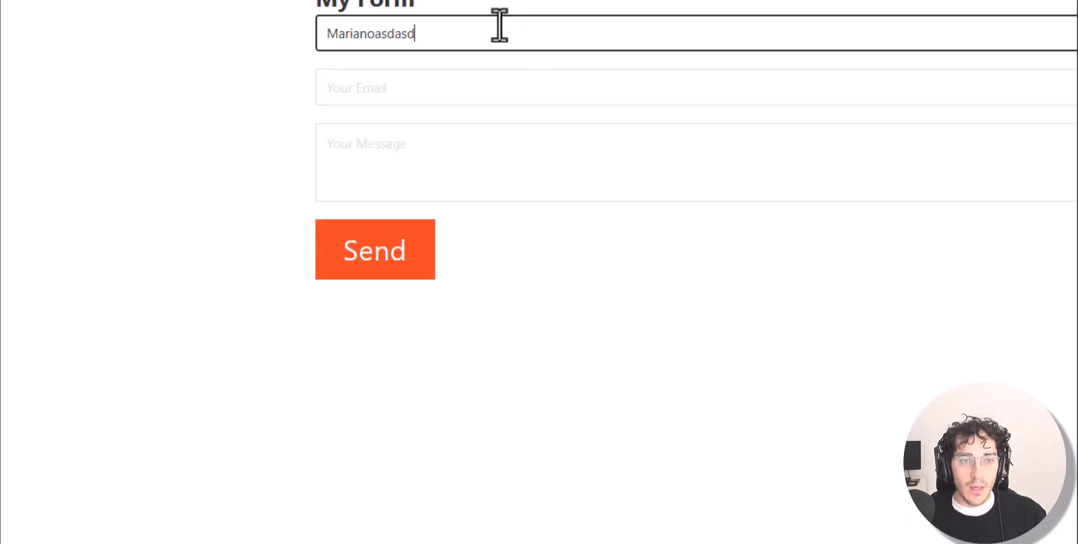
{"action": "key", "text": "ctrl+a"}
{"action": "type", "text": "i"}
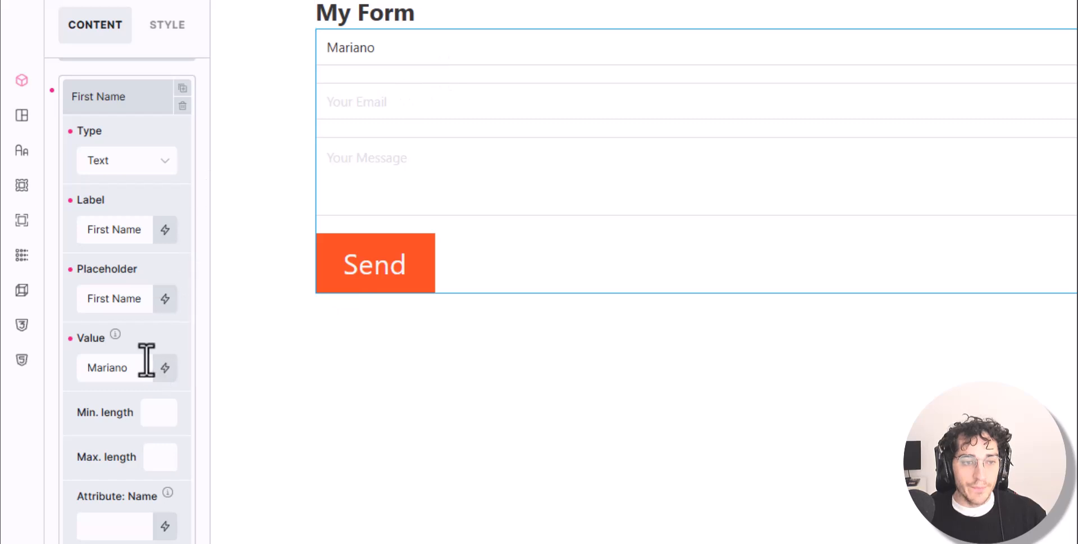
{"action": "double_click", "coordinate": [113, 375]}
{"action": "key", "text": "BackSpace"}
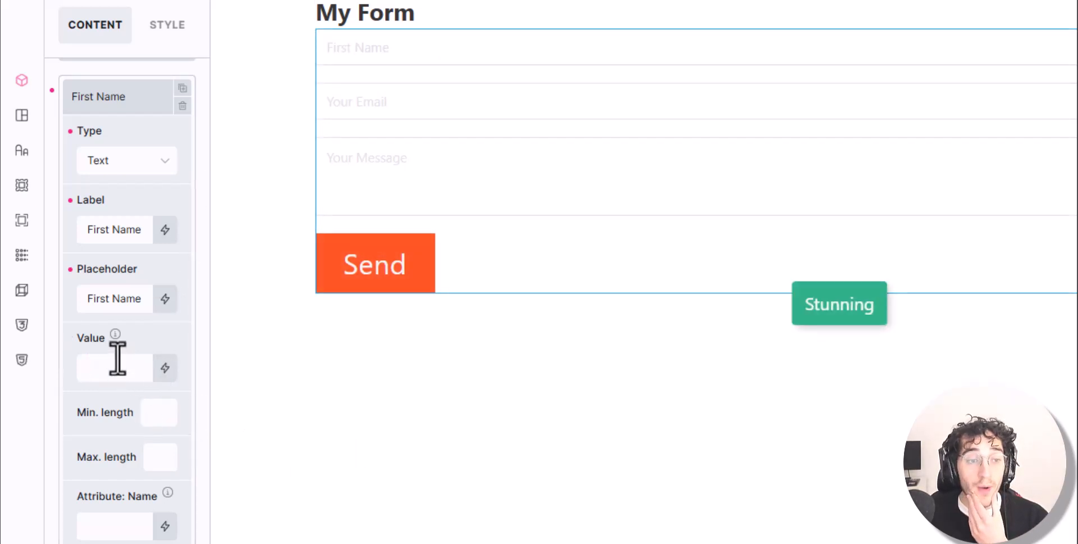
{"action": "scroll", "coordinate": [116, 365], "scroll_direction": "down", "scroll_amount": 2}
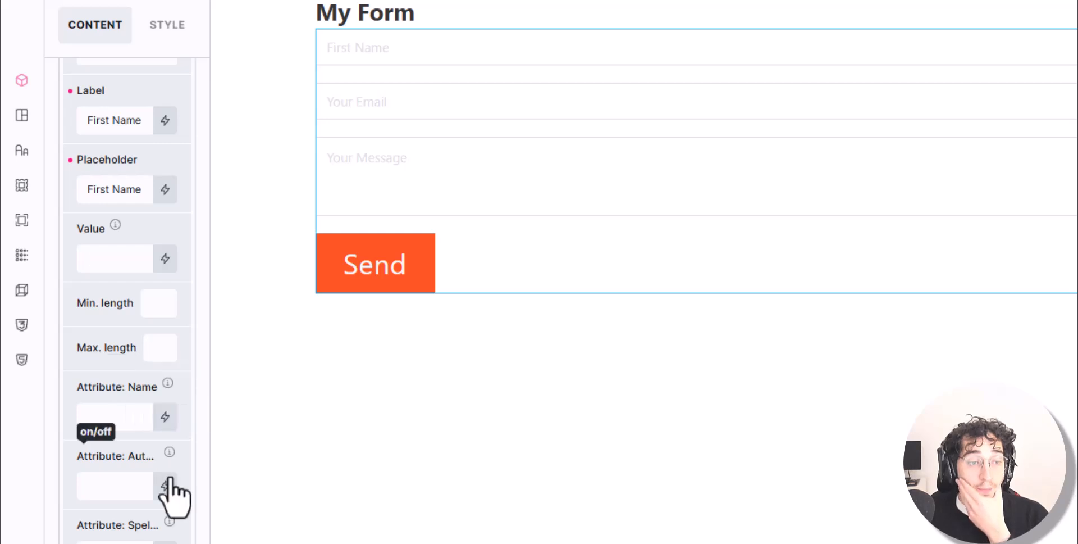
Widen the settings panel and set the First Name field's name attribute to 'Name'
{"action": "left_click_drag", "start_coordinate": [207, 373], "coordinate": [415, 366]}
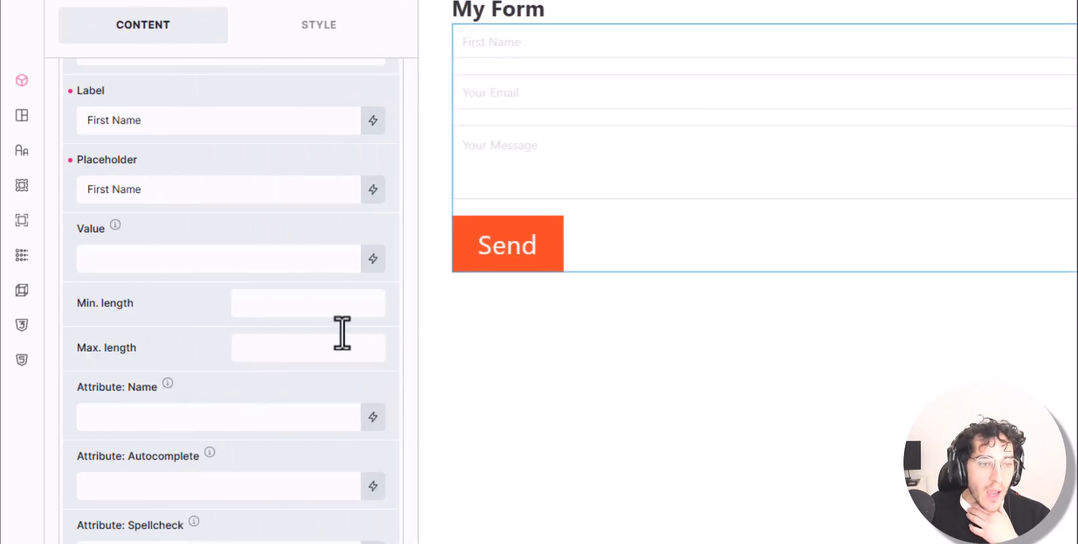
{"action": "left_click", "coordinate": [292, 309]}
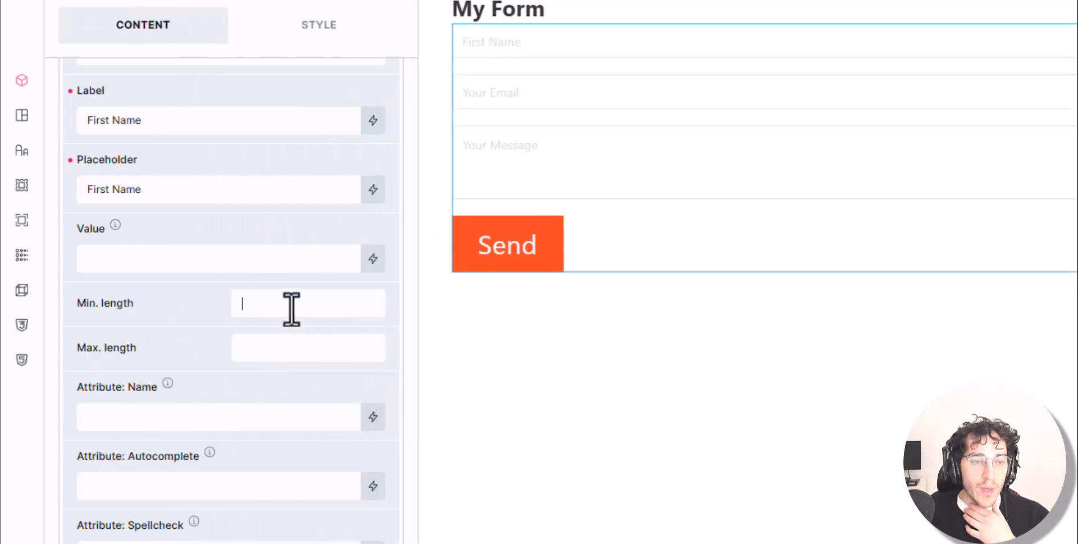
{"action": "left_click", "coordinate": [268, 356]}
{"action": "left_click", "coordinate": [258, 313]}
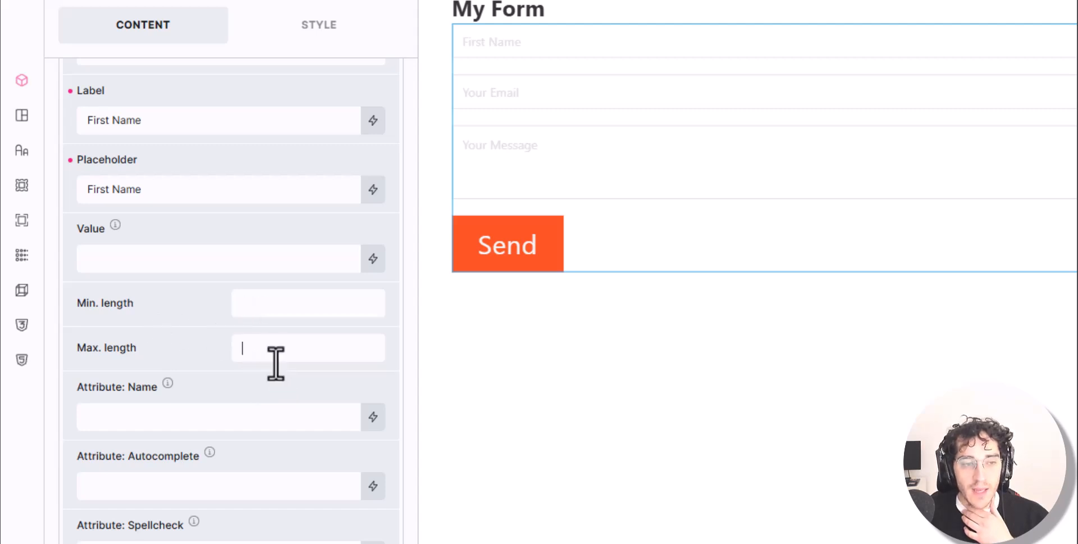
{"action": "scroll", "coordinate": [275, 363], "scroll_direction": "down", "scroll_amount": 2}
{"action": "left_click", "coordinate": [240, 312]}
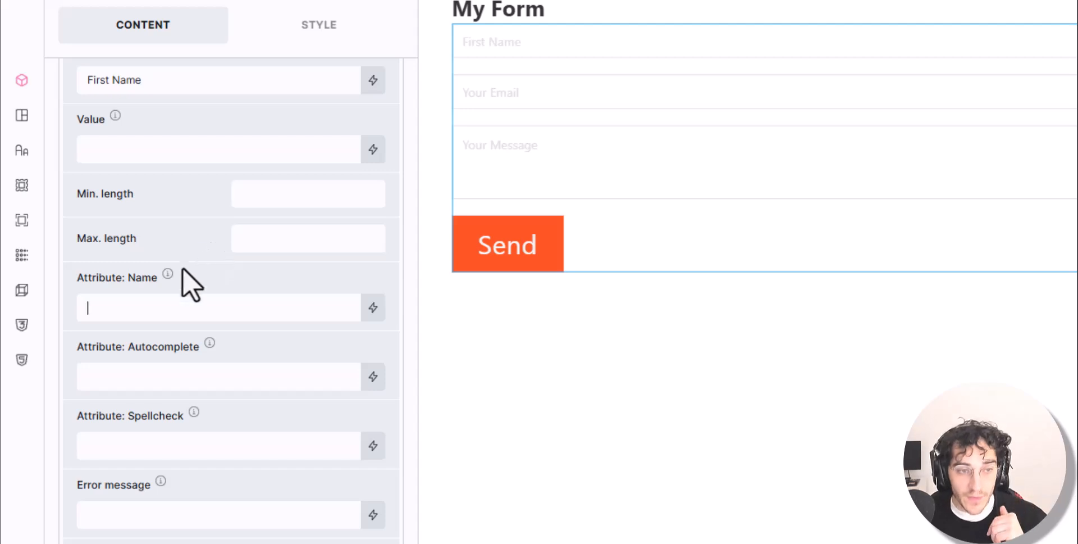
{"action": "mouse_move", "coordinate": [169, 275]}
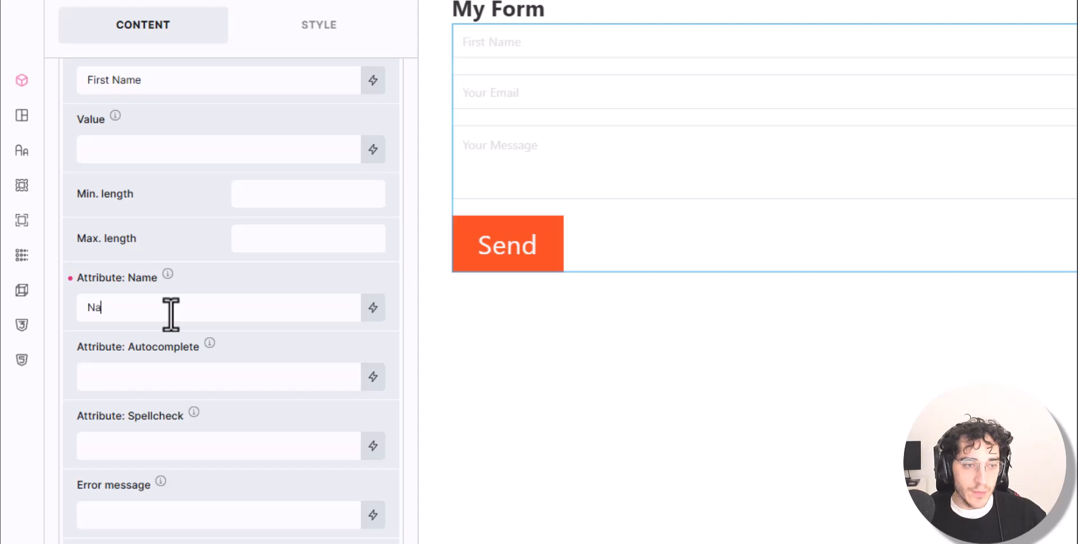
{"action": "left_click", "coordinate": [219, 384]}
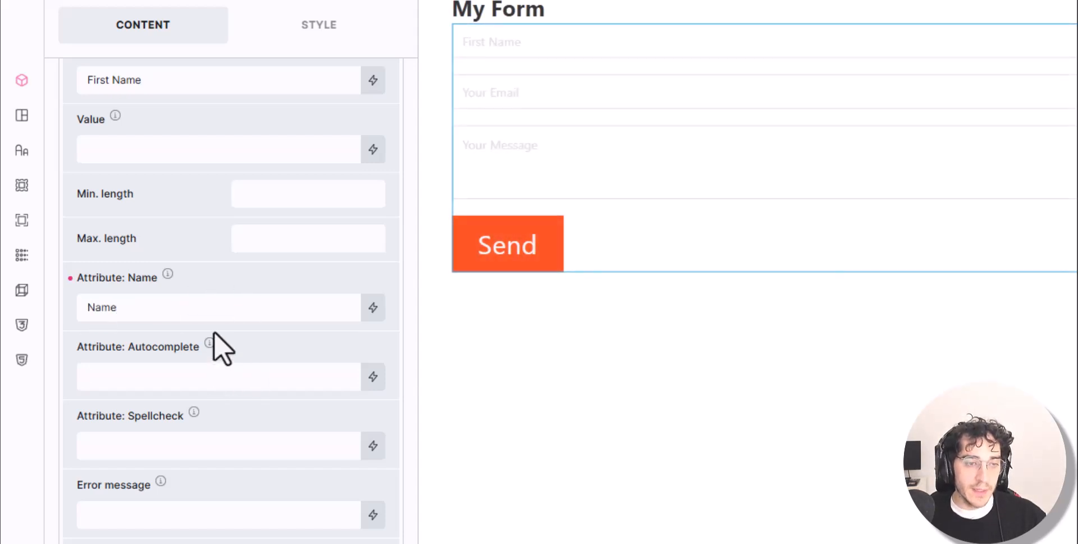
{"action": "left_click", "coordinate": [194, 409]}
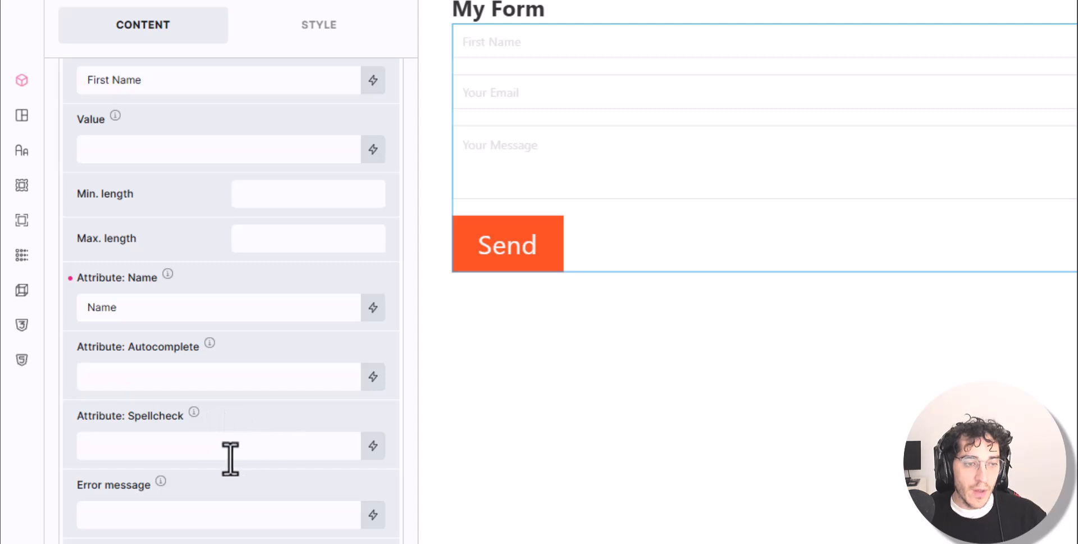
{"action": "scroll", "coordinate": [159, 508], "scroll_direction": "down", "scroll_amount": 4}
{"action": "left_click", "coordinate": [364, 446]}
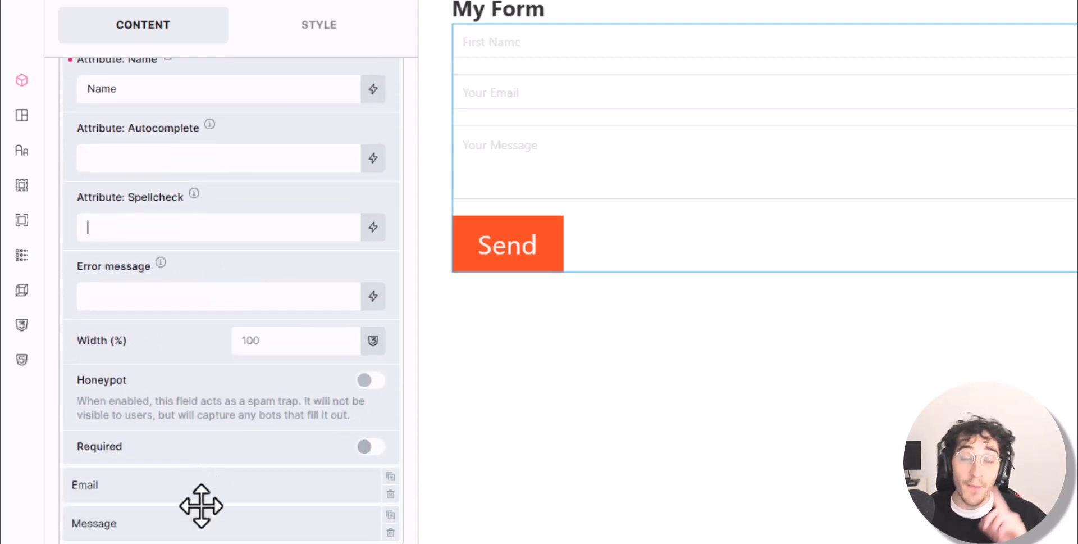
Enable Honeypot on First Name and review the Email and Message field settings
{"action": "left_click", "coordinate": [365, 381]}
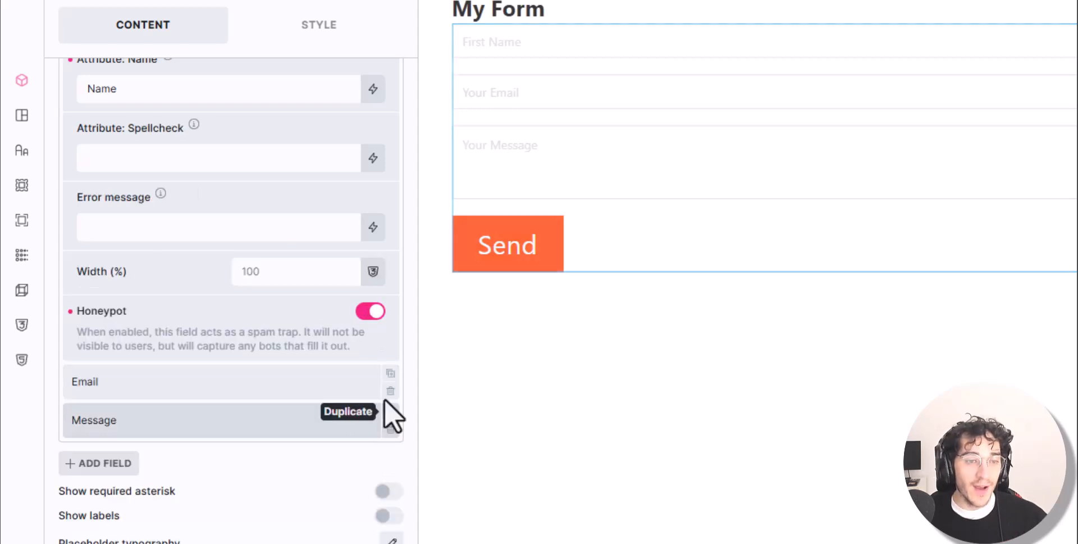
{"action": "triple_click", "coordinate": [229, 340]}
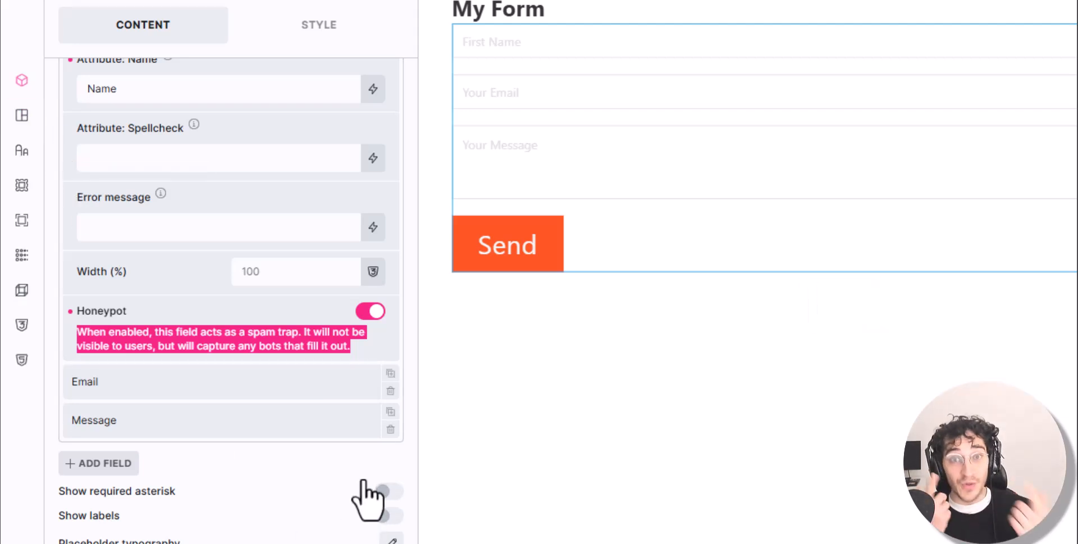
{"action": "left_click", "coordinate": [180, 388]}
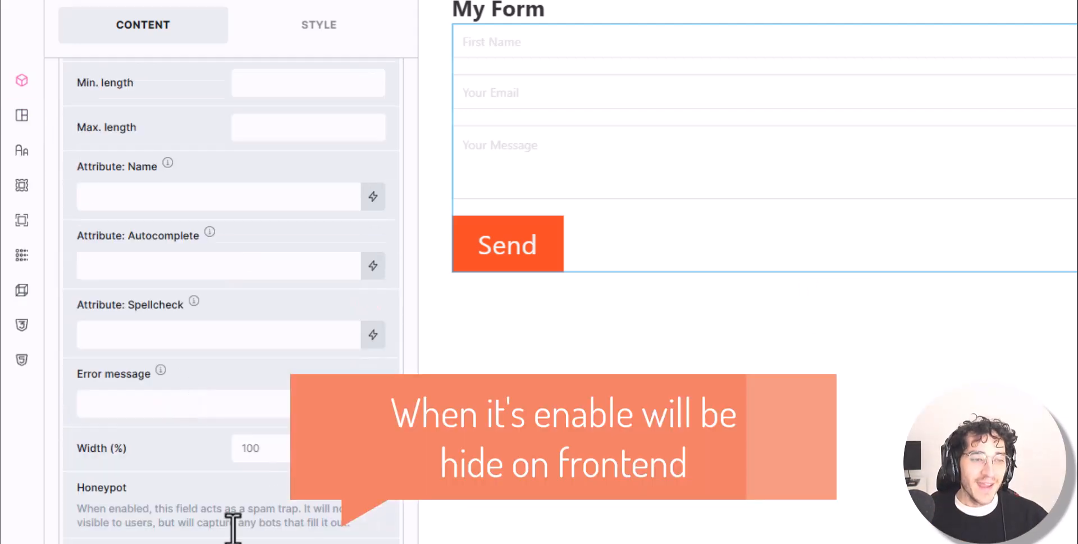
{"action": "scroll", "coordinate": [213, 358], "scroll_direction": "up", "scroll_amount": 6}
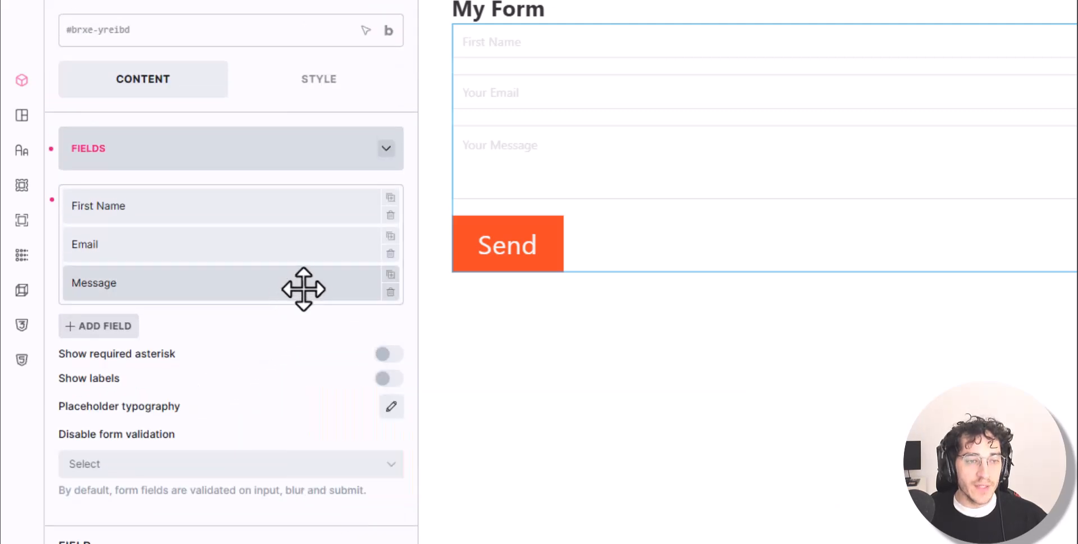
{"action": "left_click", "coordinate": [304, 288]}
{"action": "left_click", "coordinate": [285, 347]}
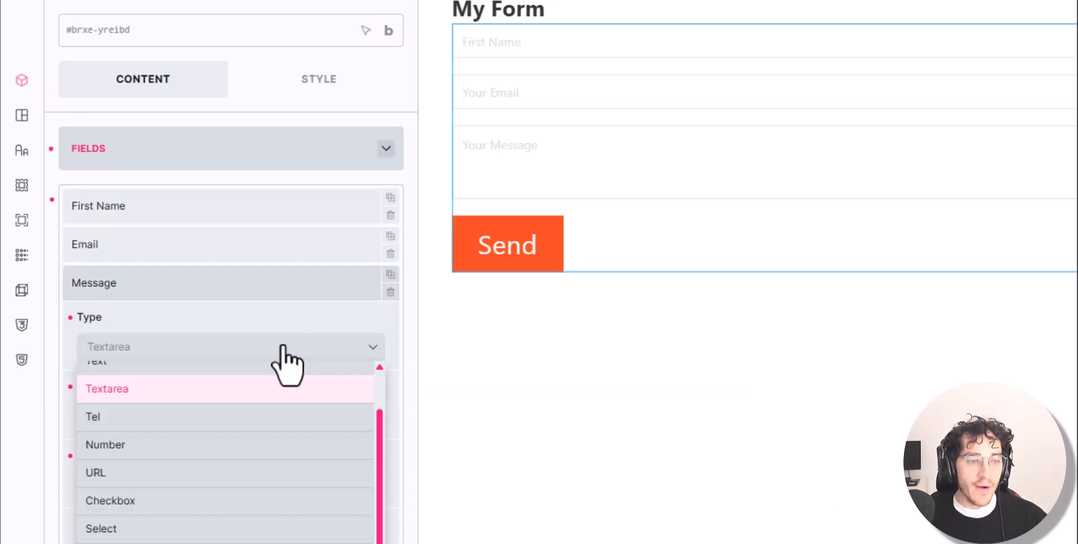
{"action": "left_click", "coordinate": [283, 346]}
{"action": "left_click", "coordinate": [313, 274]}
Add a new Text field labelled Name with placeholder 'Your Name'
{"action": "left_click", "coordinate": [106, 323]}
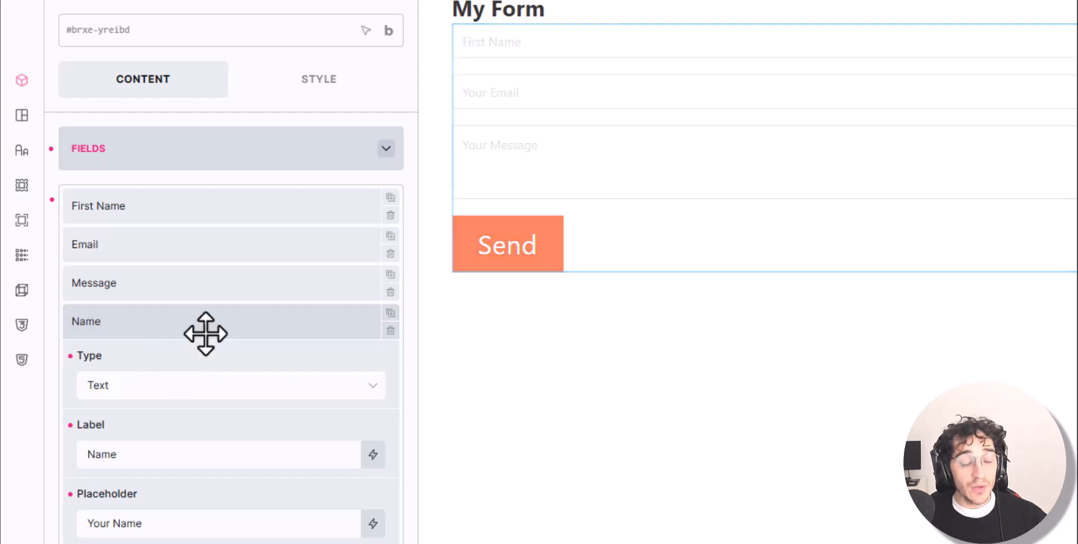
{"action": "left_click", "coordinate": [209, 384]}
{"action": "scroll", "coordinate": [216, 449], "scroll_direction": "down", "scroll_amount": 1}
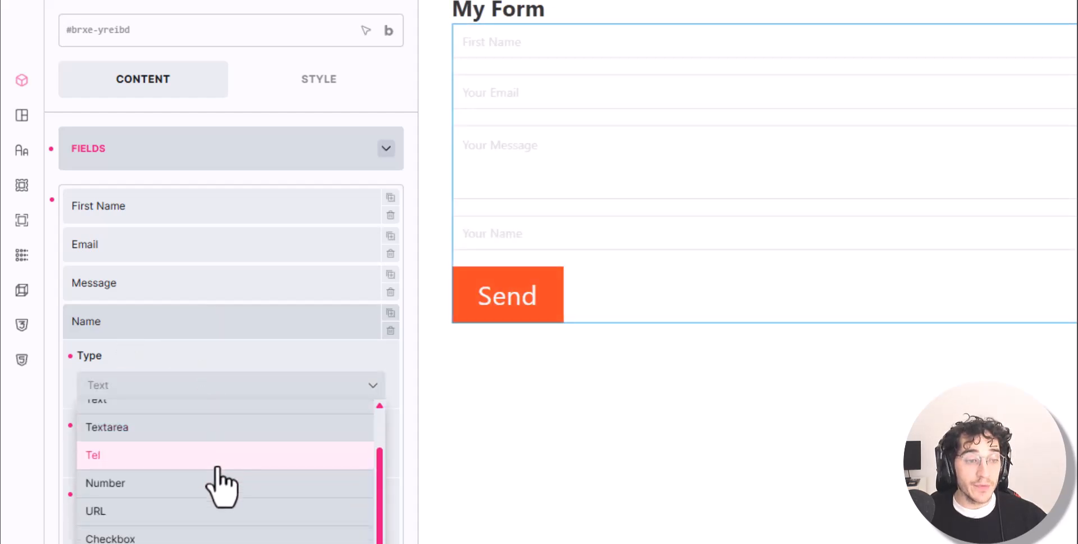
Make the new field a Tel field and add another Name field
{"action": "left_click", "coordinate": [218, 455]}
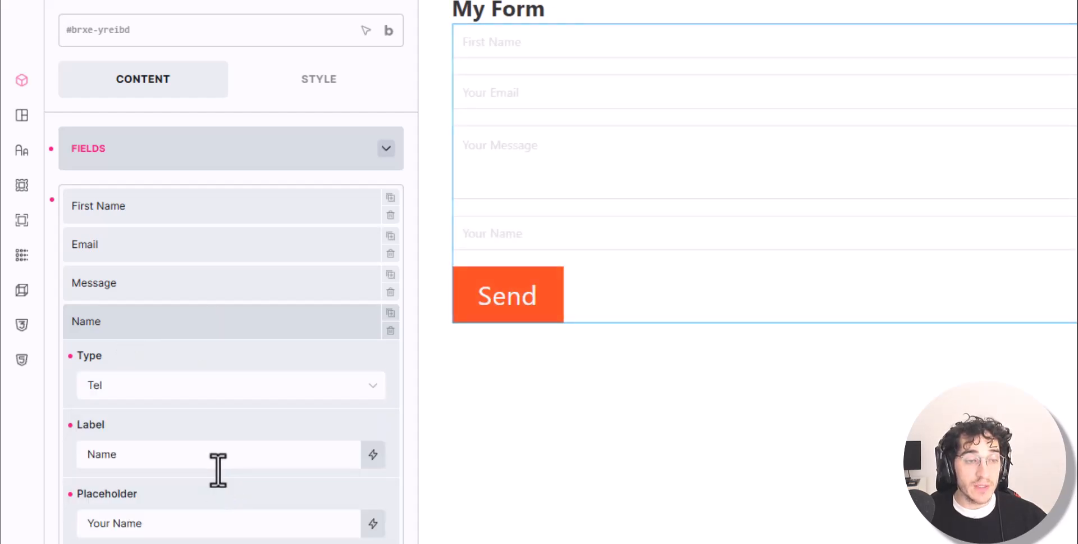
{"action": "left_click", "coordinate": [281, 331]}
{"action": "left_click", "coordinate": [116, 364]}
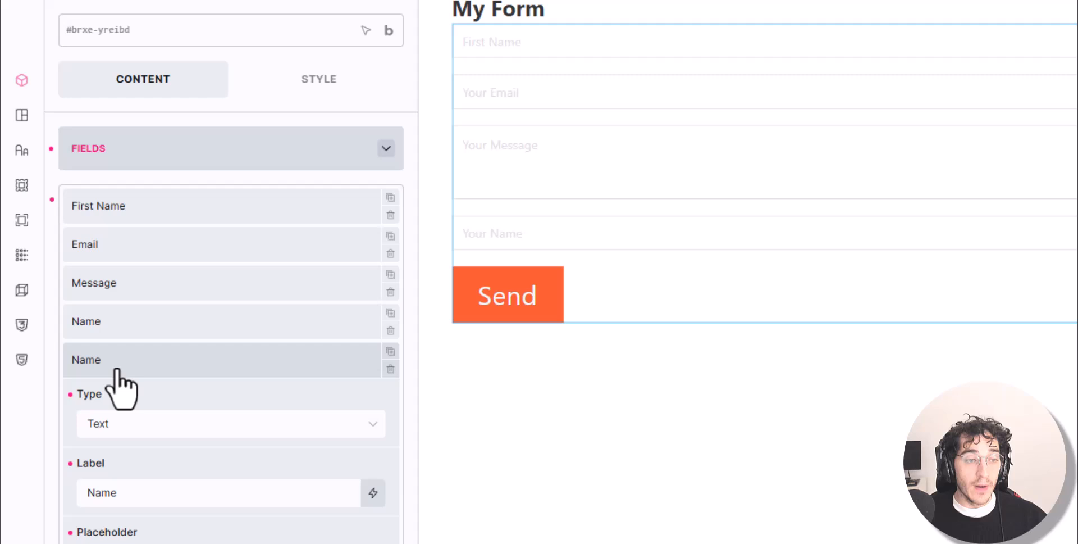
{"action": "left_click", "coordinate": [152, 317]}
{"action": "double_click", "coordinate": [156, 453]}
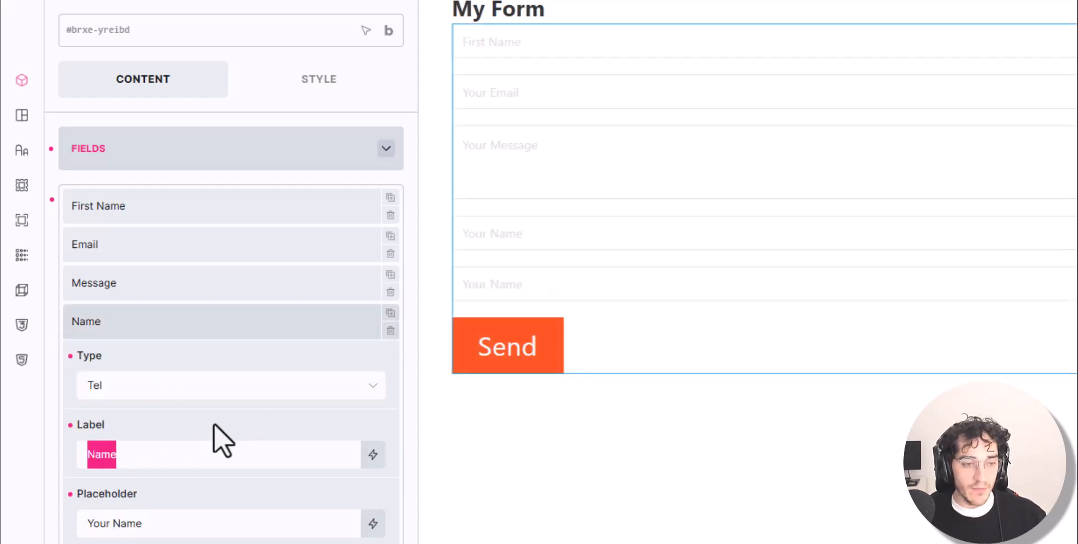
{"action": "type", "text": "Phone"}
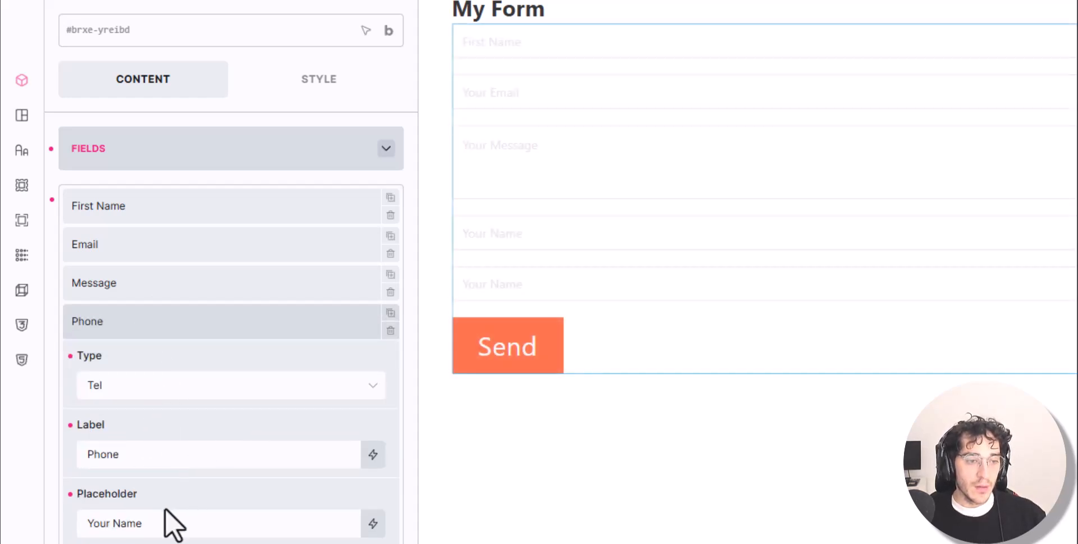
{"action": "double_click", "coordinate": [161, 520]}
{"action": "type", "text": "phone"}
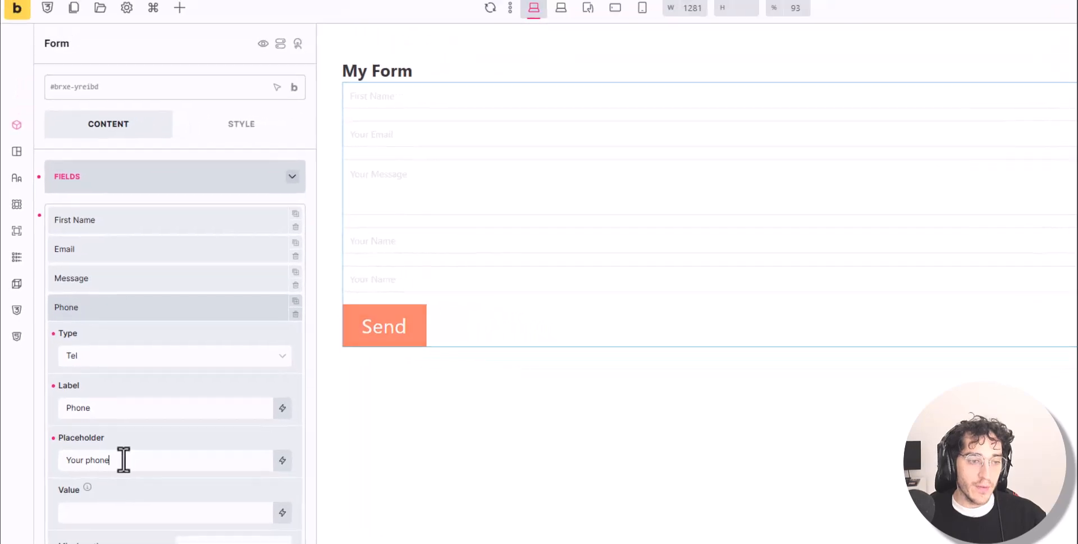
{"action": "scroll", "coordinate": [168, 421], "scroll_direction": "down", "scroll_amount": 1}
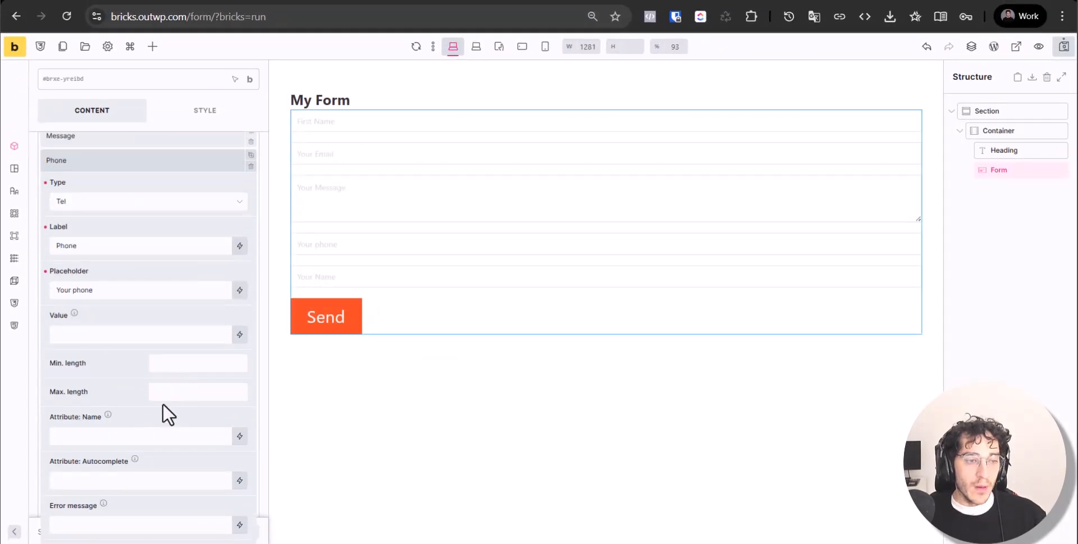
{"action": "scroll", "coordinate": [146, 354], "scroll_direction": "down", "scroll_amount": 1}
{"action": "scroll", "coordinate": [130, 305], "scroll_direction": "up", "scroll_amount": 4}
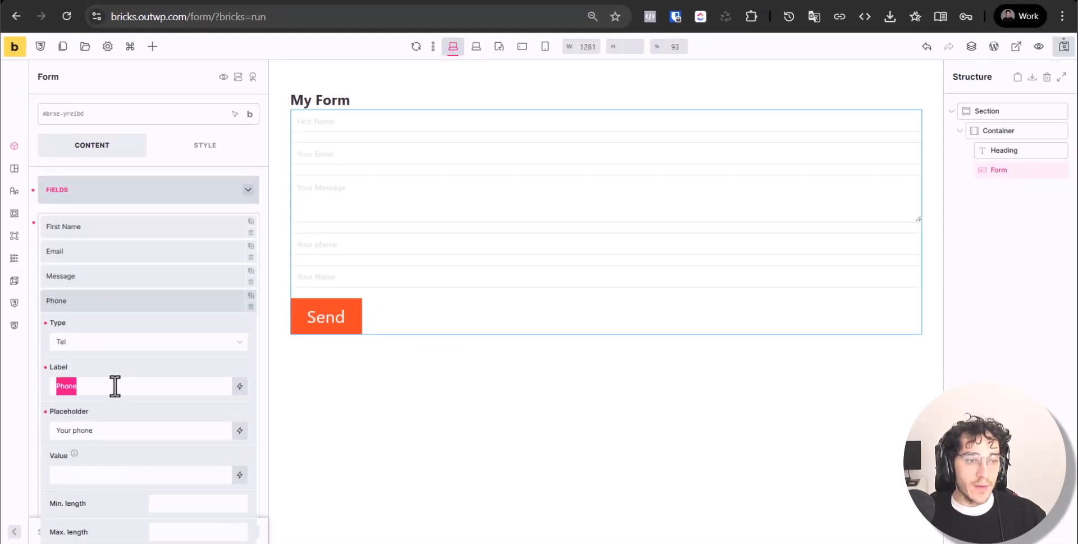
{"action": "triple_click", "coordinate": [108, 433]}
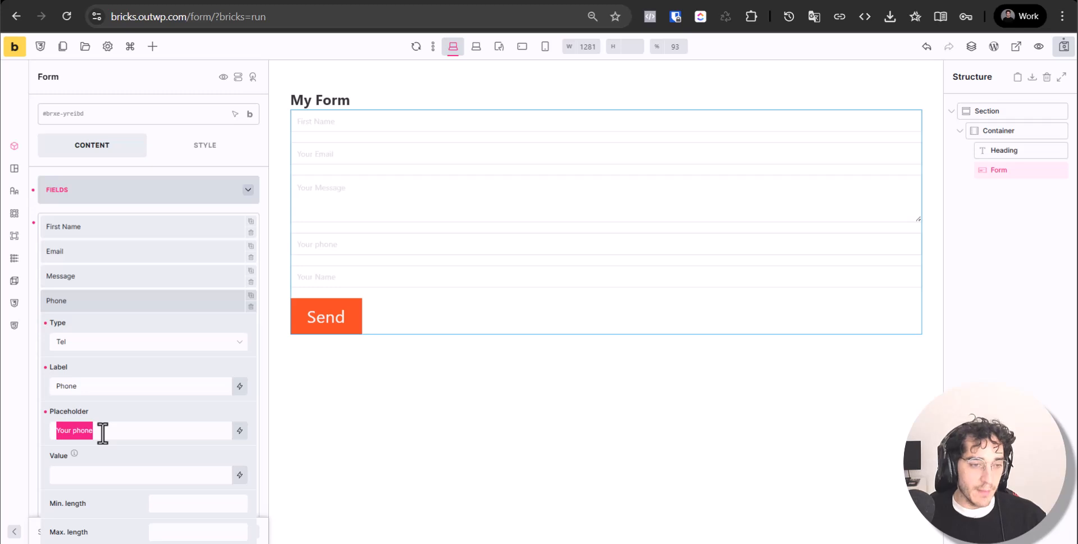
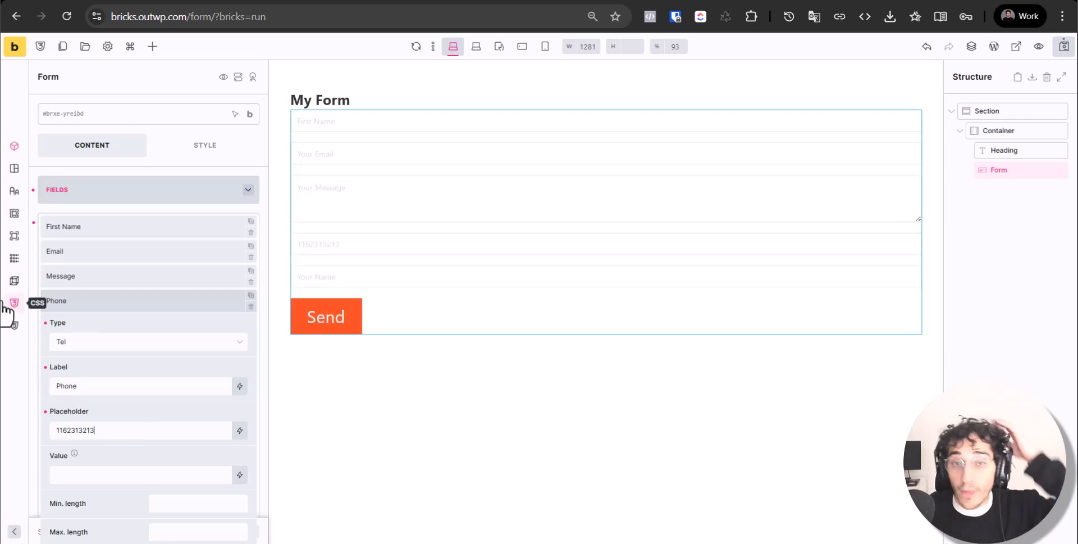
{"action": "scroll", "coordinate": [152, 365], "scroll_direction": "down", "scroll_amount": 3}
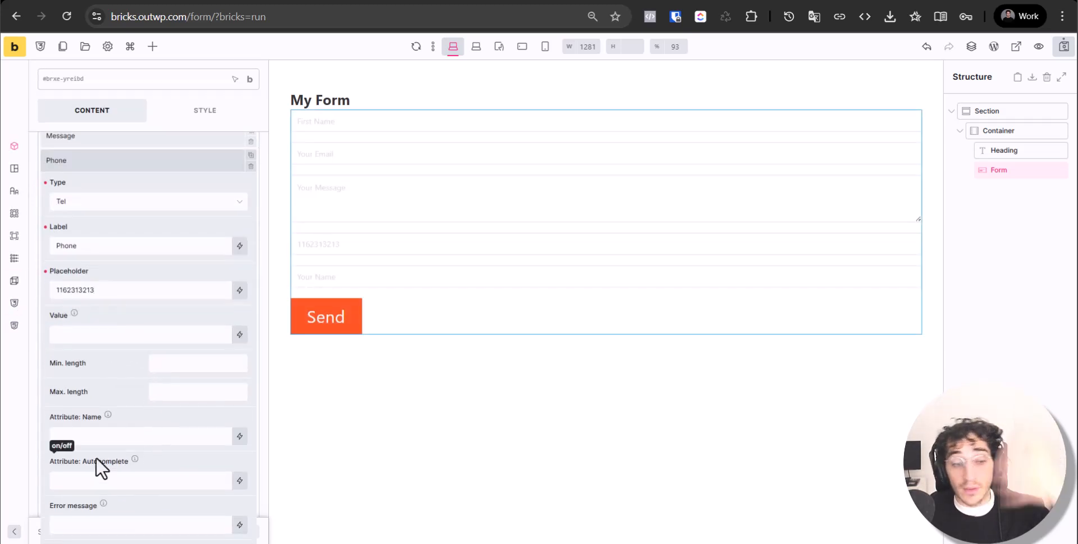
{"action": "scroll", "coordinate": [118, 443], "scroll_direction": "down", "scroll_amount": 3}
Toggle the Phone field's Required setting on and back off
{"action": "left_click", "coordinate": [175, 389]}
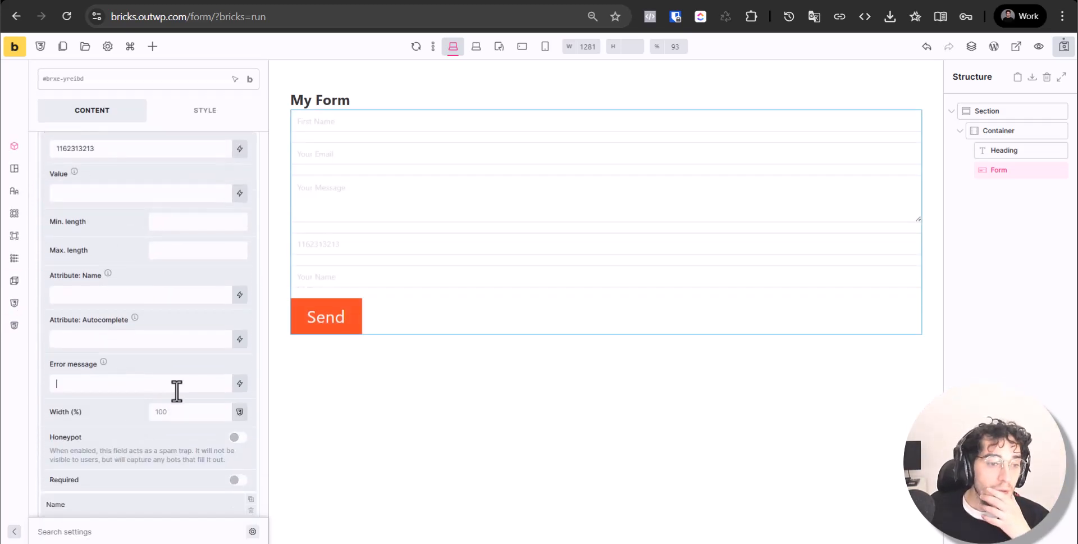
{"action": "scroll", "coordinate": [176, 389], "scroll_direction": "down", "scroll_amount": 1}
{"action": "left_click", "coordinate": [239, 411]}
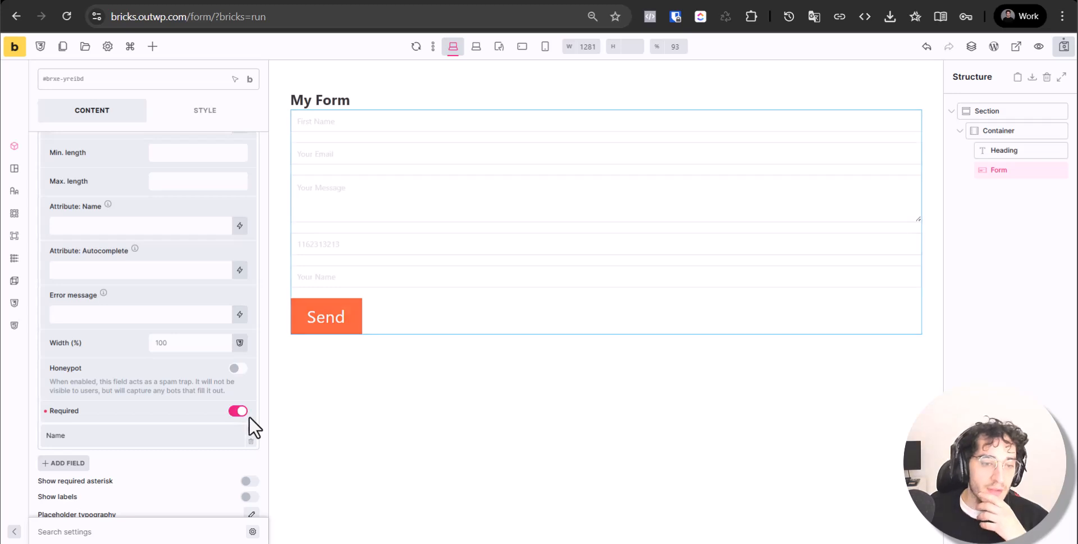
{"action": "left_click", "coordinate": [246, 415]}
{"action": "scroll", "coordinate": [174, 390], "scroll_direction": "up", "scroll_amount": 6}
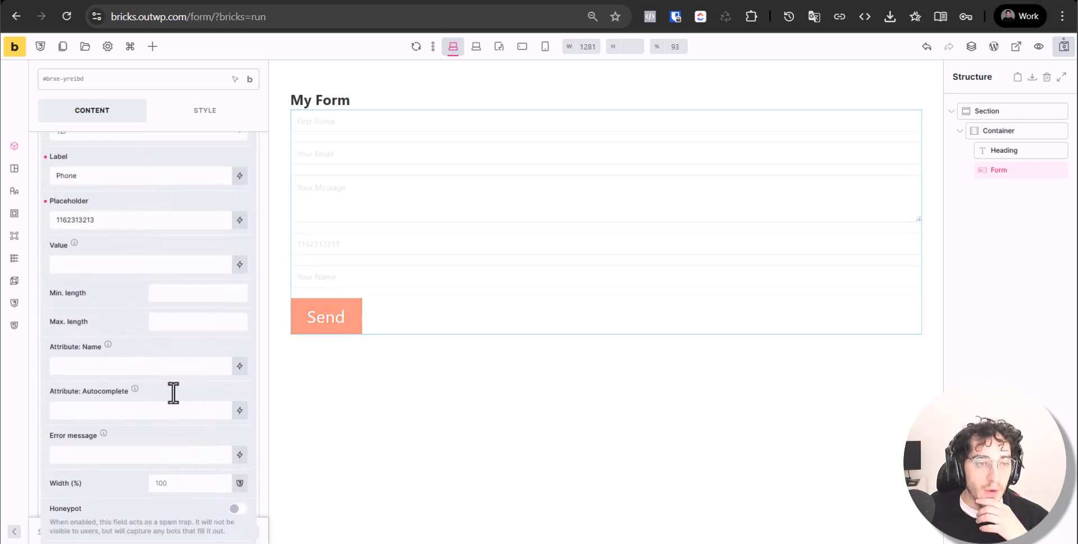
Review the First Name and Email field settings
{"action": "left_click", "coordinate": [170, 160]}
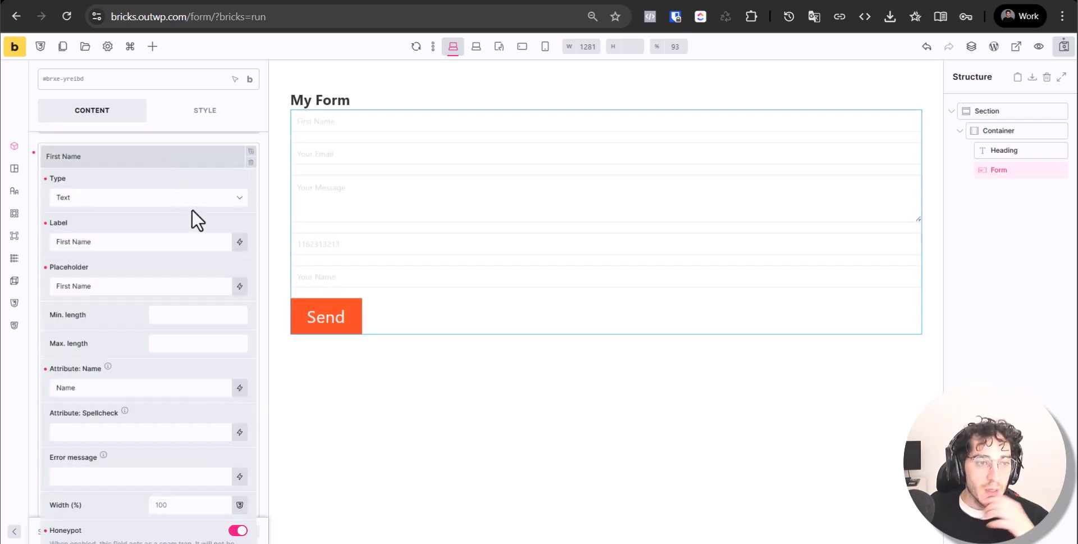
{"action": "scroll", "coordinate": [236, 455], "scroll_direction": "down", "scroll_amount": 3}
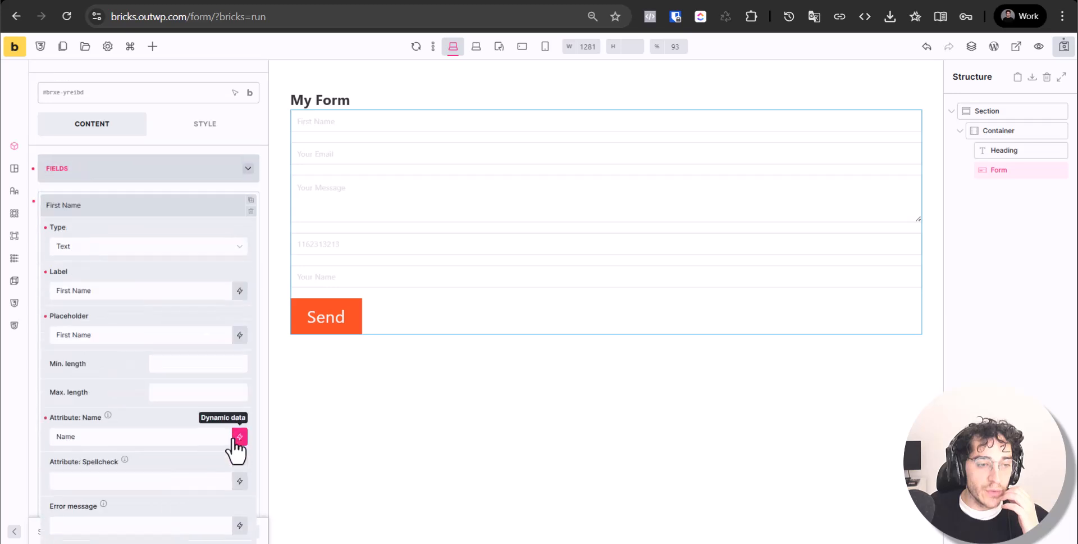
{"action": "scroll", "coordinate": [212, 301], "scroll_direction": "up", "scroll_amount": 5}
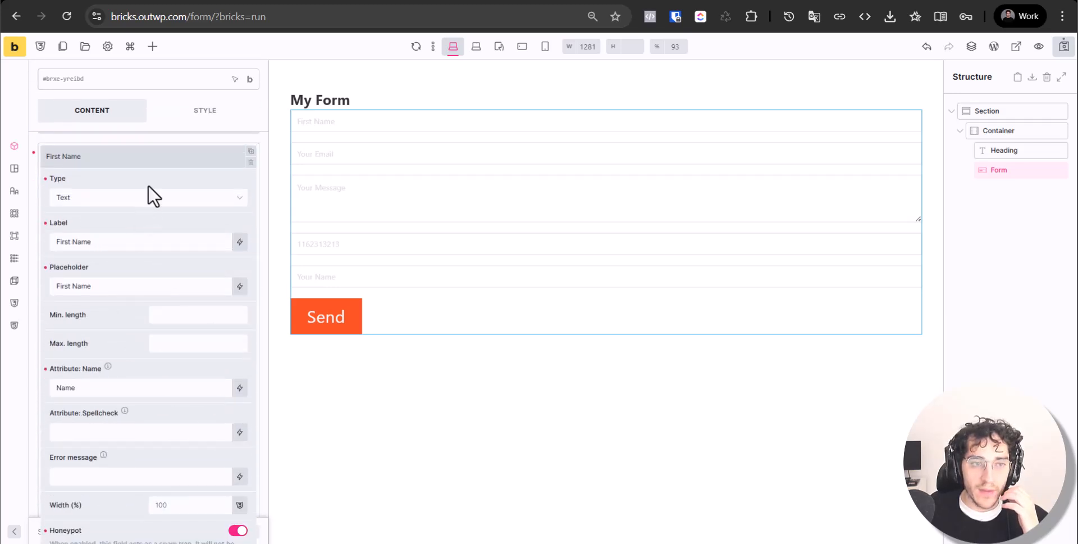
{"action": "scroll", "coordinate": [159, 330], "scroll_direction": "down", "scroll_amount": 3}
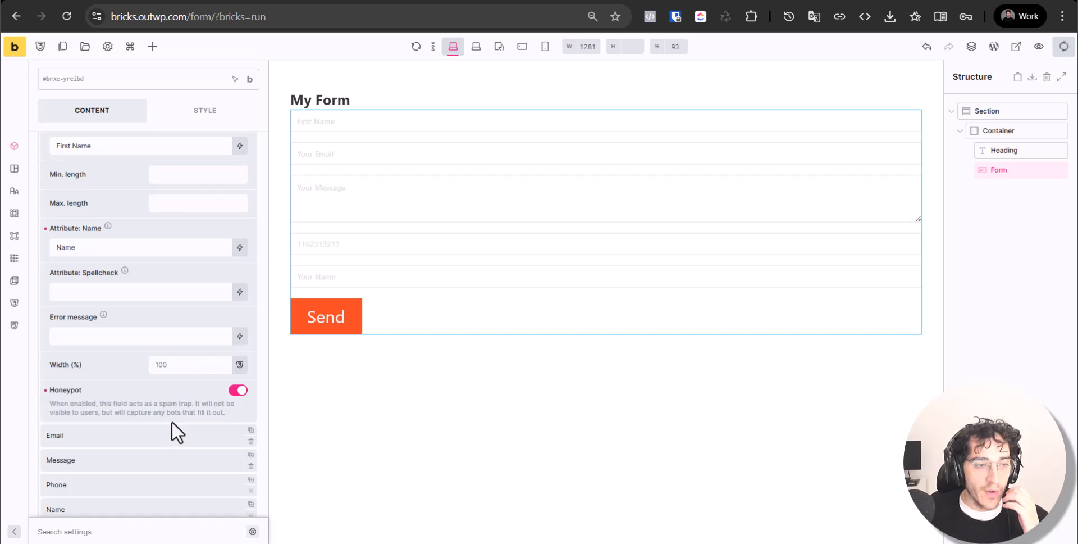
{"action": "scroll", "coordinate": [167, 411], "scroll_direction": "up", "scroll_amount": 6}
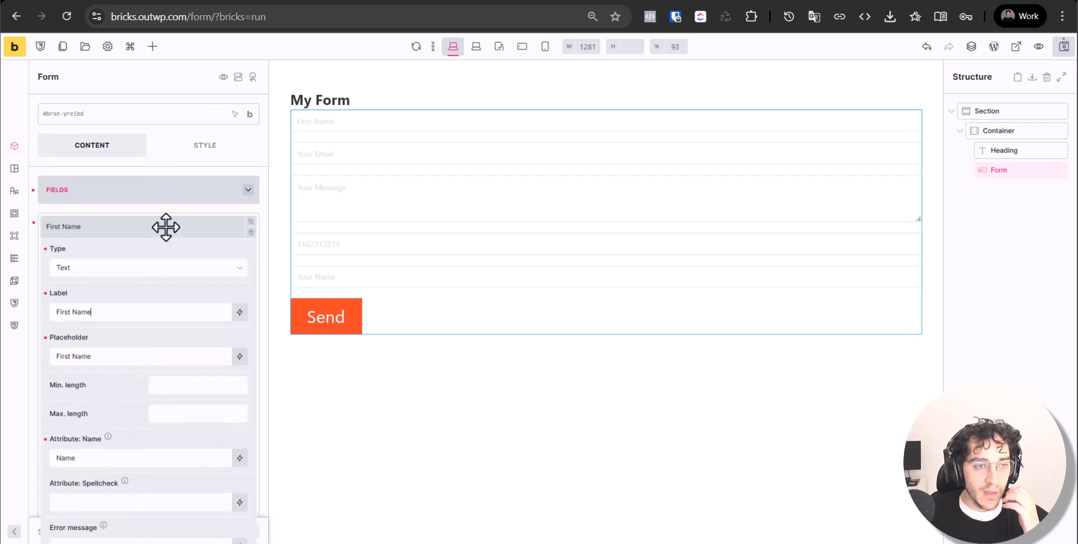
{"action": "left_click", "coordinate": [165, 226]}
{"action": "left_click", "coordinate": [189, 251]}
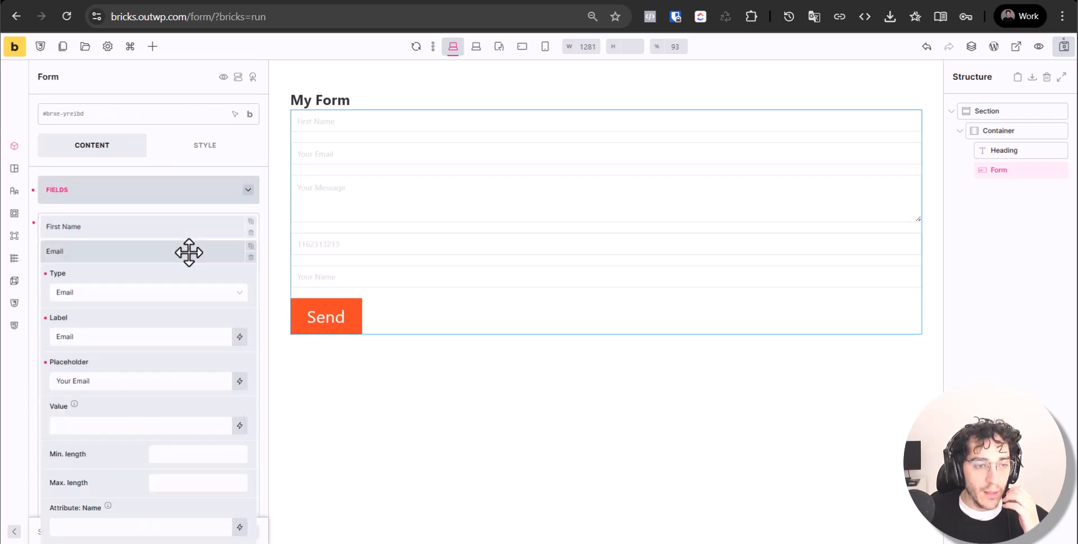
{"action": "scroll", "coordinate": [190, 306], "scroll_direction": "down", "scroll_amount": 5}
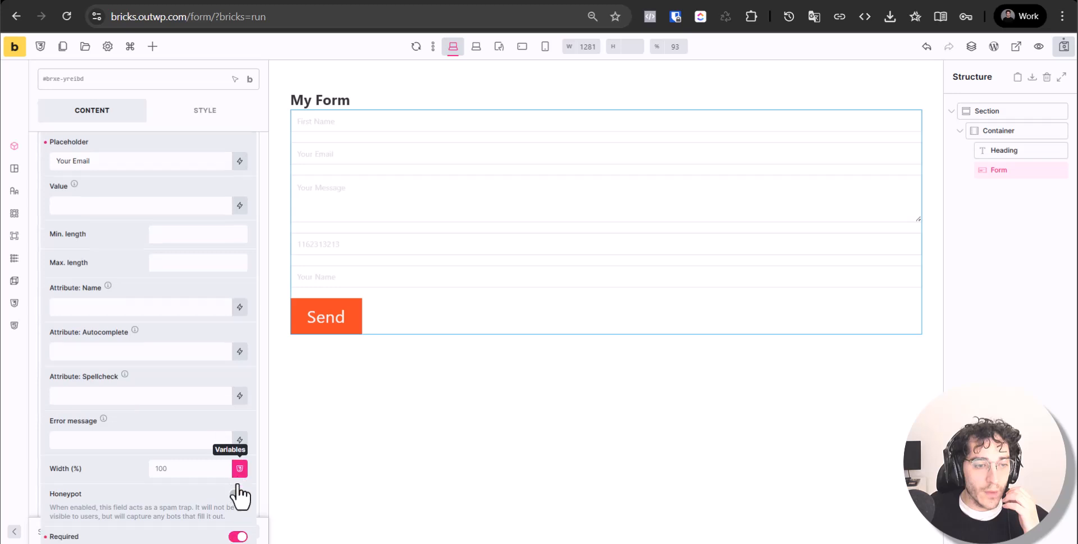
{"action": "scroll", "coordinate": [161, 261], "scroll_direction": "up", "scroll_amount": 4}
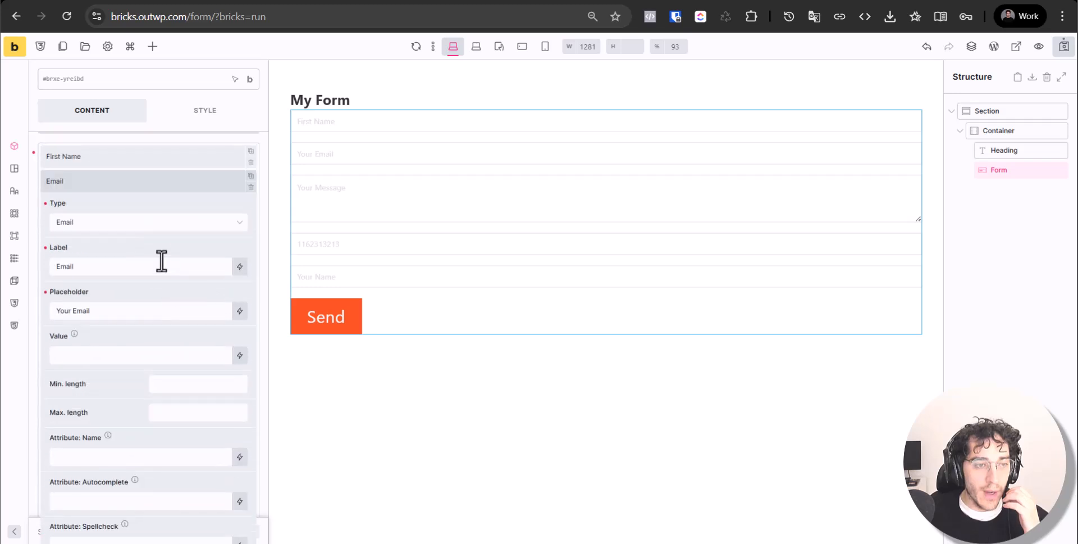
{"action": "left_click", "coordinate": [188, 185]}
{"action": "left_click", "coordinate": [188, 158]}
{"action": "scroll", "coordinate": [190, 275], "scroll_direction": "down", "scroll_amount": 2}
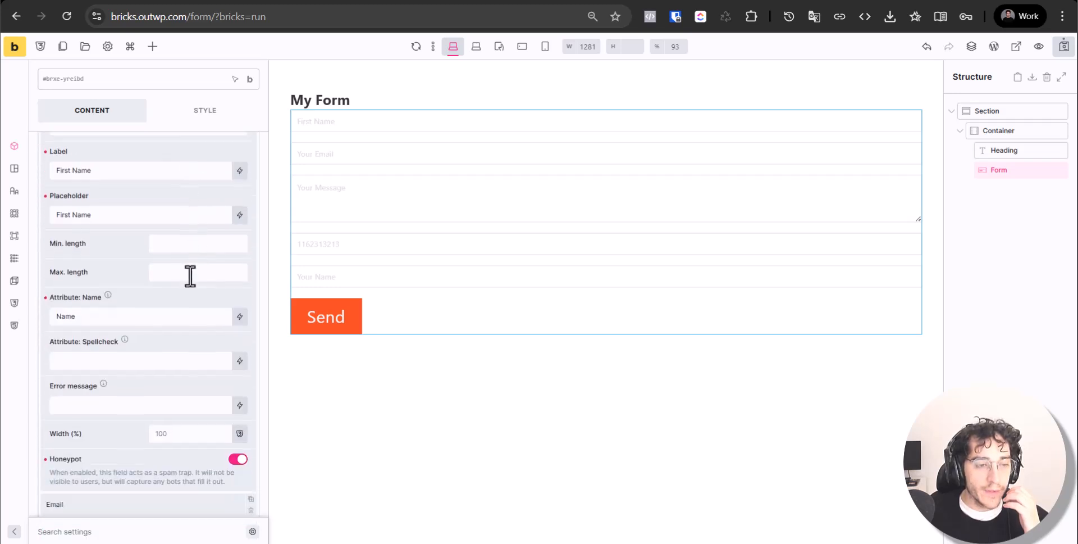
{"action": "scroll", "coordinate": [194, 303], "scroll_direction": "down", "scroll_amount": 4}
{"action": "scroll", "coordinate": [234, 289], "scroll_direction": "up", "scroll_amount": 2}
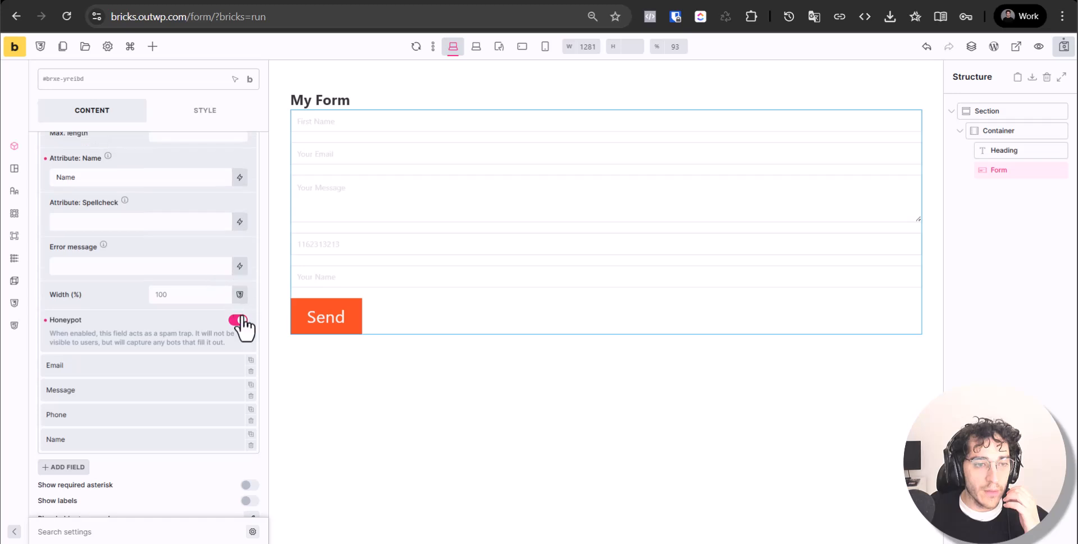
Switch First Name's Honeypot off and on repeatedly, leaving it enabled
{"action": "left_click", "coordinate": [239, 320]}
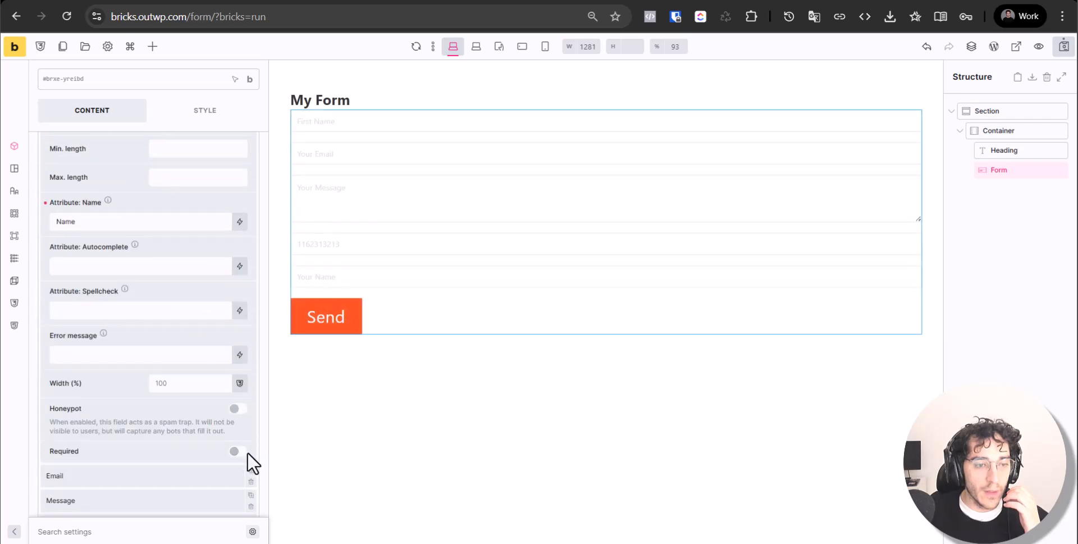
{"action": "left_click", "coordinate": [237, 408]}
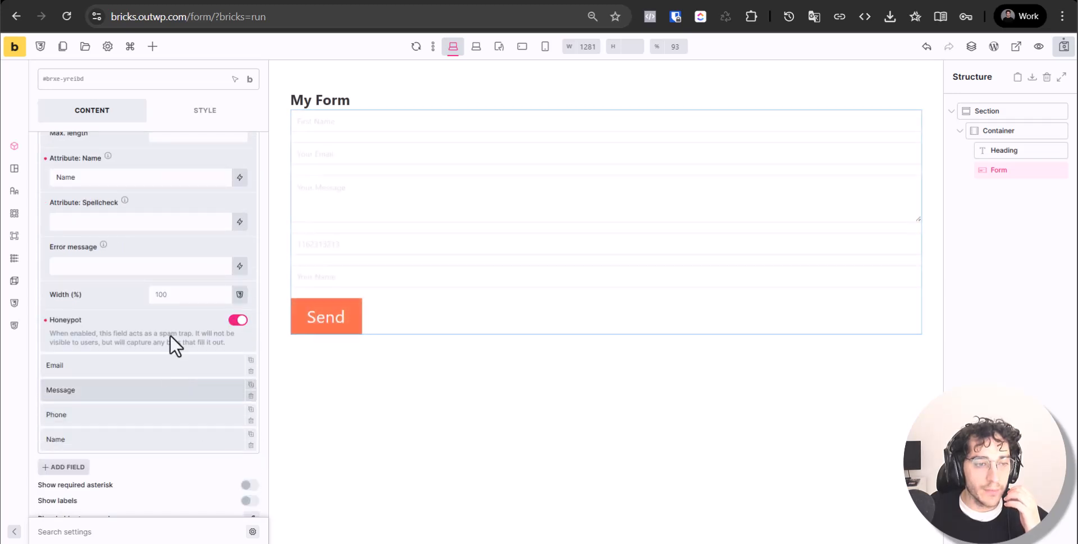
{"action": "left_click", "coordinate": [239, 320]}
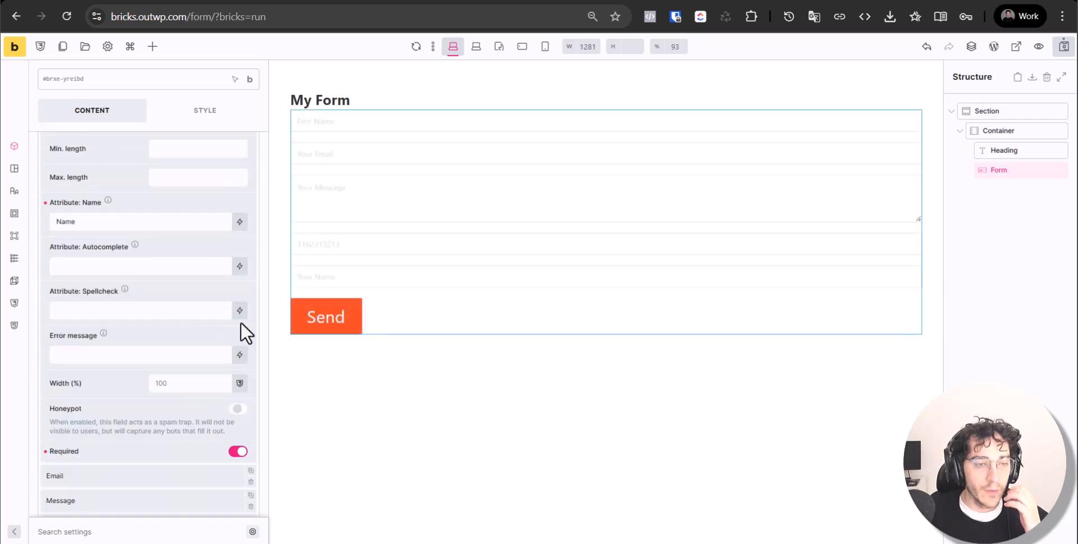
{"action": "left_click", "coordinate": [238, 409]}
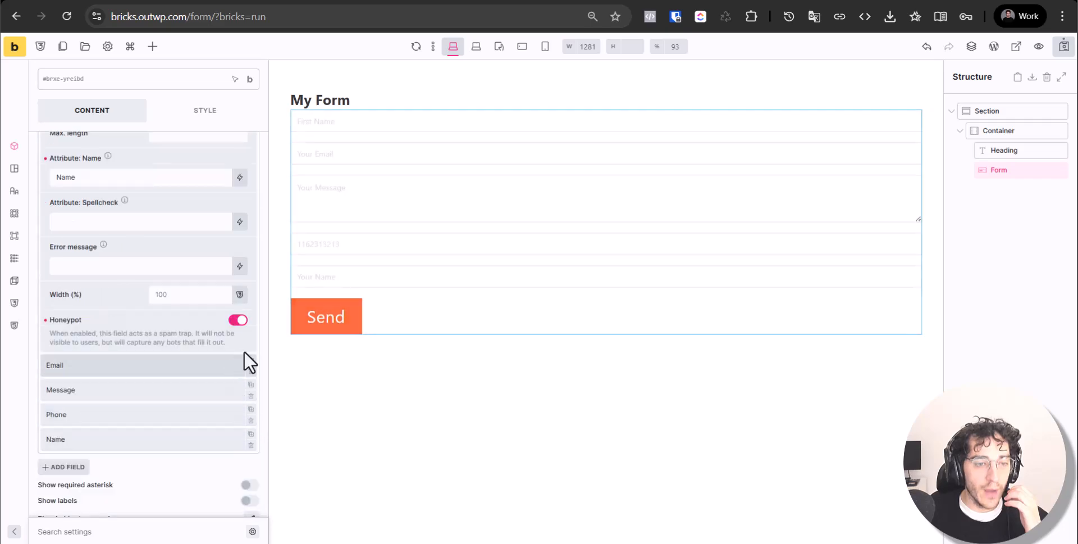
{"action": "left_click", "coordinate": [237, 321]}
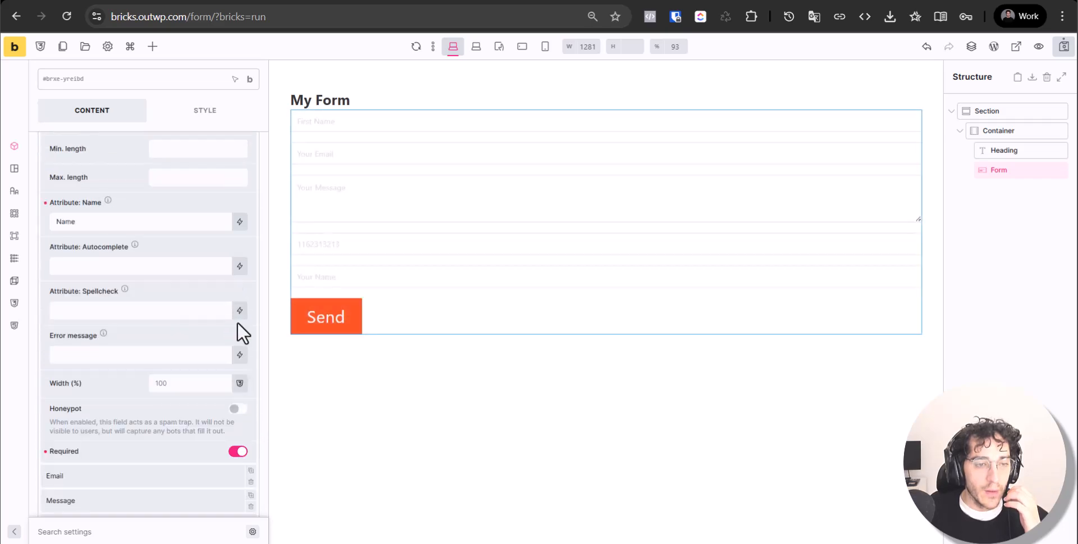
{"action": "left_click", "coordinate": [238, 408]}
{"action": "scroll", "coordinate": [236, 338], "scroll_direction": "up", "scroll_amount": 5}
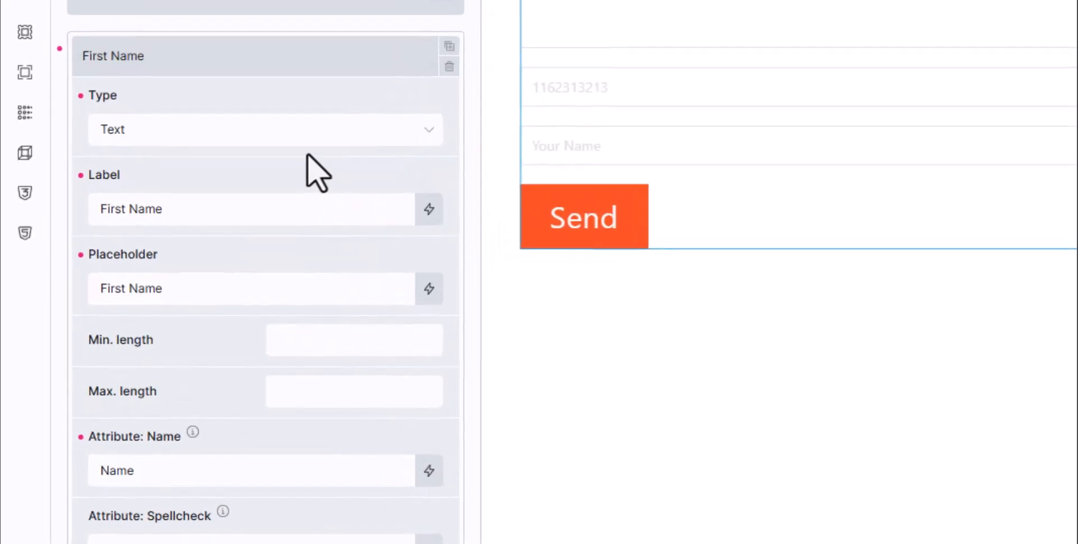
Delete the extra 'Your Name' field from the form
{"action": "left_click", "coordinate": [168, 222]}
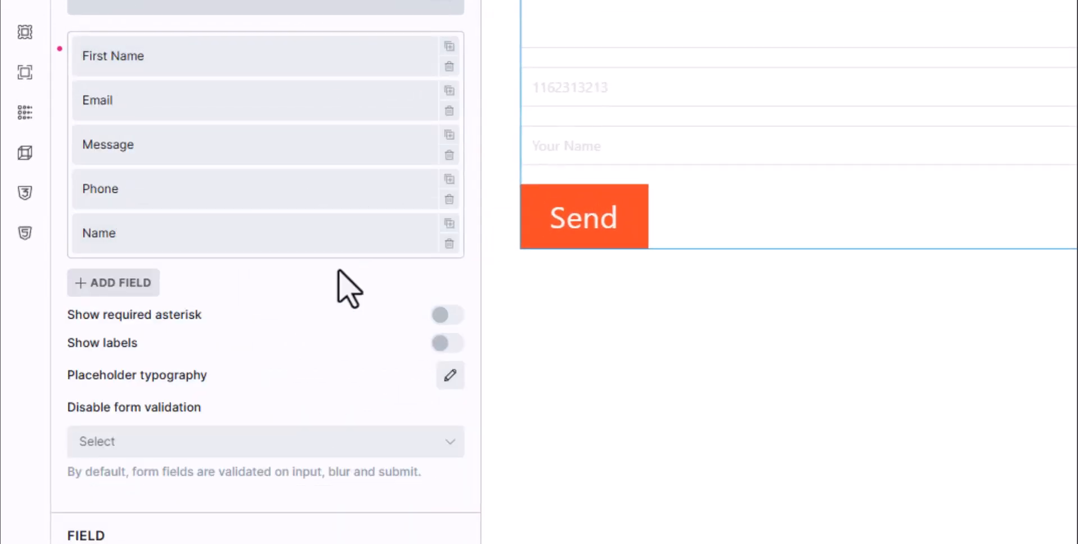
{"action": "left_click", "coordinate": [455, 246]}
{"action": "left_click", "coordinate": [450, 243]}
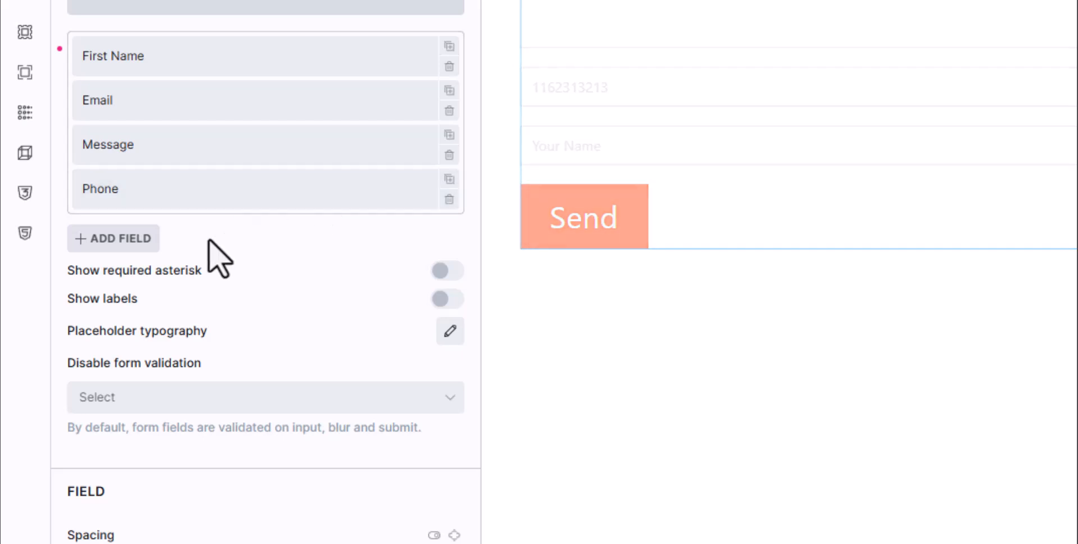
Add a new form field and set its type to Hidden
{"action": "left_click", "coordinate": [115, 240]}
{"action": "scroll", "coordinate": [163, 323], "scroll_direction": "down", "scroll_amount": 5}
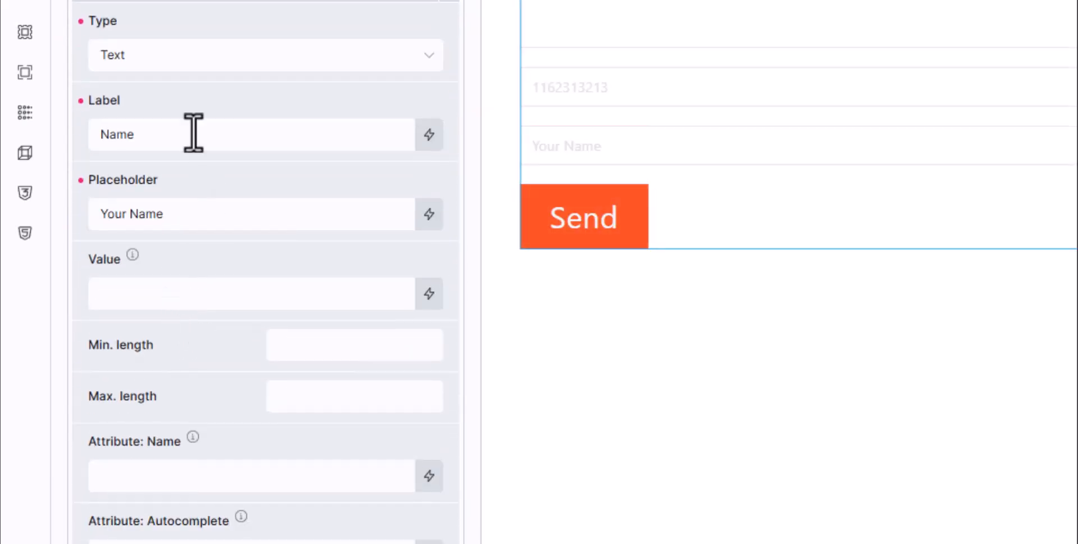
{"action": "left_click", "coordinate": [213, 56]}
{"action": "scroll", "coordinate": [245, 320], "scroll_direction": "down", "scroll_amount": 1}
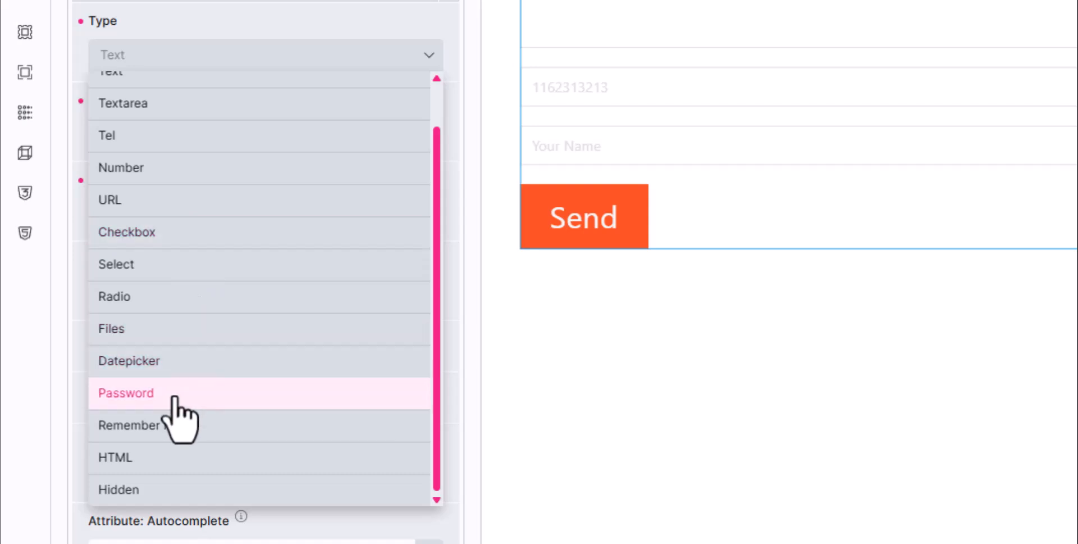
{"action": "left_click", "coordinate": [239, 488]}
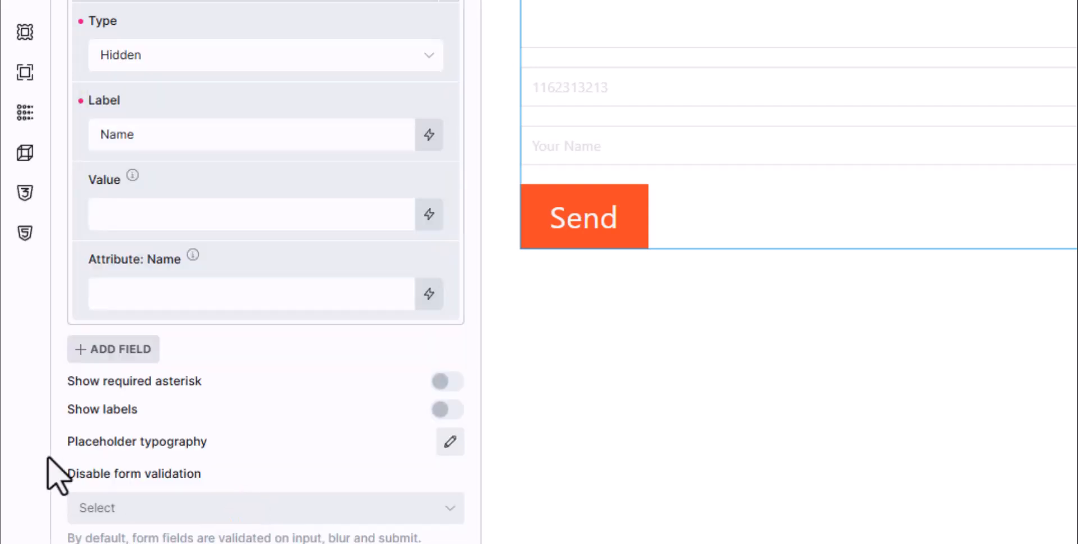
{"action": "left_click", "coordinate": [260, 212]}
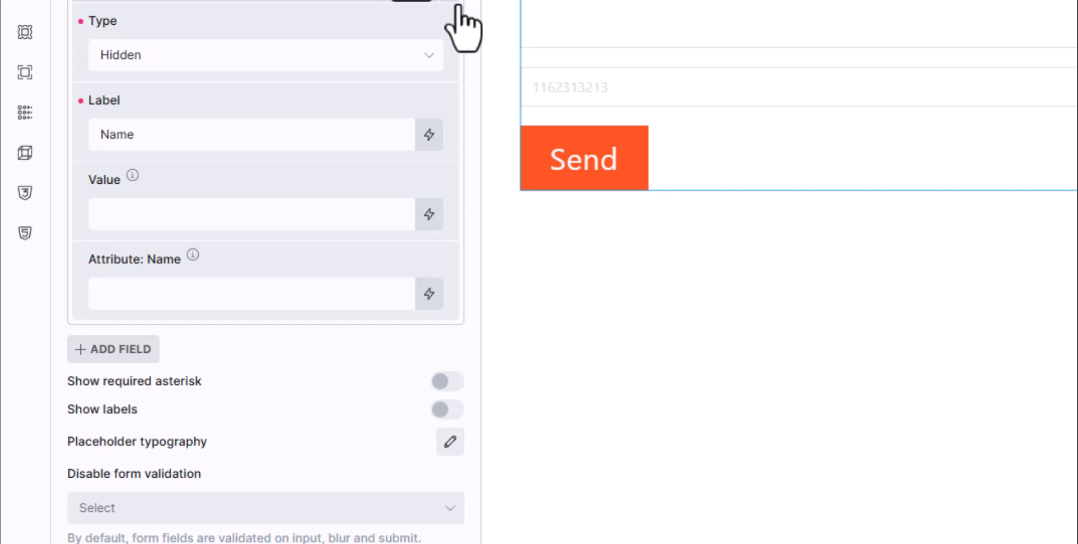
{"action": "scroll", "coordinate": [460, 12], "scroll_direction": "down", "scroll_amount": 6}
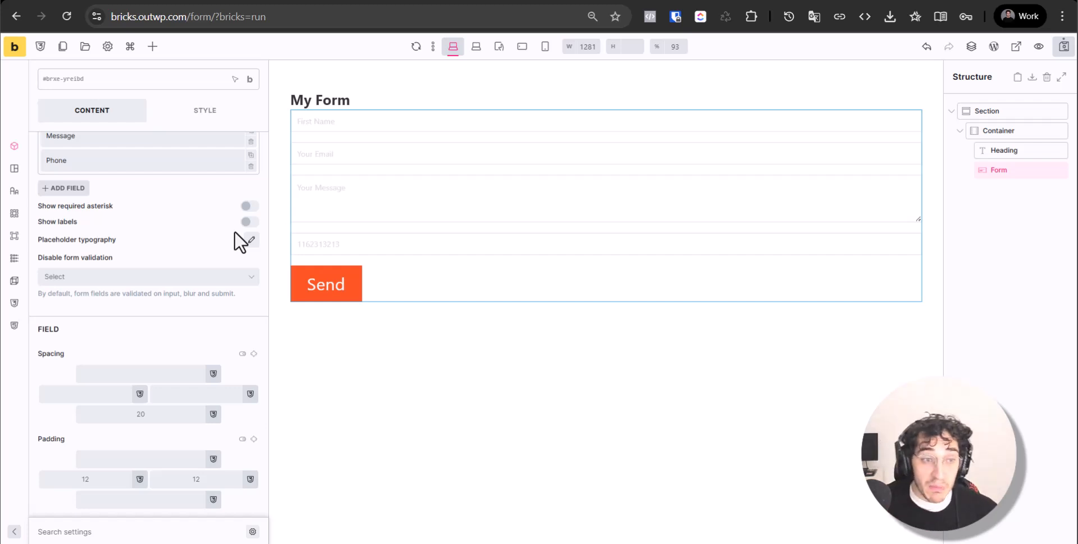
Turn on Show required asterisk and save the form
{"action": "scroll", "coordinate": [185, 262], "scroll_direction": "up", "scroll_amount": 2}
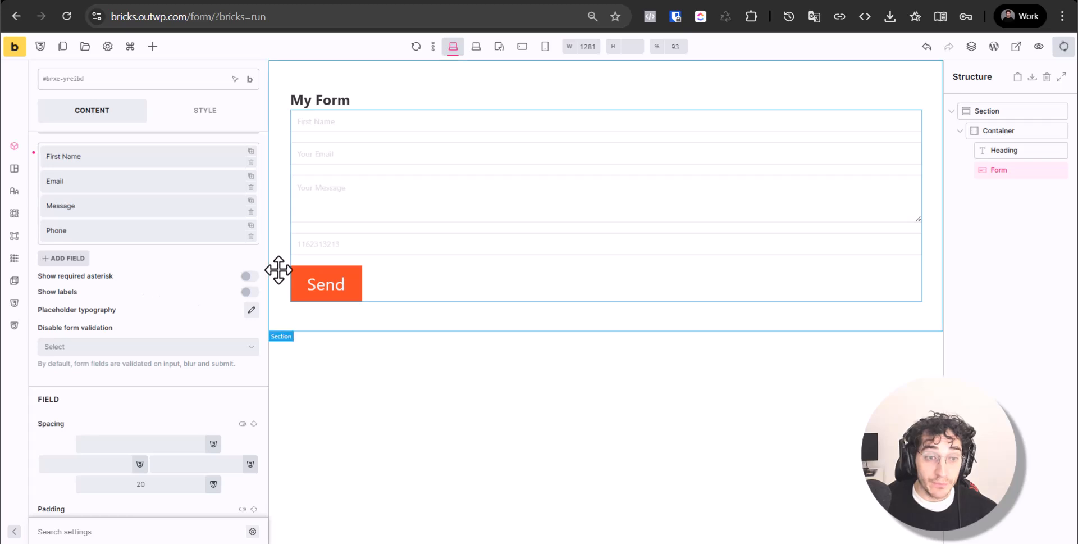
{"action": "left_click", "coordinate": [250, 275]}
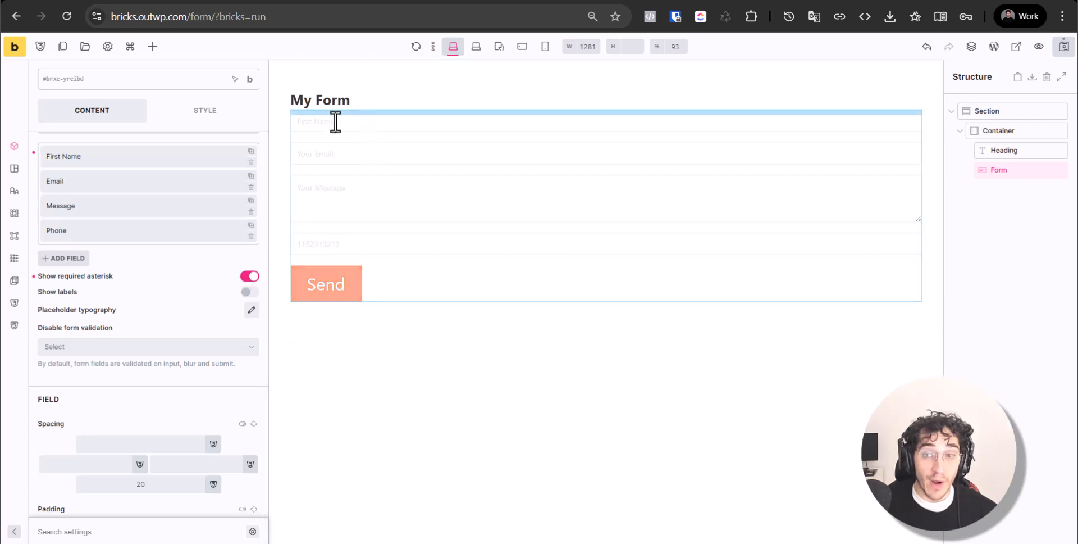
{"action": "left_click", "coordinate": [1062, 47]}
Check the 'Your Email *' and 'Your Message *' placeholders in the live preview, then return to the builder
{"action": "left_click", "coordinate": [598, 1]}
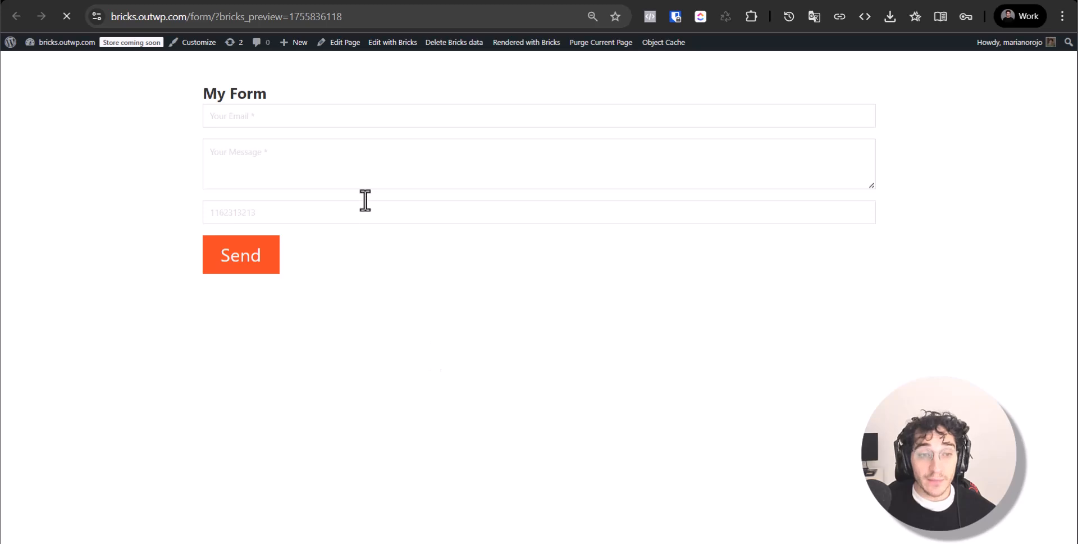
{"action": "left_click", "coordinate": [859, 187]}
{"action": "key", "text": "ctrl+shift+Tab"}
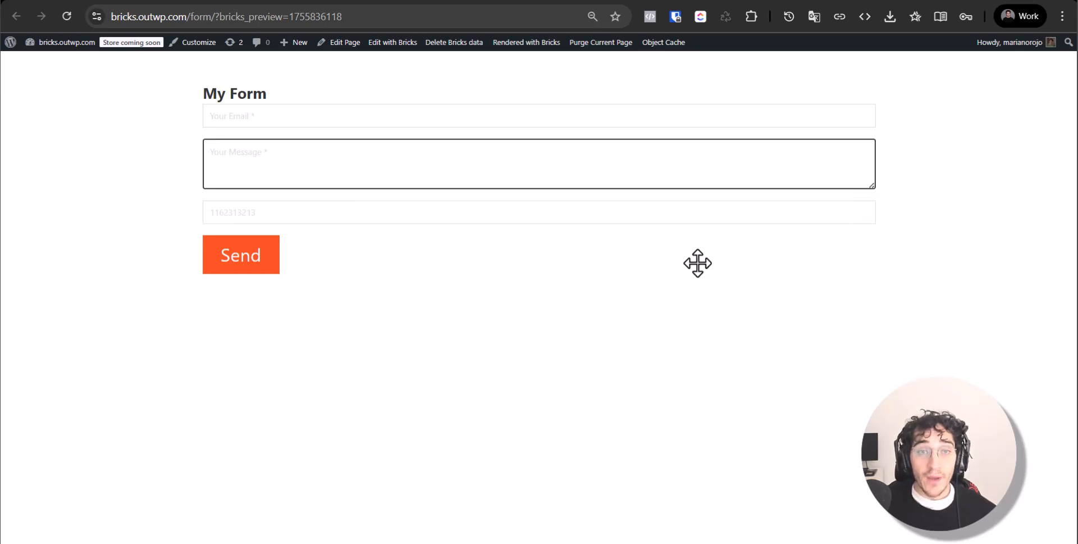
{"action": "scroll", "coordinate": [148, 366], "scroll_direction": "down", "scroll_amount": 5}
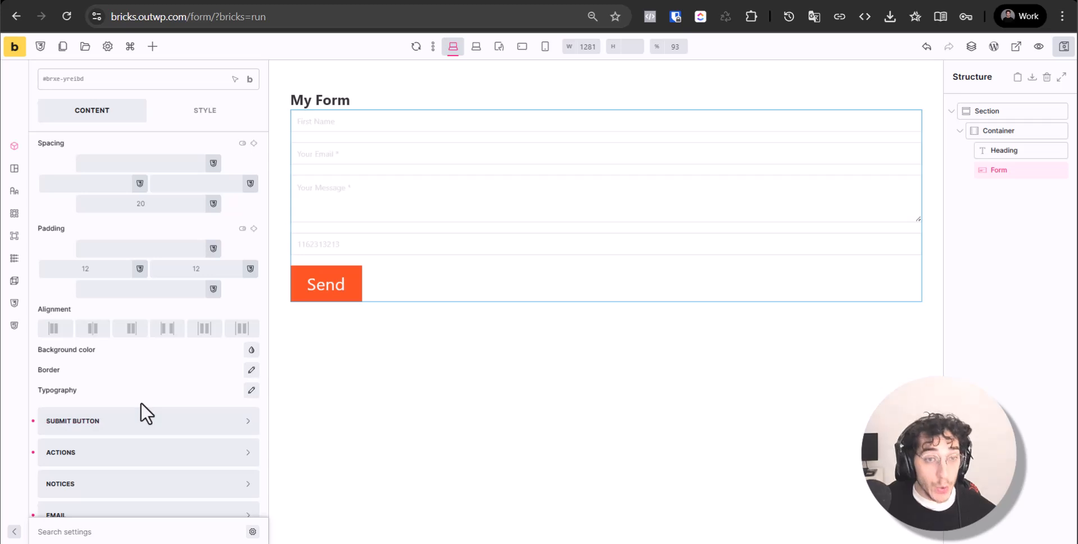
Expand the form's Submit Button settings
{"action": "scroll", "coordinate": [139, 497], "scroll_direction": "down", "scroll_amount": 2}
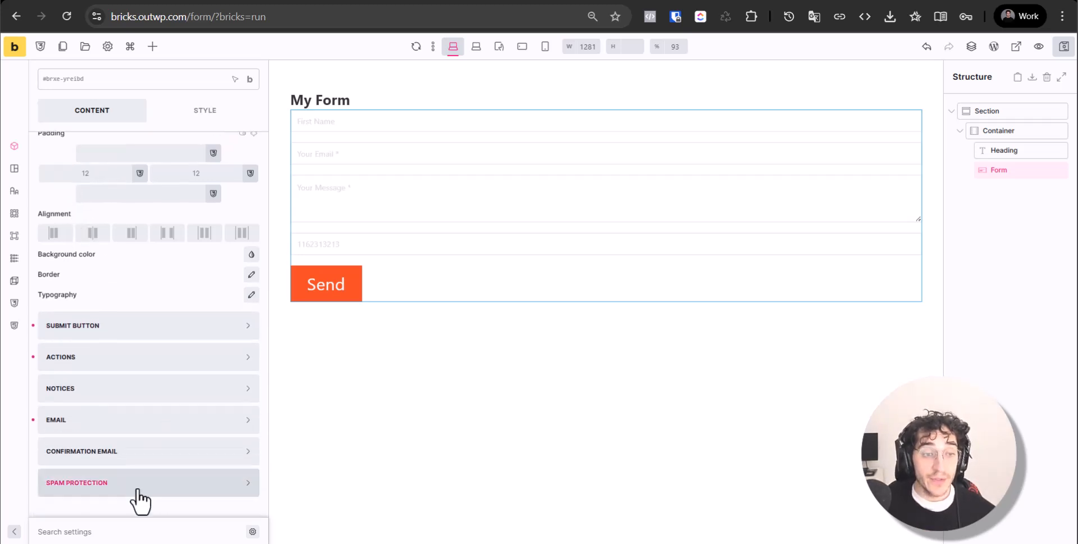
{"action": "scroll", "coordinate": [162, 411], "scroll_direction": "up", "scroll_amount": 7}
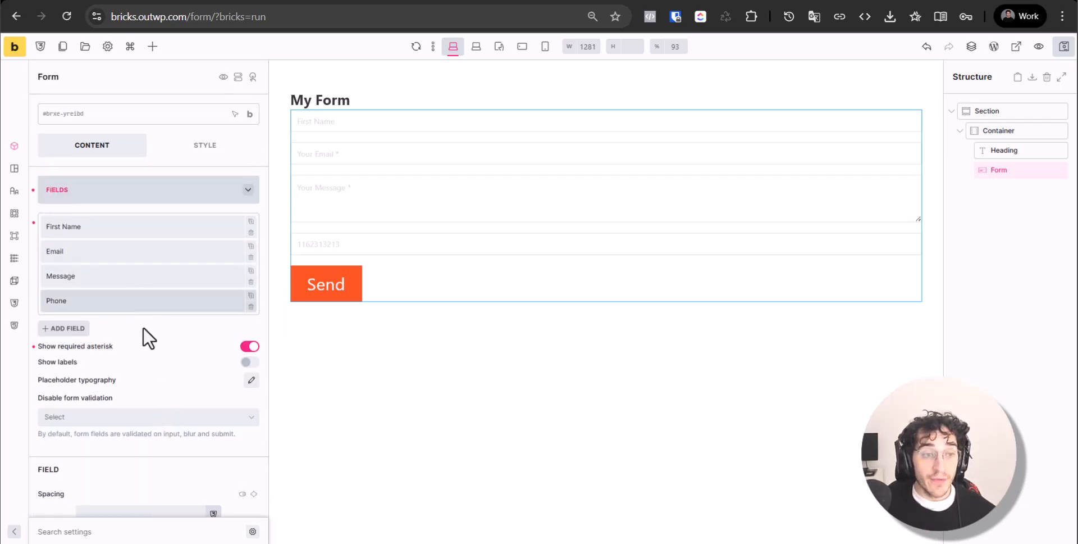
{"action": "scroll", "coordinate": [120, 357], "scroll_direction": "down", "scroll_amount": 8}
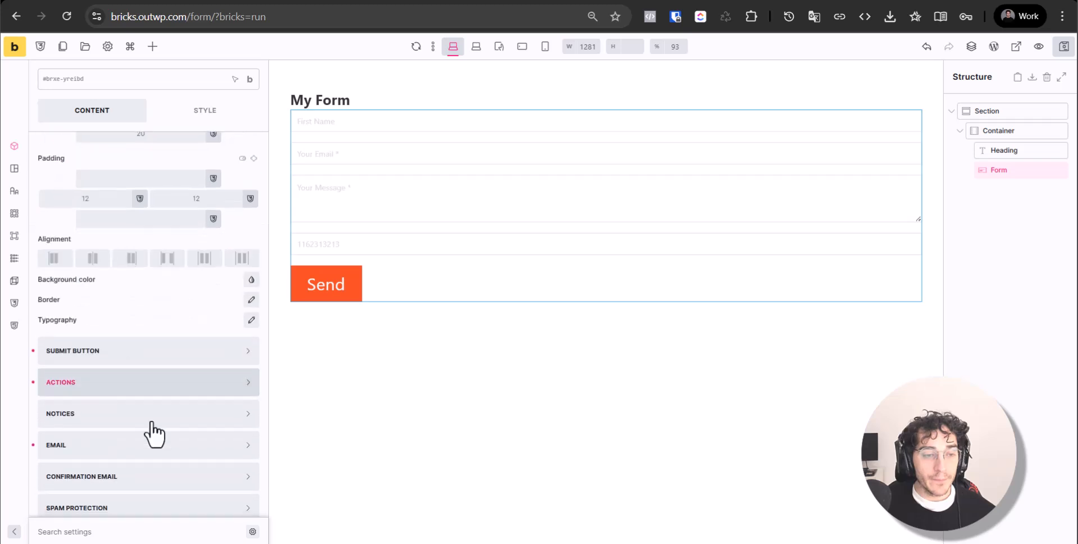
{"action": "left_click", "coordinate": [163, 353]}
Save the form with Ctrl+S and leave the builder to view the live page
{"action": "scroll", "coordinate": [151, 325], "scroll_direction": "down", "scroll_amount": 3}
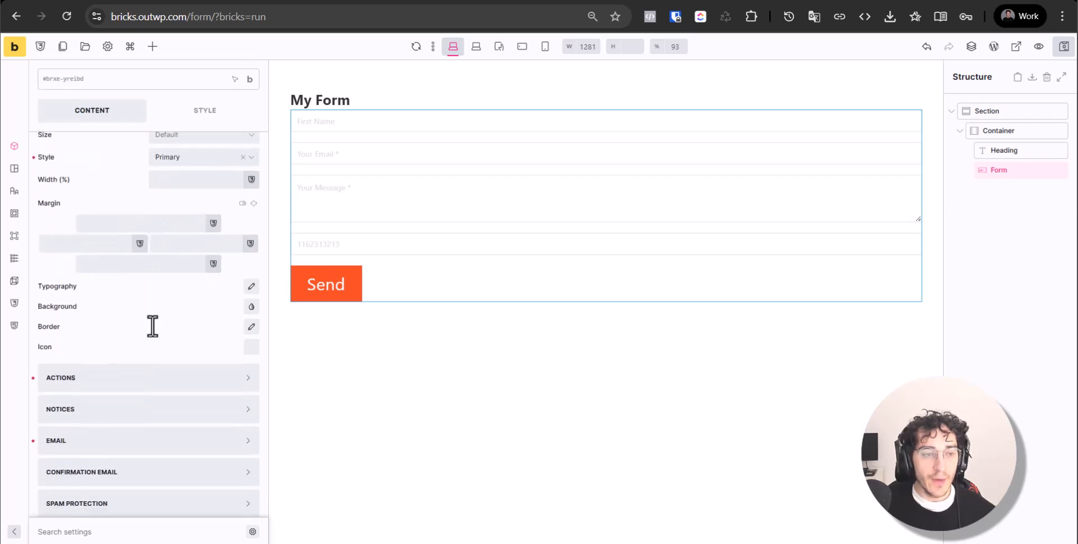
{"action": "scroll", "coordinate": [190, 374], "scroll_direction": "up", "scroll_amount": 2}
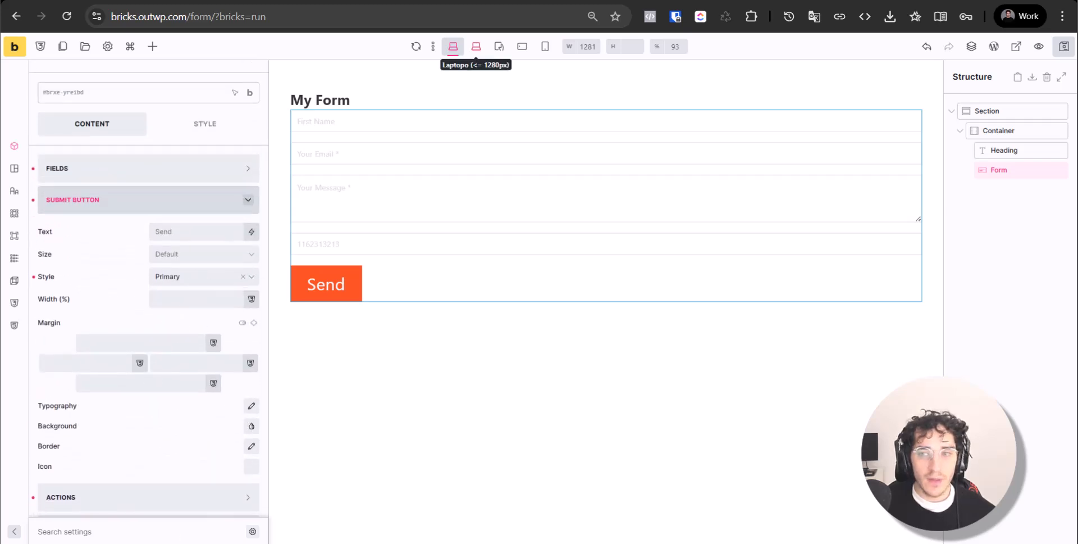
{"action": "key", "text": "ctrl+s"}
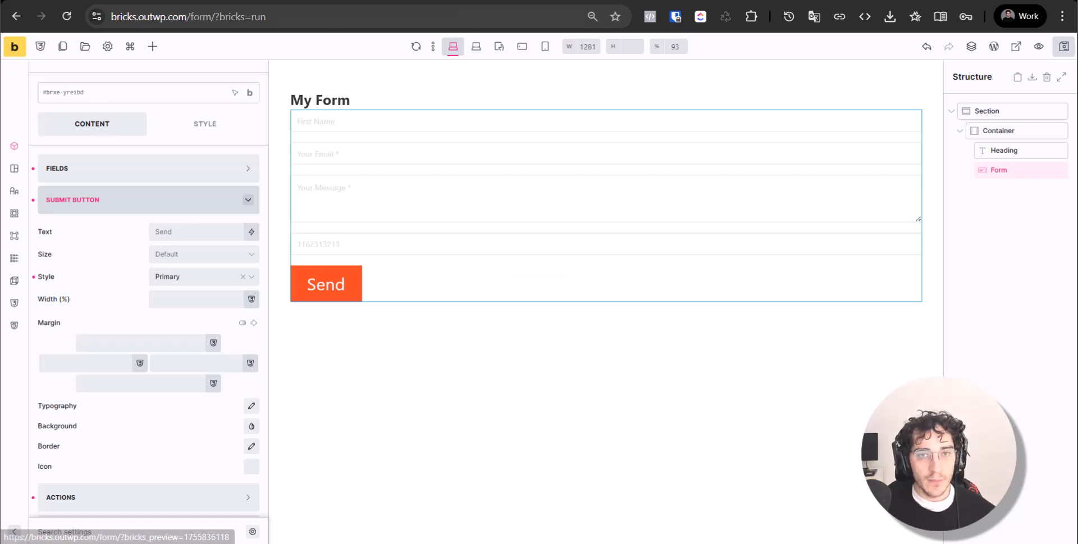
{"action": "left_click", "coordinate": [12, 50]}
{"action": "left_click", "coordinate": [11, 43]}
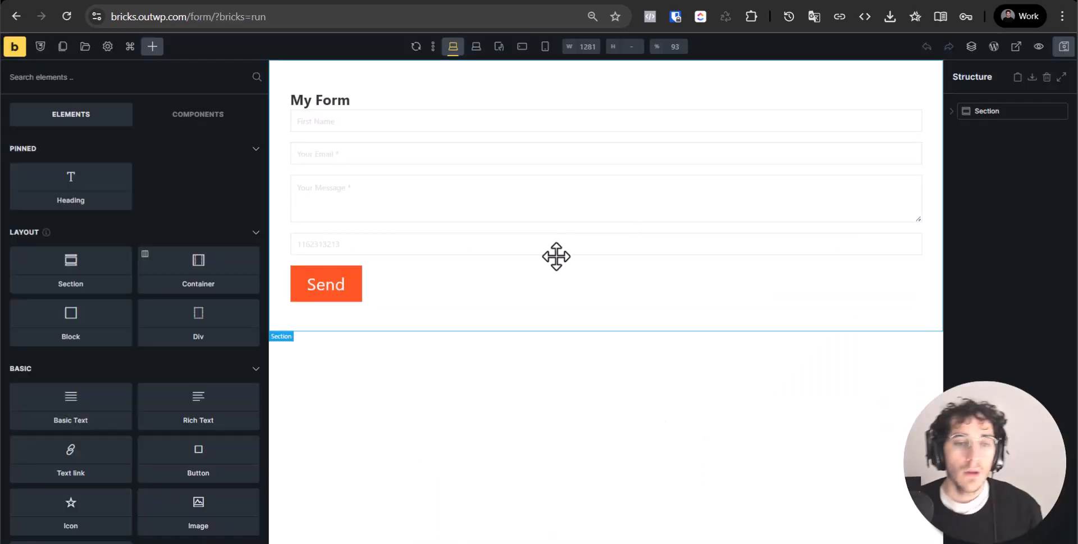
Set the submit button background to red after trying yellow and orange
{"action": "left_click", "coordinate": [455, 282]}
{"action": "scroll", "coordinate": [78, 497], "scroll_direction": "down", "scroll_amount": 7}
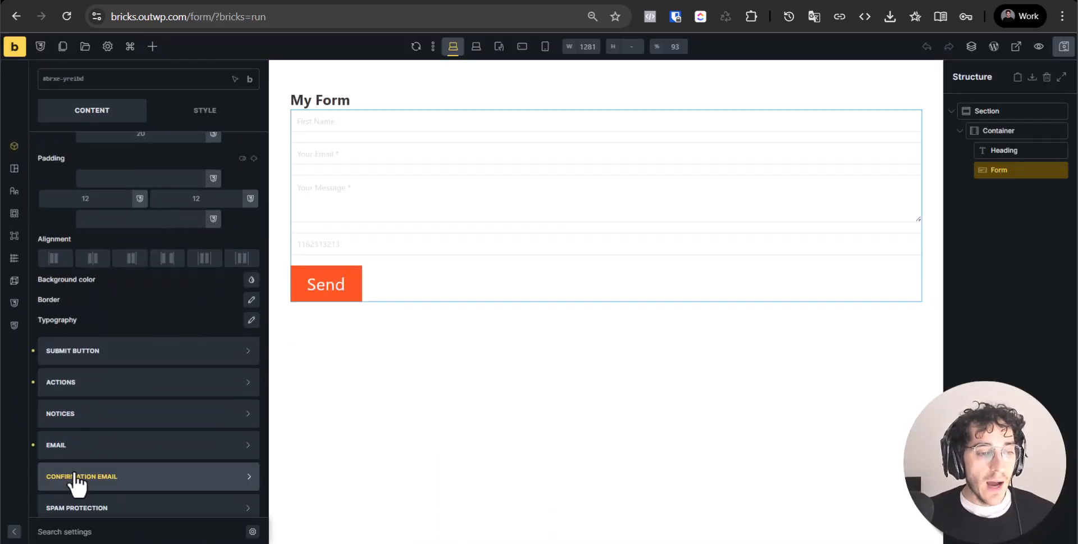
{"action": "scroll", "coordinate": [95, 387], "scroll_direction": "down", "scroll_amount": 1}
{"action": "left_click", "coordinate": [120, 336]}
{"action": "scroll", "coordinate": [138, 320], "scroll_direction": "down", "scroll_amount": 3}
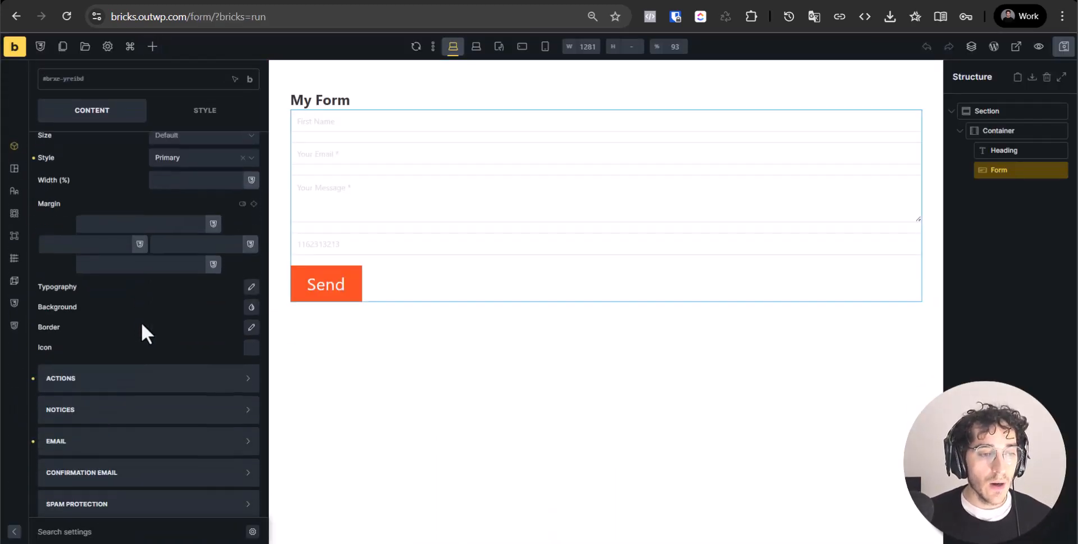
{"action": "left_click", "coordinate": [251, 307]}
{"action": "left_click", "coordinate": [158, 348]}
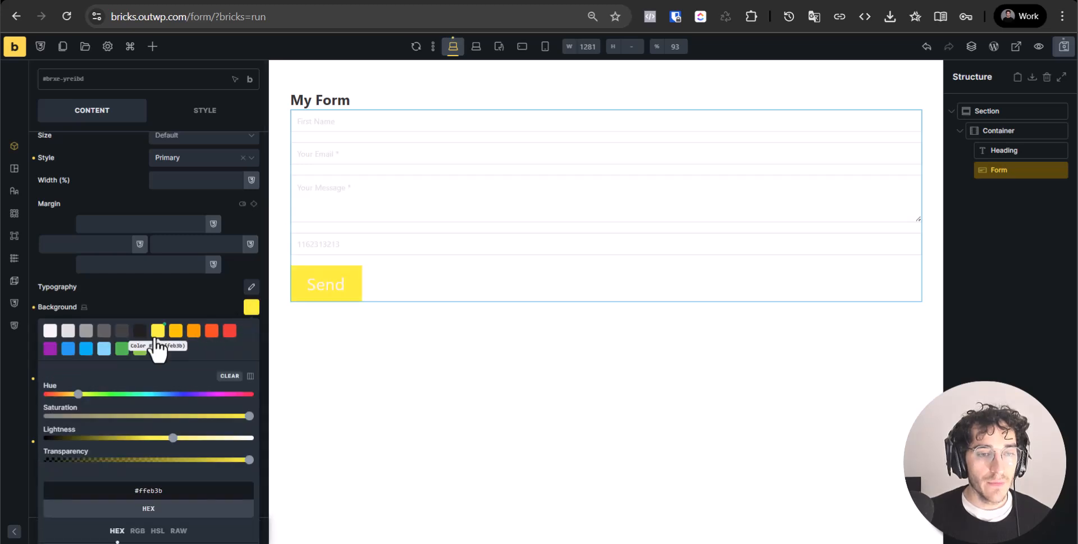
{"action": "left_click", "coordinate": [194, 330]}
{"action": "left_click", "coordinate": [211, 330]}
{"action": "left_click", "coordinate": [230, 332]}
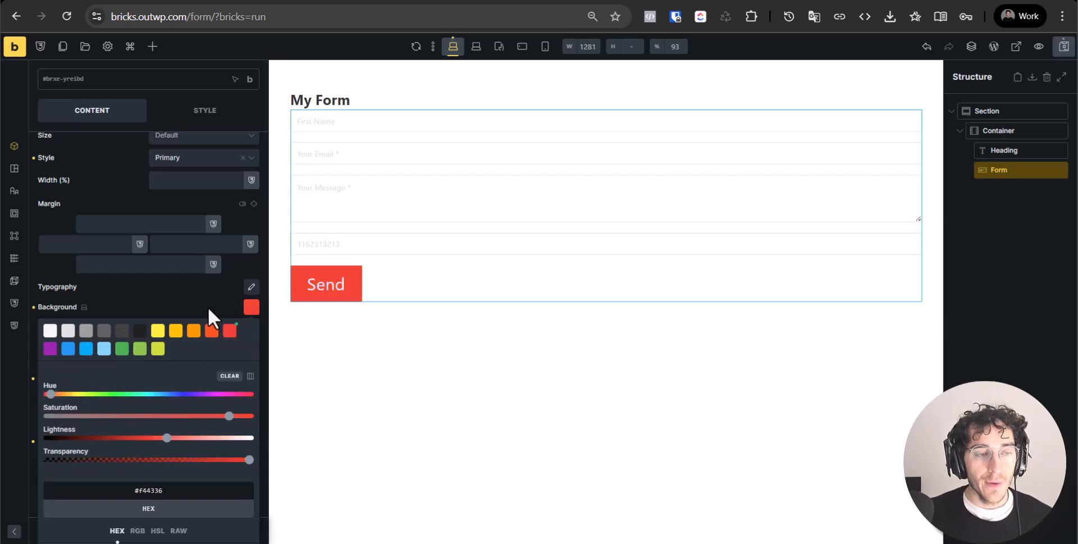
{"action": "left_click", "coordinate": [208, 307]}
Add the Fontawesome - Brands hand-peace icon to the submit button
{"action": "left_click", "coordinate": [251, 347]}
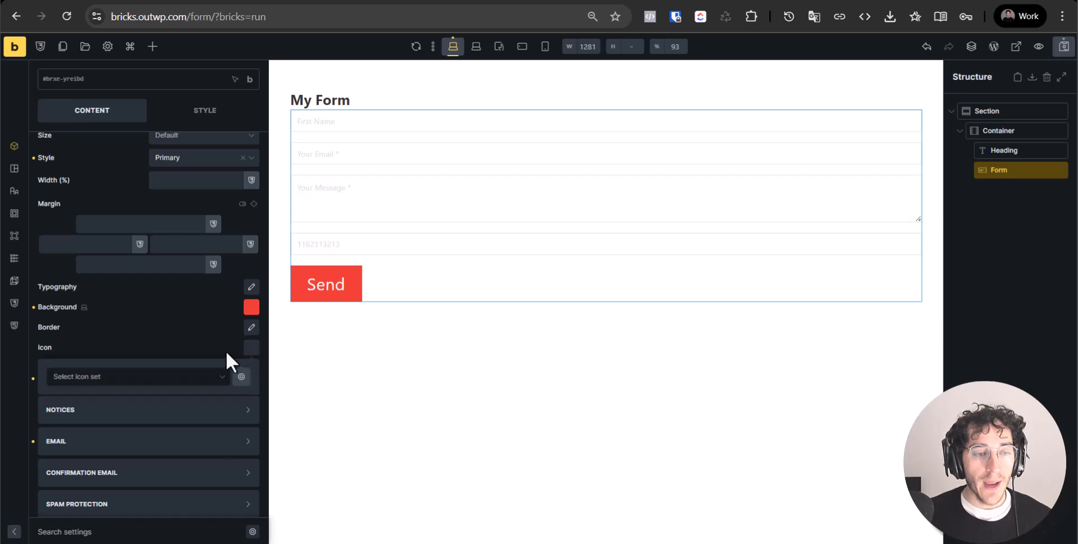
{"action": "left_click", "coordinate": [163, 356]}
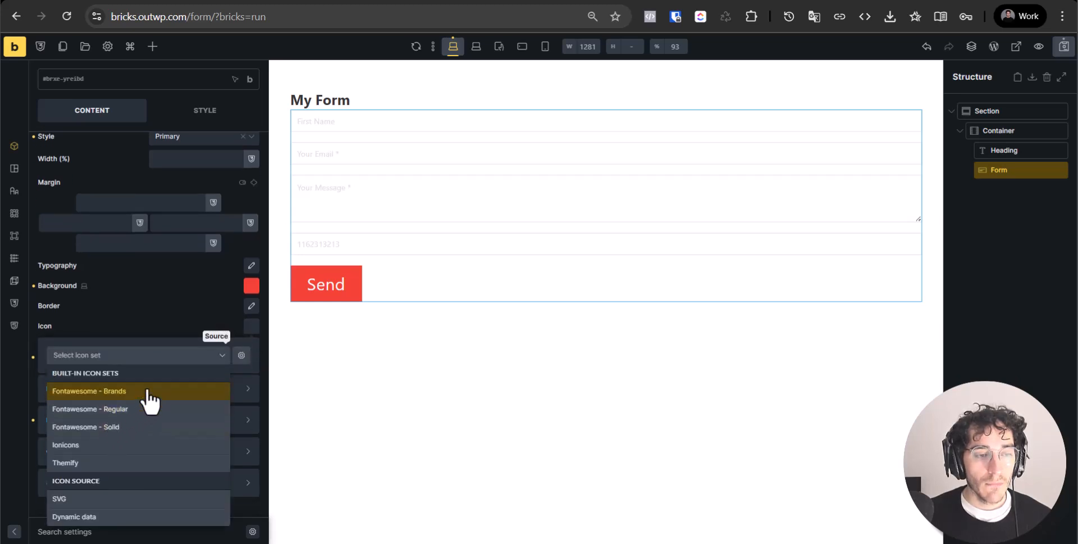
{"action": "left_click", "coordinate": [140, 390]}
{"action": "left_click", "coordinate": [176, 433]}
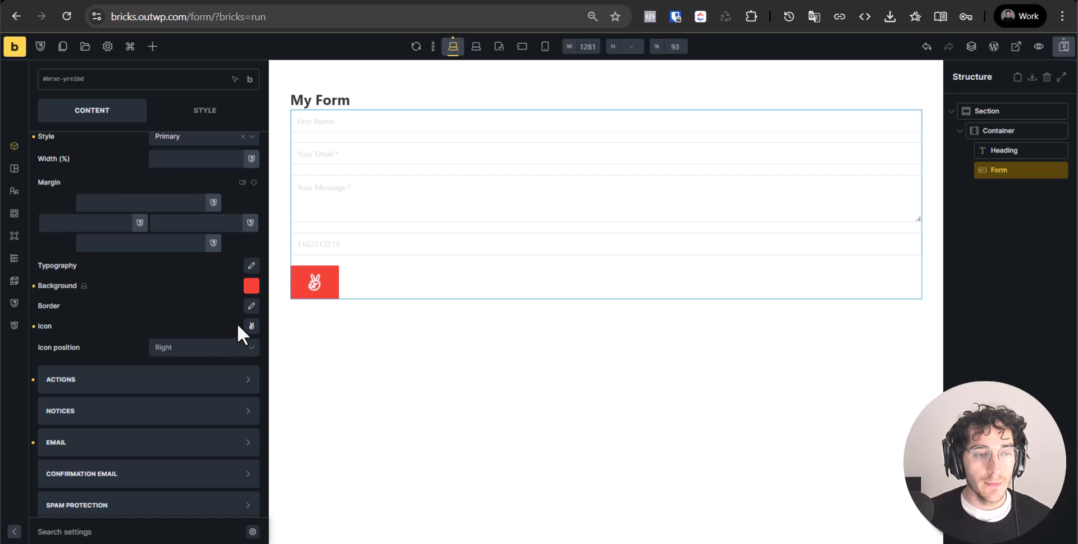
Change the button text to 'Submit' and save the page with Ctrl+S
{"action": "scroll", "coordinate": [191, 336], "scroll_direction": "up", "scroll_amount": 2}
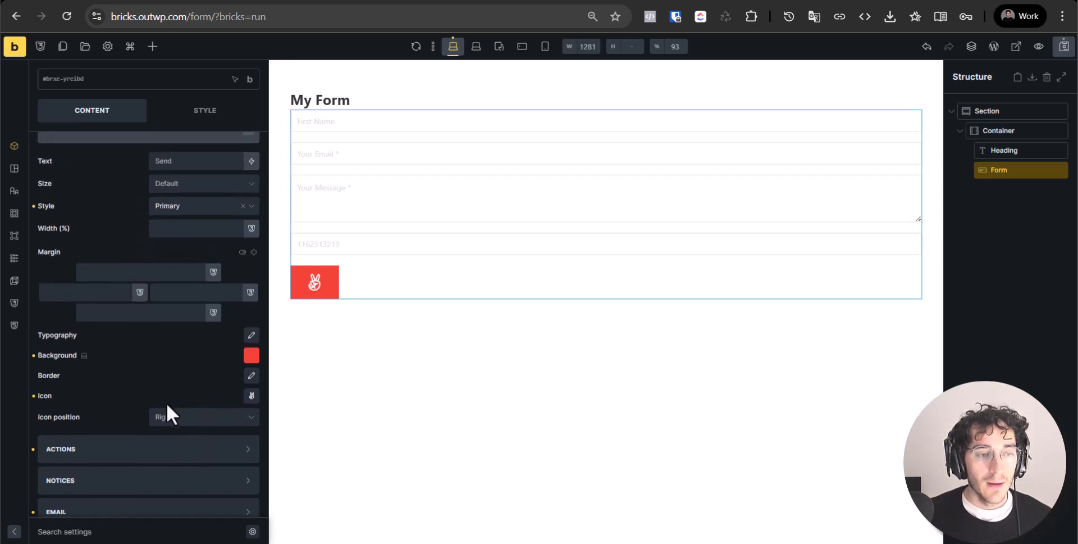
{"action": "scroll", "coordinate": [231, 363], "scroll_direction": "up", "scroll_amount": 3}
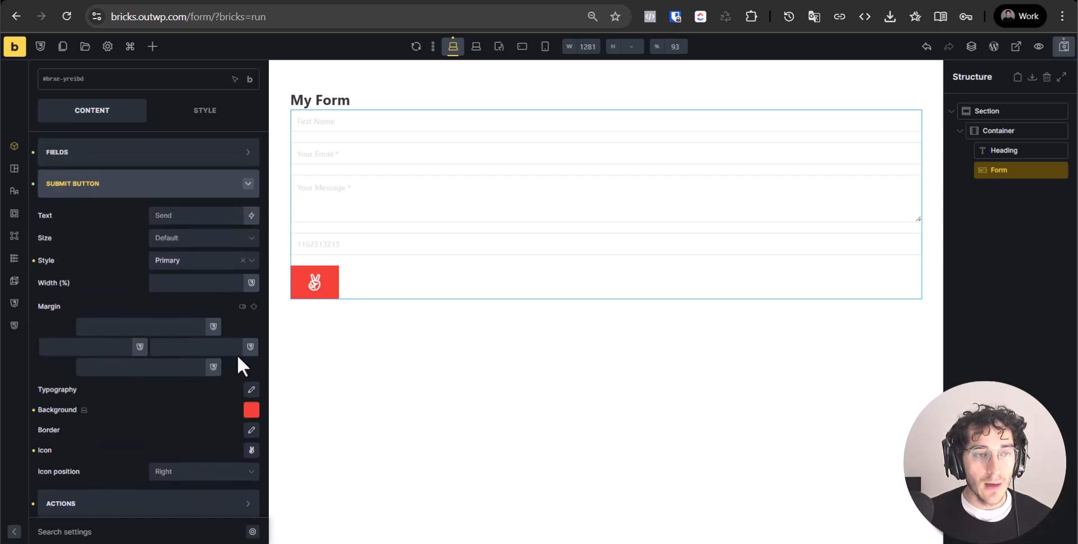
{"action": "type", "text": "Submit"}
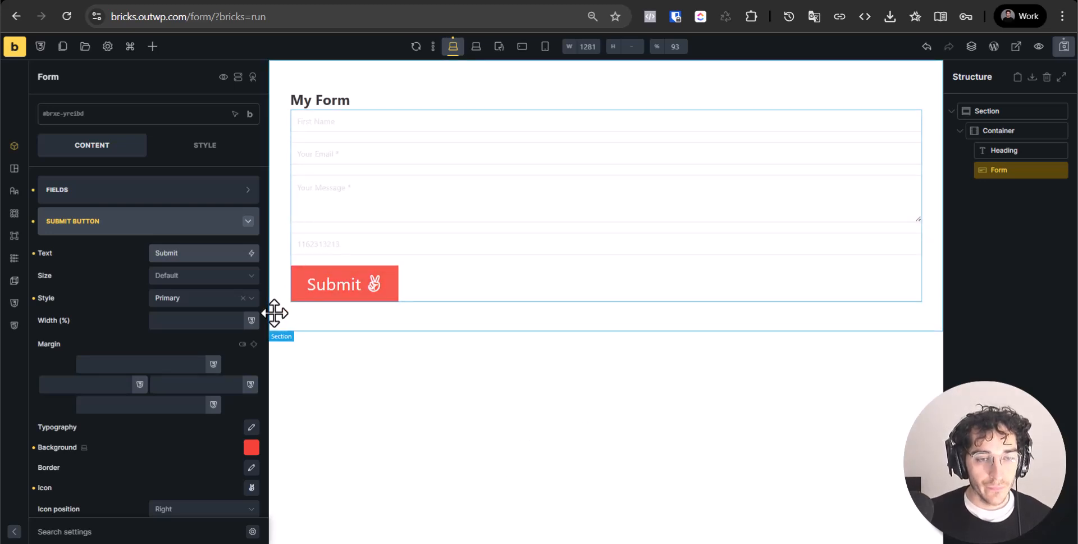
{"action": "key", "text": "ctrl+s"}
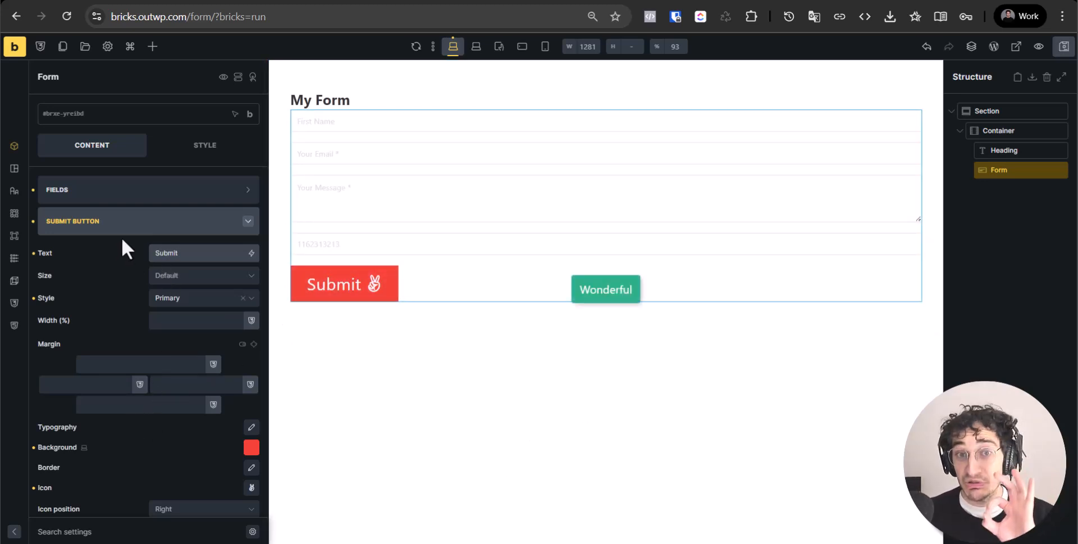
{"action": "left_click", "coordinate": [181, 325]}
{"action": "scroll", "coordinate": [181, 329], "scroll_direction": "down", "scroll_amount": 3}
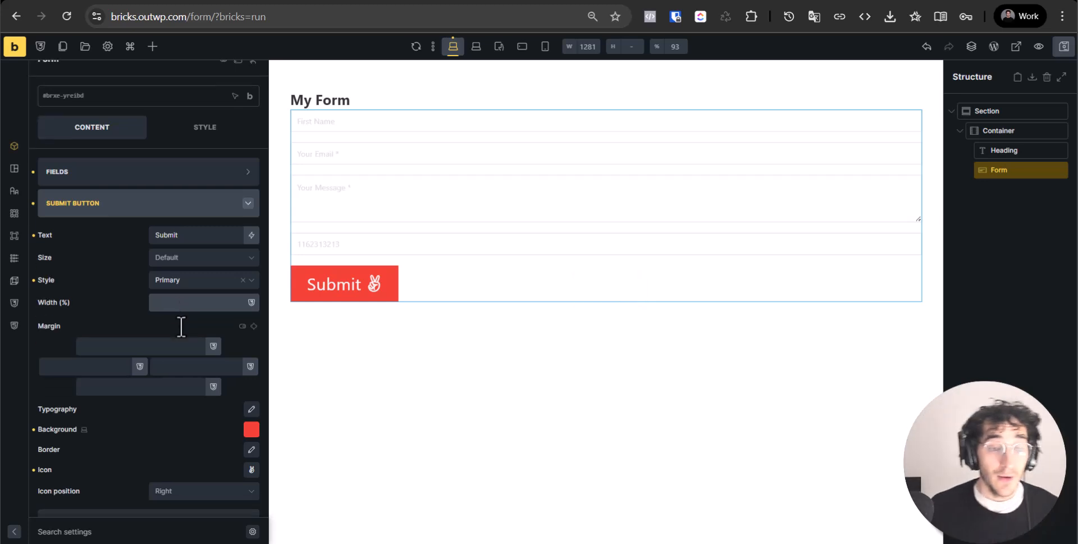
Add Save submission next to Email in the form's Actions and expand its settings section
{"action": "left_click", "coordinate": [136, 369]}
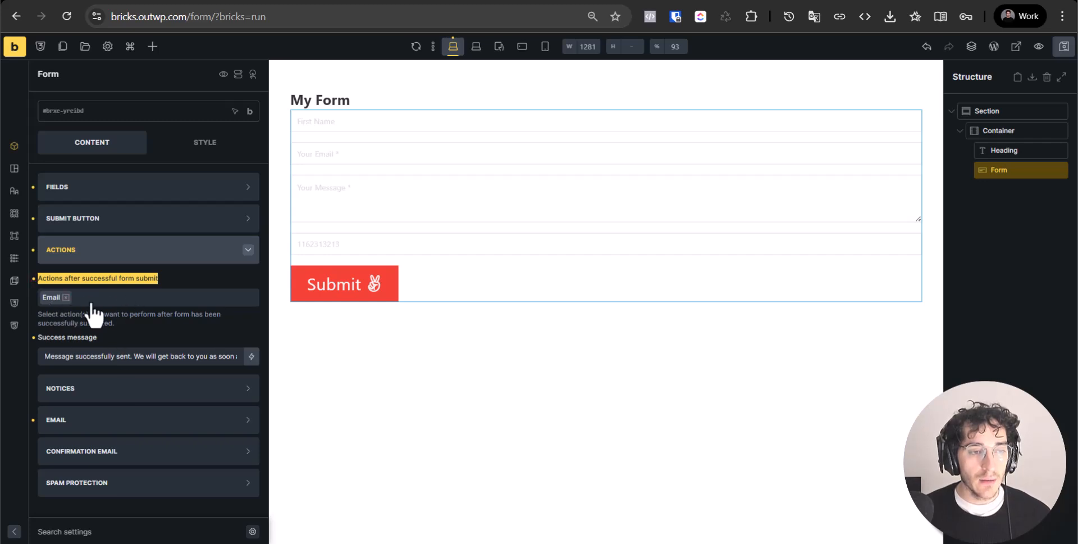
{"action": "left_click", "coordinate": [87, 301]}
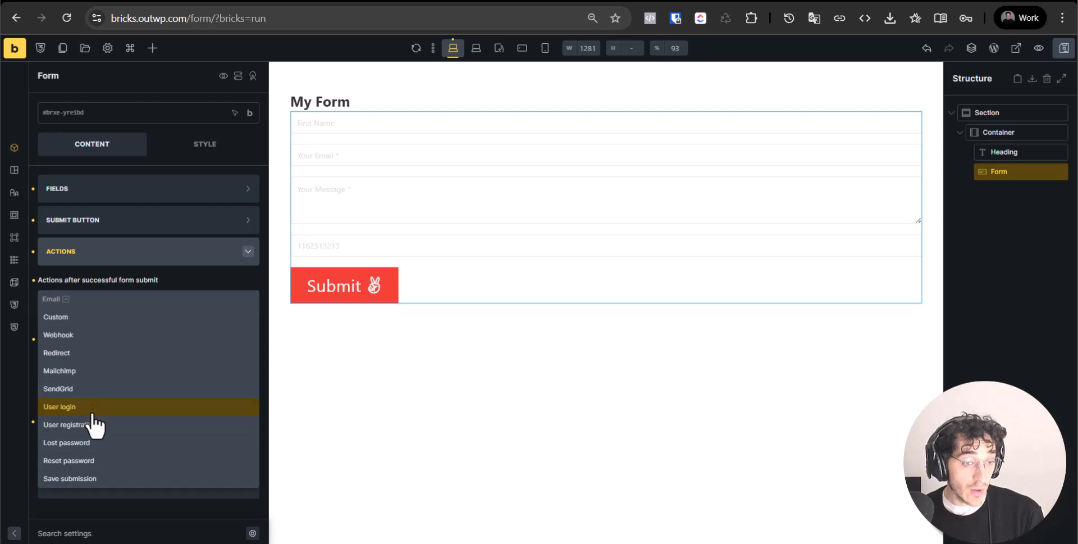
{"action": "left_click", "coordinate": [153, 283]}
{"action": "left_click", "coordinate": [137, 306]}
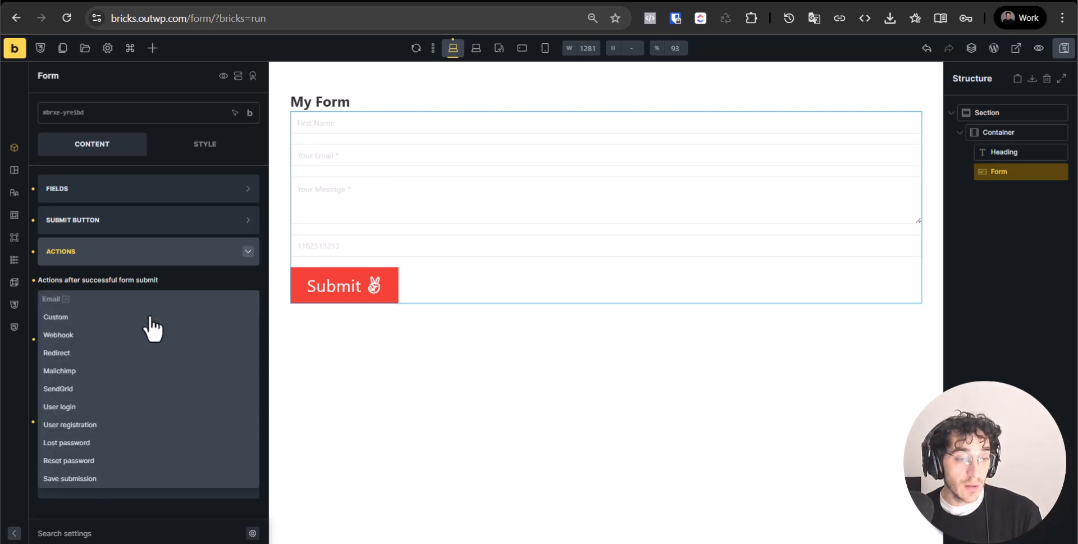
{"action": "left_click", "coordinate": [94, 481]}
{"action": "scroll", "coordinate": [205, 334], "scroll_direction": "down", "scroll_amount": 1}
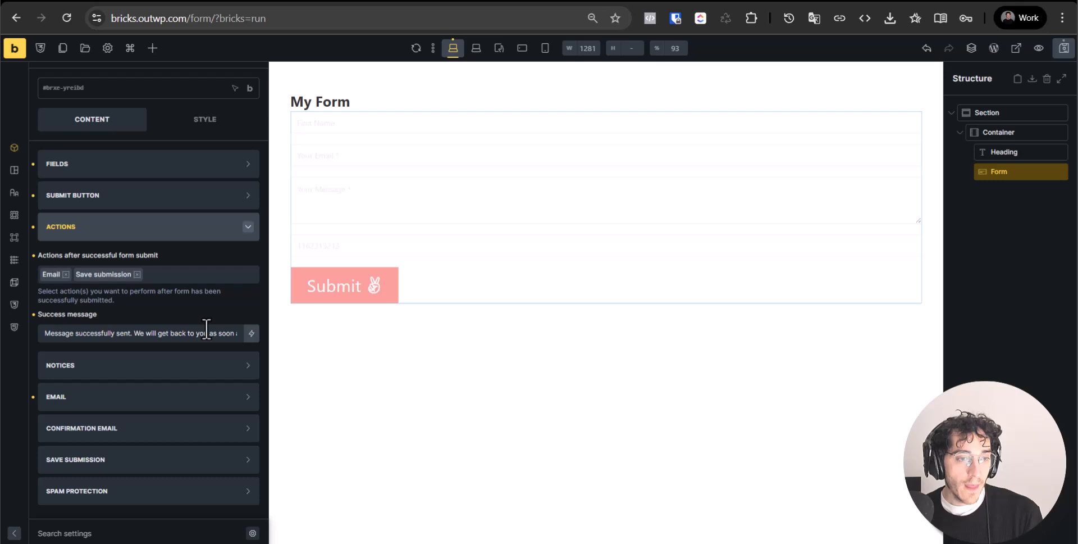
{"action": "triple_click", "coordinate": [133, 328]}
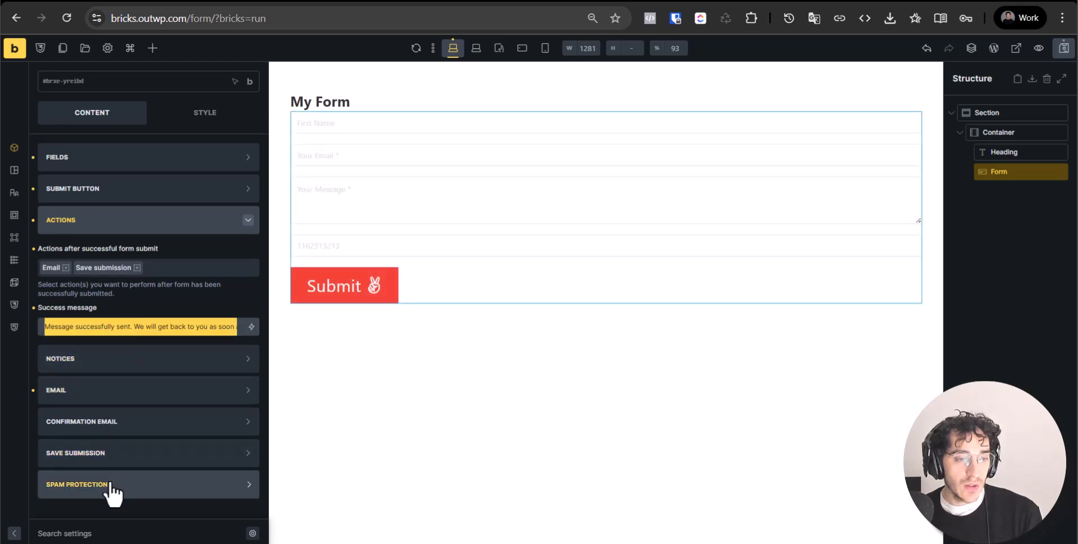
{"action": "left_click", "coordinate": [124, 453]}
{"action": "scroll", "coordinate": [132, 457], "scroll_direction": "down", "scroll_amount": 4}
Name saved submissions 'Contact form' and turn on Save IP address
{"action": "left_click", "coordinate": [133, 252]}
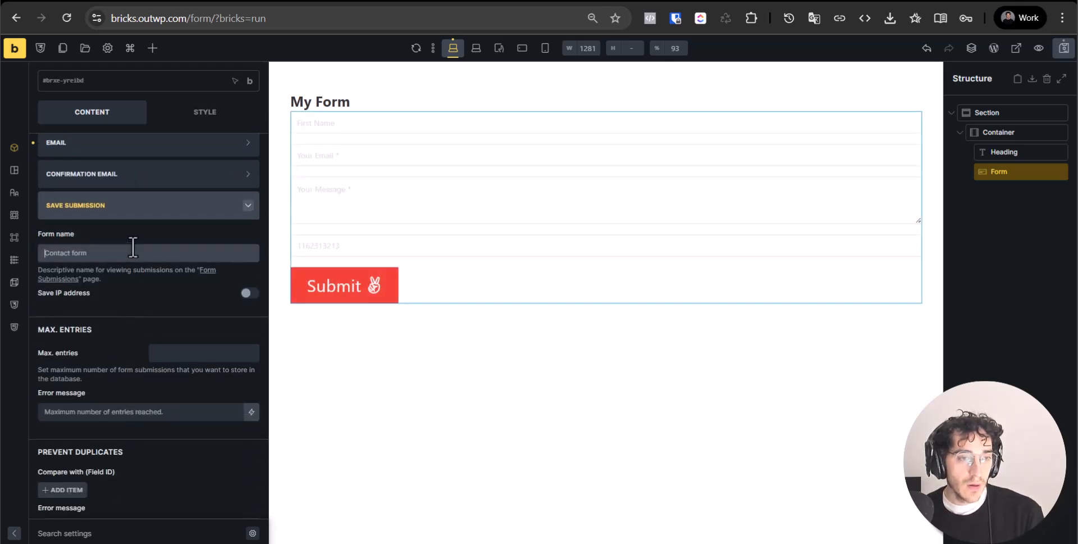
{"action": "type", "text": "Contact form"}
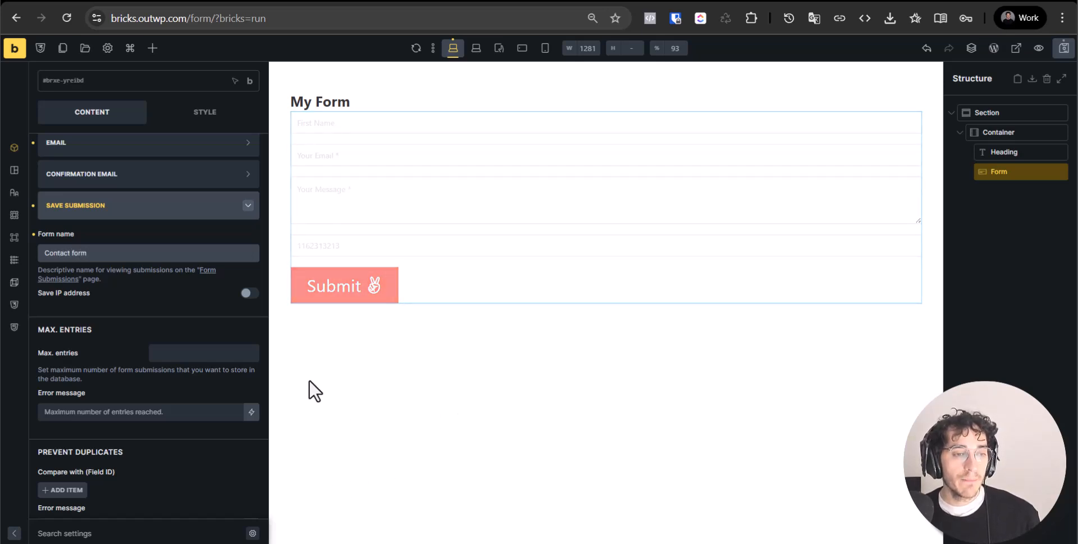
{"action": "left_click", "coordinate": [258, 293]}
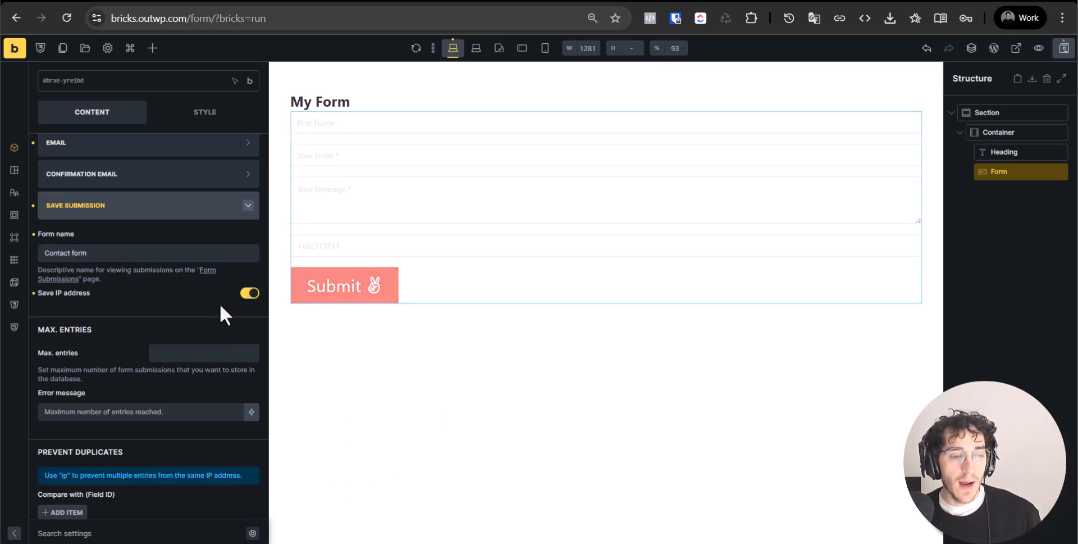
{"action": "scroll", "coordinate": [175, 308], "scroll_direction": "down", "scroll_amount": 2}
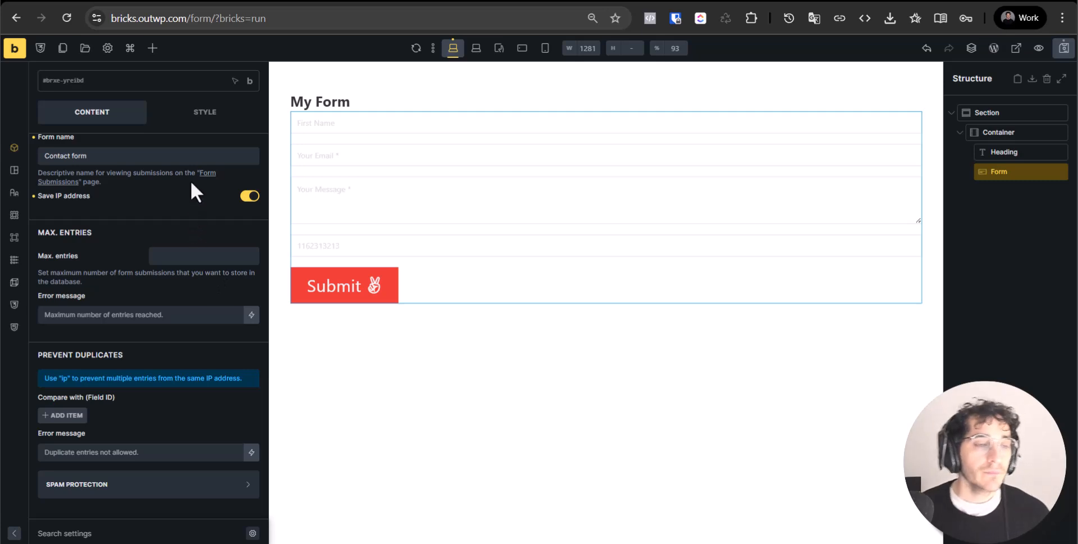
{"action": "left_click", "coordinate": [175, 257]}
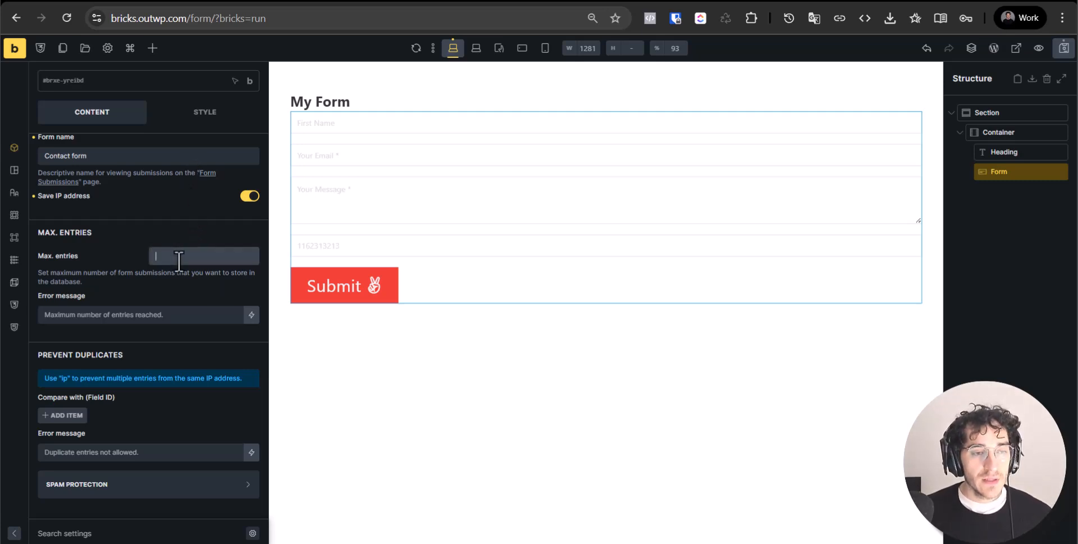
{"action": "triple_click", "coordinate": [76, 275]}
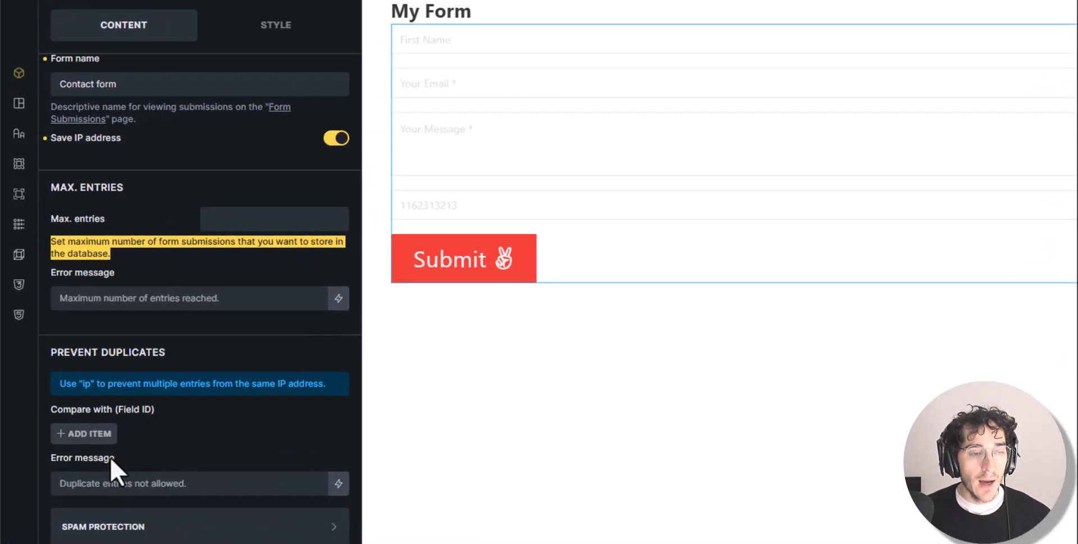
Review the Spam Protection options, including the Honeypot notice
{"action": "left_click", "coordinate": [187, 533]}
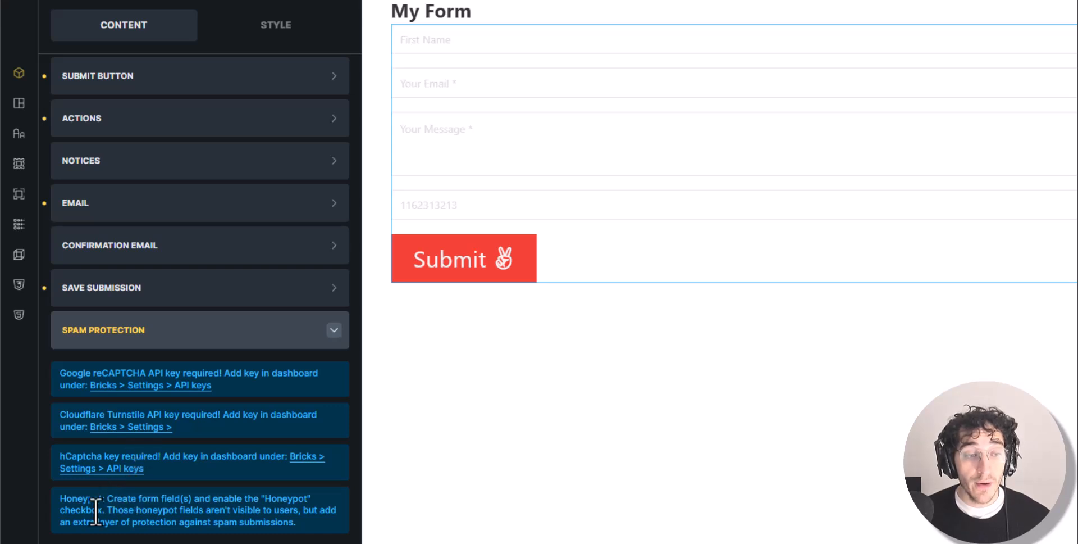
{"action": "left_click_drag", "start_coordinate": [124, 512], "coordinate": [128, 513]}
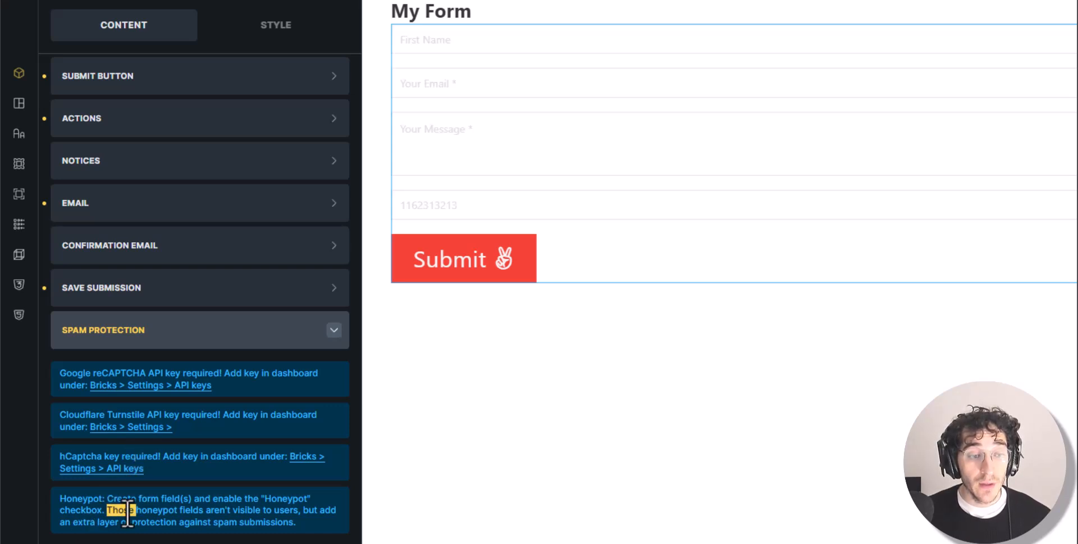
{"action": "triple_click", "coordinate": [128, 512]}
{"action": "left_click", "coordinate": [235, 337]}
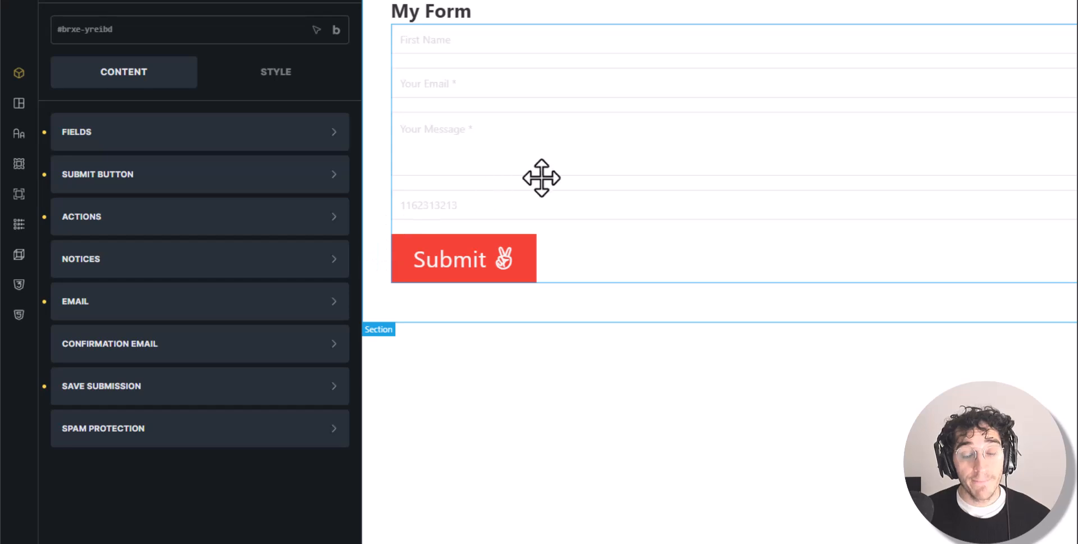
Delete the Phone field from the form's Fields list
{"action": "left_click", "coordinate": [236, 132]}
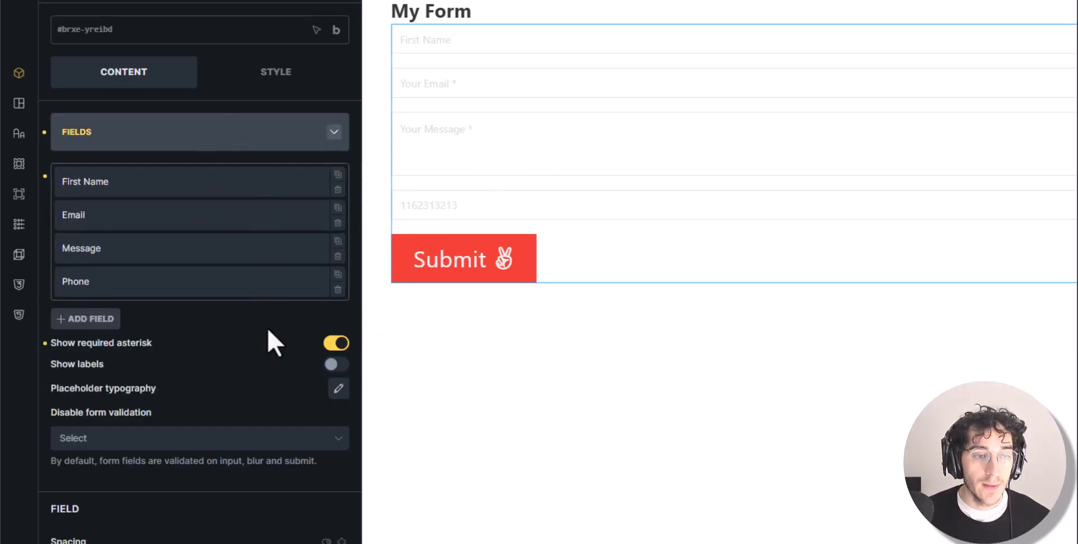
{"action": "left_click", "coordinate": [339, 290]}
{"action": "left_click", "coordinate": [338, 289]}
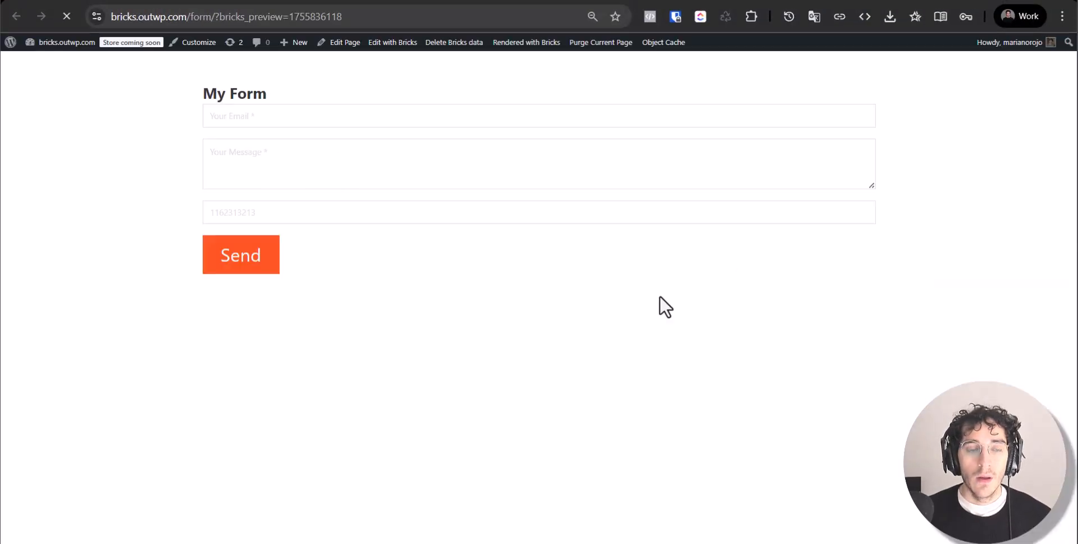
Submit a test entry with an email address and message 'Hel', which returns Submission failed
{"action": "left_click", "coordinate": [300, 115]}
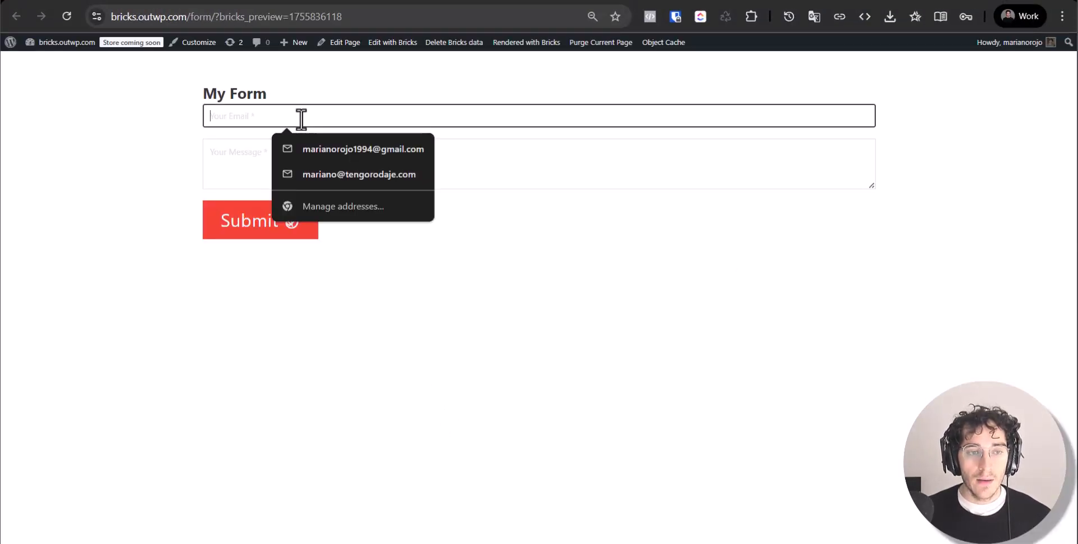
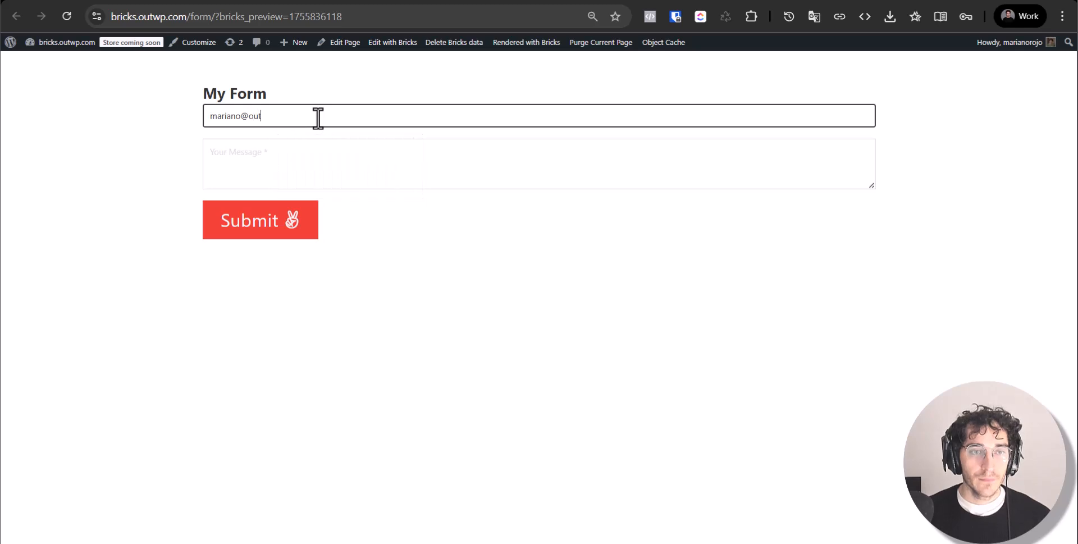
{"action": "key", "text": "Tab"}
{"action": "type", "text": "Hel"}
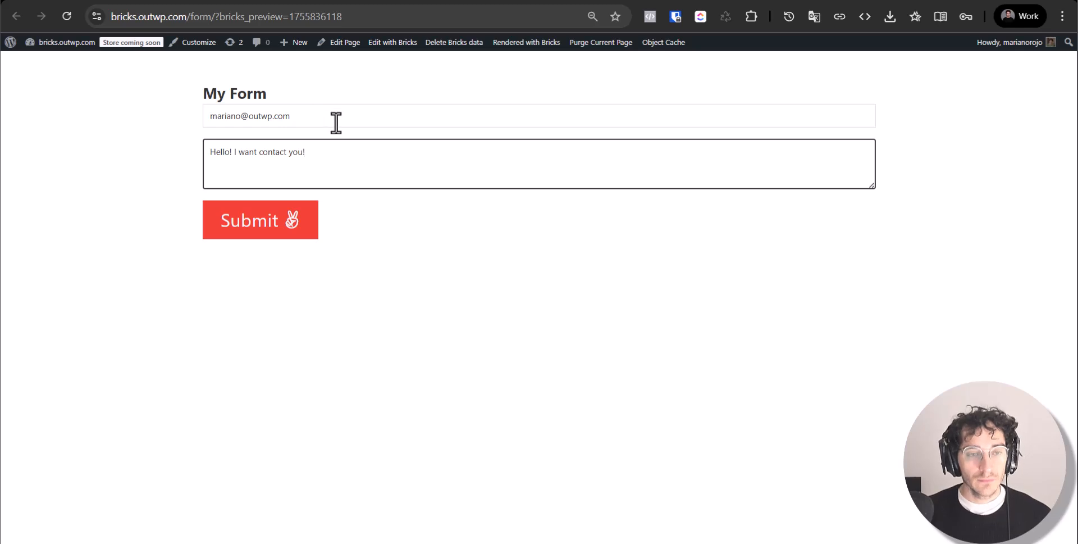
{"action": "left_click", "coordinate": [253, 226]}
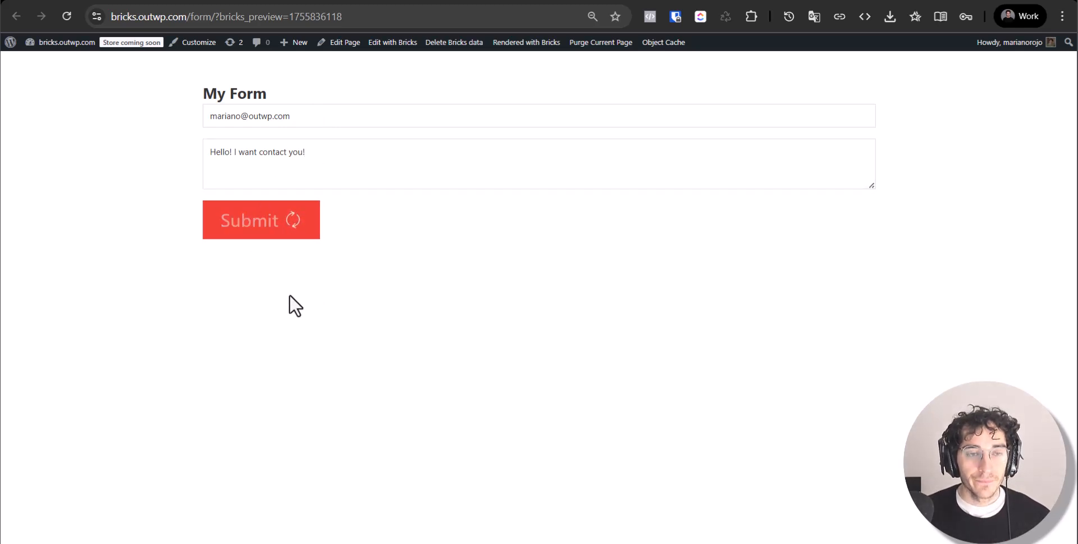
{"action": "triple_click", "coordinate": [299, 268]}
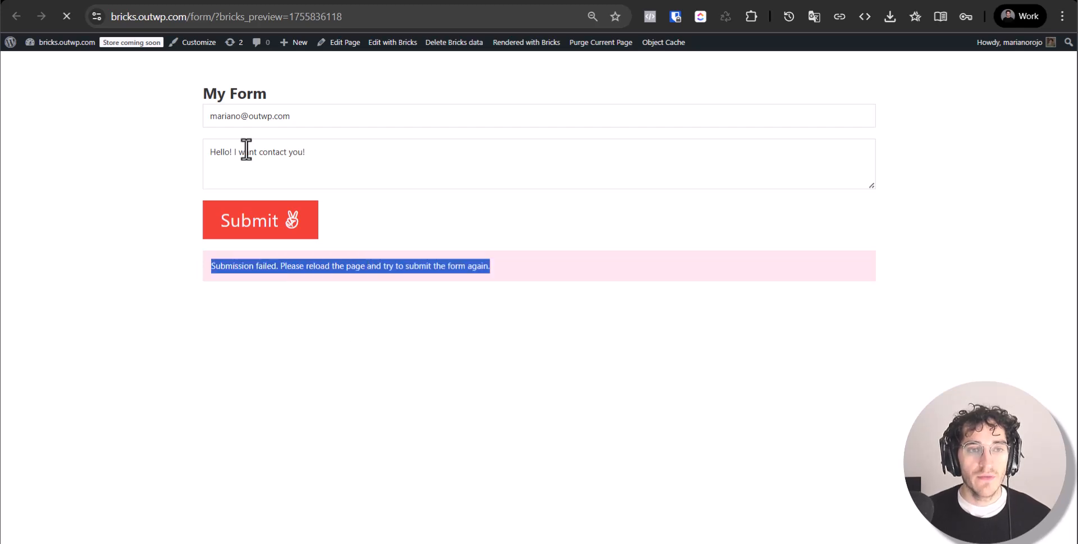
Remove ?bricks_preview from the page URL and reload the plain live form
{"action": "left_click_drag", "start_coordinate": [214, 17], "coordinate": [375, 16]}
{"action": "key", "text": "BackSpace"}
{"action": "key", "text": "Return"}
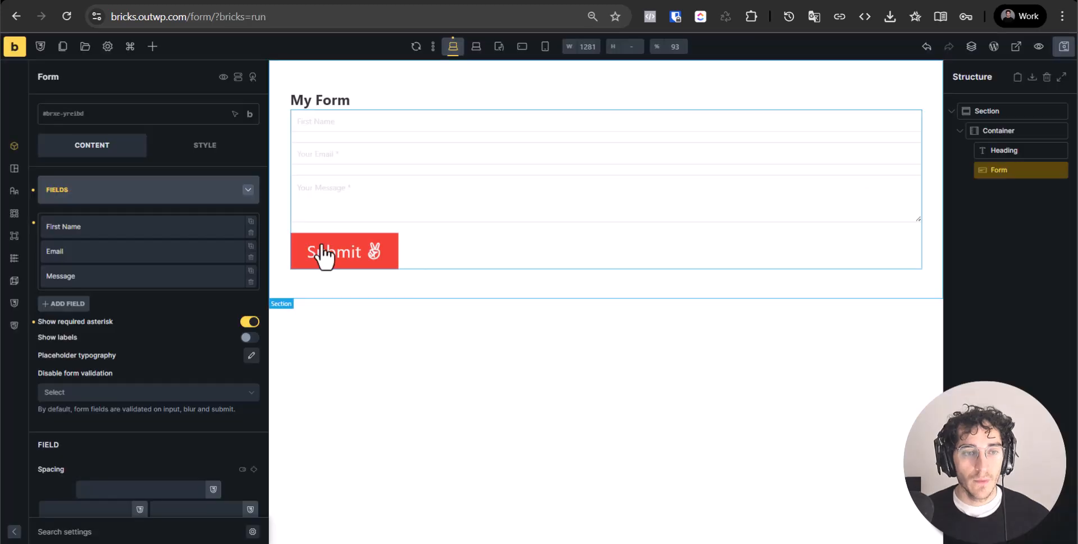
Review the Email field's ID, save, and reload the live form page to check it
{"action": "left_click", "coordinate": [364, 157]}
{"action": "left_click", "coordinate": [108, 251]}
{"action": "scroll", "coordinate": [181, 265], "scroll_direction": "down", "scroll_amount": 5}
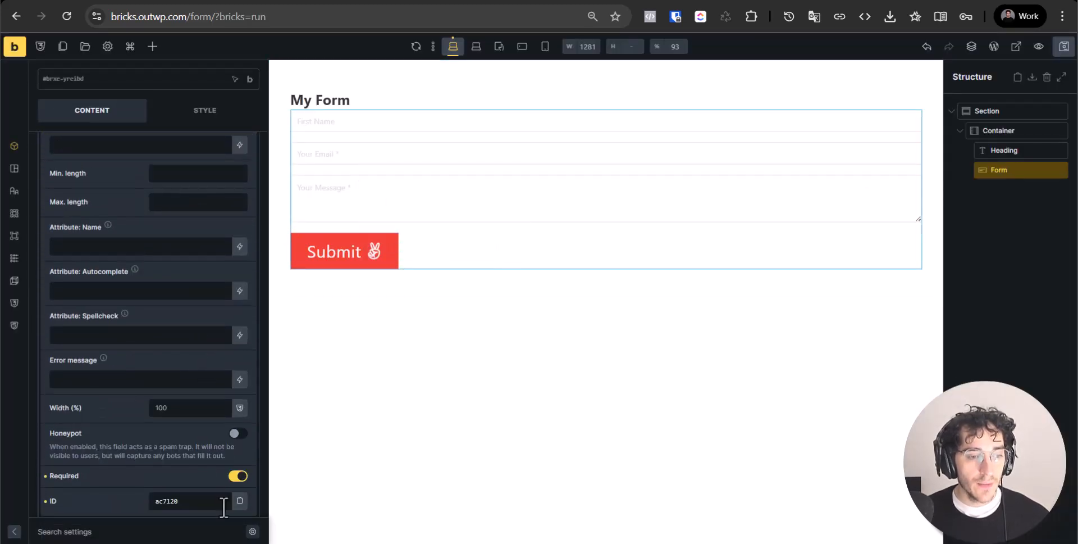
{"action": "double_click", "coordinate": [223, 505]}
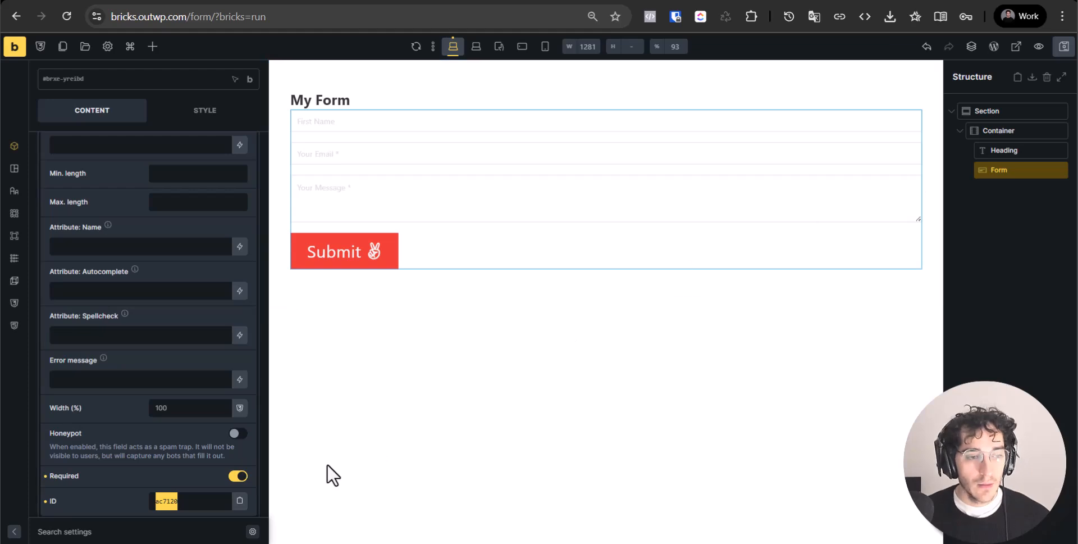
{"action": "left_click", "coordinate": [186, 498]}
{"action": "scroll", "coordinate": [140, 448], "scroll_direction": "up", "scroll_amount": 4}
{"action": "key", "text": "ctrl+s"}
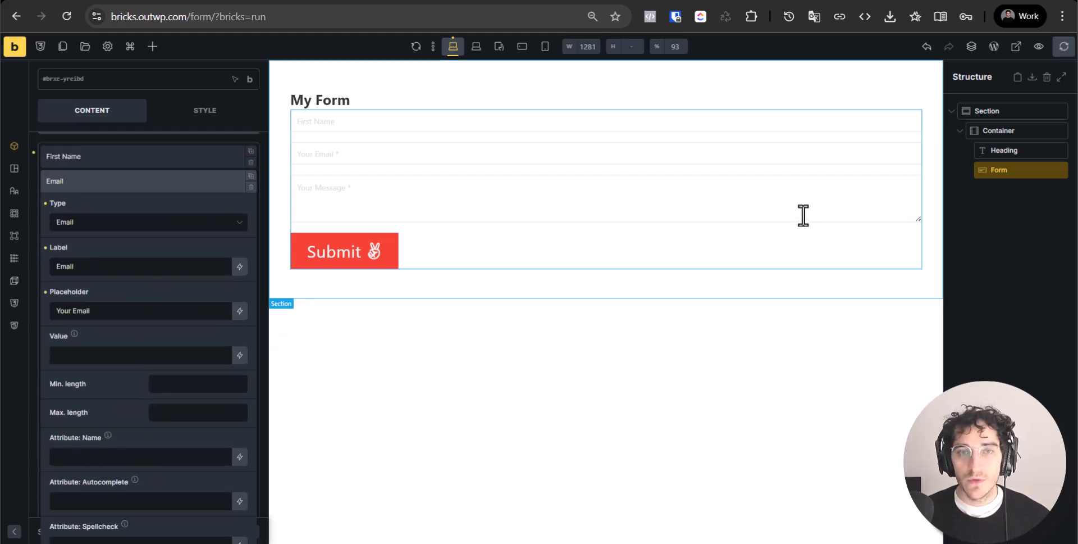
{"action": "key", "text": "ctrl+Tab"}
{"action": "key", "text": "ctrl+r"}
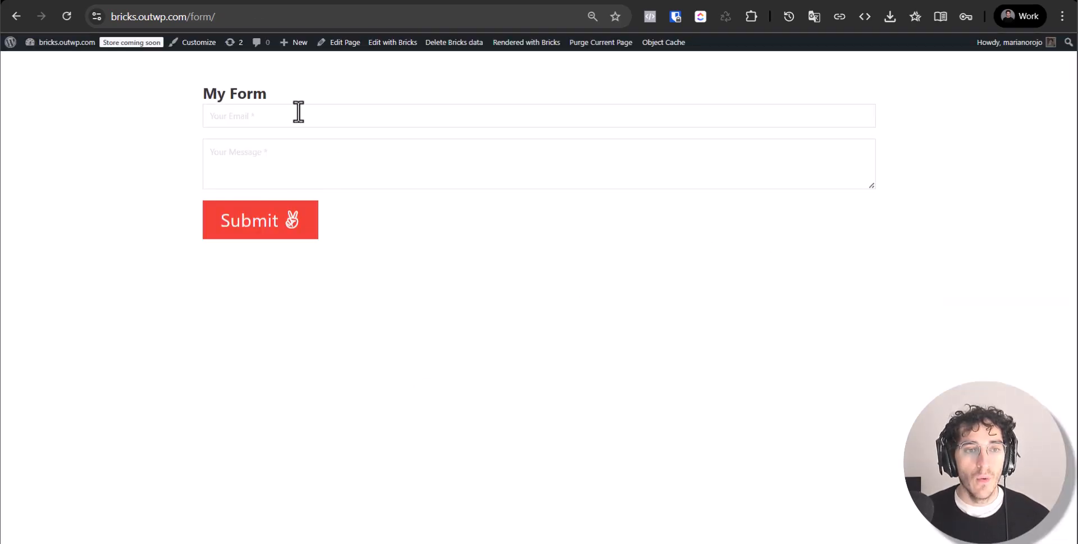
{"action": "triple_click", "coordinate": [263, 91]}
{"action": "key", "text": "ctrl+shift+Tab"}
Switch off Honeypot and Required on the First Name field
{"action": "scroll", "coordinate": [161, 308], "scroll_direction": "up", "scroll_amount": 3}
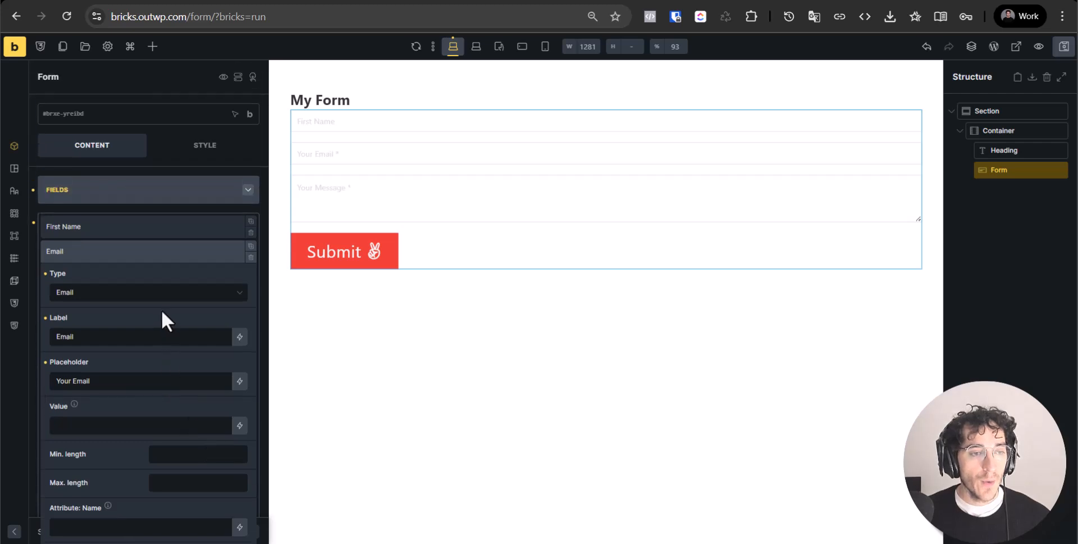
{"action": "left_click", "coordinate": [166, 225]}
{"action": "scroll", "coordinate": [140, 441], "scroll_direction": "down", "scroll_amount": 2}
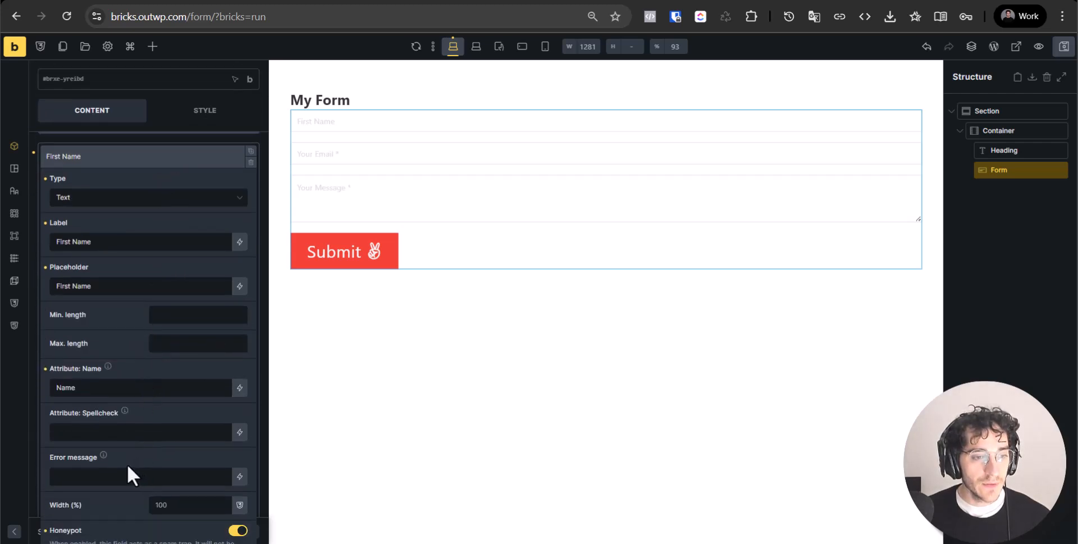
{"action": "scroll", "coordinate": [128, 390], "scroll_direction": "down", "scroll_amount": 4}
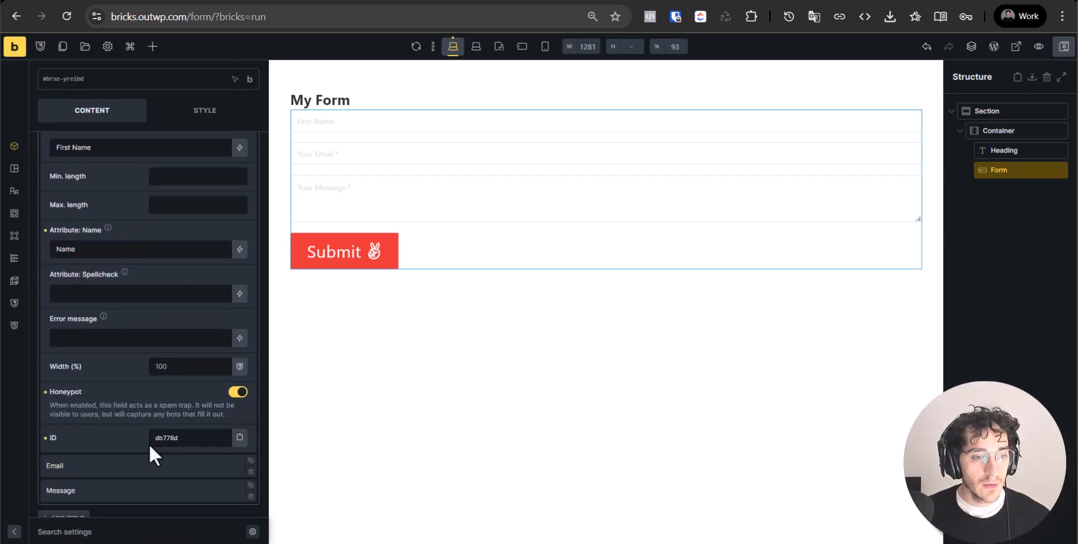
{"action": "left_click", "coordinate": [238, 393]}
{"action": "scroll", "coordinate": [194, 475], "scroll_direction": "down", "scroll_amount": 4}
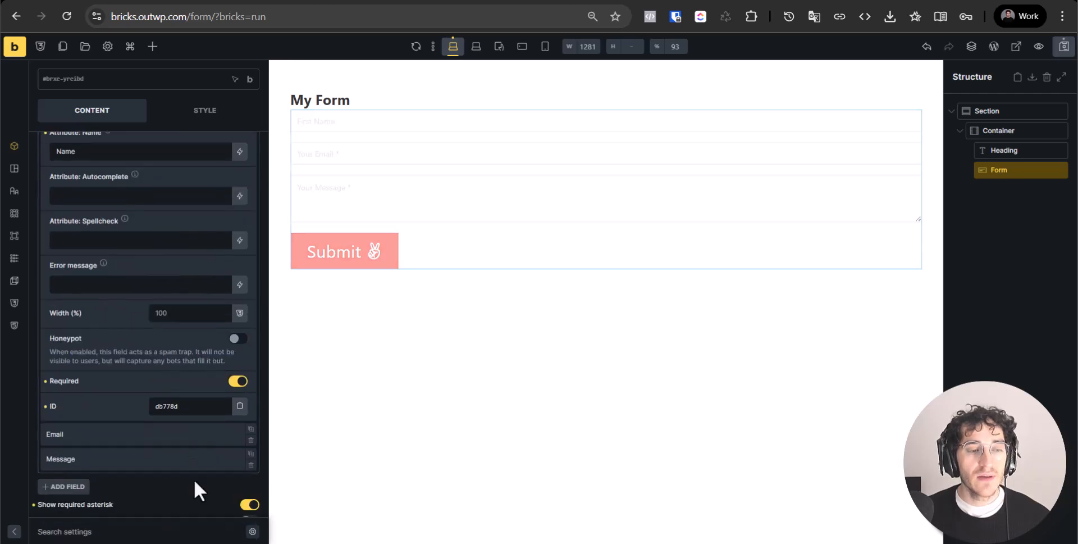
{"action": "scroll", "coordinate": [253, 427], "scroll_direction": "up", "scroll_amount": 2}
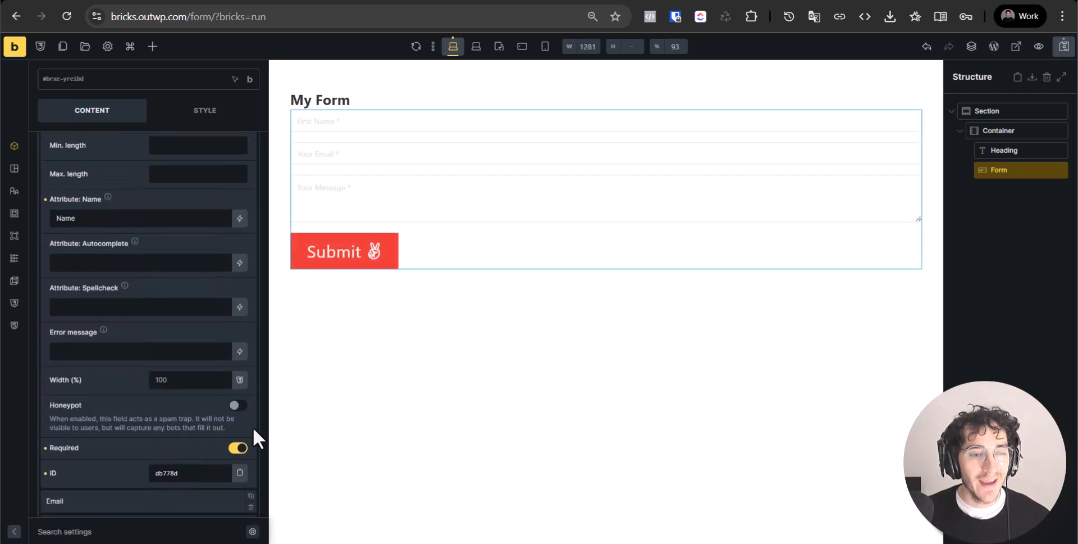
{"action": "left_click", "coordinate": [239, 452]}
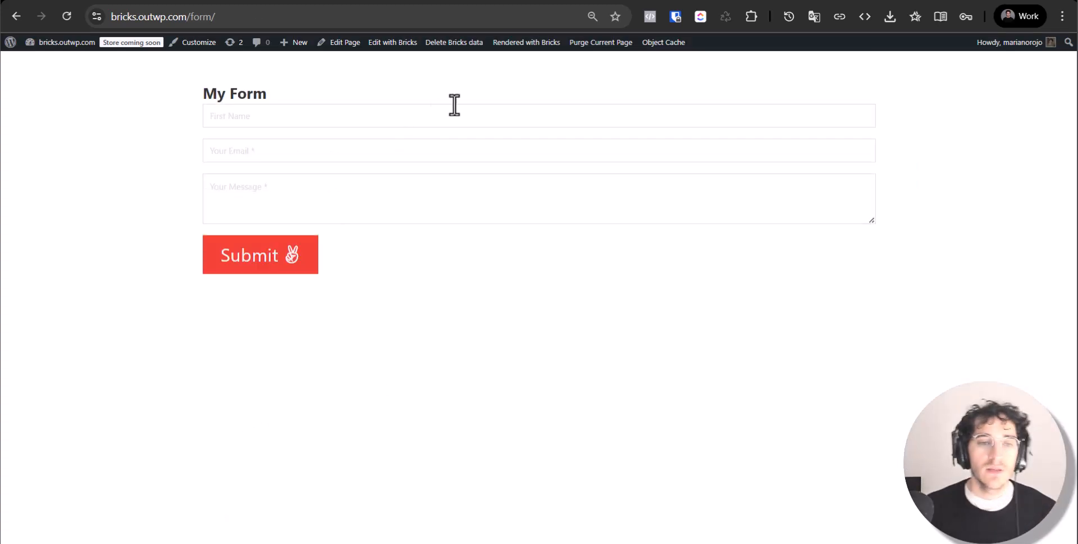
Submit the form with a first name, email and pasted Lorem ipsum message, which fails
{"action": "left_click", "coordinate": [511, 125]}
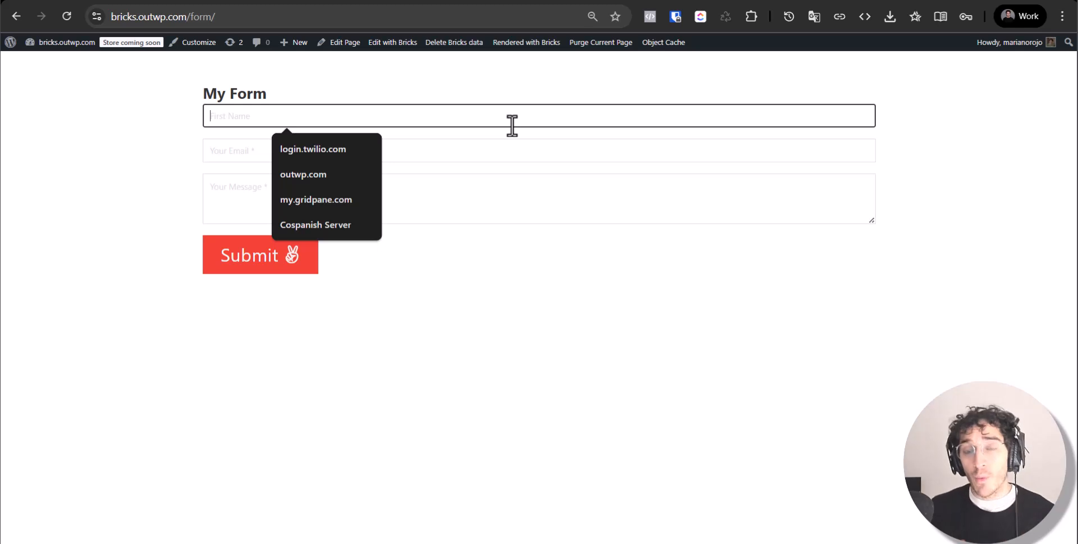
{"action": "left_click", "coordinate": [483, 301]}
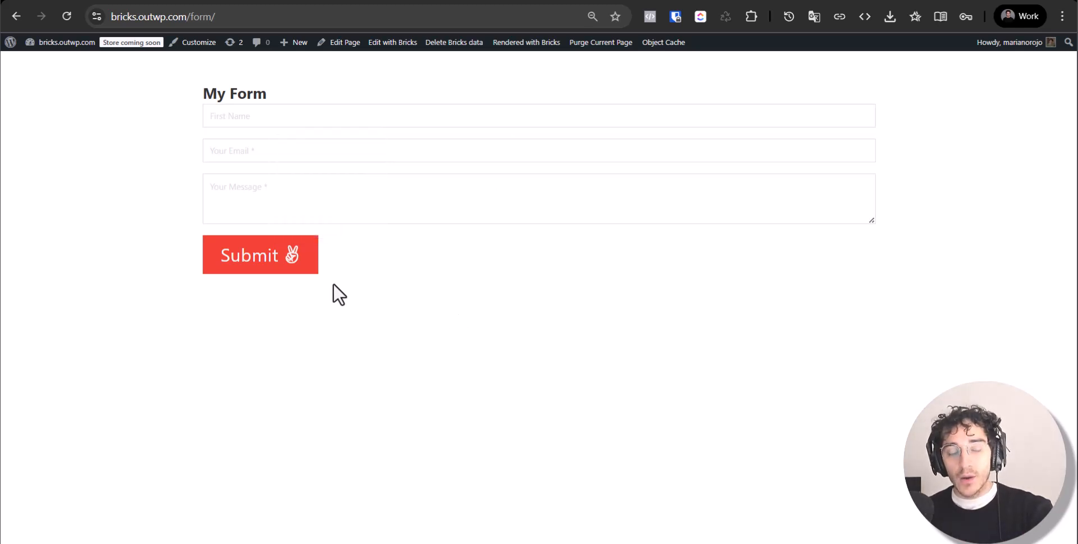
{"action": "left_click", "coordinate": [387, 120]}
{"action": "type", "text": "Mariano"}
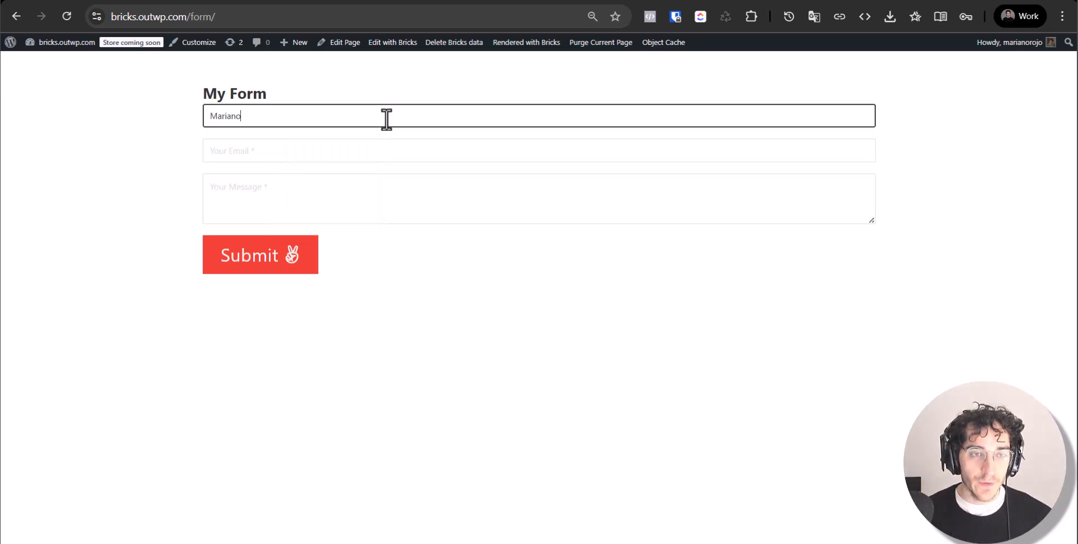
{"action": "key", "text": "Tab"}
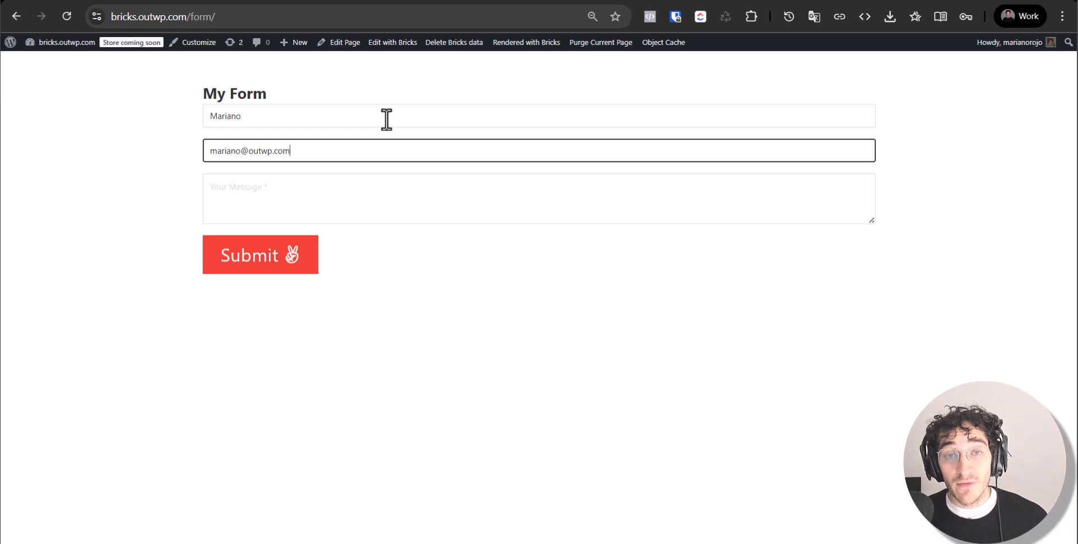
{"action": "key", "text": "Tab"}
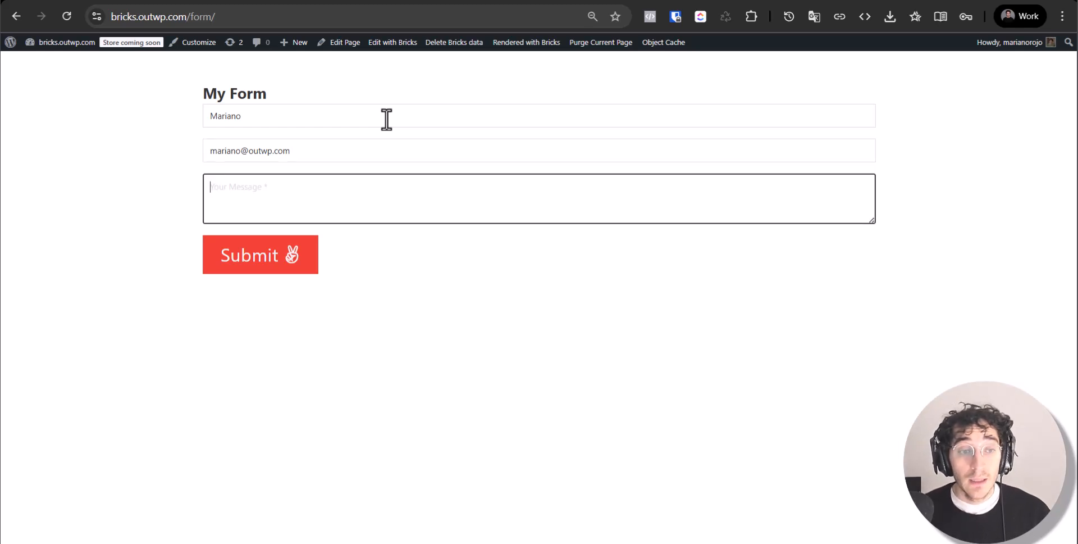
{"action": "type", "text": "Lorem ipsum dolor sit amet, consectetur adipiscing elit, sed do eiusmod tempor incididunt ut labore et dolore magna aliqua. Ut enim ad minim veniam, quis nostrud exercitation ullamco laboris nisi ut aliquip ex ea commodo consequat. Duis aute irure dolor in reprehenderit in voluptate velit esse cillum dolore eu fugiat nulla pariatur. Excepteur sint occaecat cupidatat non proident, sunt in culpa qui officia deserunt mollit anim id est laborum."}
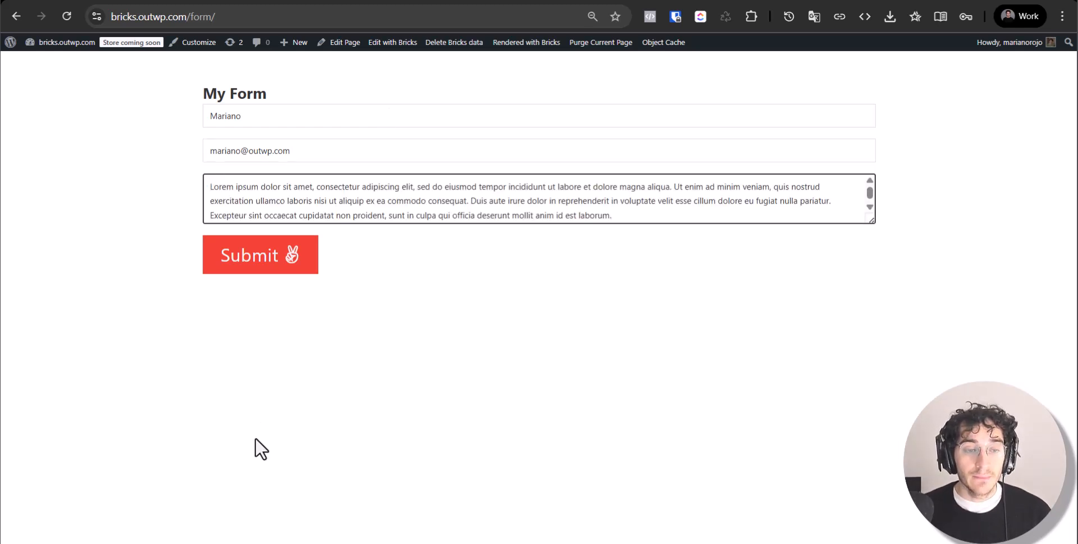
{"action": "left_click", "coordinate": [310, 258]}
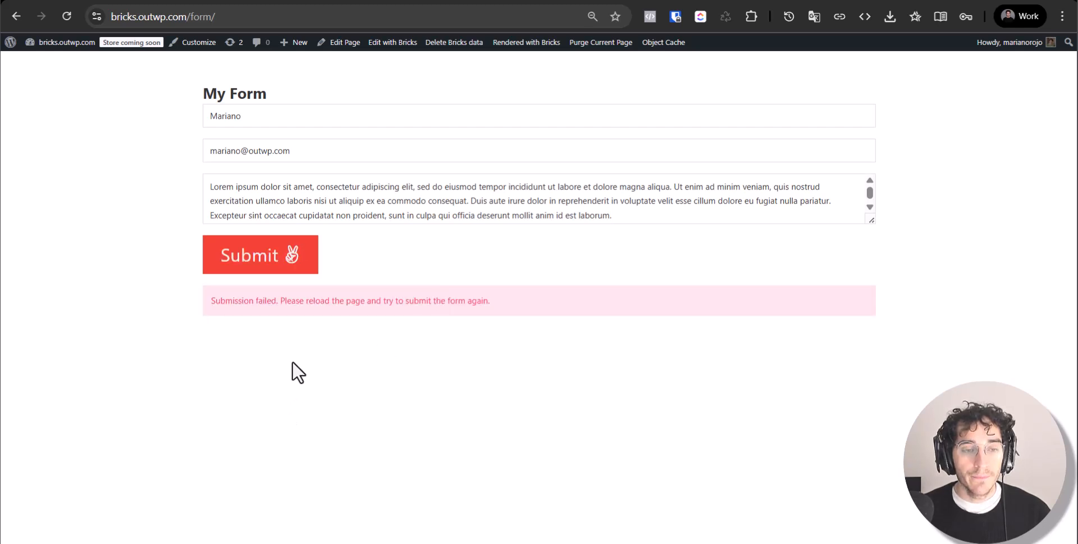
{"action": "triple_click", "coordinate": [346, 308]}
{"action": "left_click", "coordinate": [416, 424]}
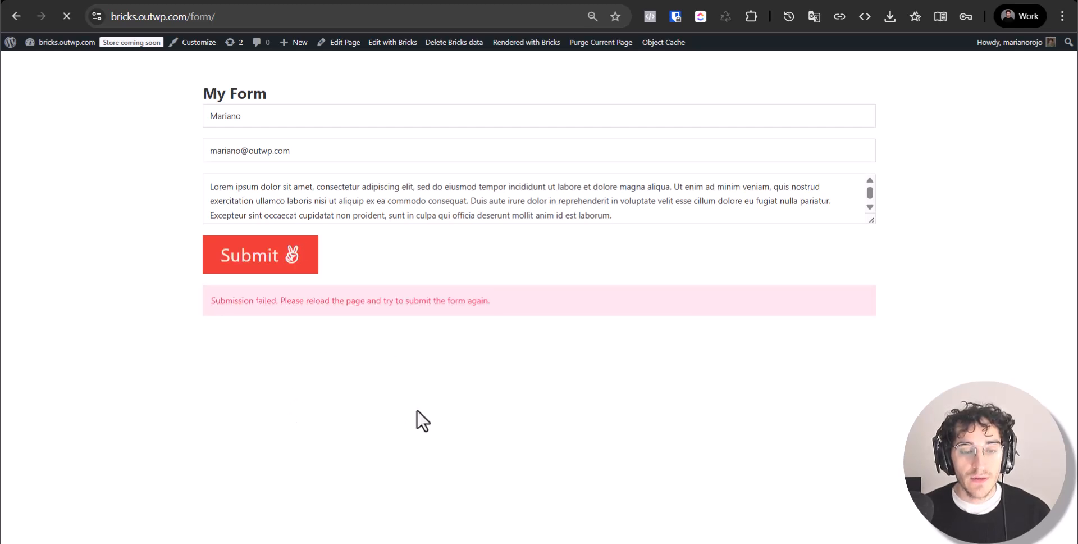
Refill the first name, email and a short message and submit again
{"action": "left_click", "coordinate": [298, 121]}
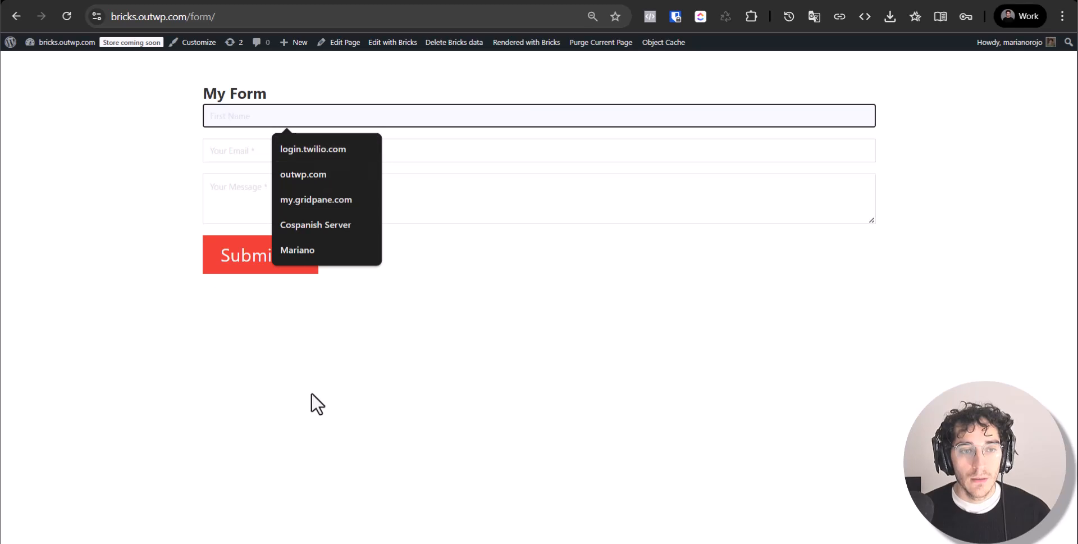
{"action": "type", "text": "Mariano"}
{"action": "key", "text": "Tab"}
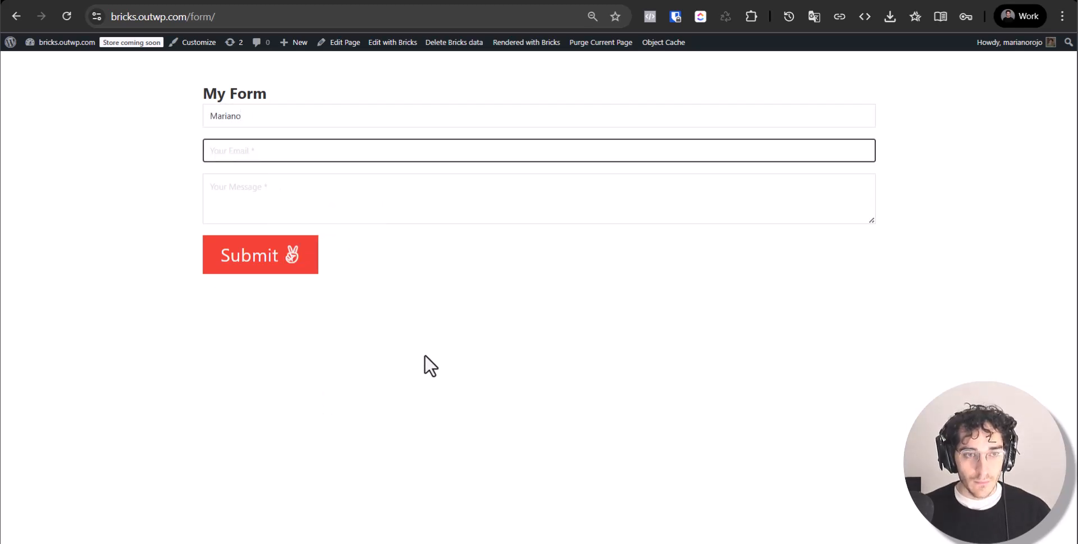
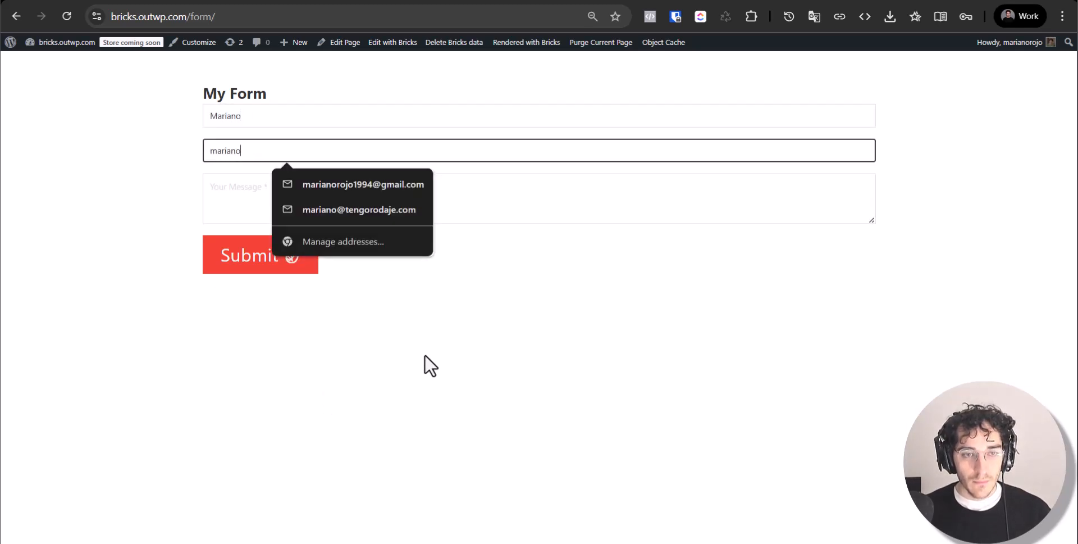
{"action": "key", "text": "Tab"}
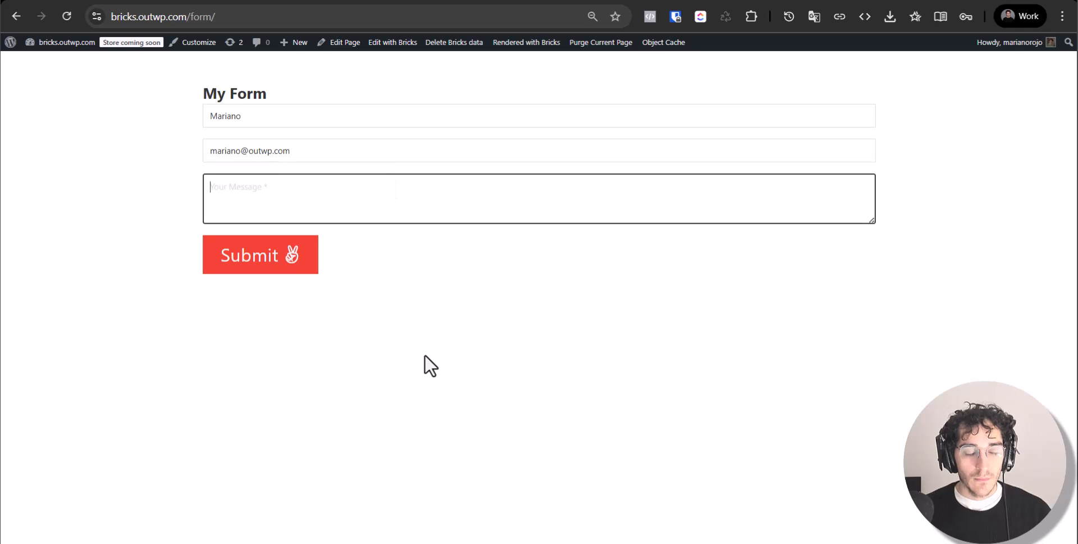
{"action": "left_click", "coordinate": [277, 266]}
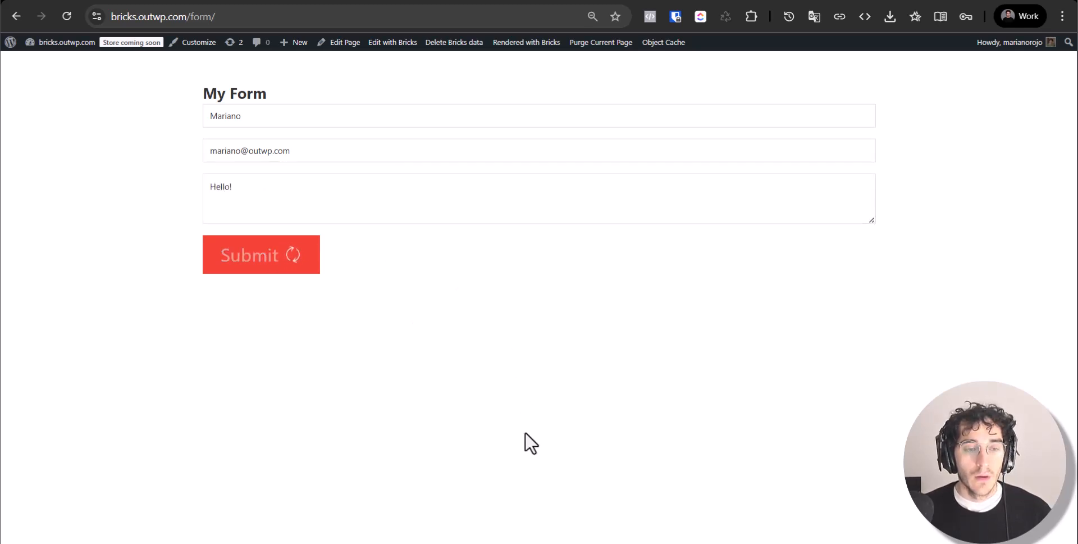
Add the Email after-submit action to the form, then remove it again
{"action": "key", "text": "ctrl+shift+Tab"}
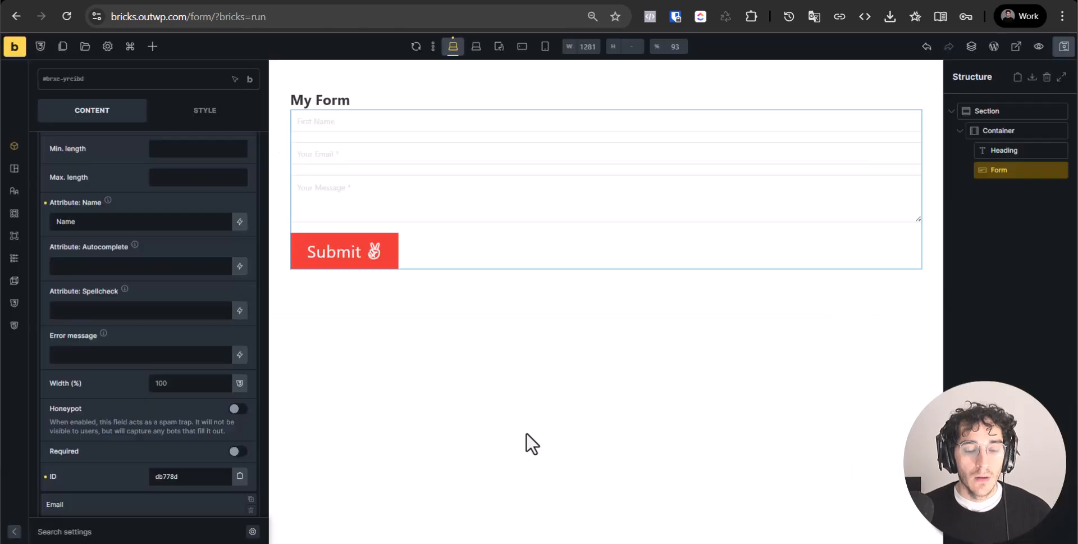
{"action": "left_click", "coordinate": [826, 191]}
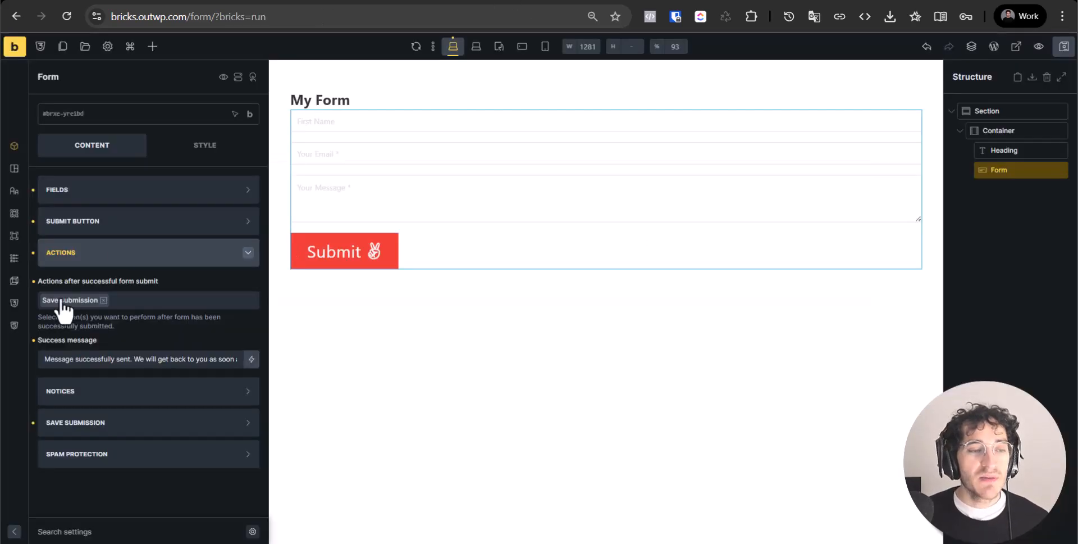
{"action": "left_click", "coordinate": [117, 305]}
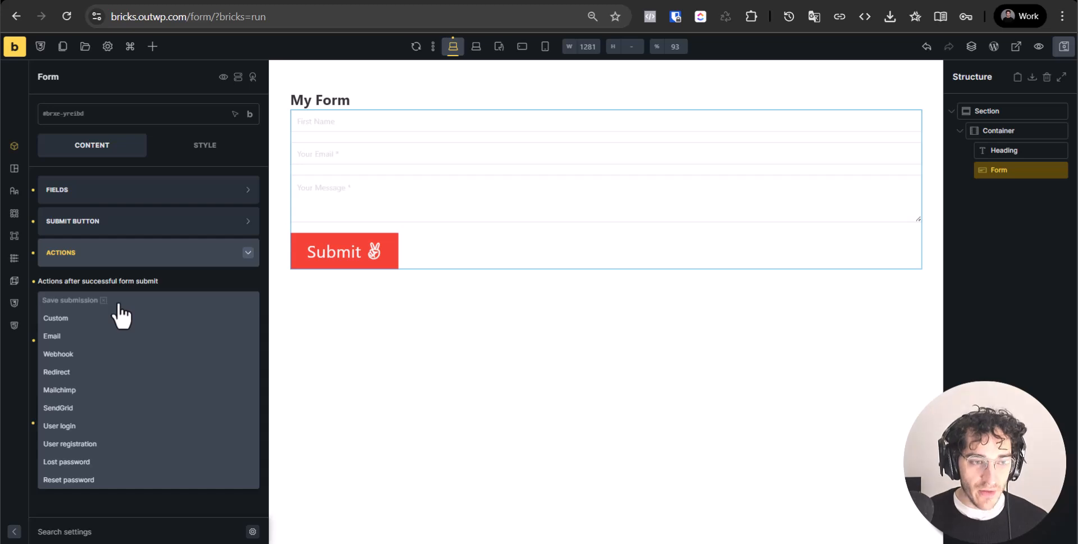
{"action": "left_click", "coordinate": [158, 303]}
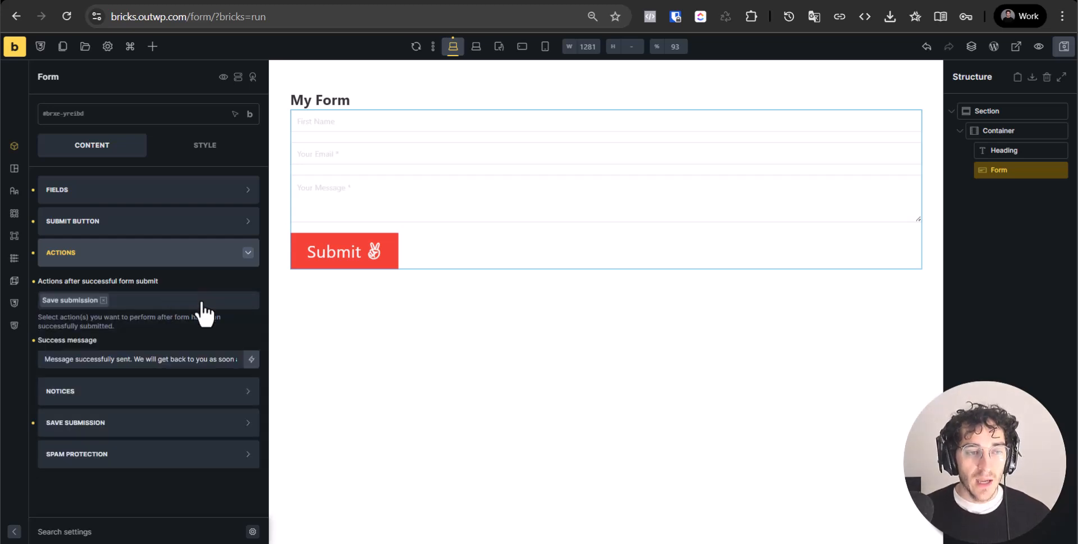
{"action": "left_click", "coordinate": [204, 309]}
{"action": "left_click", "coordinate": [135, 336]}
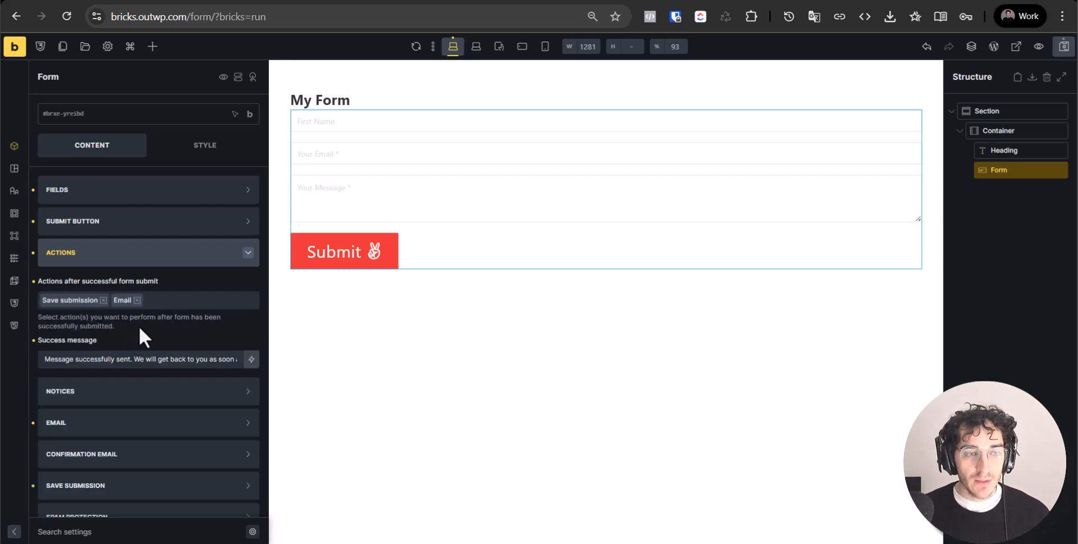
{"action": "left_click", "coordinate": [137, 300]}
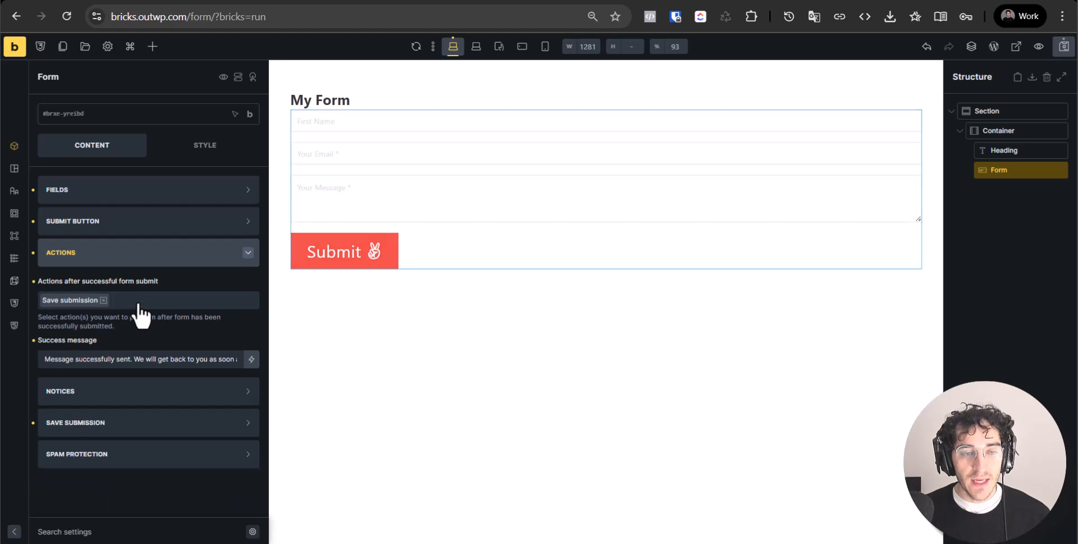
Confirm the form's actions list keeps only Save submission
{"action": "key", "text": "ctrl+k"}
{"action": "left_click", "coordinate": [38, 283]}
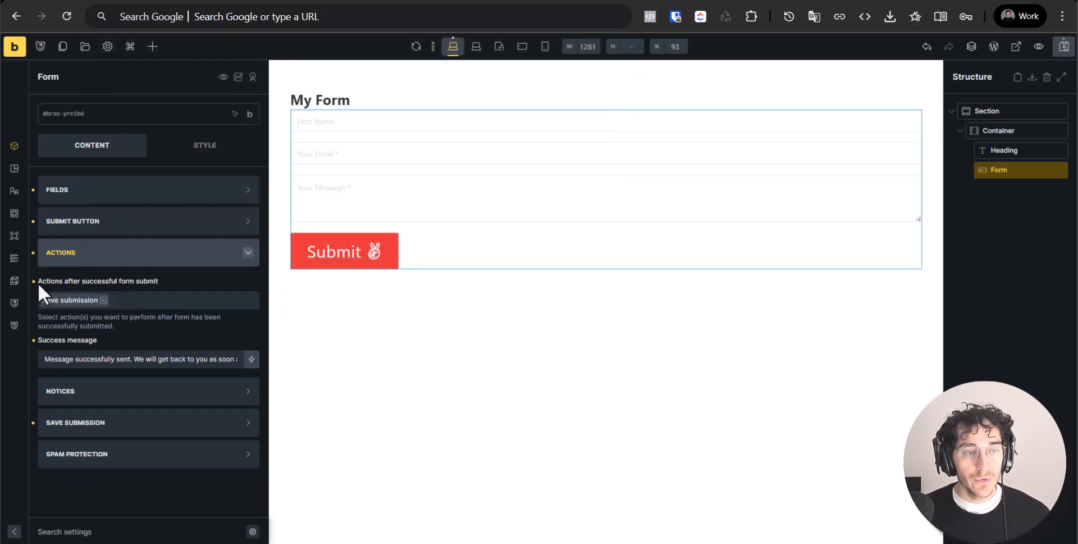
{"action": "left_click", "coordinate": [141, 302]}
{"action": "left_click", "coordinate": [141, 302]}
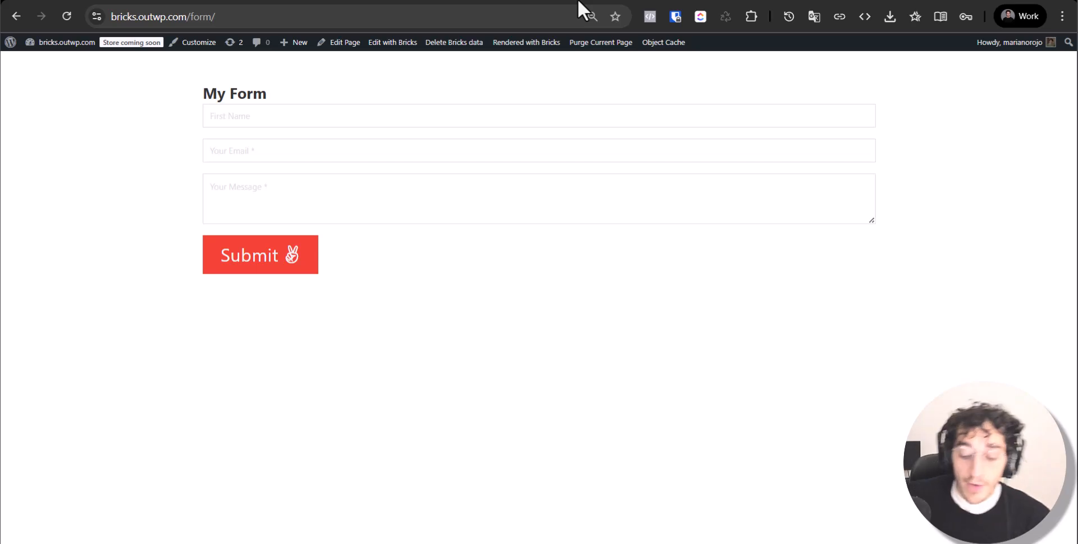
Open Bricks > Form Submissions in WordPress admin and view the Contact form entries
{"action": "left_click", "coordinate": [10, 43]}
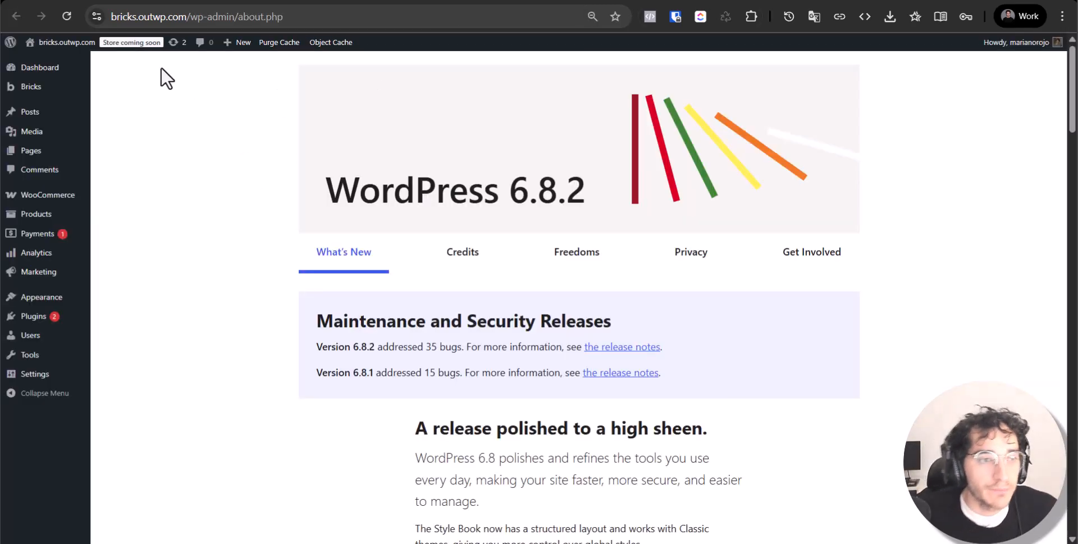
{"action": "mouse_move", "coordinate": [37, 93]}
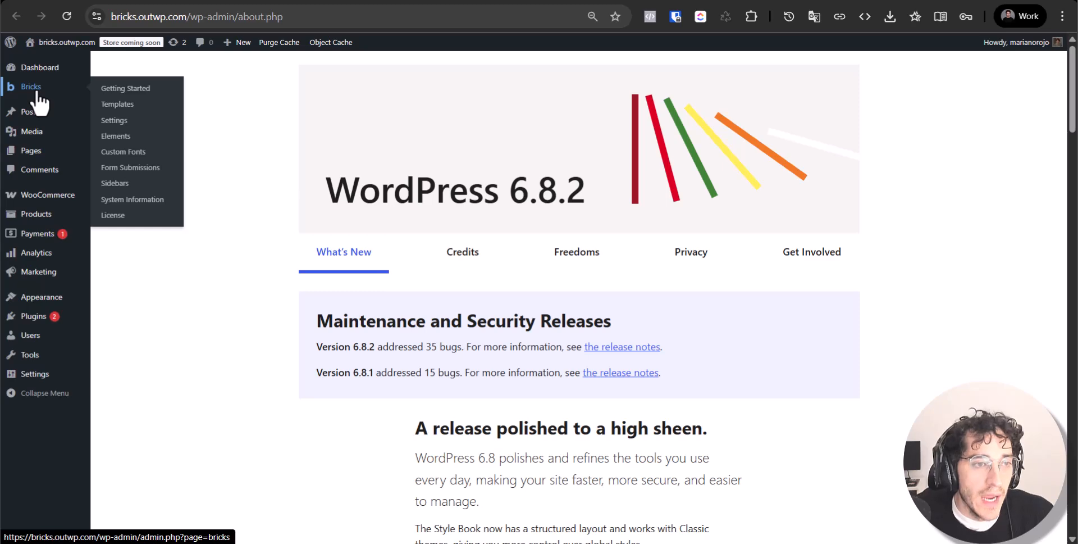
{"action": "left_click", "coordinate": [137, 171]}
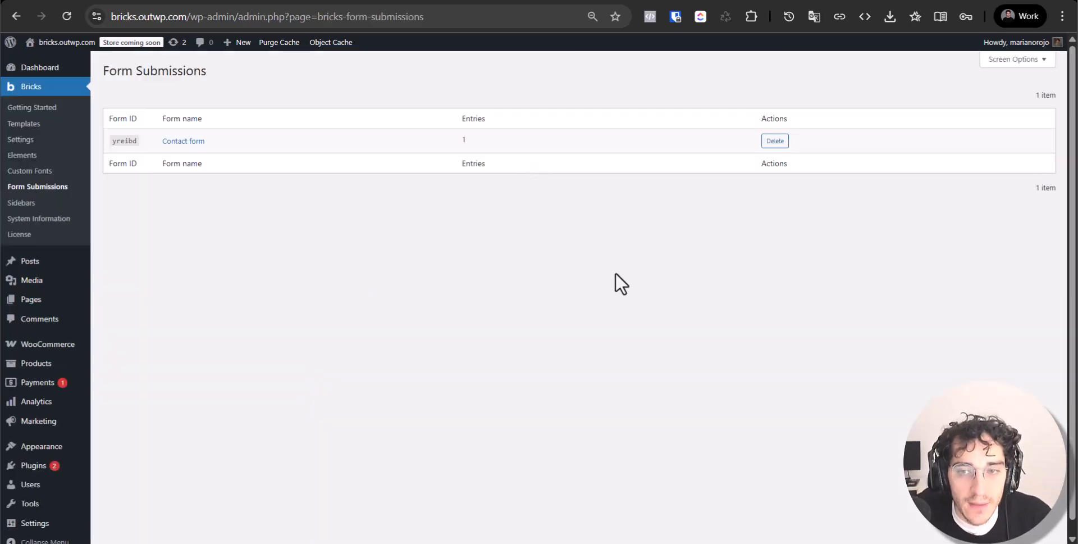
{"action": "left_click", "coordinate": [179, 141]}
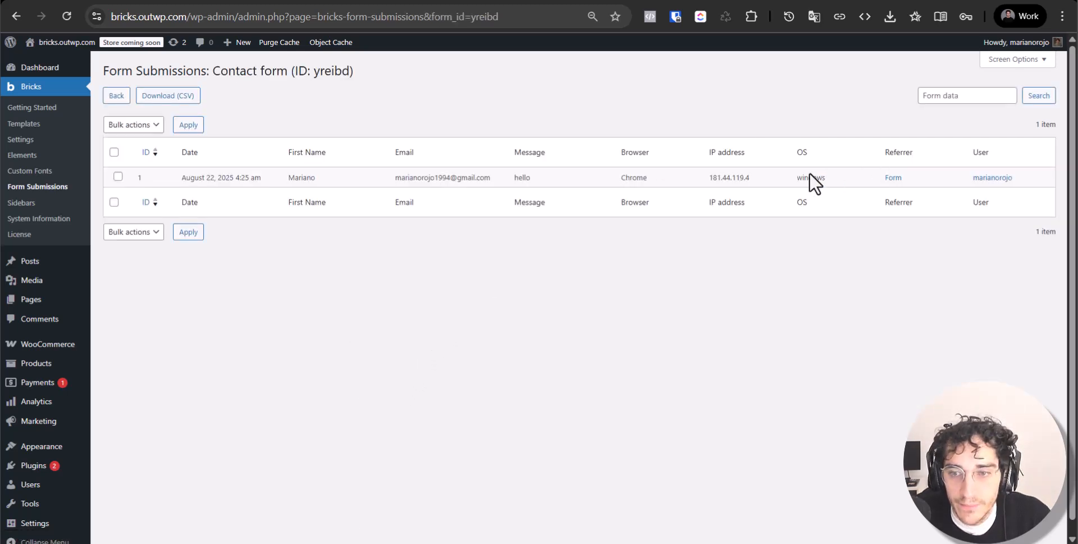
Inspect the single submission's OS, e-mail and 'hello' message
{"action": "double_click", "coordinate": [810, 176]}
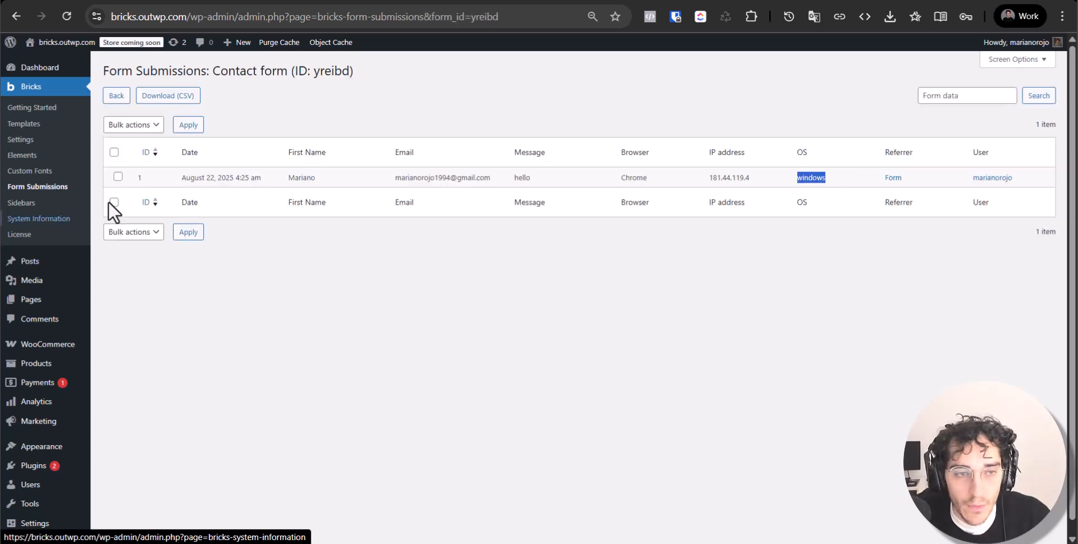
{"action": "double_click", "coordinate": [397, 177]}
{"action": "double_click", "coordinate": [514, 179]}
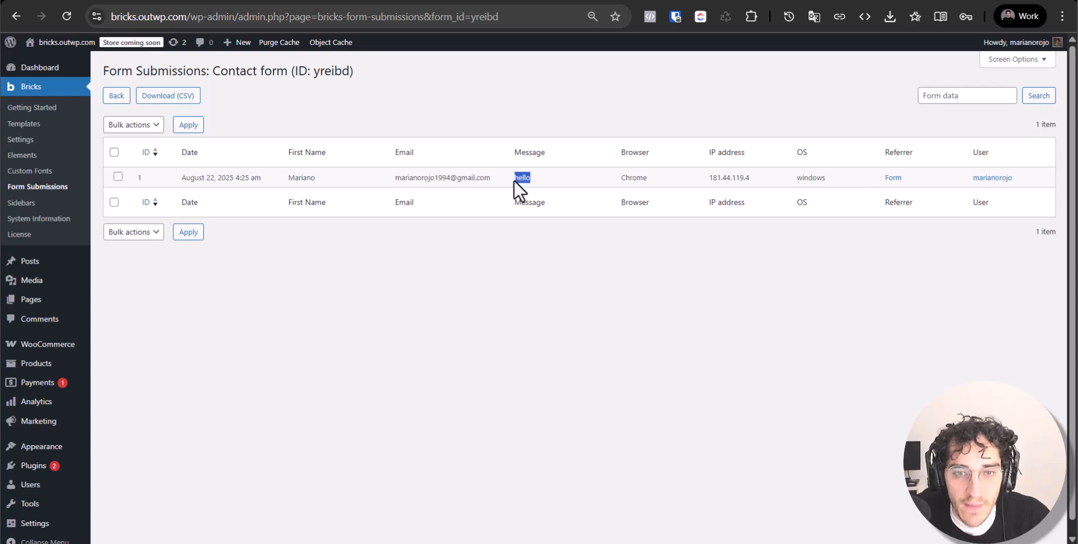
{"action": "left_click", "coordinate": [643, 183]}
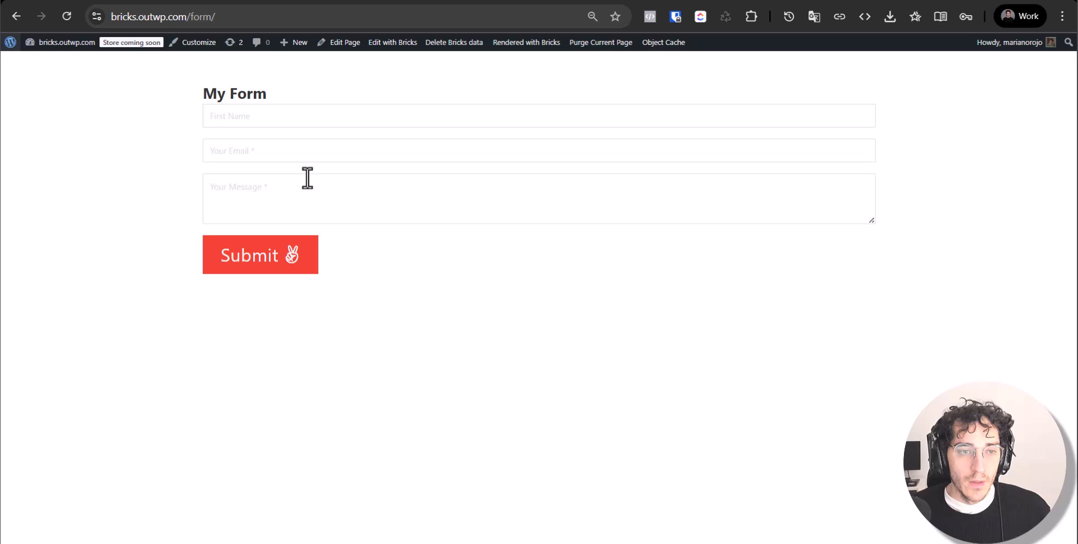
Fill the live form with a 'lorem' message, an e-mail address and a first name, then submit it
{"action": "left_click", "coordinate": [308, 179]}
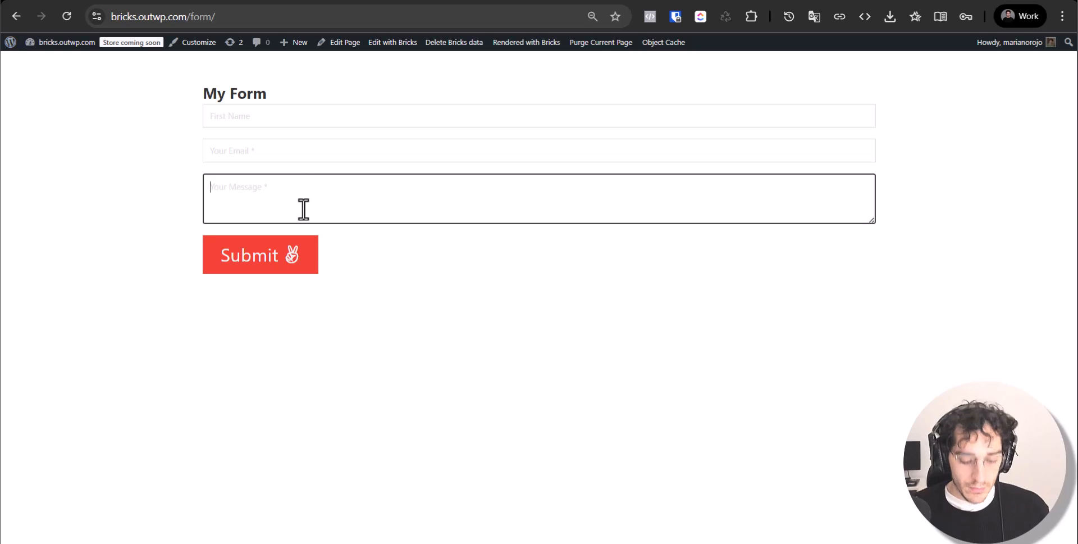
{"action": "type", "text": ";lorem"}
{"action": "key", "text": "Tab"}
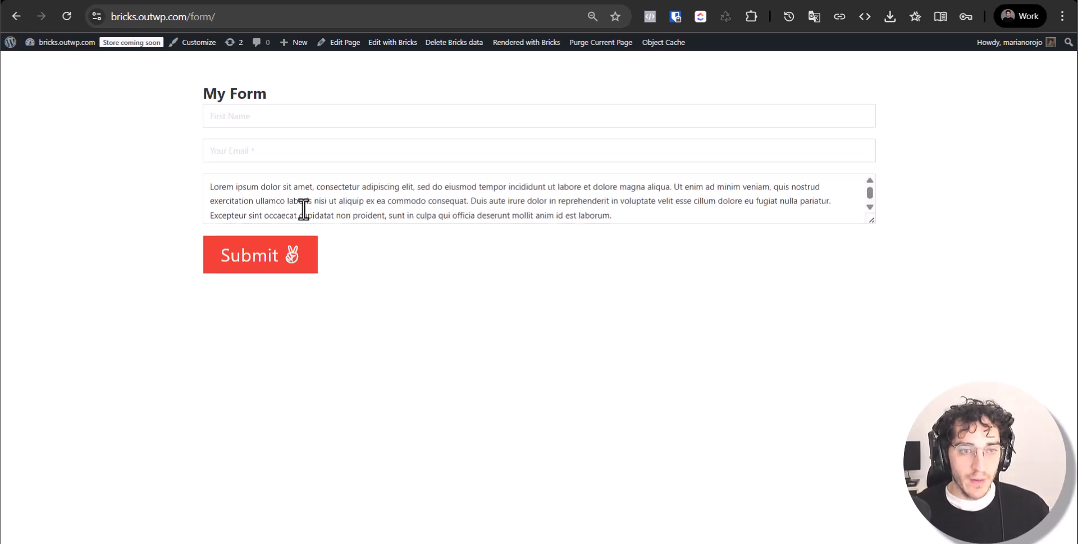
{"action": "key", "text": "Tab"}
{"action": "left_click", "coordinate": [384, 146]}
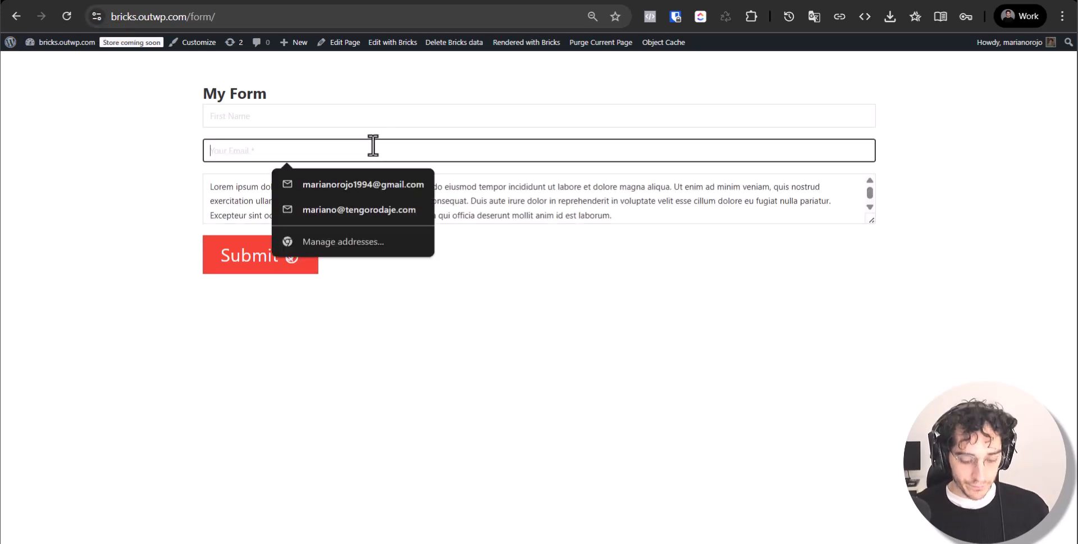
{"action": "key", "text": "shift+Tab"}
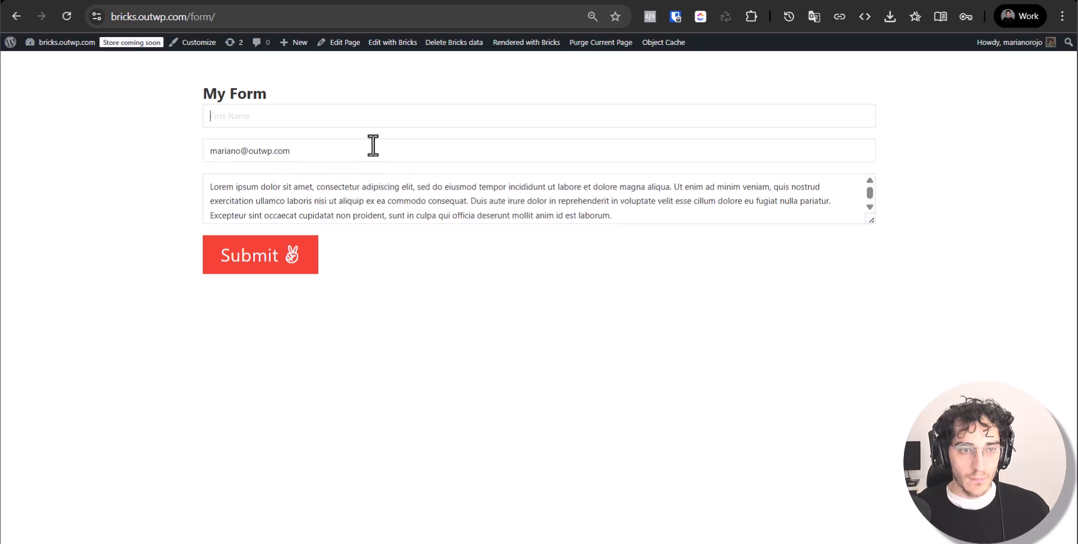
{"action": "type", "text": "Mariano"}
{"action": "left_click", "coordinate": [248, 260]}
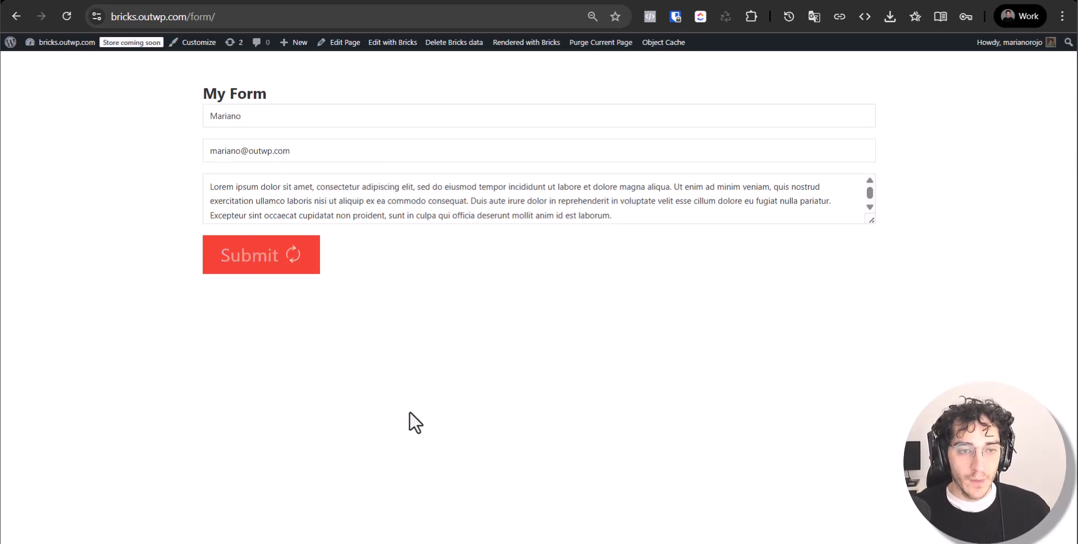
{"action": "double_click", "coordinate": [416, 315]}
Reload the Contact form submissions, now showing the Lorem ipsum entry, and download them as CSV
{"action": "left_click", "coordinate": [419, 334]}
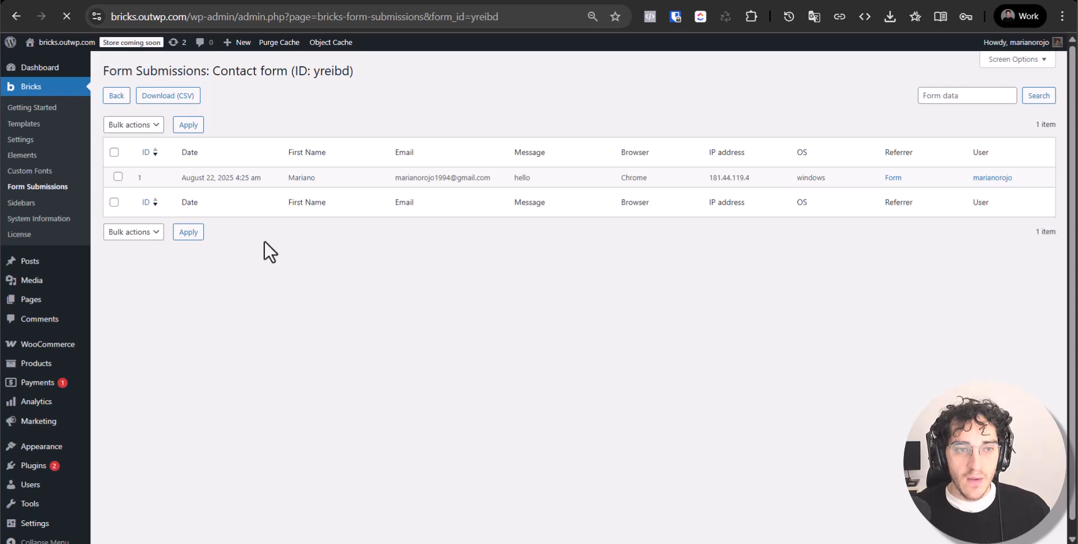
{"action": "double_click", "coordinate": [578, 178]}
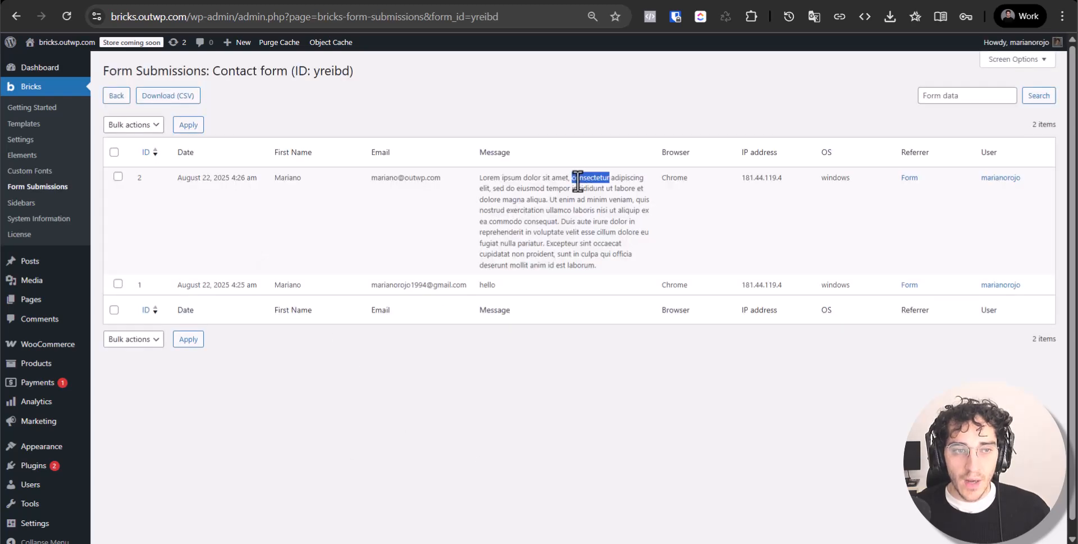
{"action": "left_click", "coordinate": [168, 95]}
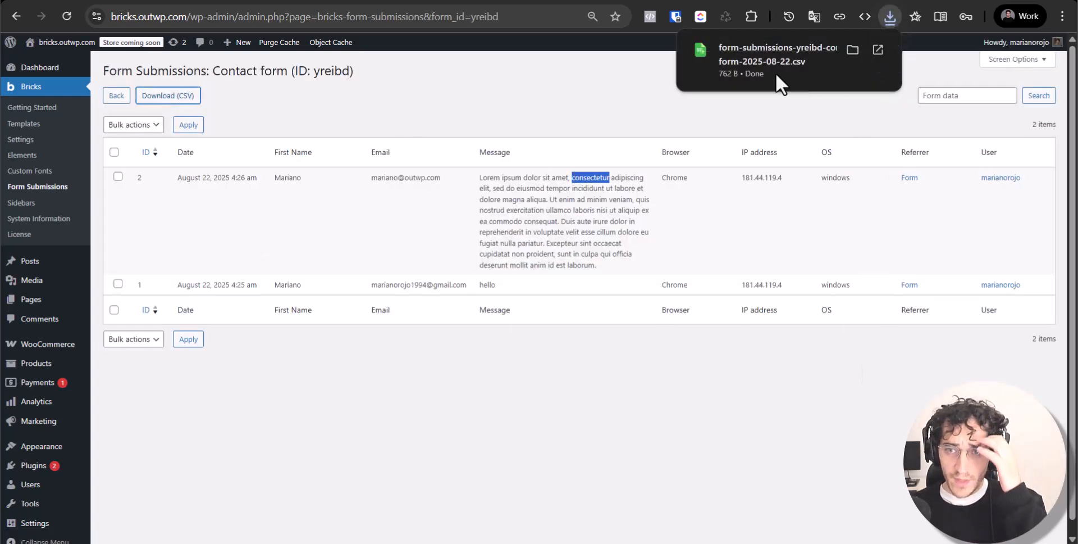
{"action": "left_click", "coordinate": [272, 388]}
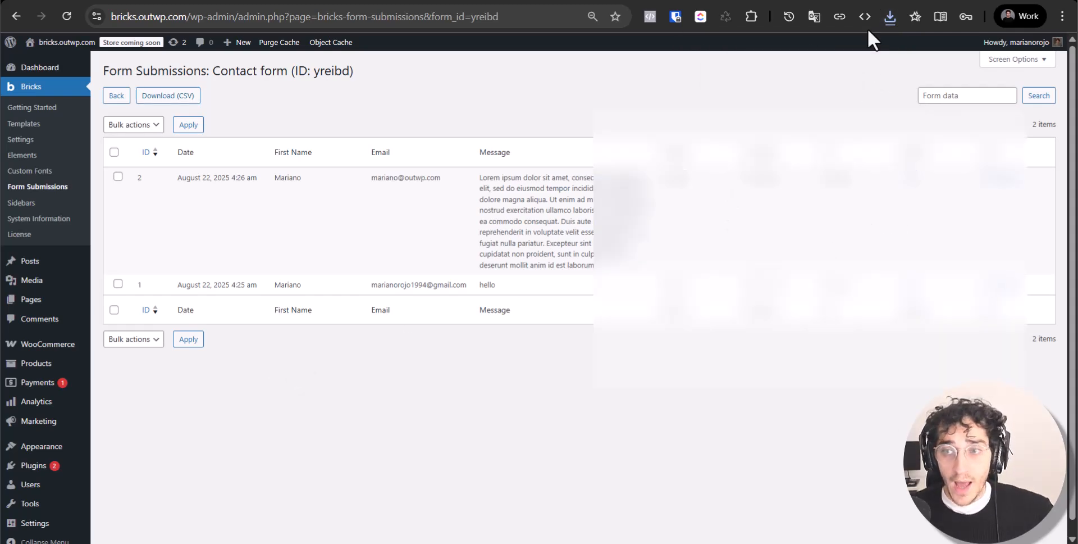
Check the CSV in Chrome's recent downloads, then go back to the forms list
{"action": "left_click", "coordinate": [885, 21]}
{"action": "left_click", "coordinate": [393, 361]}
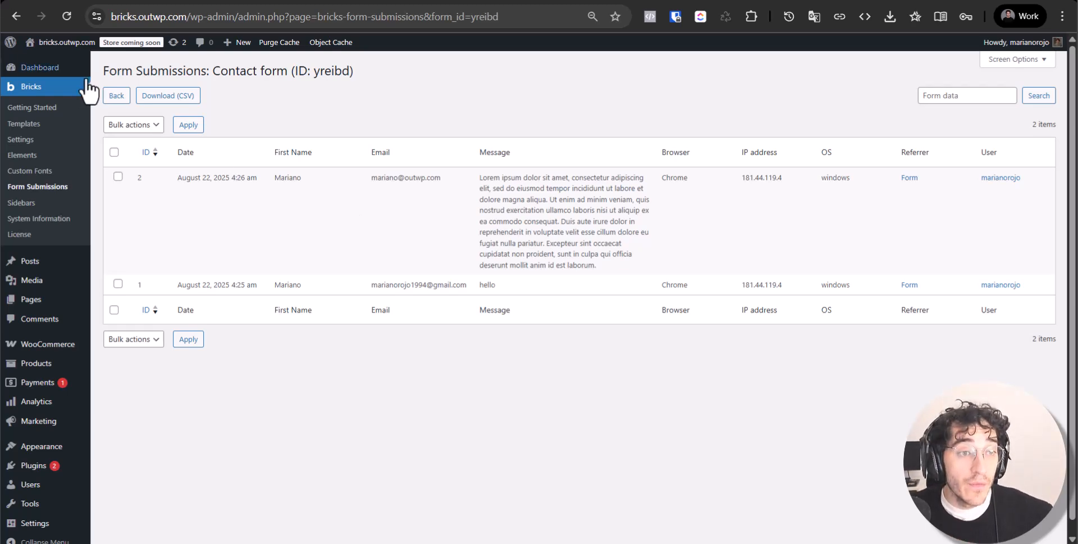
{"action": "left_click", "coordinate": [117, 96]}
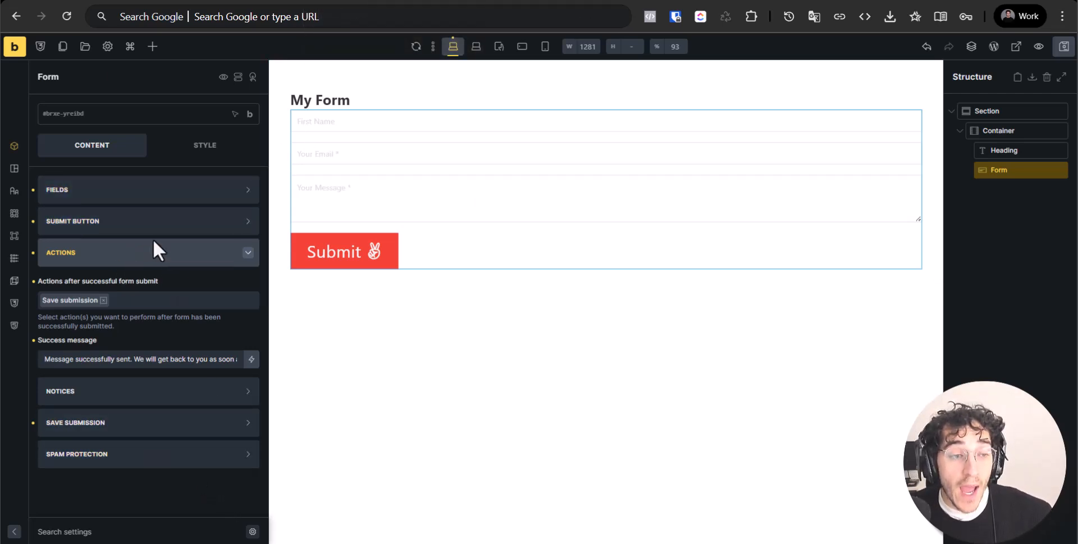
Add Webhook as an after-submit action alongside Save submission
{"action": "left_click", "coordinate": [142, 299]}
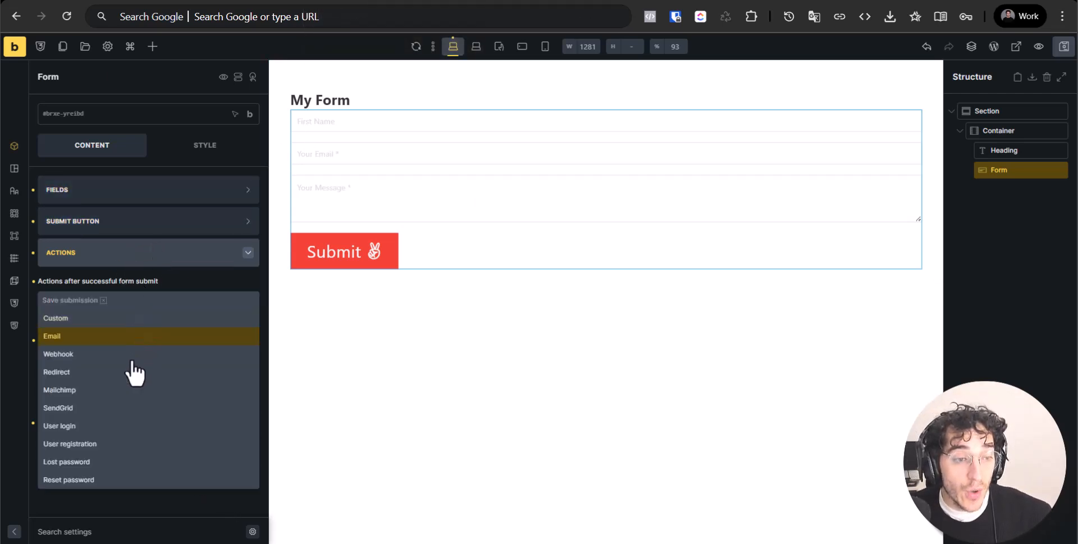
{"action": "left_click", "coordinate": [92, 354]}
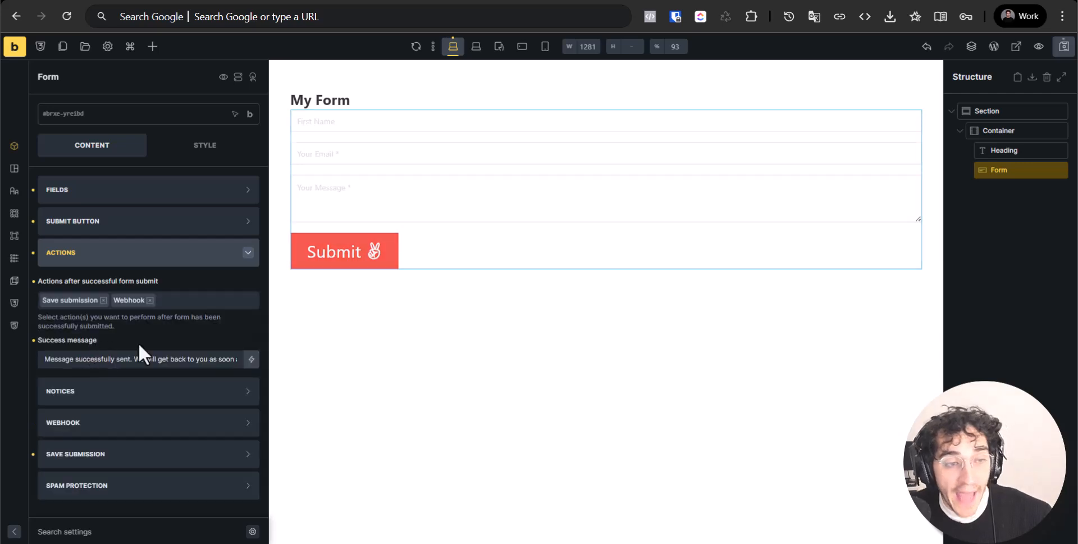
{"action": "left_click", "coordinate": [130, 307]}
{"action": "left_click", "coordinate": [188, 306]}
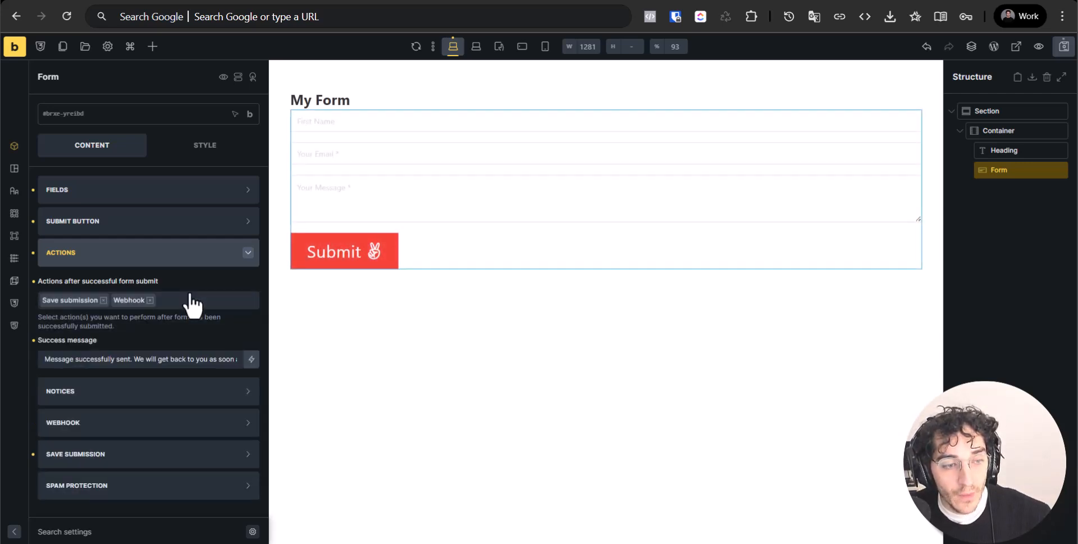
In the webhook settings, add an endpoint and then delete it, leaving none
{"action": "left_click", "coordinate": [122, 428]}
{"action": "scroll", "coordinate": [124, 433], "scroll_direction": "down", "scroll_amount": 1}
{"action": "left_click", "coordinate": [62, 271]}
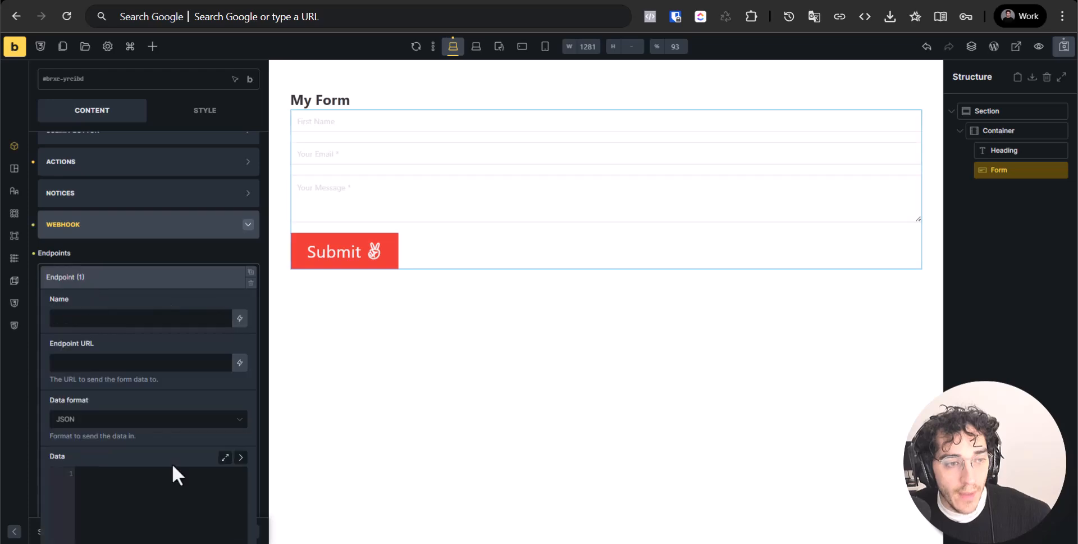
{"action": "scroll", "coordinate": [117, 423], "scroll_direction": "down", "scroll_amount": 4}
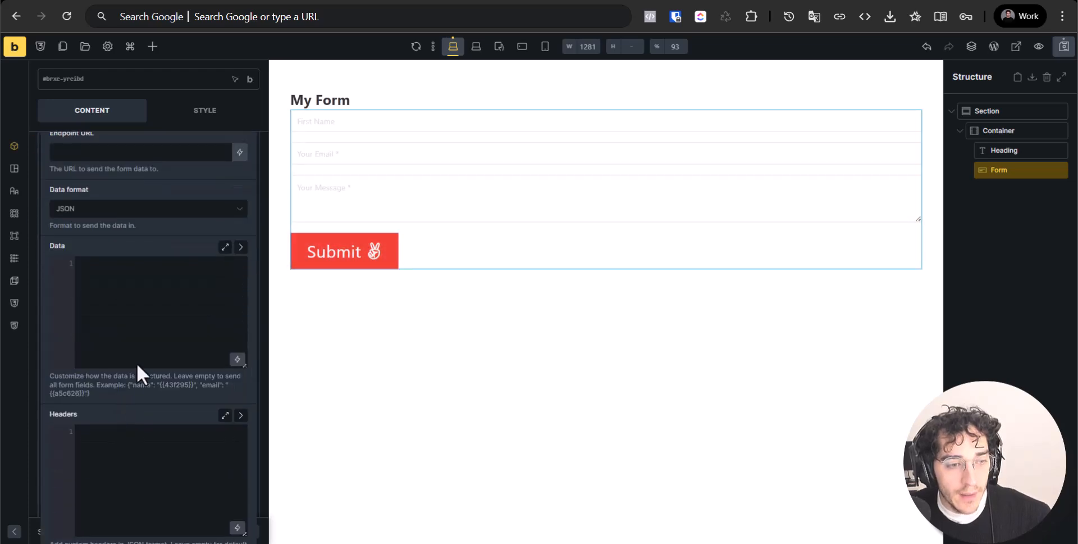
{"action": "scroll", "coordinate": [162, 427], "scroll_direction": "up", "scroll_amount": 5}
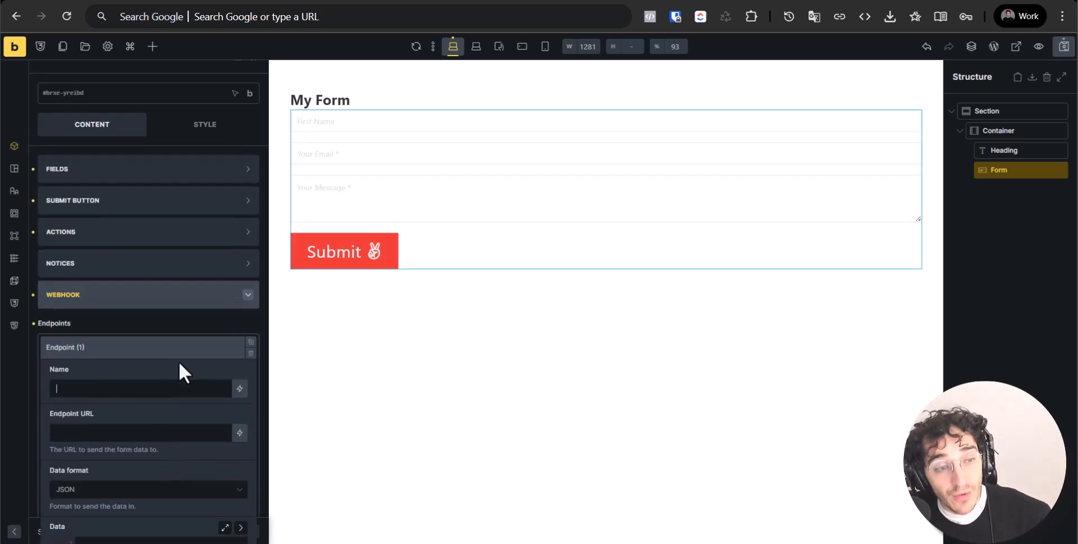
{"action": "left_click", "coordinate": [251, 352]}
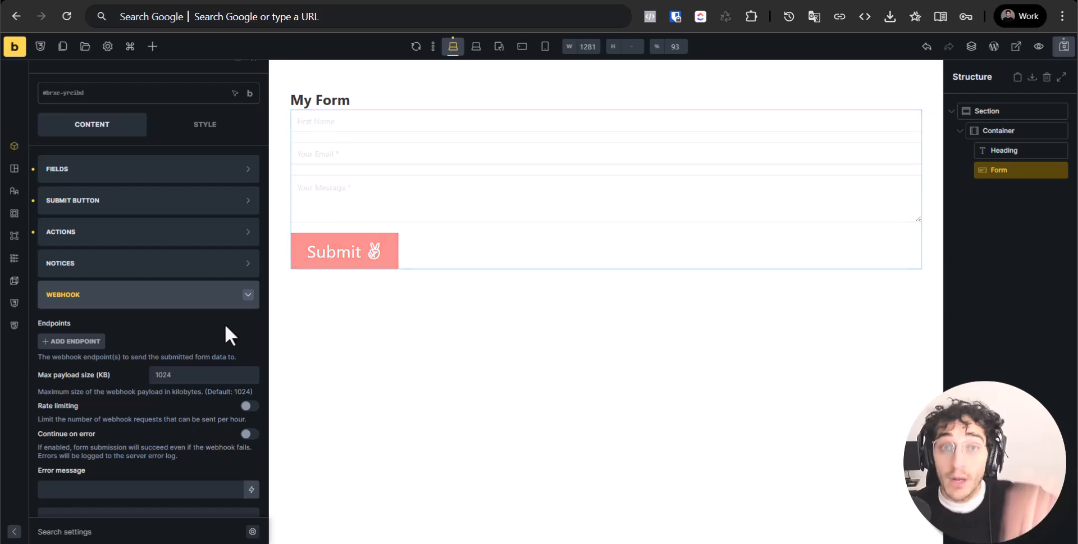
Browse the form's settings groups and expand the Fields settings
{"action": "left_click", "coordinate": [140, 308]}
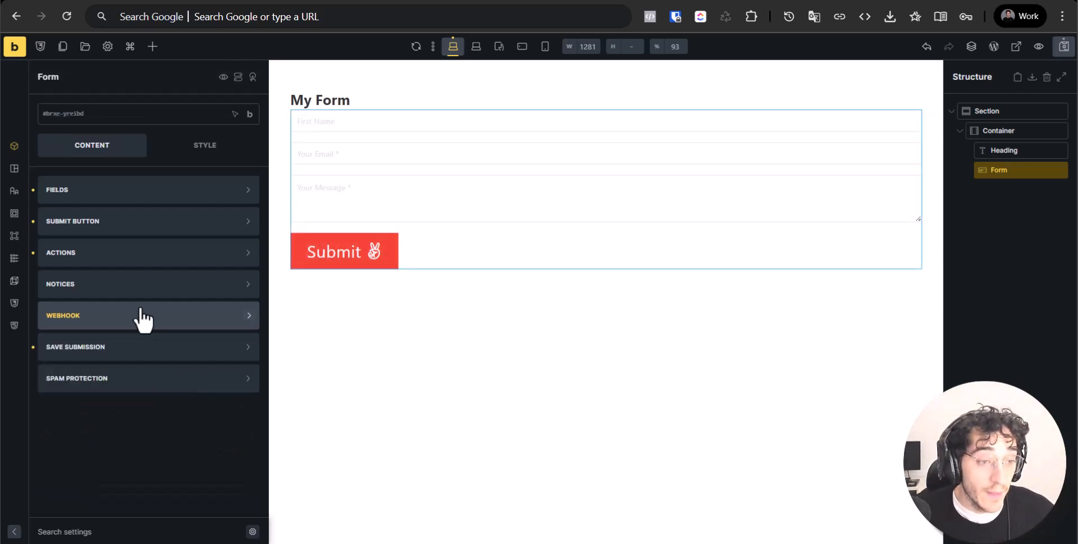
{"action": "left_click", "coordinate": [151, 380]}
{"action": "left_click", "coordinate": [153, 387]}
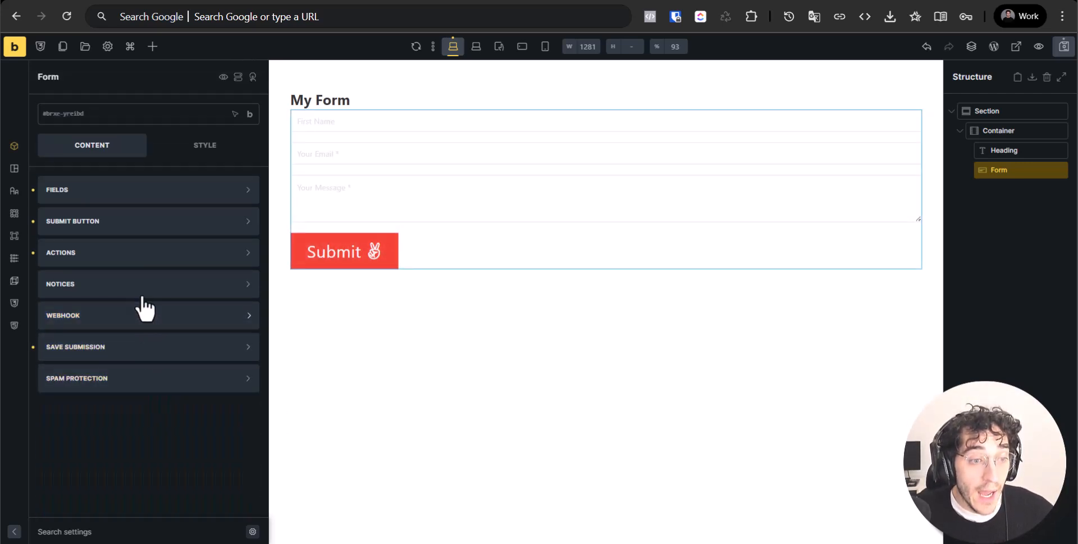
{"action": "left_click", "coordinate": [140, 289]}
{"action": "left_click", "coordinate": [146, 281]}
{"action": "left_click", "coordinate": [157, 256]}
{"action": "left_click", "coordinate": [158, 255]}
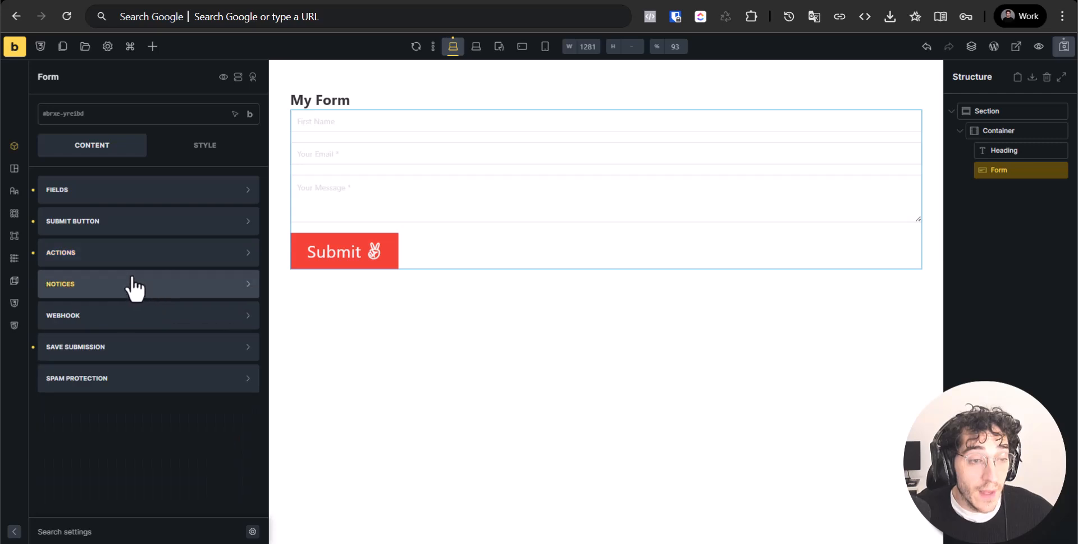
{"action": "left_click", "coordinate": [129, 284]}
{"action": "left_click", "coordinate": [130, 289]}
{"action": "left_click", "coordinate": [149, 255]}
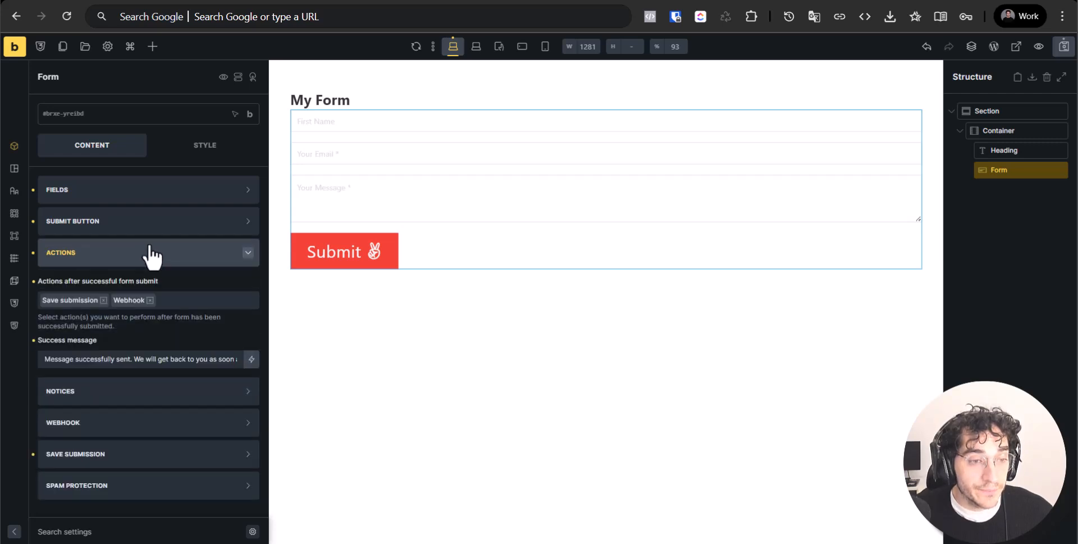
{"action": "left_click", "coordinate": [149, 250]}
{"action": "left_click", "coordinate": [145, 224]}
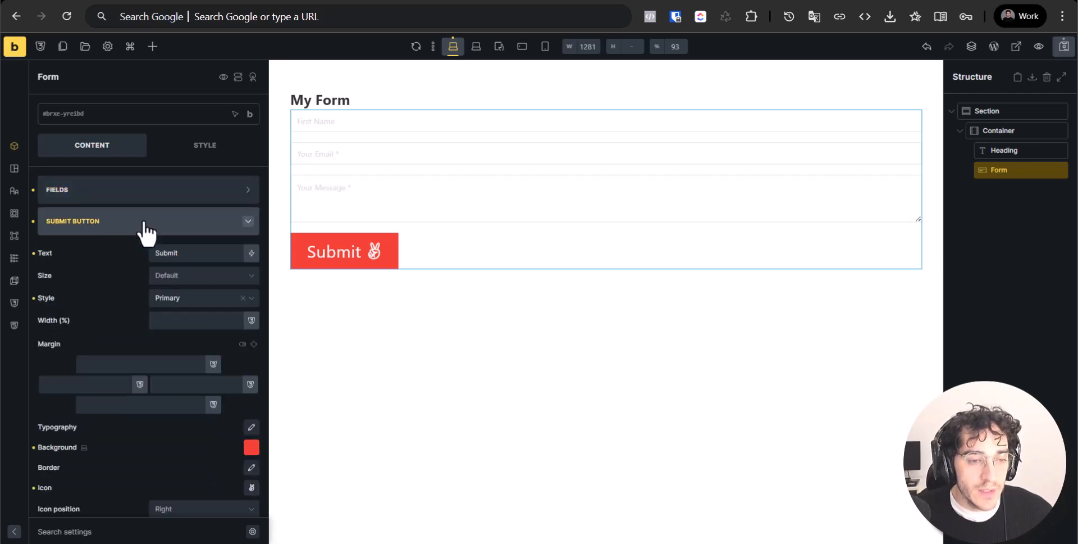
{"action": "left_click", "coordinate": [145, 224]}
{"action": "left_click", "coordinate": [140, 191]}
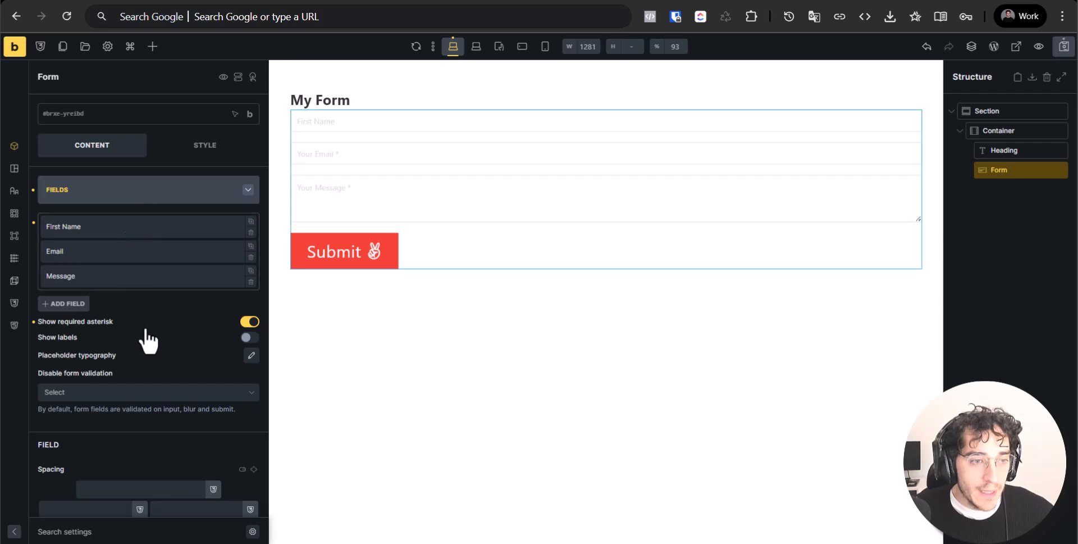
{"action": "scroll", "coordinate": [147, 341], "scroll_direction": "down", "scroll_amount": 6}
{"action": "scroll", "coordinate": [147, 365], "scroll_direction": "up", "scroll_amount": 1}
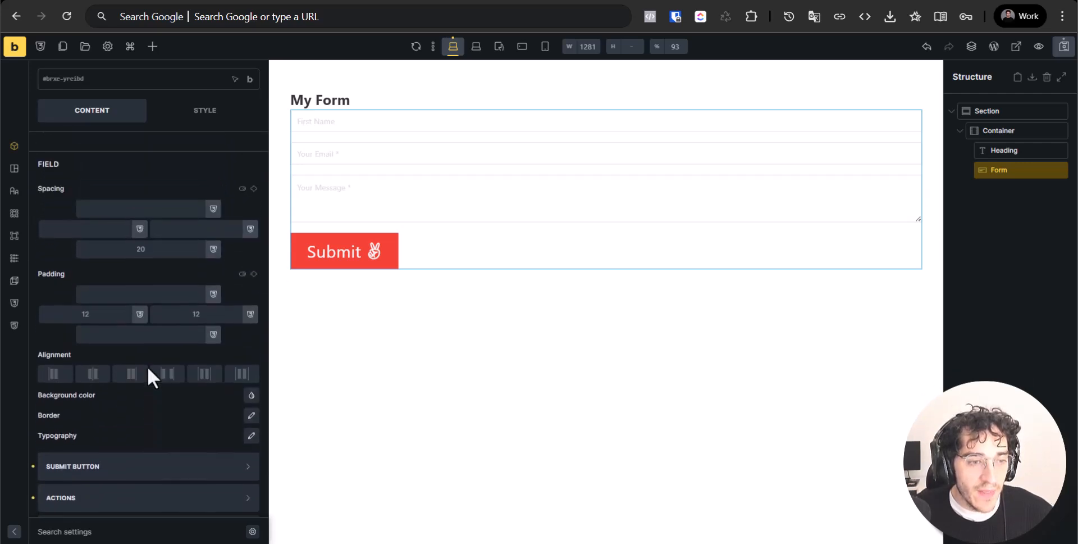
Try yellow, white and light grey swatches as the form fields' background
{"action": "left_click", "coordinate": [251, 396]}
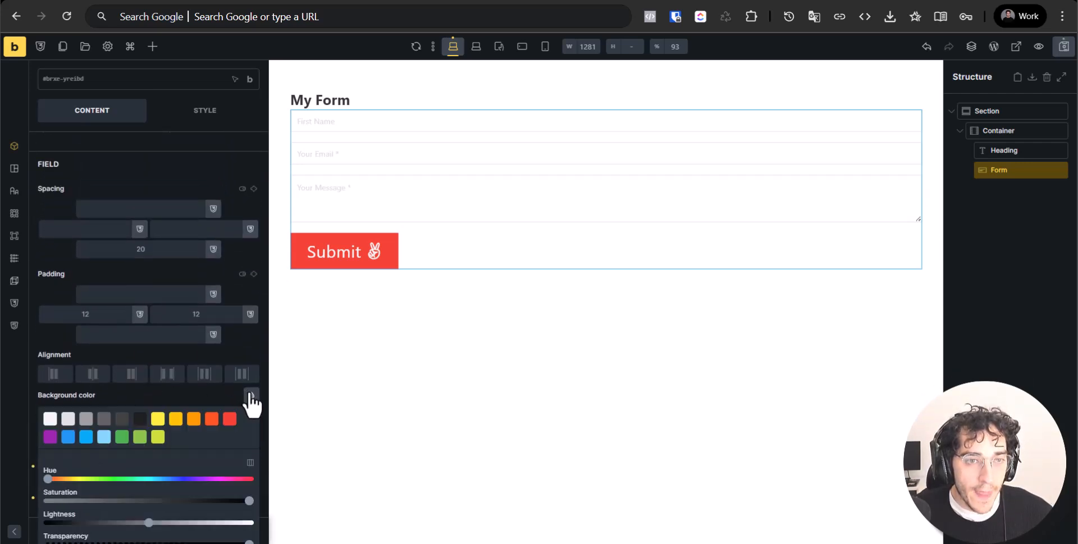
{"action": "left_click", "coordinate": [176, 419]}
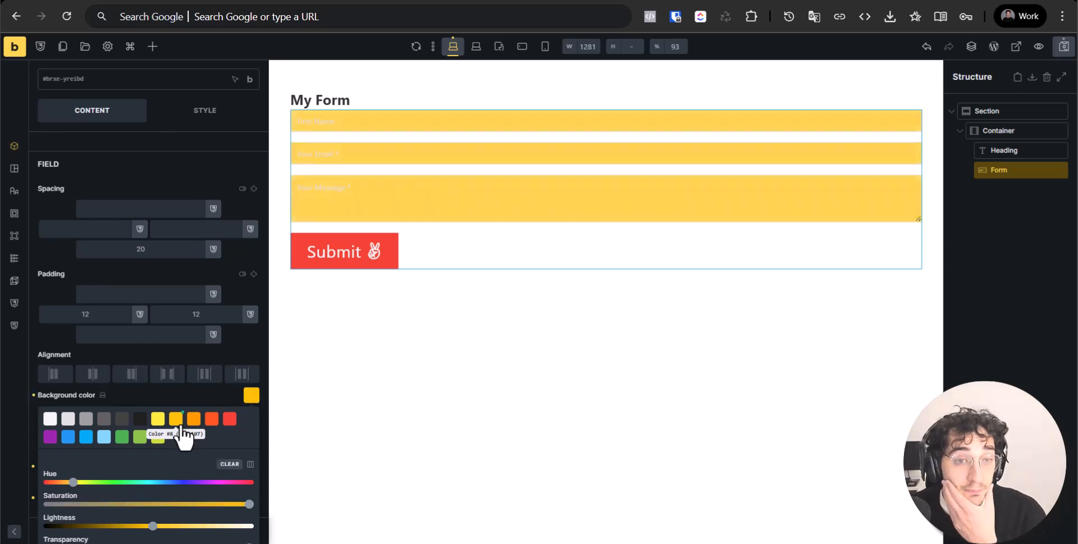
{"action": "left_click", "coordinate": [210, 399]}
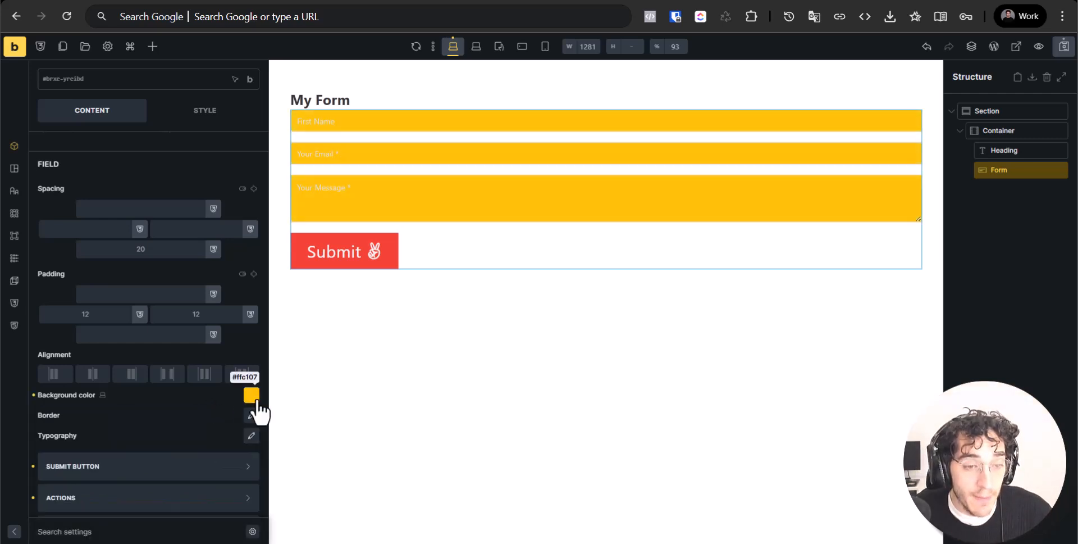
{"action": "left_click", "coordinate": [251, 395]}
{"action": "scroll", "coordinate": [168, 384], "scroll_direction": "down", "scroll_amount": 2}
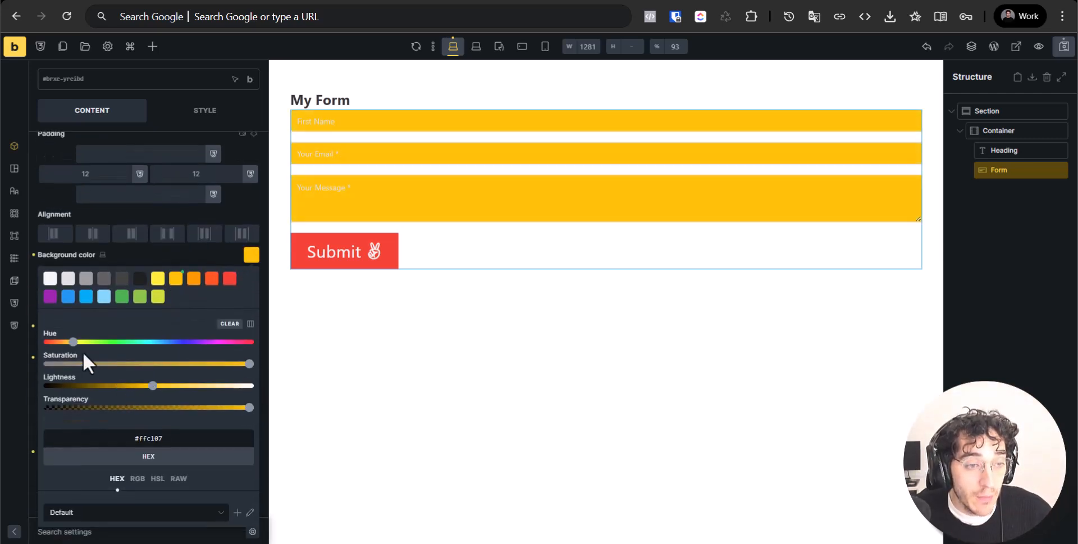
{"action": "left_click", "coordinate": [46, 277]}
{"action": "left_click", "coordinate": [124, 258]}
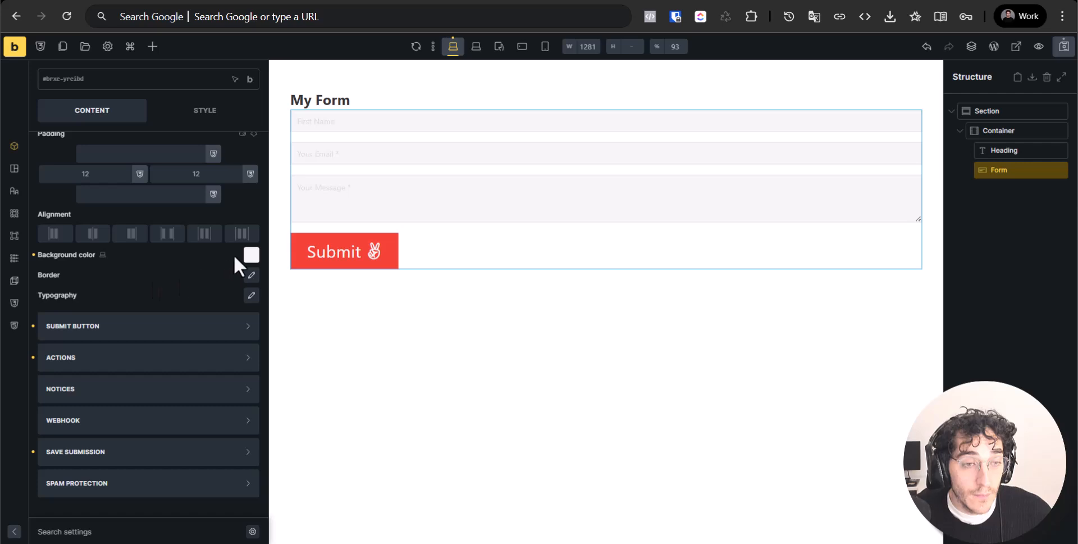
{"action": "left_click", "coordinate": [251, 255]}
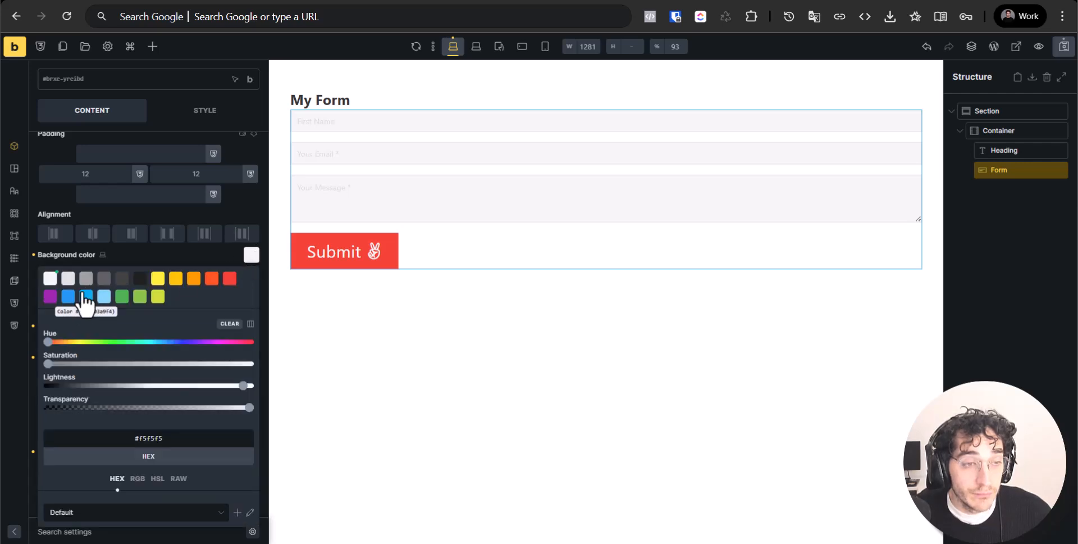
{"action": "left_click", "coordinate": [68, 278]}
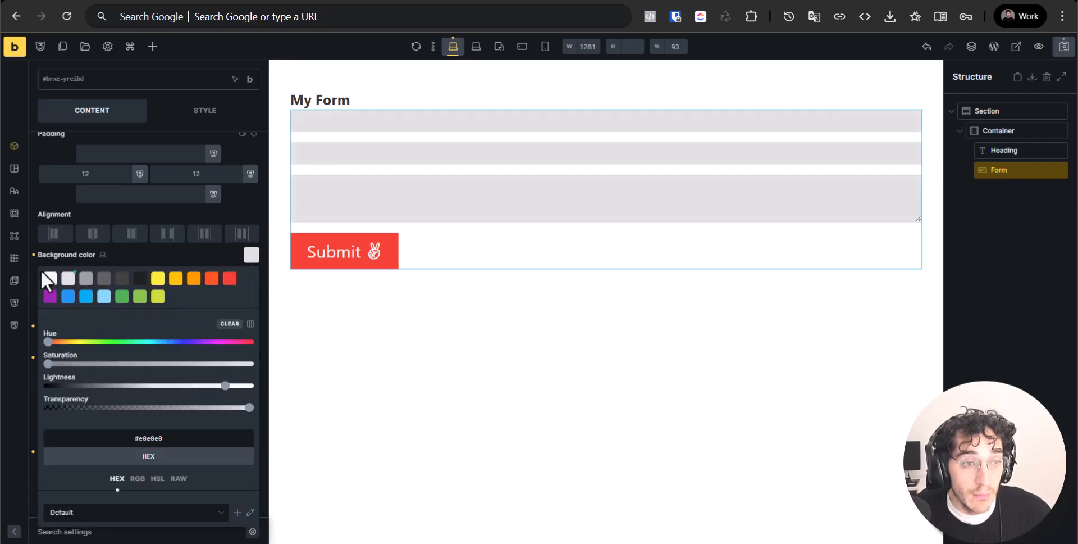
{"action": "left_click", "coordinate": [45, 278]}
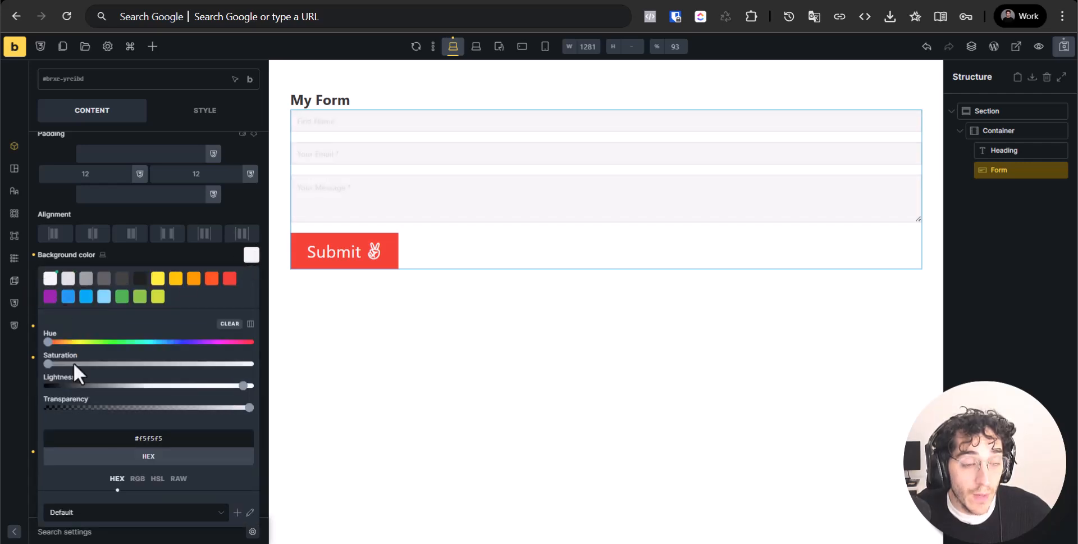
Set the field background colour to hex #fefefe
{"action": "double_click", "coordinate": [135, 437]}
{"action": "key", "text": "BackSpace"}
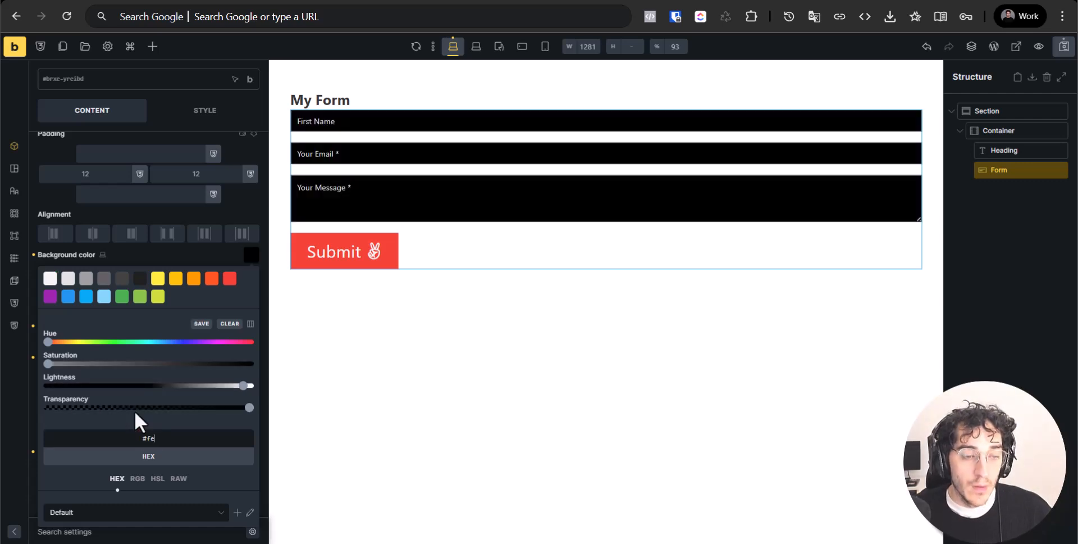
{"action": "type", "text": "fefefe"}
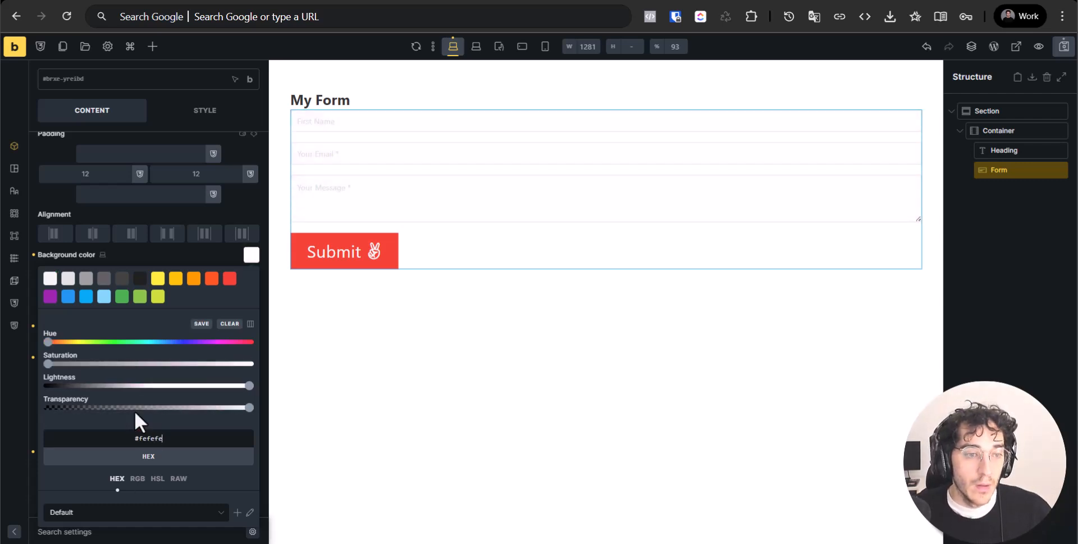
{"action": "left_click", "coordinate": [191, 254]}
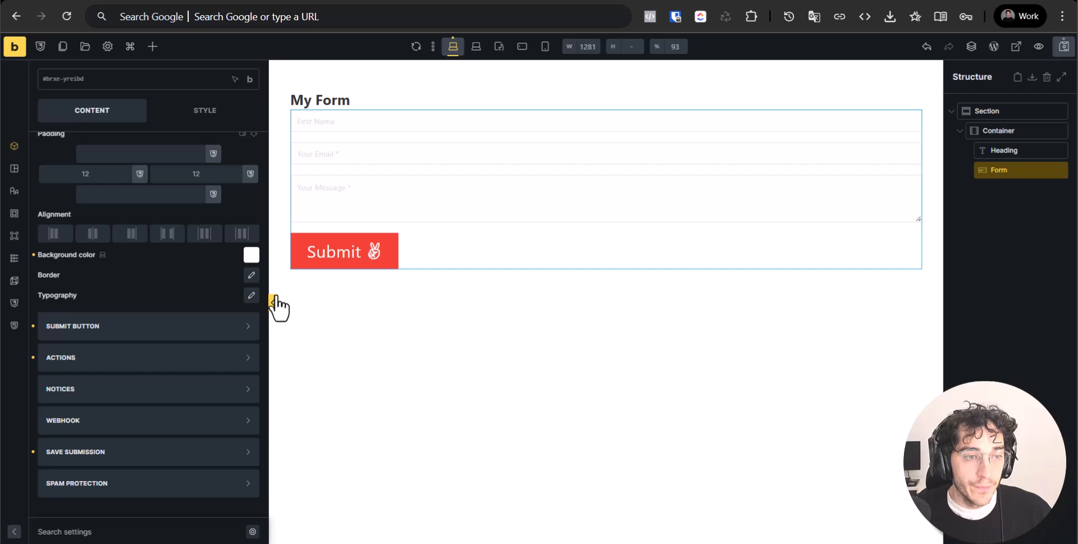
Give the form fields a dark grey border: 0 top, left and right, 2 bottom
{"action": "left_click", "coordinate": [251, 274]}
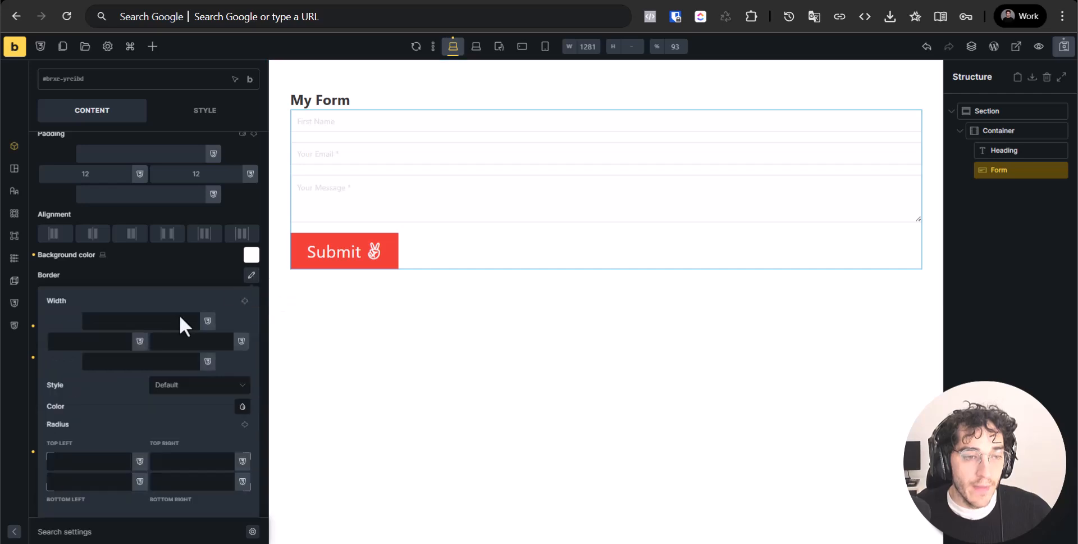
{"action": "left_click", "coordinate": [243, 406]}
{"action": "left_click", "coordinate": [113, 430]}
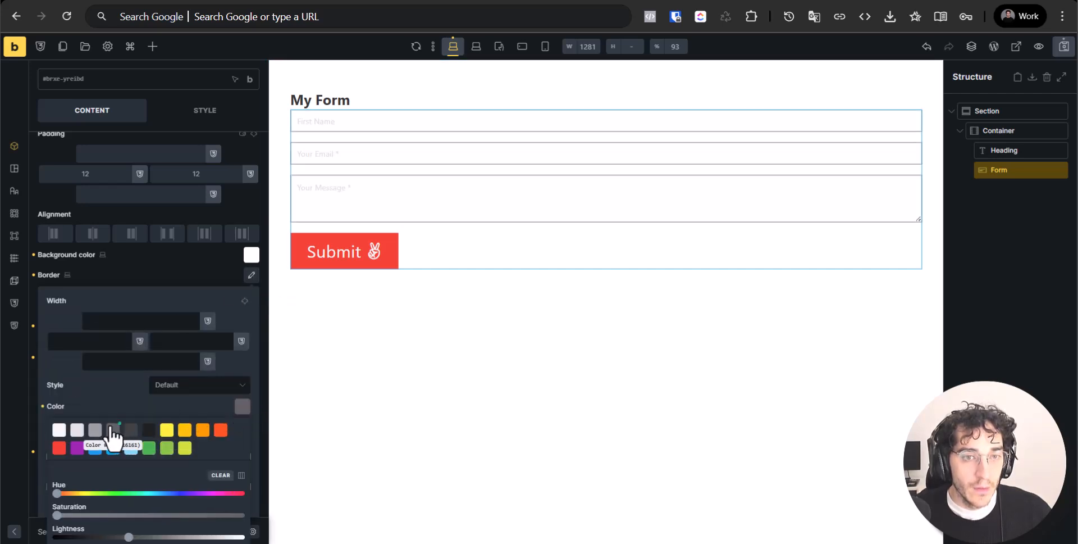
{"action": "left_click", "coordinate": [136, 327]}
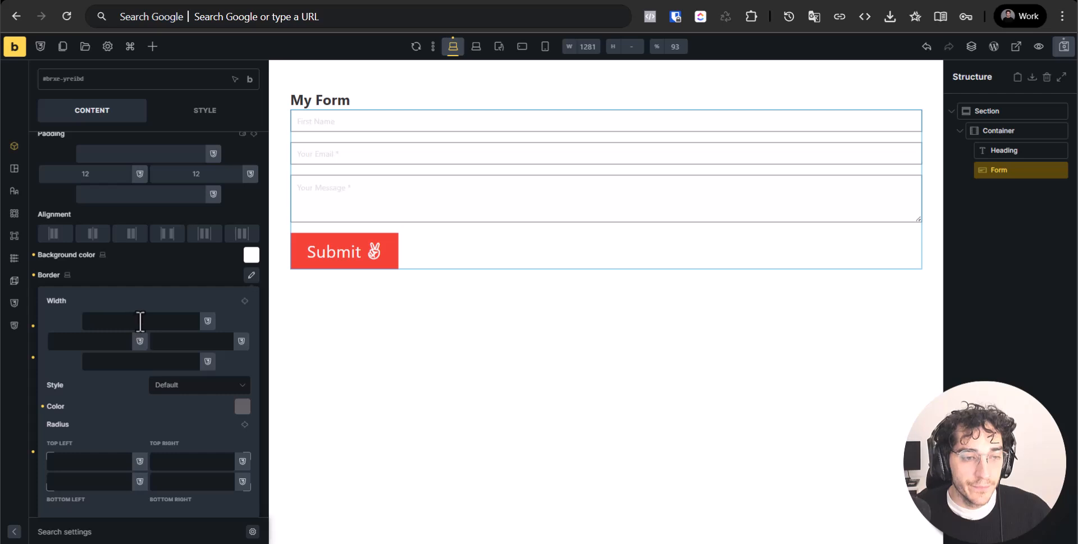
{"action": "type", "text": "2px"}
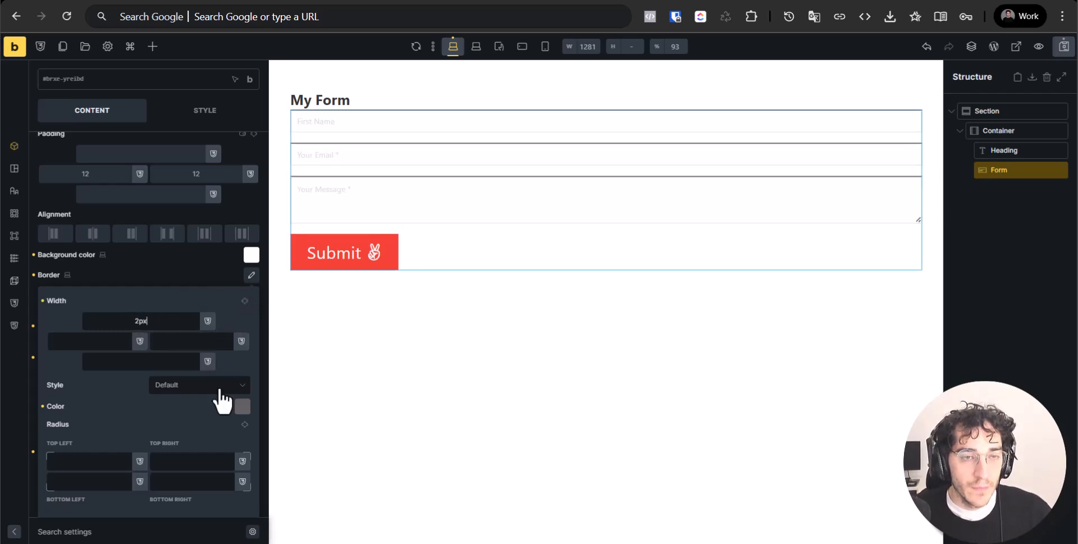
{"action": "double_click", "coordinate": [175, 319]}
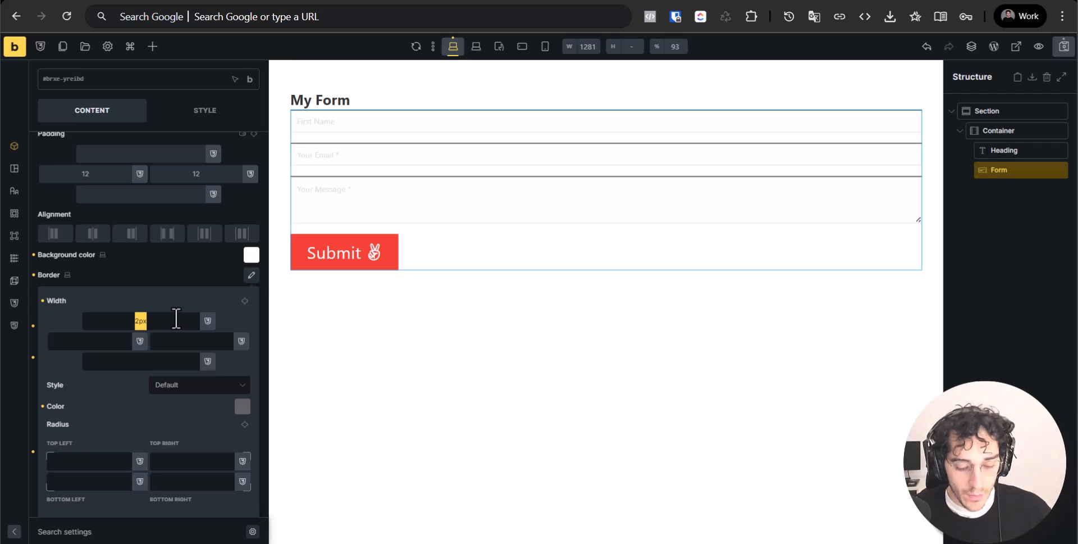
{"action": "type", "text": "0"}
{"action": "left_click", "coordinate": [96, 341]}
{"action": "type", "text": "0"}
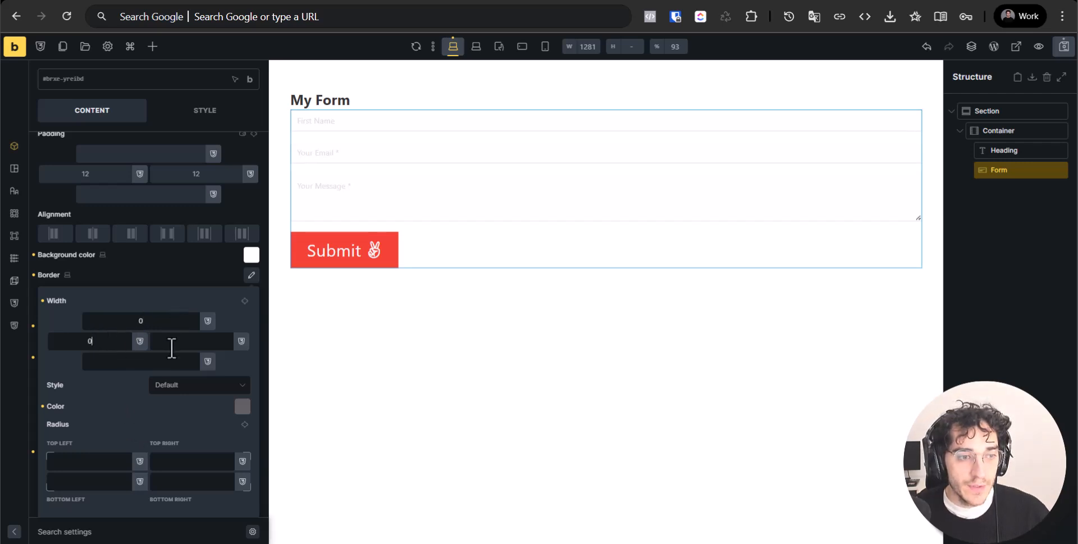
{"action": "left_click", "coordinate": [187, 346]}
{"action": "type", "text": "0"}
{"action": "left_click", "coordinate": [170, 361]}
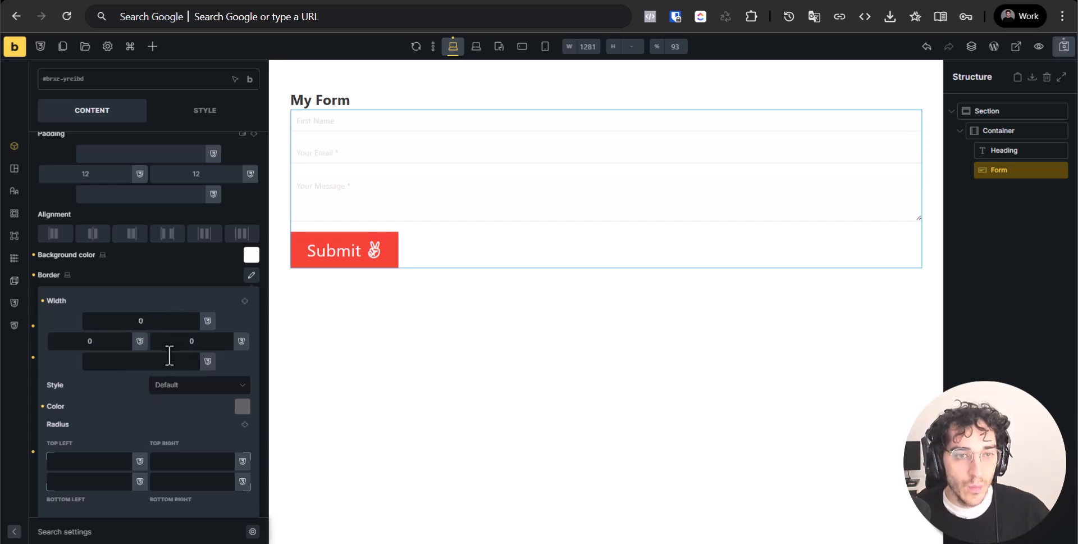
{"action": "type", "text": "2"}
{"action": "left_click", "coordinate": [201, 275]}
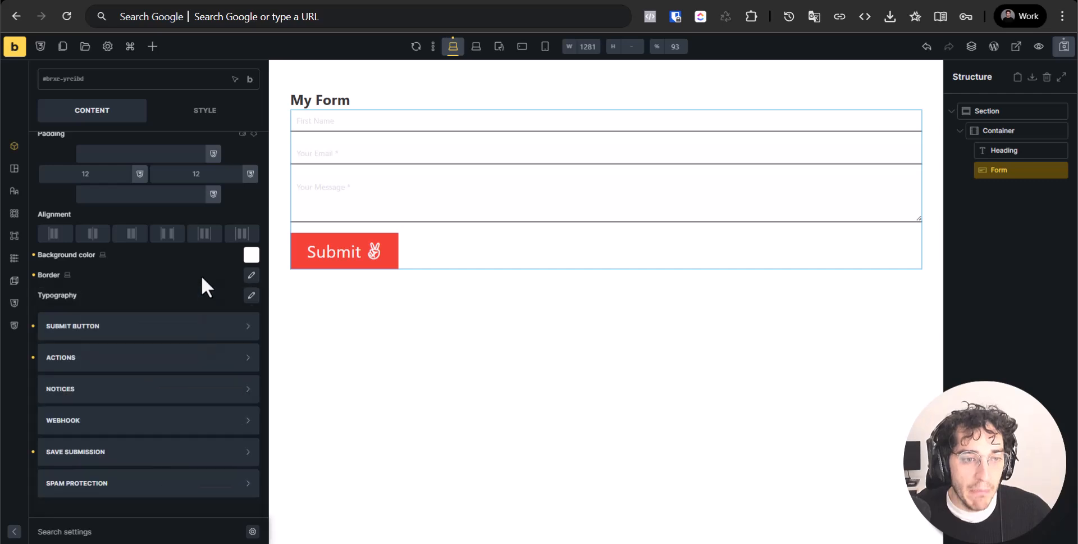
Set the field typography to 20 px font size and light blue #03a9f4
{"action": "left_click", "coordinate": [247, 297]}
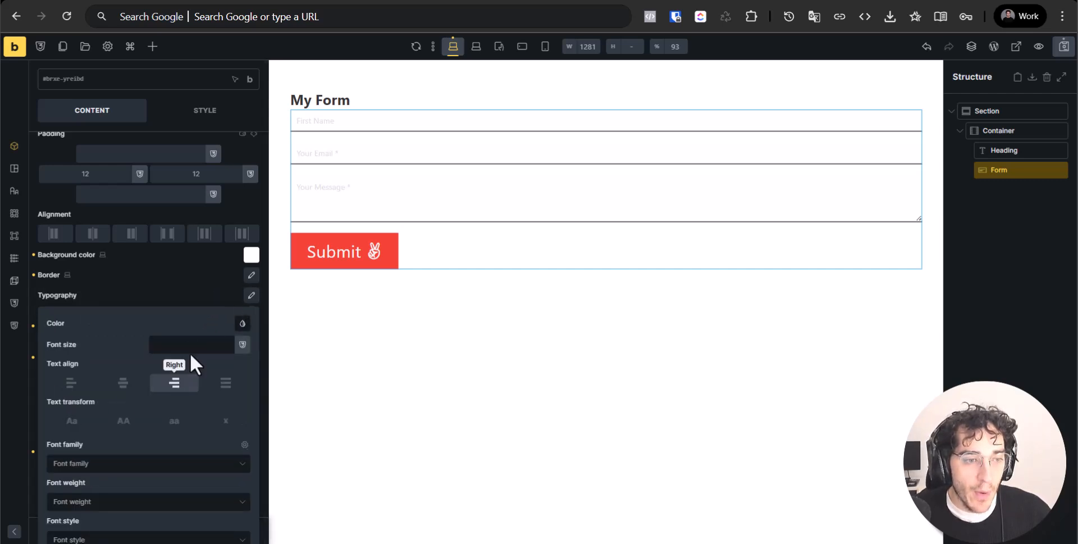
{"action": "left_click", "coordinate": [242, 325]}
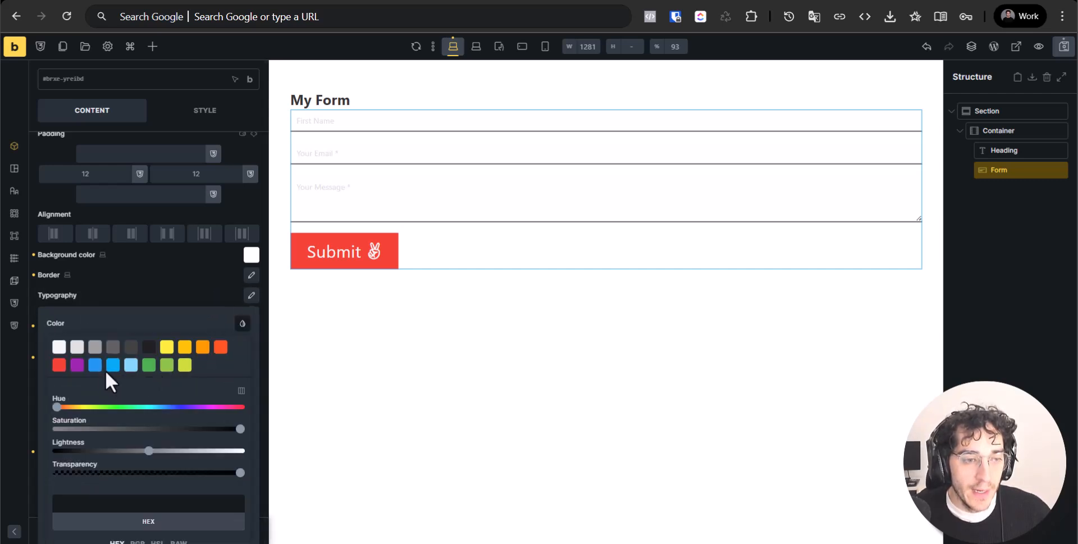
{"action": "left_click", "coordinate": [190, 321]}
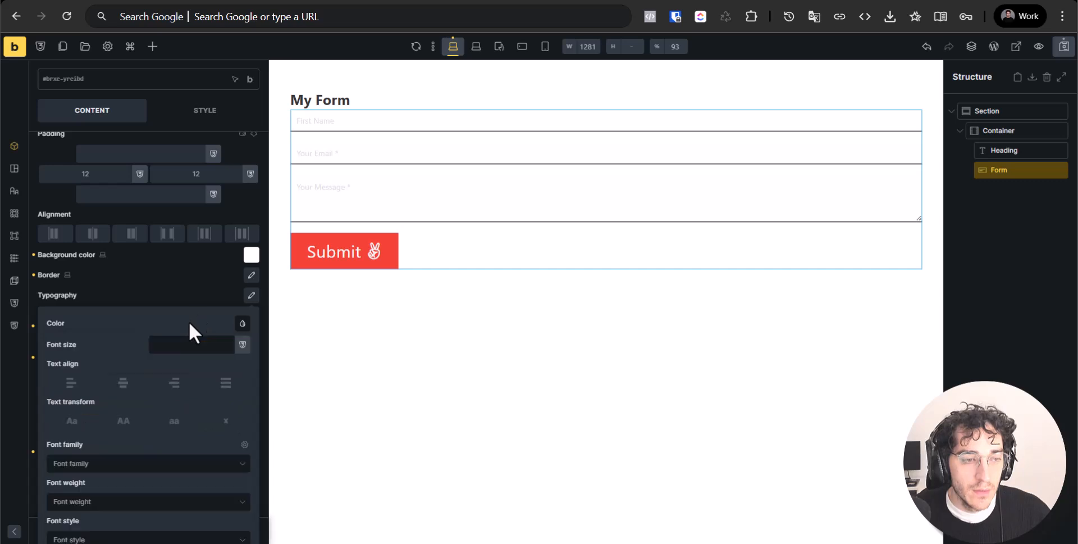
{"action": "left_click", "coordinate": [189, 344]}
{"action": "type", "text": "24"}
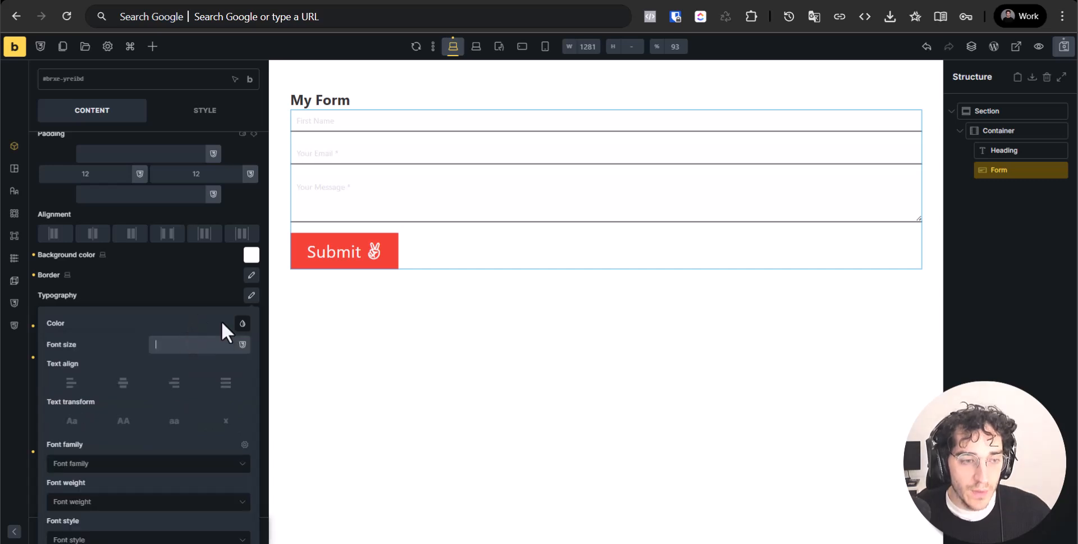
{"action": "key", "text": "ctrl+a"}
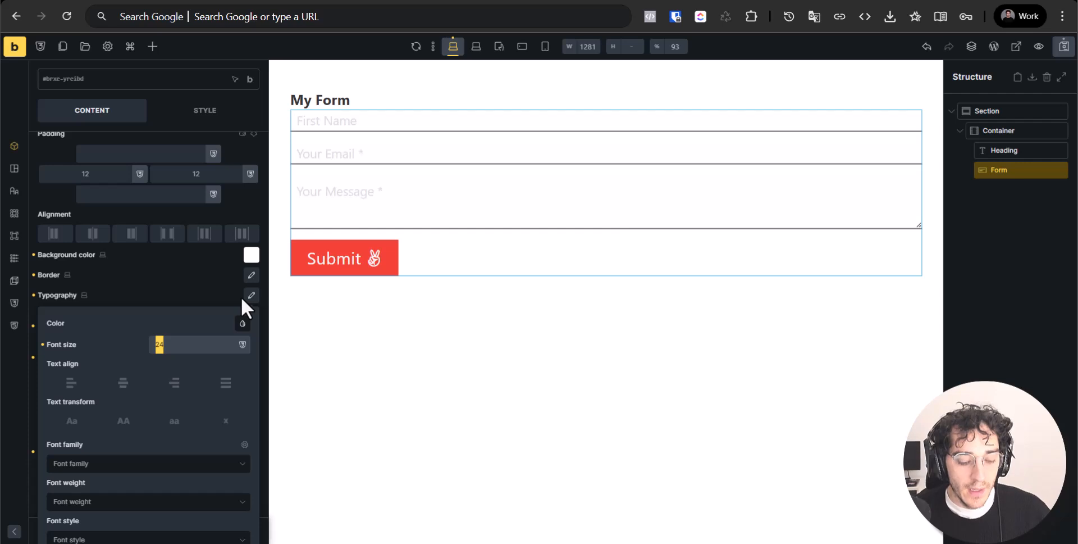
{"action": "type", "text": "20"}
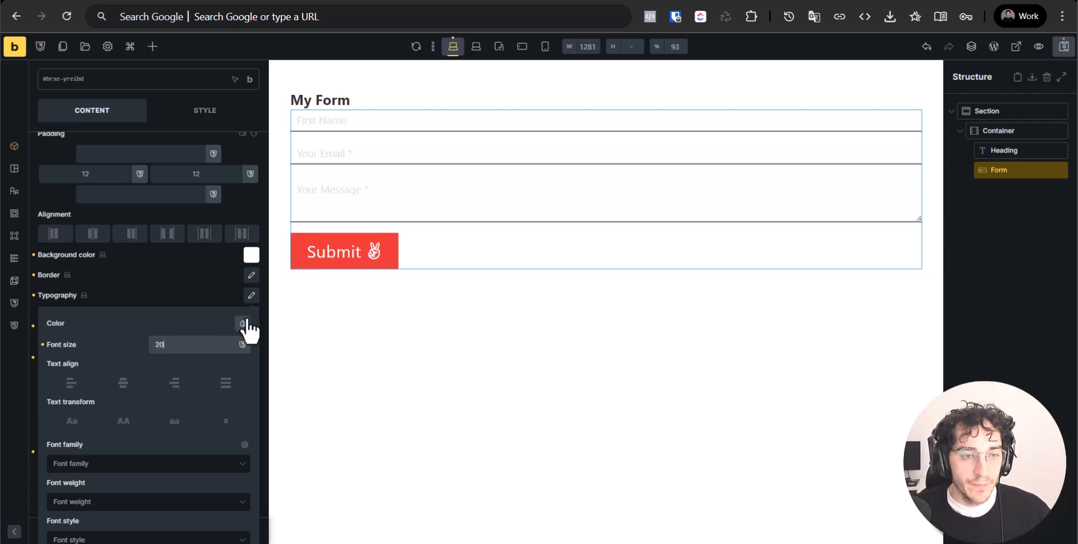
{"action": "left_click", "coordinate": [243, 324]}
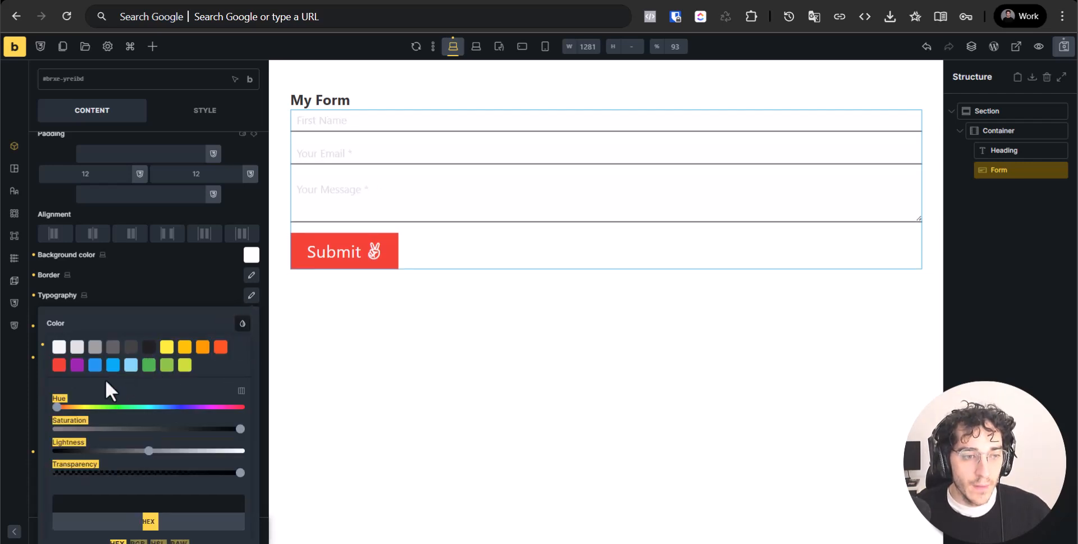
{"action": "left_click", "coordinate": [113, 365]}
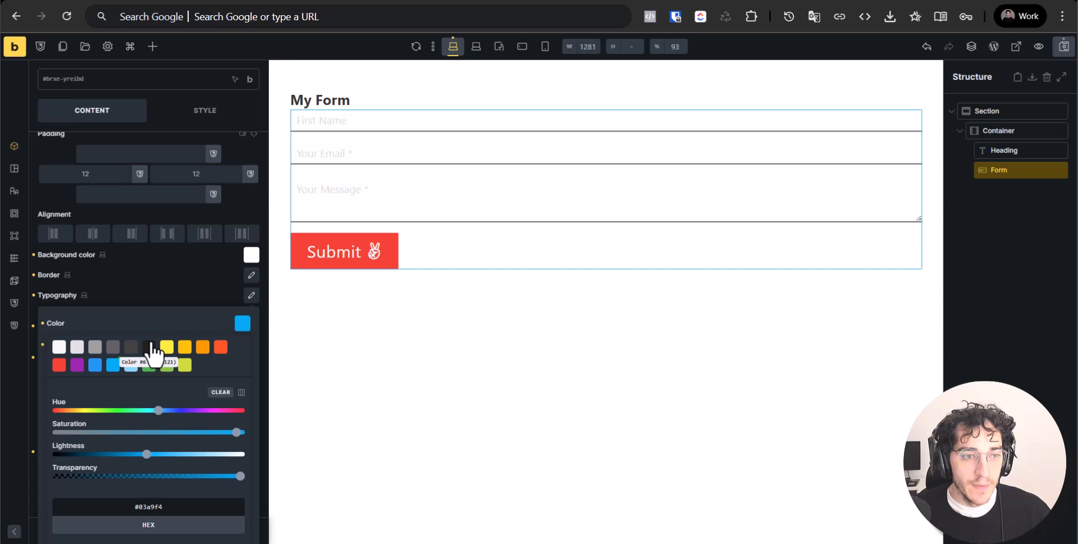
{"action": "left_click", "coordinate": [181, 319]}
{"action": "left_click", "coordinate": [222, 289]}
{"action": "scroll", "coordinate": [251, 297], "scroll_direction": "up", "scroll_amount": 1}
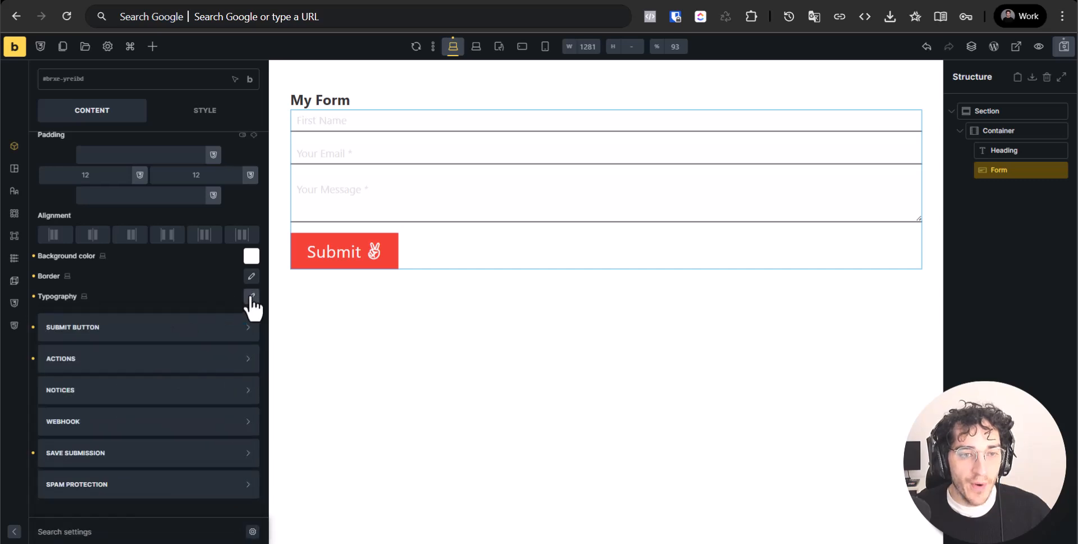
{"action": "scroll", "coordinate": [247, 359], "scroll_direction": "up", "scroll_amount": 2}
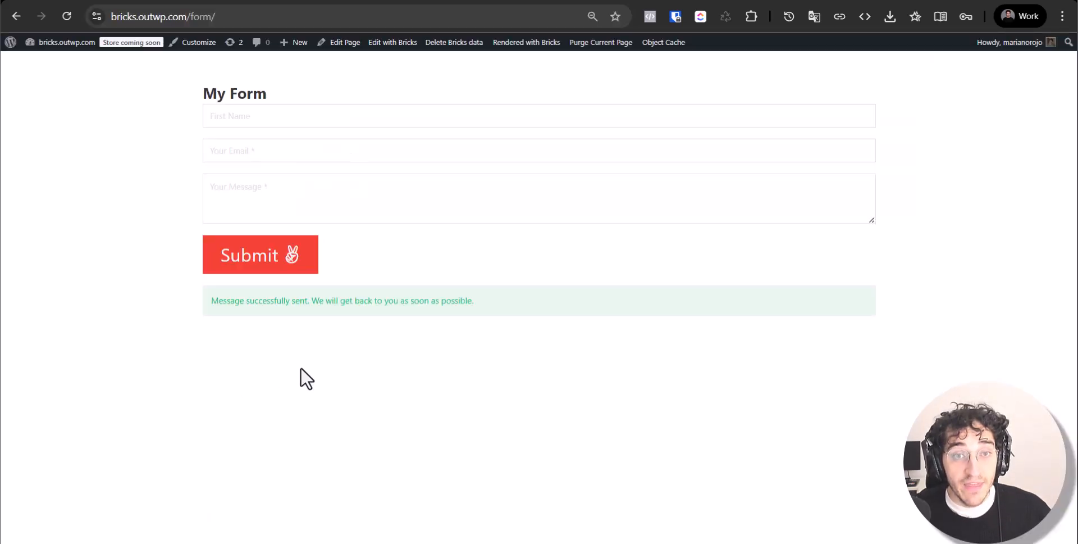
Reload the live form, type 'sdasdasdasdasda' into the message box, and move to the email field
{"action": "key", "text": "F5"}
{"action": "left_click", "coordinate": [318, 193]}
{"action": "type", "text": "sdasdas"}
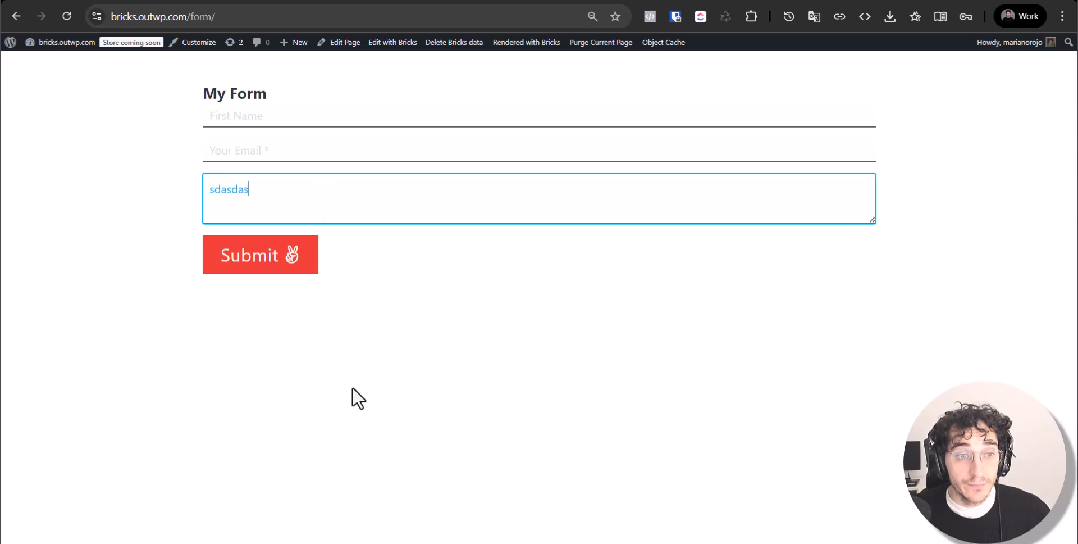
{"action": "type", "text": "dasdasdasdsad"}
{"action": "left_click", "coordinate": [326, 147]}
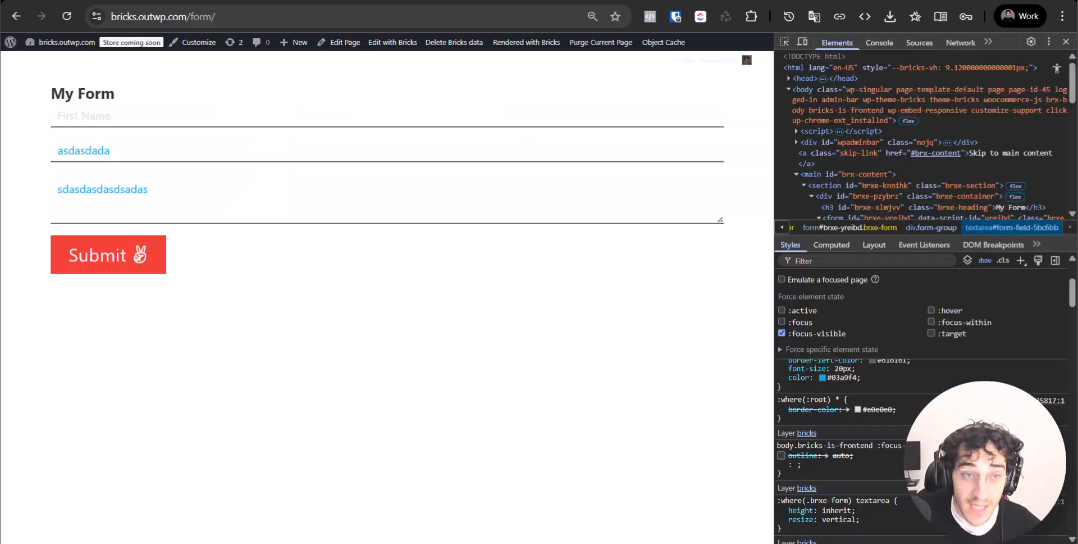
Visit the WordPress About page, close DevTools, then go to Bricks > Getting Started
{"action": "left_click", "coordinate": [8, 45]}
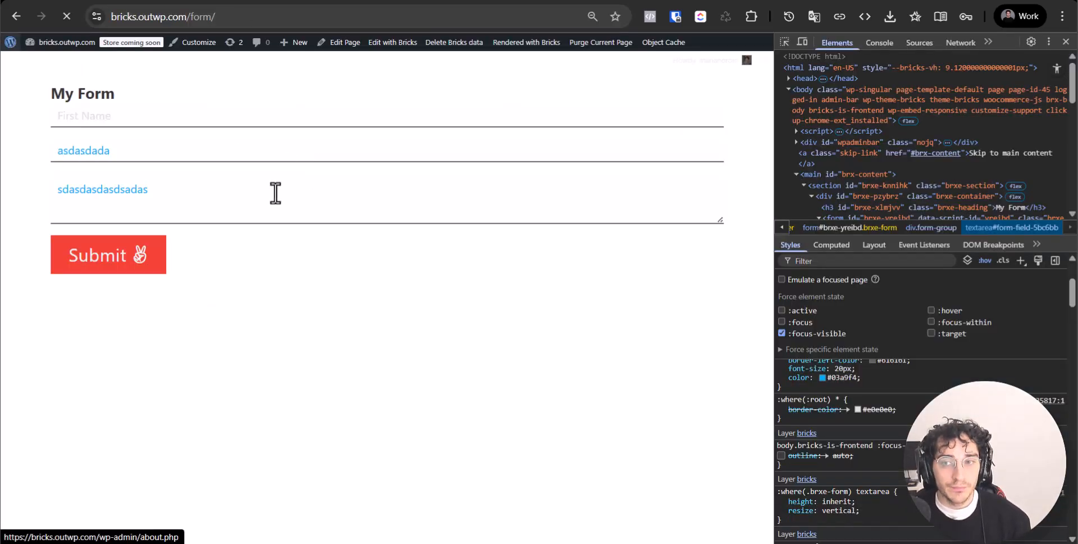
{"action": "left_click", "coordinate": [1066, 42]}
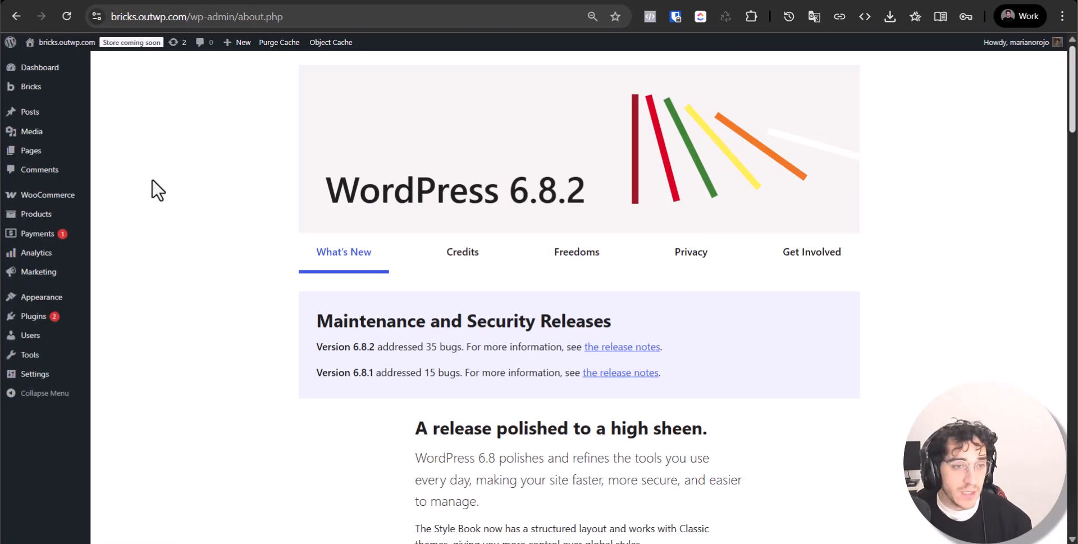
{"action": "mouse_move", "coordinate": [56, 316]}
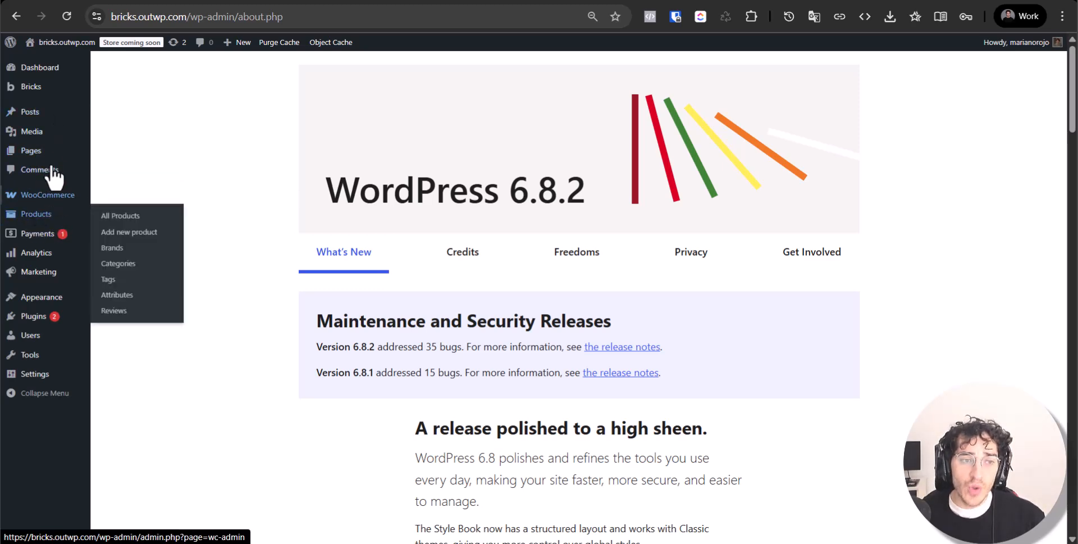
{"action": "left_click", "coordinate": [114, 89]}
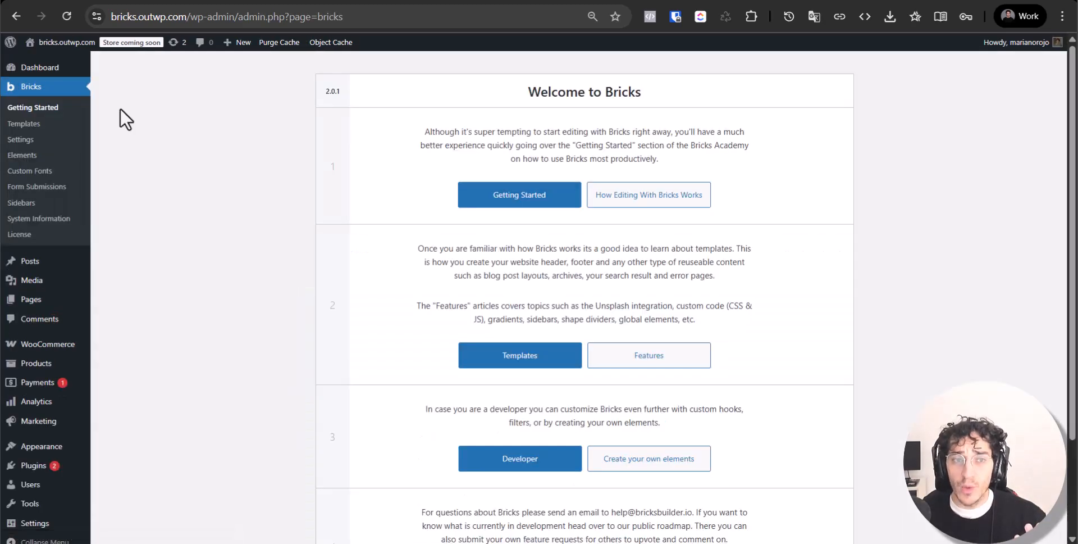
Go to Bricks Templates and start a new template
{"action": "left_click", "coordinate": [50, 127]}
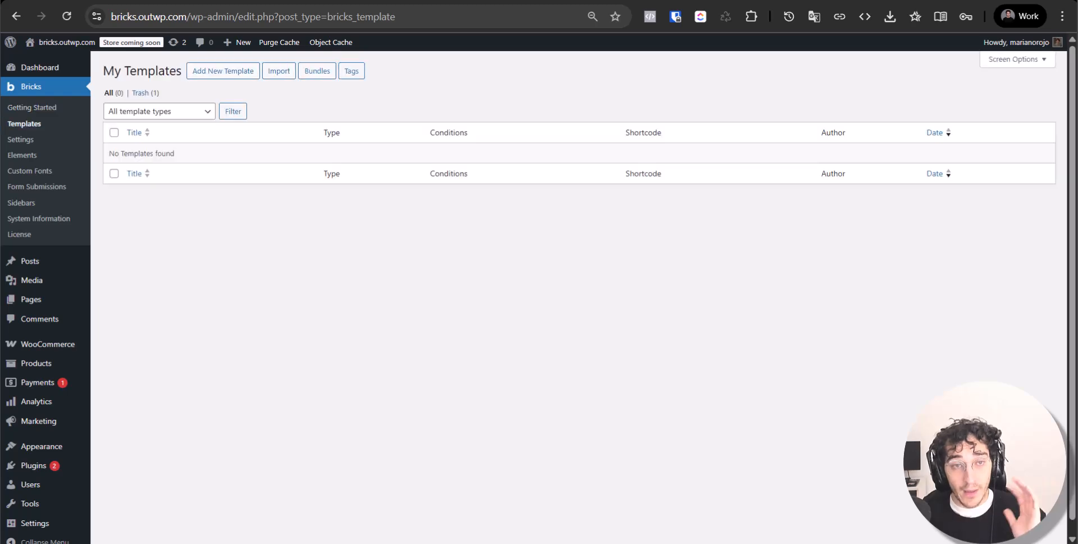
{"action": "left_click", "coordinate": [223, 71]}
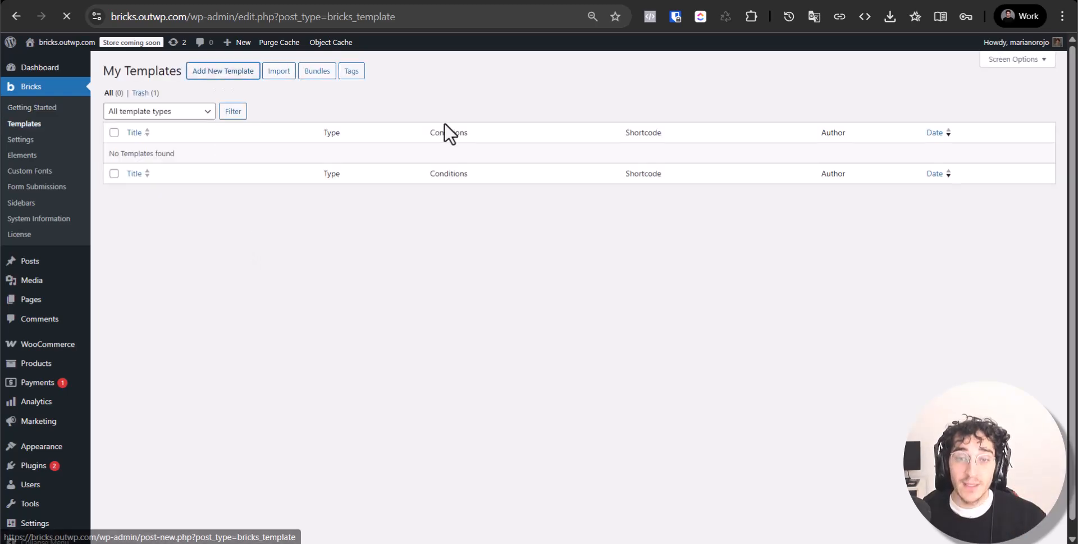
{"action": "left_click", "coordinate": [737, 115]}
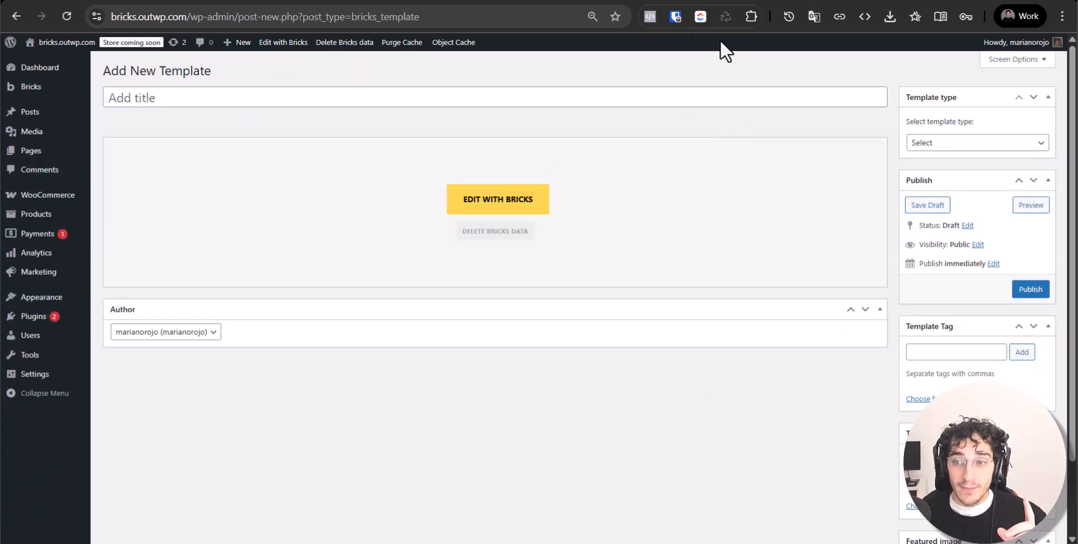
Browse template types, trying Product archive and settling on WooCommerce - Cart
{"action": "left_click", "coordinate": [934, 145]}
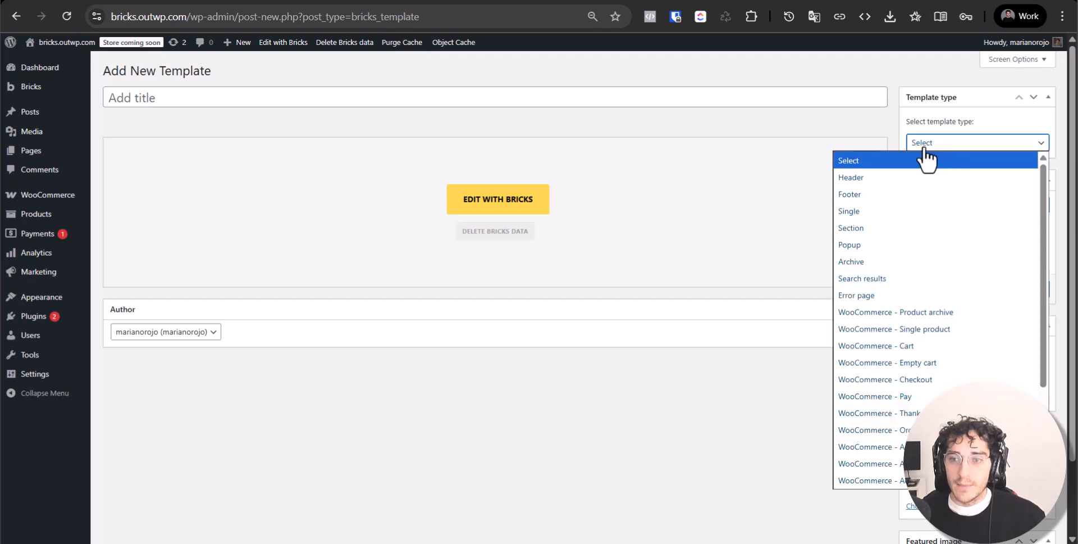
{"action": "left_click", "coordinate": [946, 311]}
{"action": "left_click", "coordinate": [988, 147]}
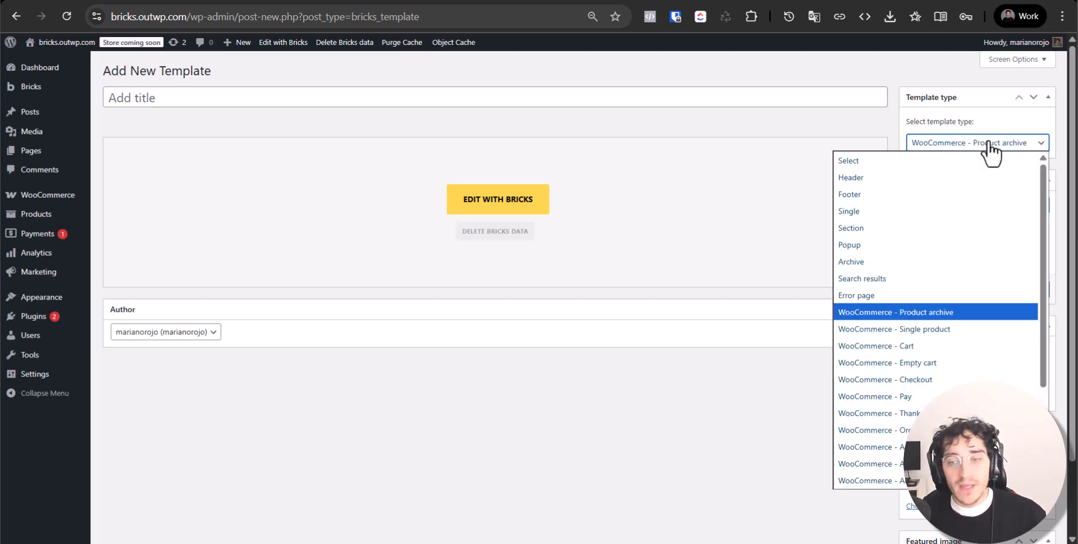
{"action": "left_click", "coordinate": [960, 344]}
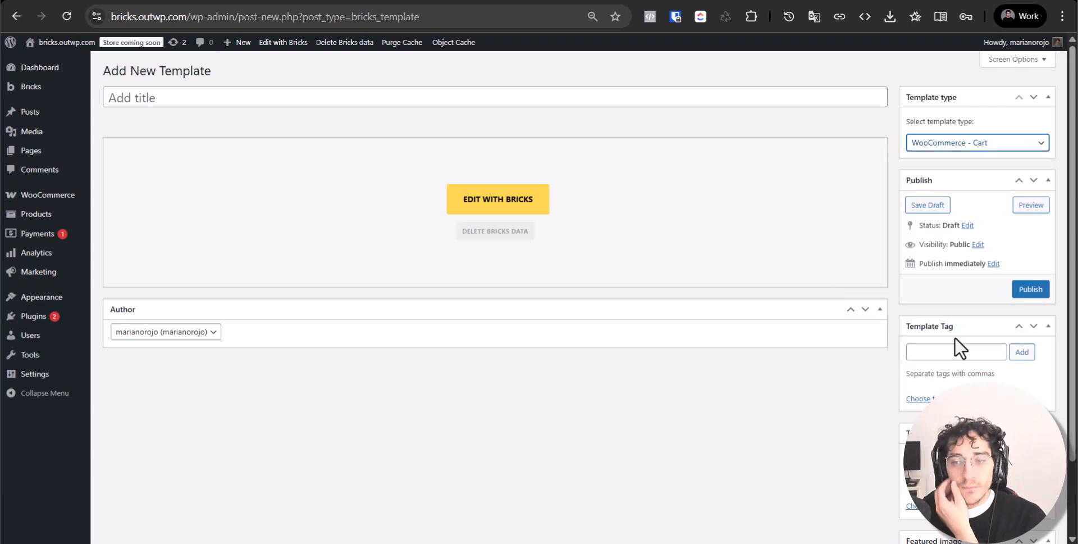
{"action": "left_click", "coordinate": [1005, 144]}
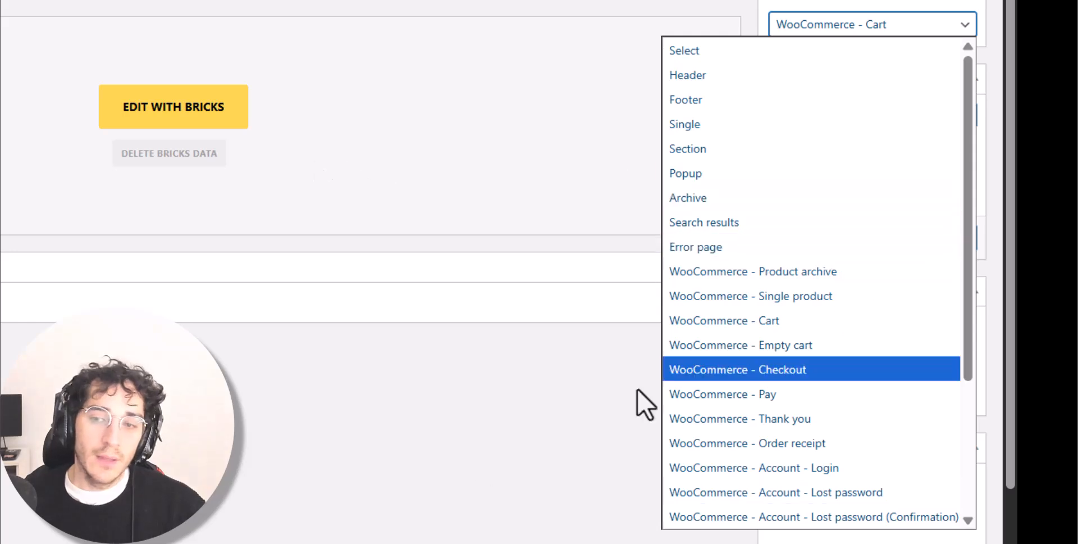
{"action": "left_click", "coordinate": [417, 428]}
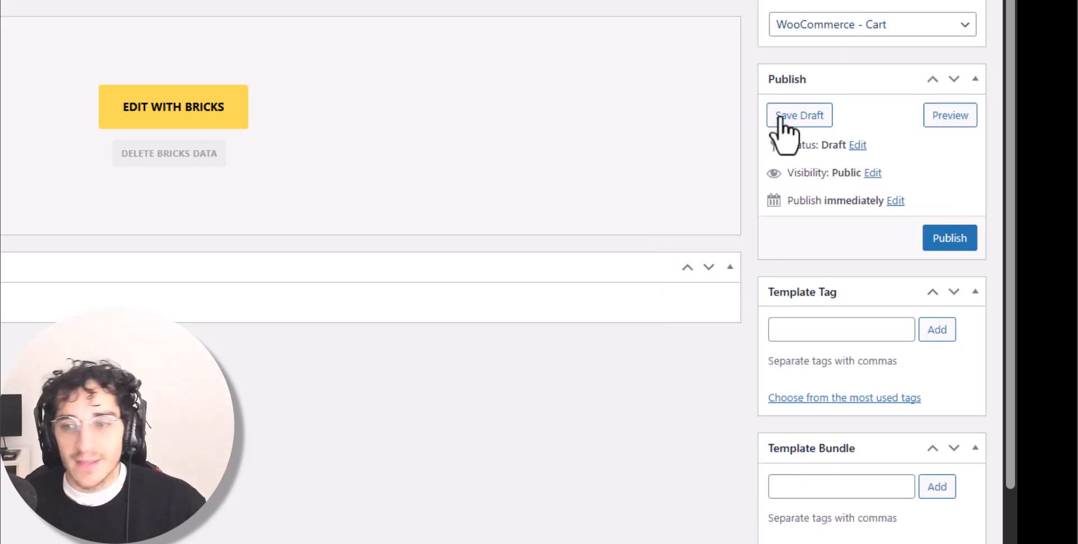
{"action": "left_click", "coordinate": [854, 25]}
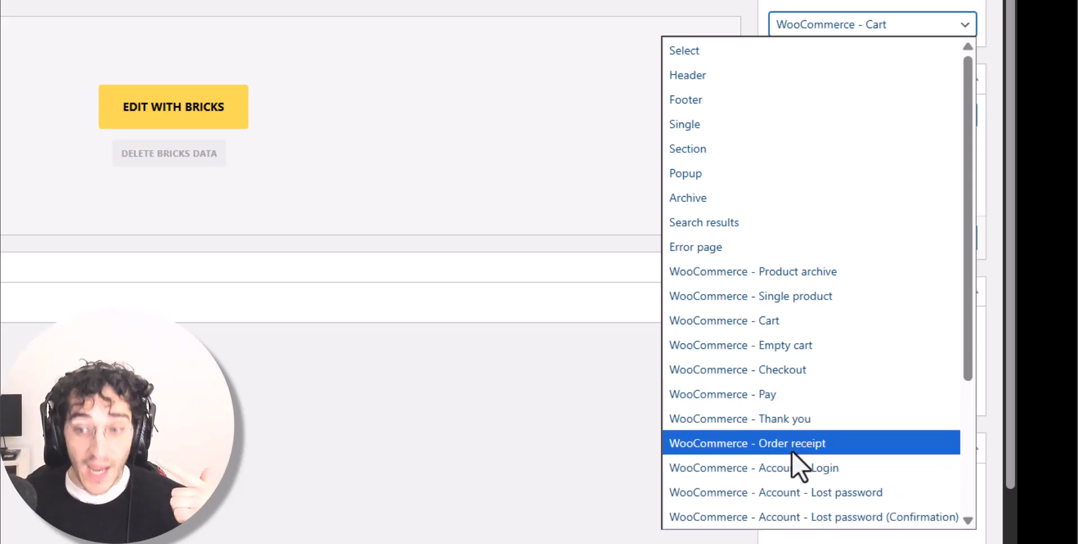
{"action": "scroll", "coordinate": [792, 450], "scroll_direction": "down", "scroll_amount": 3}
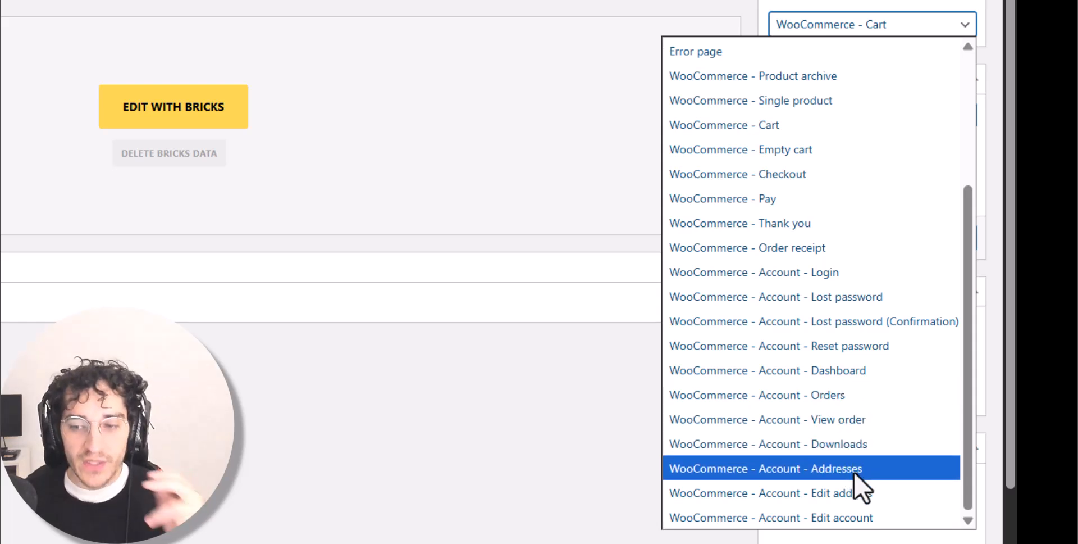
{"action": "left_click", "coordinate": [607, 511]}
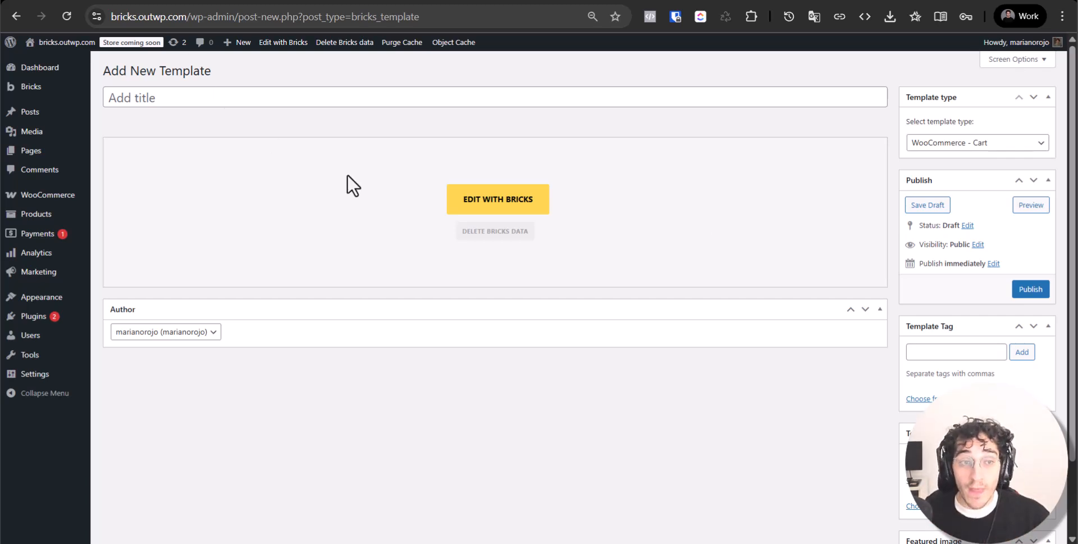
Title the new template 'Product single', correcting the initial typo
{"action": "left_click", "coordinate": [355, 102]}
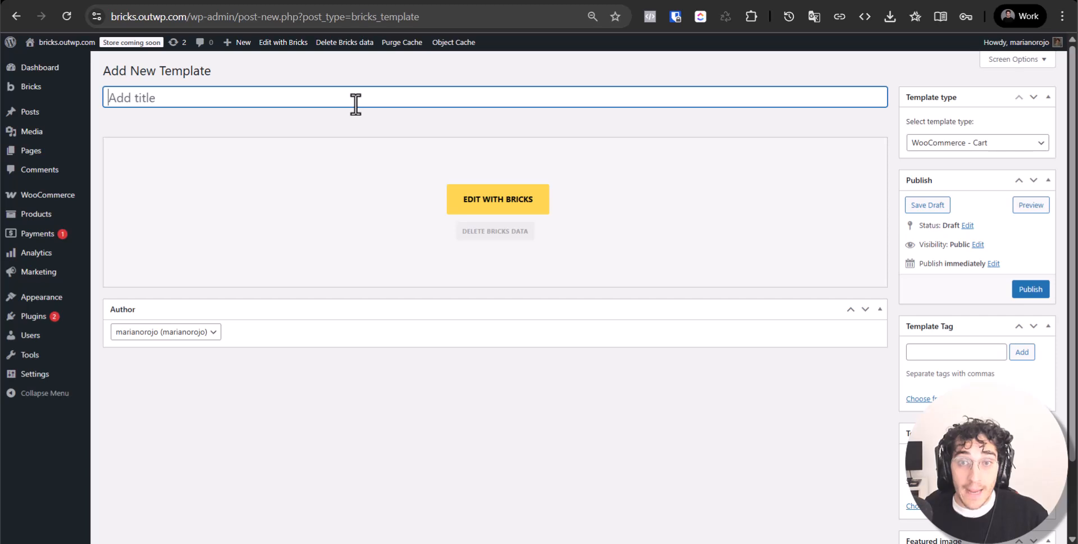
{"action": "type", "text": "Prodcut"}
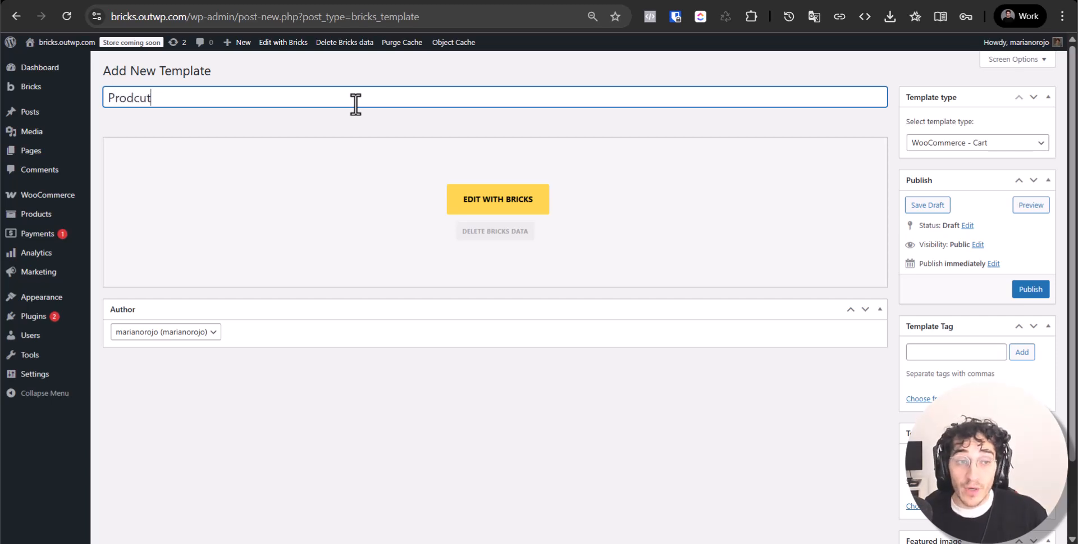
{"action": "key", "text": "ctrl+a"}
{"action": "type", "text": "Product "}
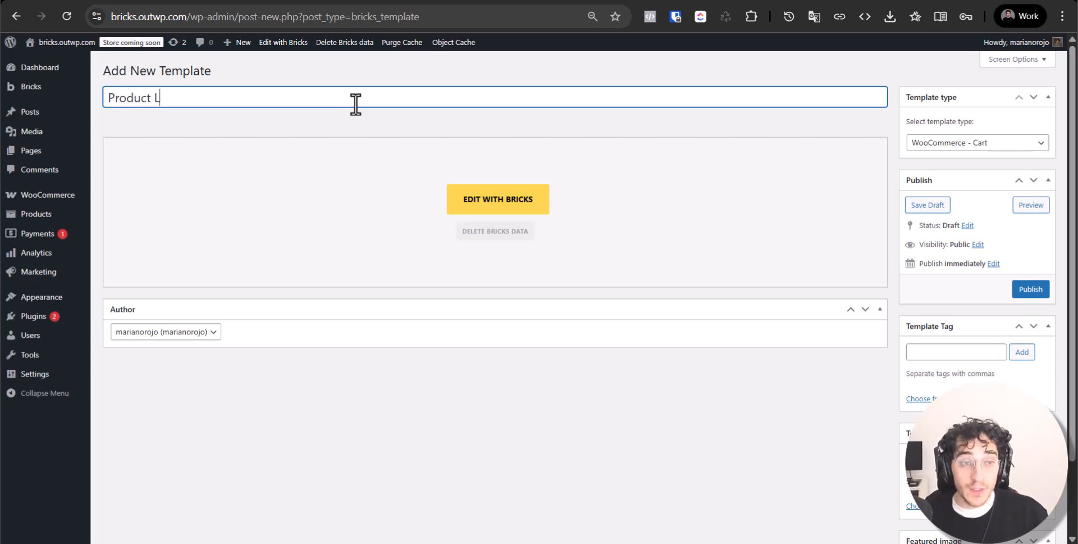
{"action": "type", "text": "single"}
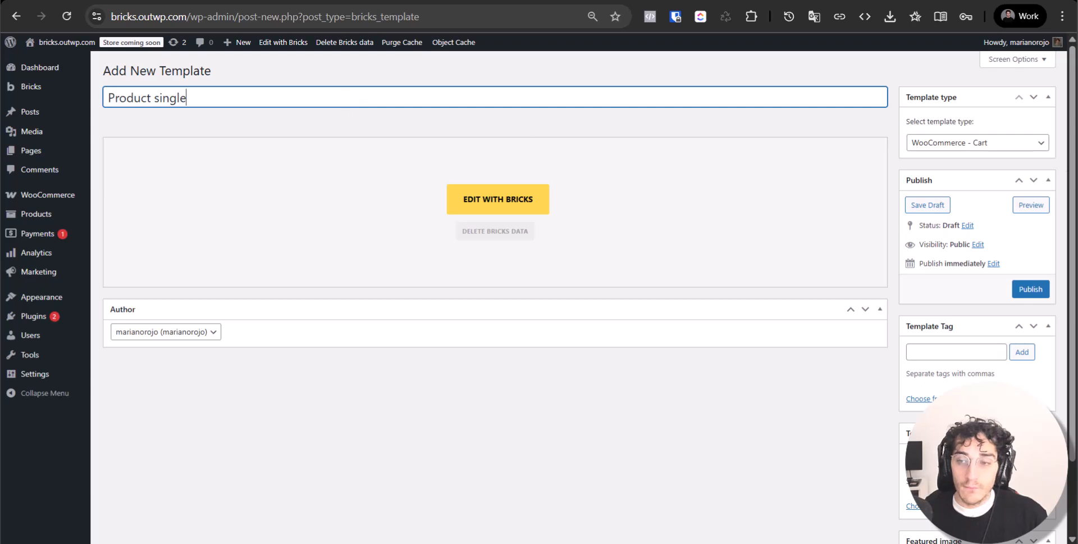
Set the type to WooCommerce - Single product, publish, and open it in Bricks
{"action": "left_click", "coordinate": [1011, 143]}
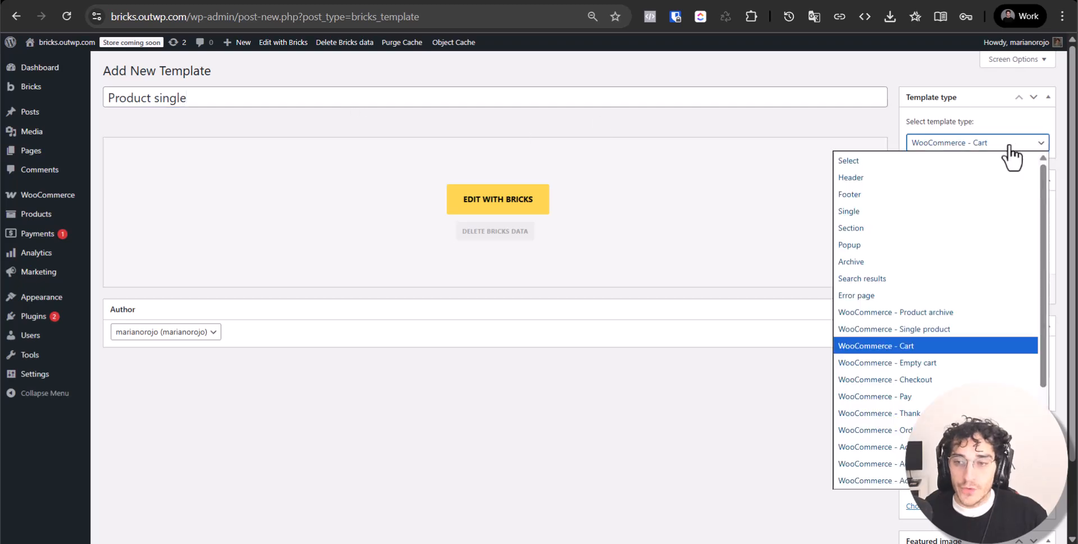
{"action": "left_click", "coordinate": [969, 326]}
{"action": "left_click", "coordinate": [1023, 292]}
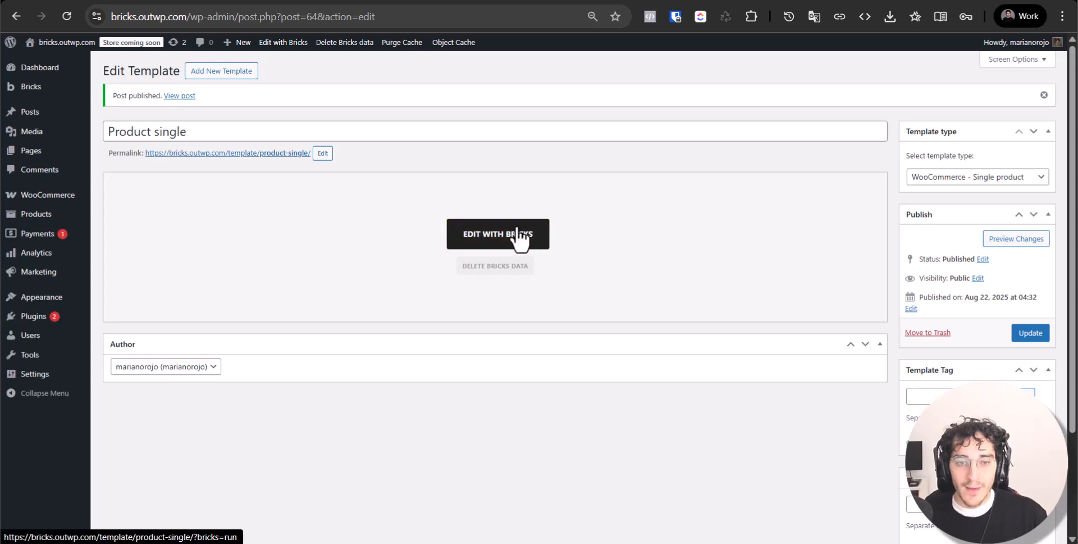
{"action": "left_click", "coordinate": [542, 0]}
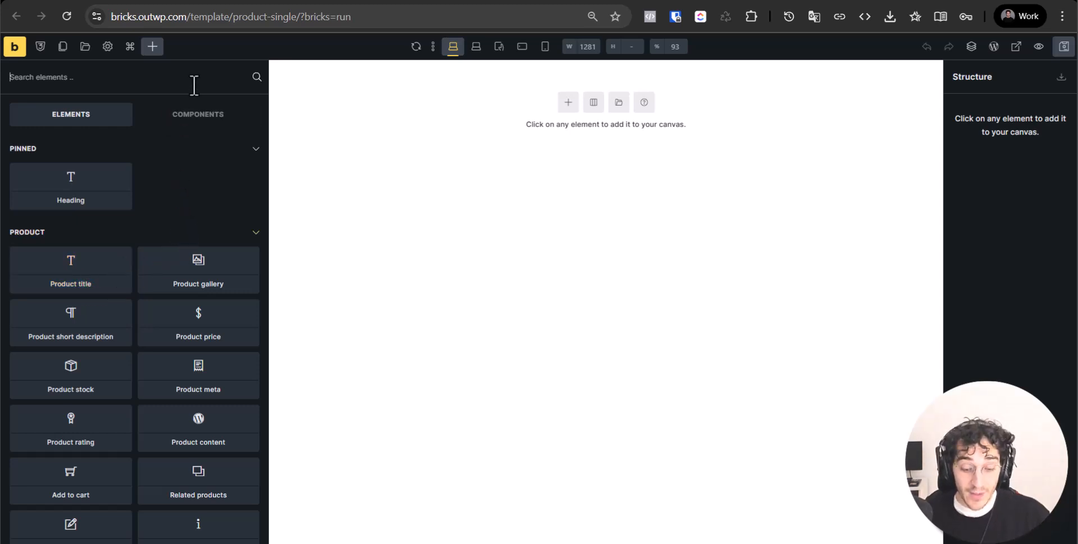
Add a Section with its container to the empty canvas
{"action": "type", "text": "sec"}
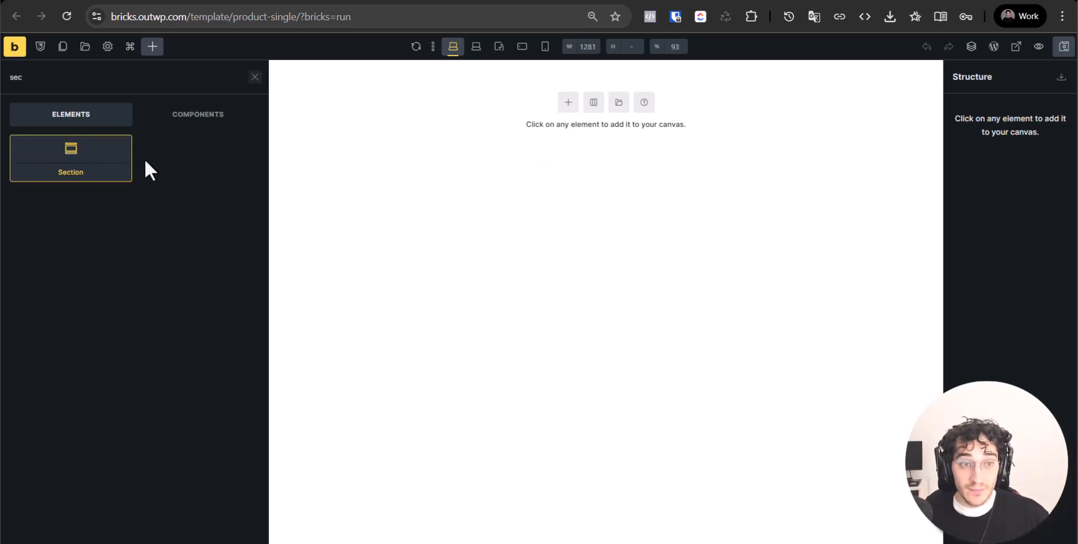
{"action": "left_click", "coordinate": [128, 162]}
{"action": "left_click", "coordinate": [394, 74]}
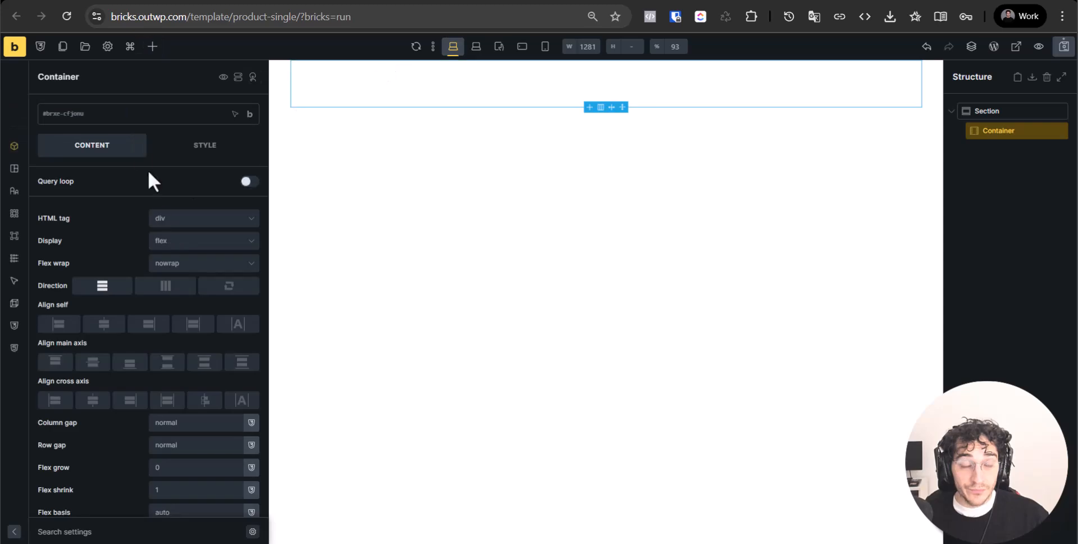
Set the theme styles' default Section padding to 56
{"action": "left_click", "coordinate": [107, 48]}
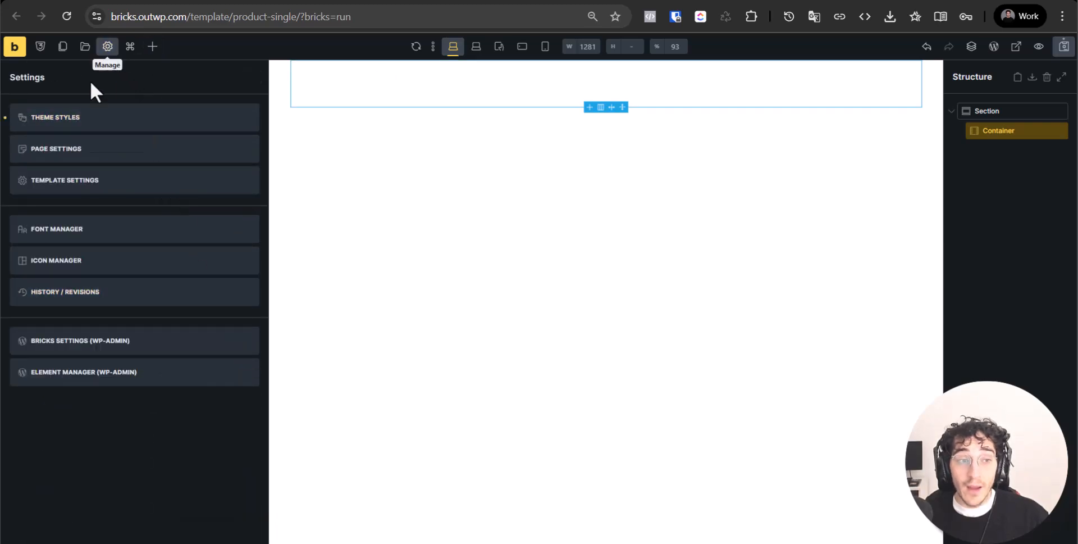
{"action": "left_click", "coordinate": [74, 117]}
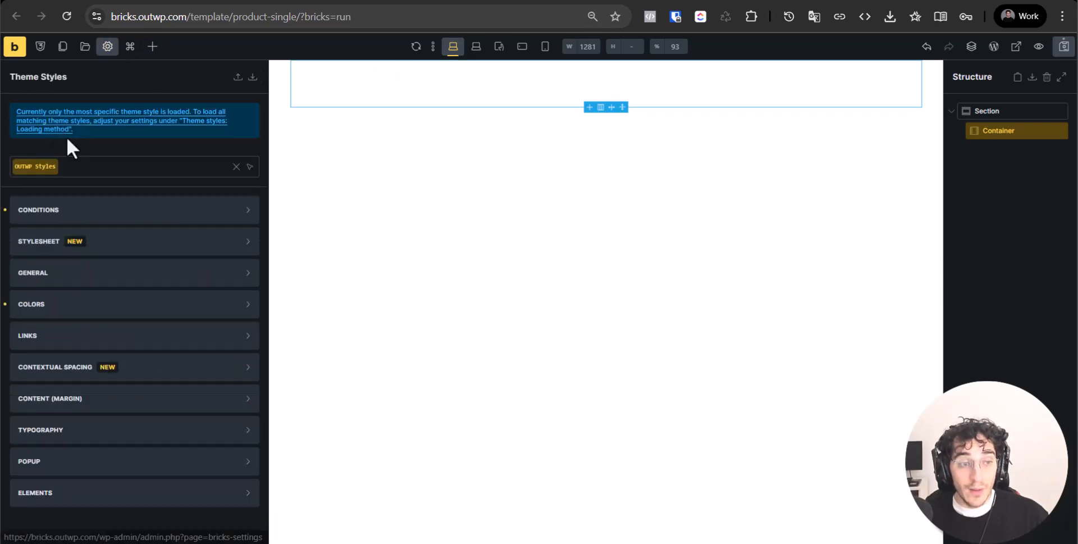
{"action": "left_click", "coordinate": [132, 489]}
{"action": "scroll", "coordinate": [118, 477], "scroll_direction": "down", "scroll_amount": 5}
{"action": "left_click", "coordinate": [90, 178]}
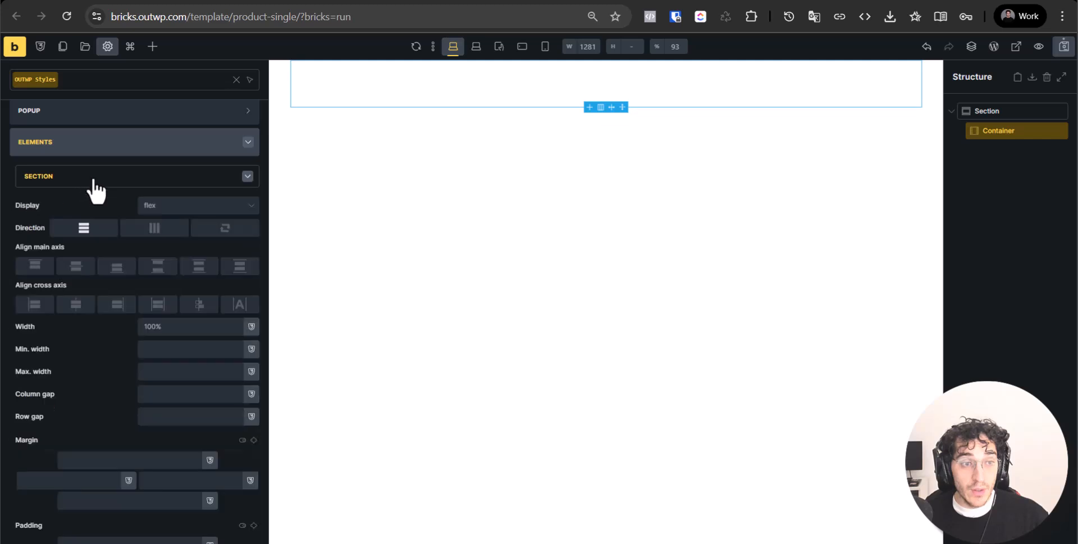
{"action": "scroll", "coordinate": [141, 461], "scroll_direction": "down", "scroll_amount": 4}
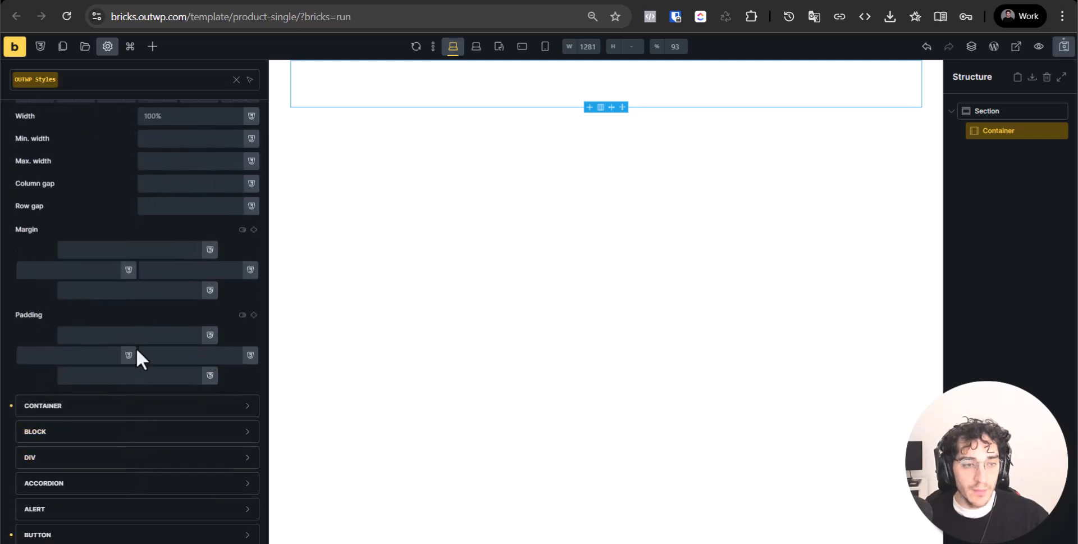
{"action": "left_click", "coordinate": [140, 334]}
{"action": "type", "text": "56"}
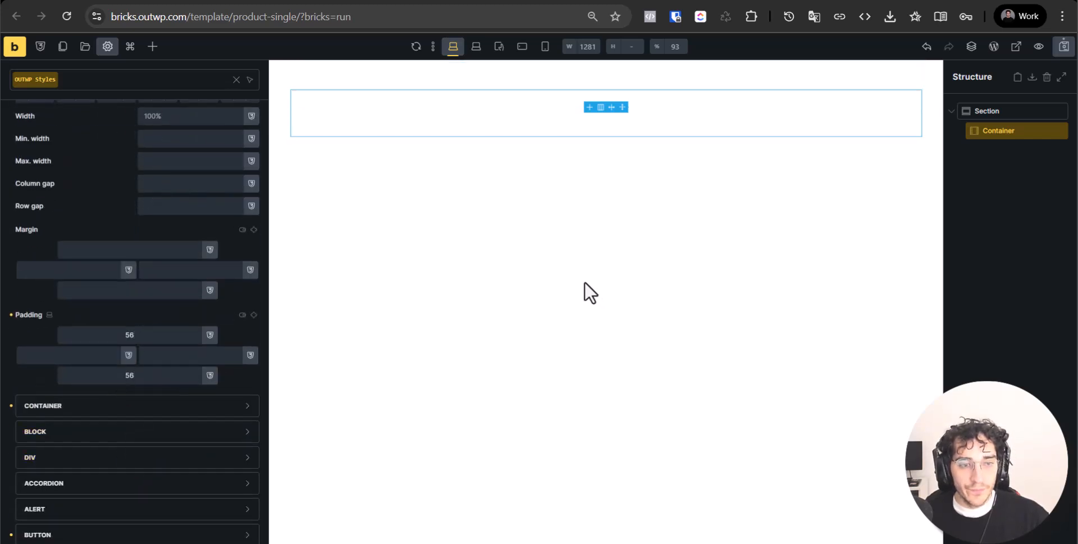
{"action": "left_click", "coordinate": [584, 291]}
Add a Product title element inside the container
{"action": "left_click", "coordinate": [453, 111]}
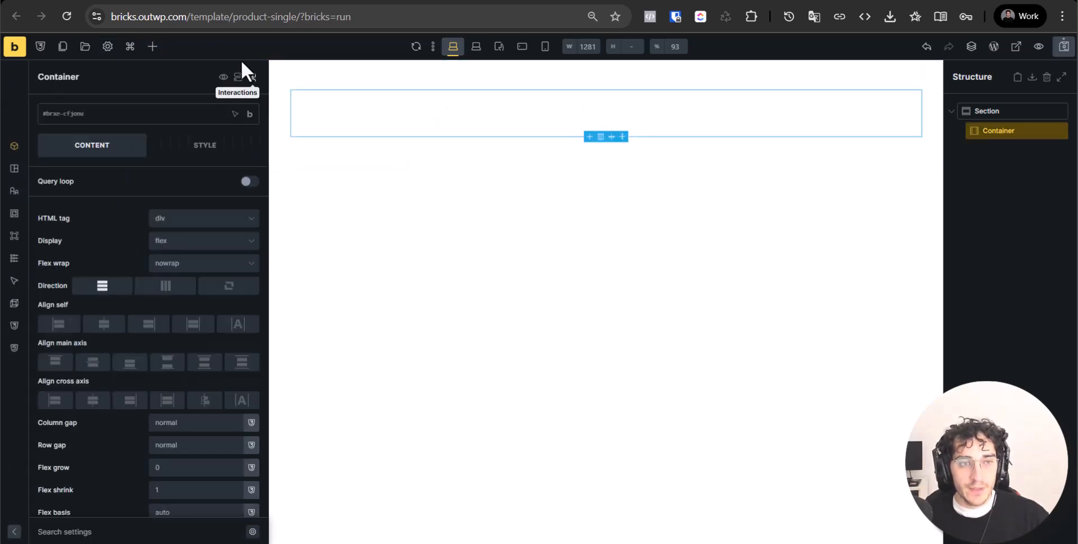
{"action": "left_click", "coordinate": [152, 46]}
{"action": "scroll", "coordinate": [216, 494], "scroll_direction": "down", "scroll_amount": 3}
{"action": "scroll", "coordinate": [219, 506], "scroll_direction": "up", "scroll_amount": 3}
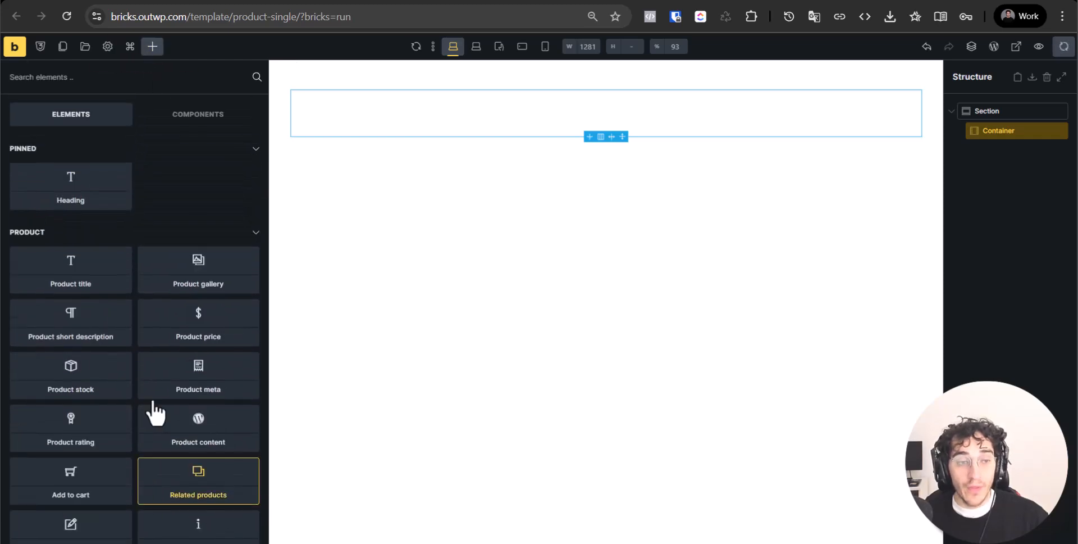
{"action": "left_click", "coordinate": [78, 286]}
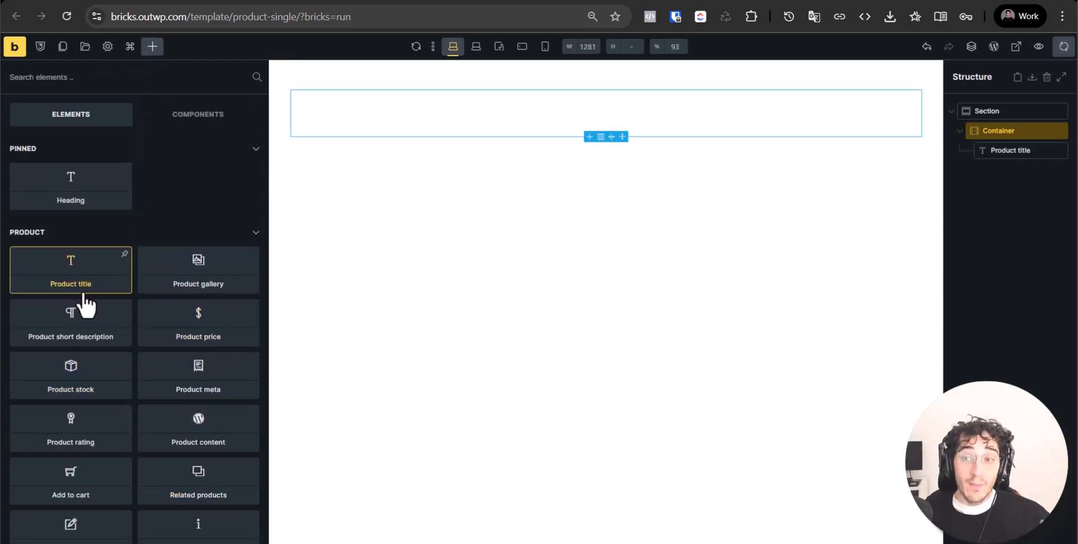
{"action": "left_click", "coordinate": [1002, 150]}
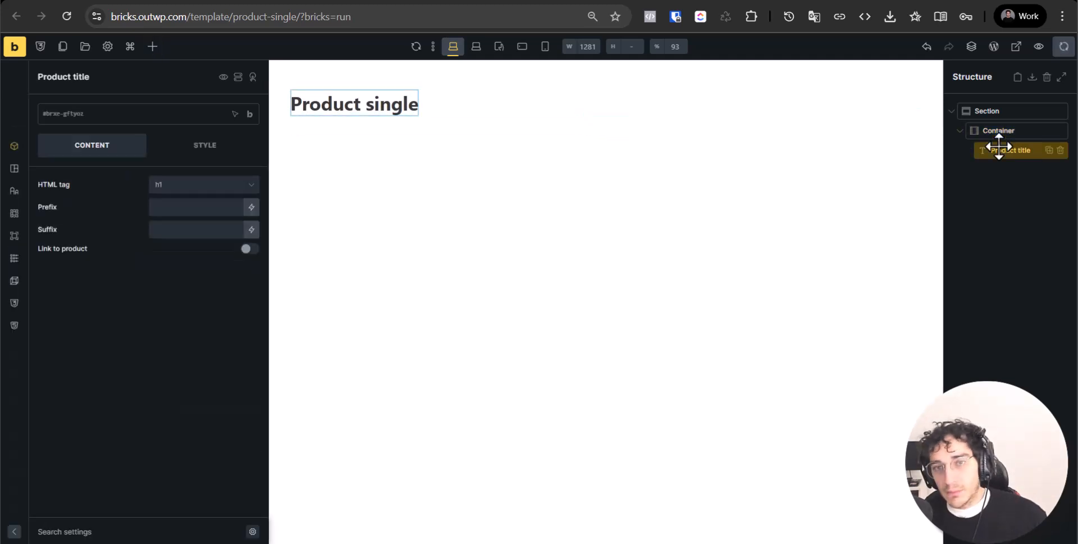
{"action": "left_click", "coordinate": [153, 46]}
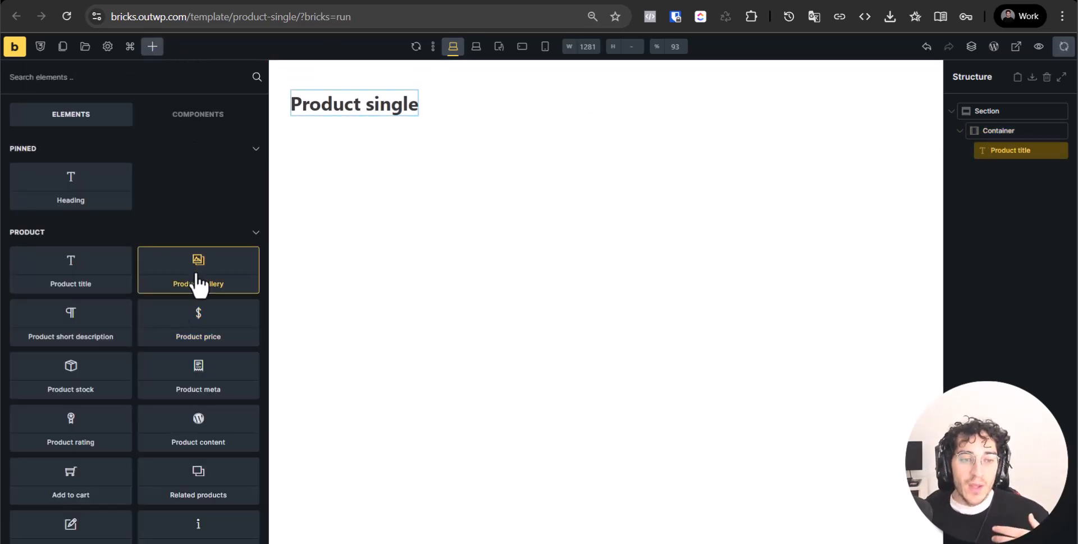
Add Product gallery, price, stock, meta, content, rating, Add to cart and Related products under the title
{"action": "left_click_drag", "start_coordinate": [198, 269], "coordinate": [415, 135]}
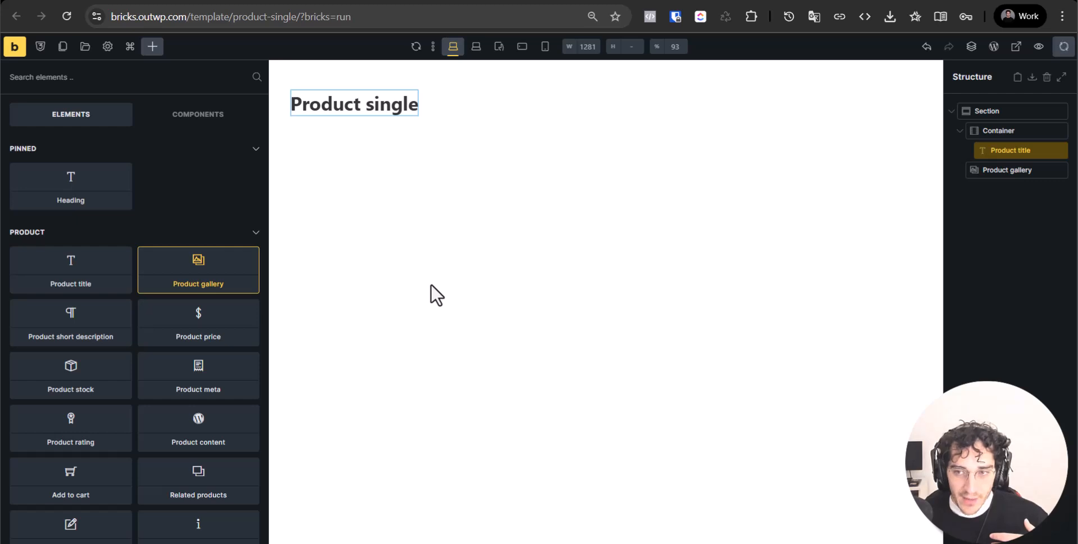
{"action": "left_click_drag", "start_coordinate": [1009, 169], "coordinate": [999, 163]}
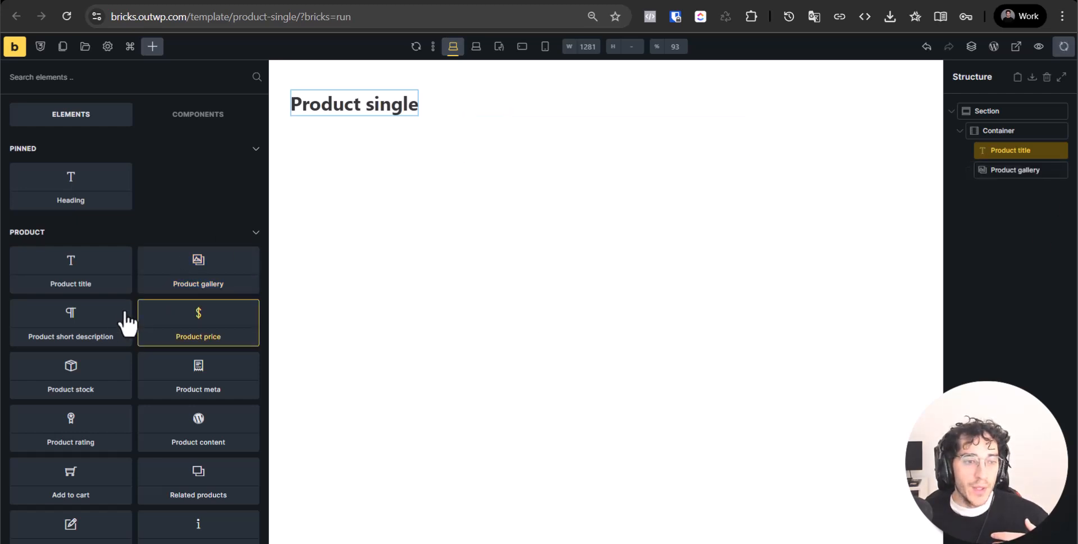
{"action": "left_click", "coordinate": [178, 334]}
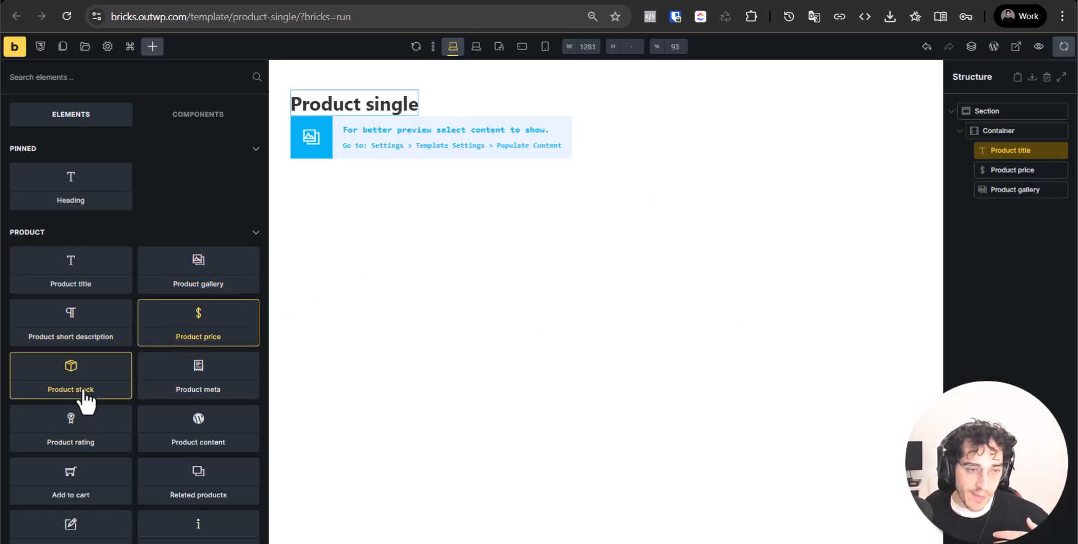
{"action": "left_click", "coordinate": [84, 393]}
{"action": "left_click", "coordinate": [194, 393]}
{"action": "left_click", "coordinate": [208, 441]}
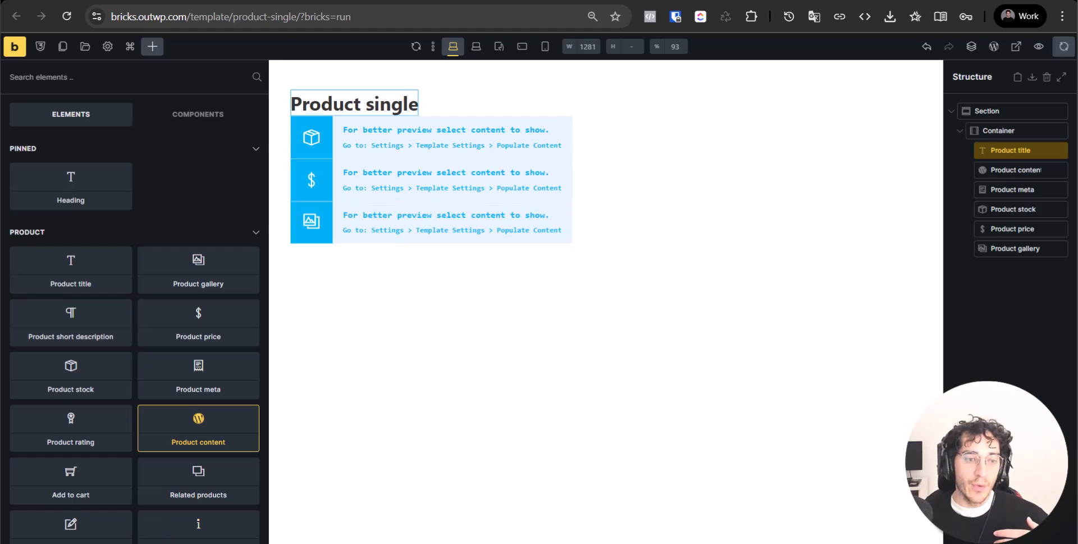
{"action": "left_click", "coordinate": [54, 438]}
{"action": "left_click", "coordinate": [223, 479]}
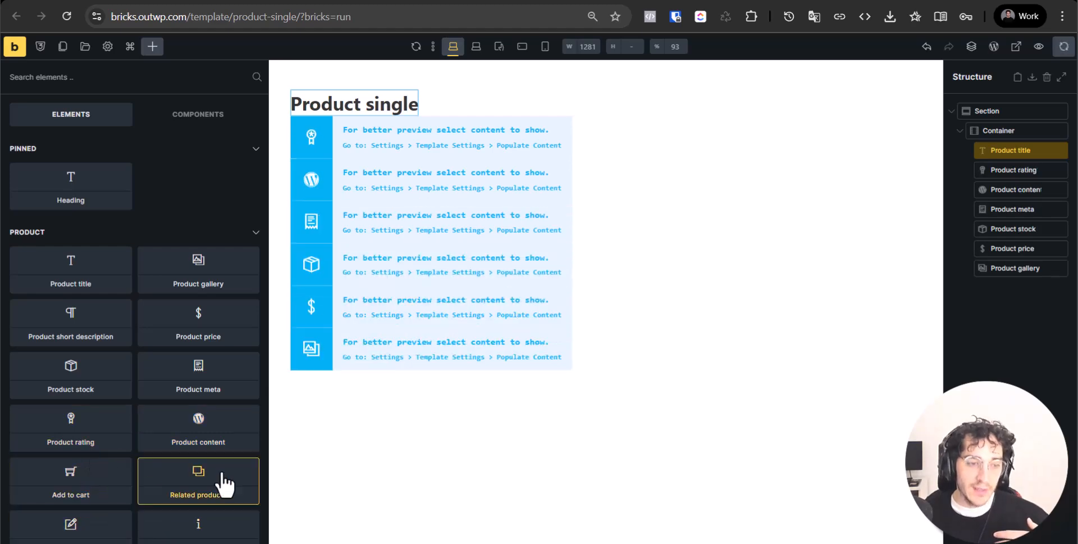
{"action": "left_click", "coordinate": [75, 493]}
{"action": "left_click", "coordinate": [193, 490]}
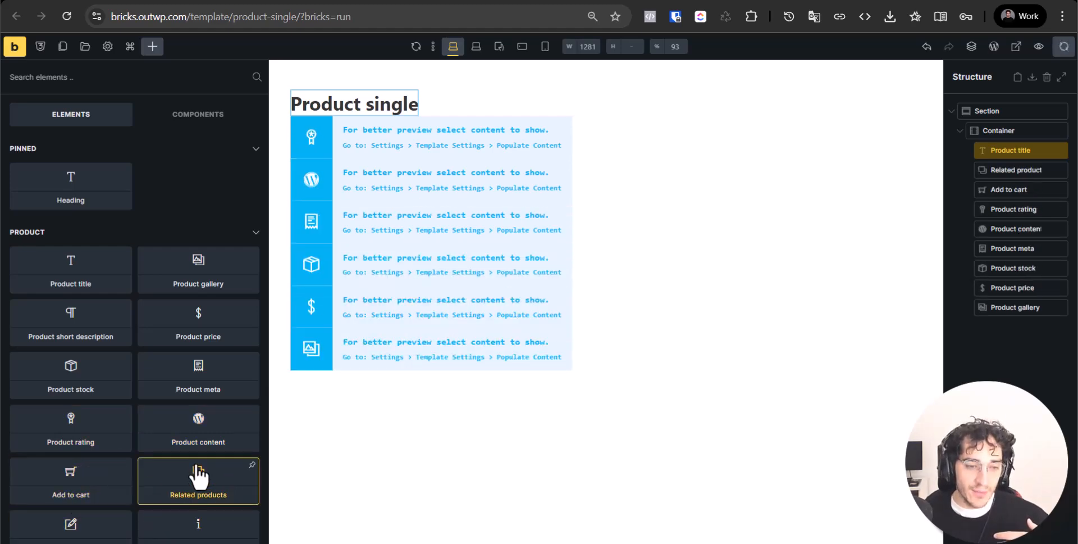
Add Product additional information, reviews, tabs and up/cross-sells elements to the container
{"action": "scroll", "coordinate": [135, 371], "scroll_direction": "down", "scroll_amount": 7}
{"action": "scroll", "coordinate": [191, 337], "scroll_direction": "up", "scroll_amount": 3}
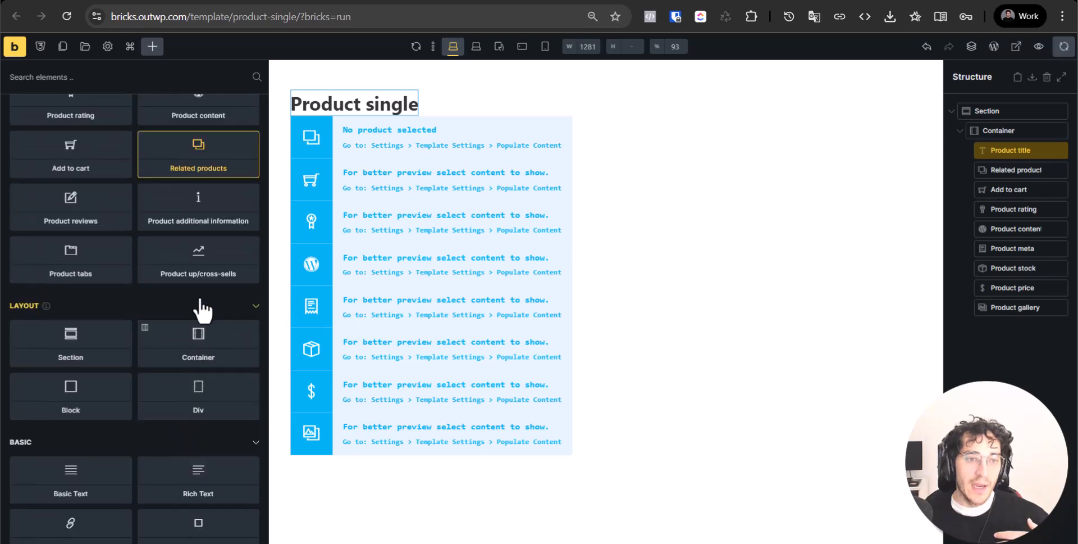
{"action": "left_click", "coordinate": [178, 260]}
{"action": "left_click", "coordinate": [107, 268]}
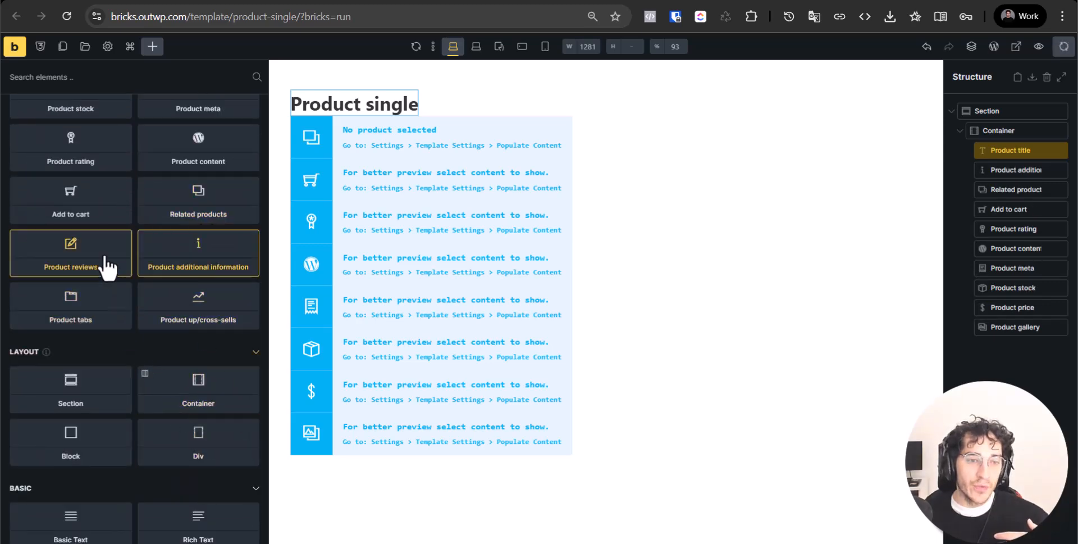
{"action": "left_click", "coordinate": [71, 307]}
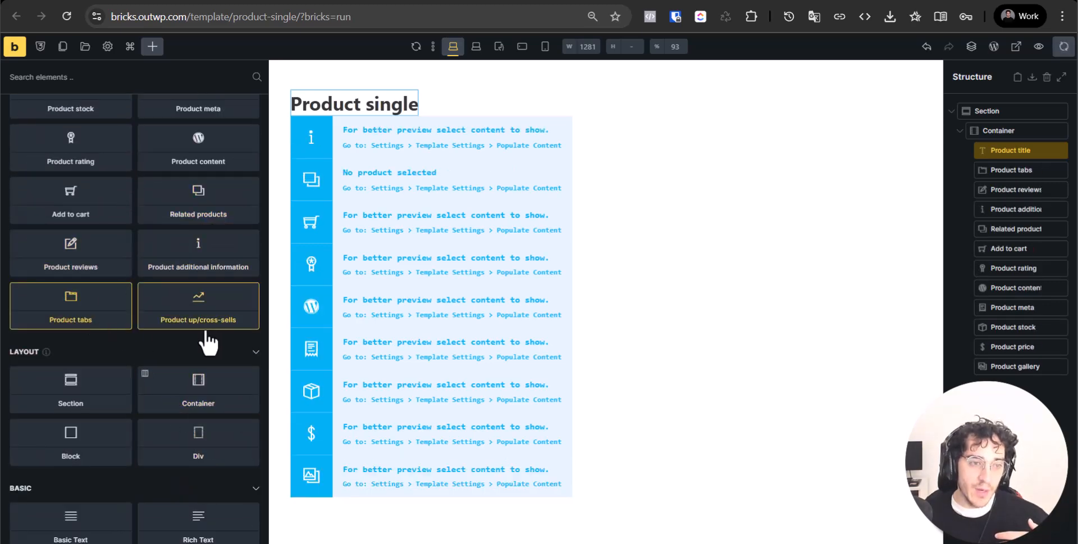
{"action": "left_click", "coordinate": [217, 338]}
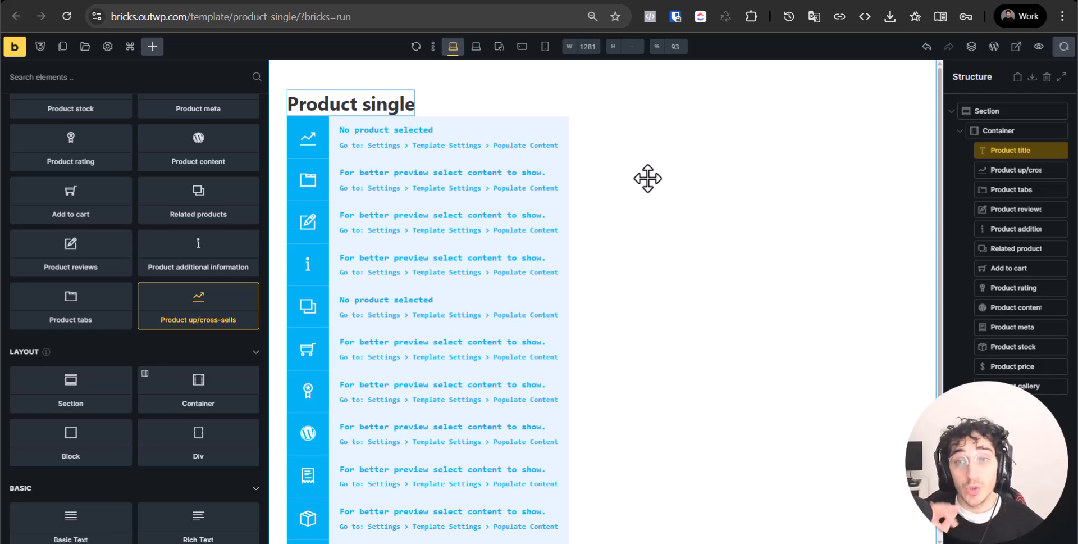
Set the Product title's typography colour to the purple swatch (#9c27b0)
{"action": "left_click", "coordinate": [1016, 170]}
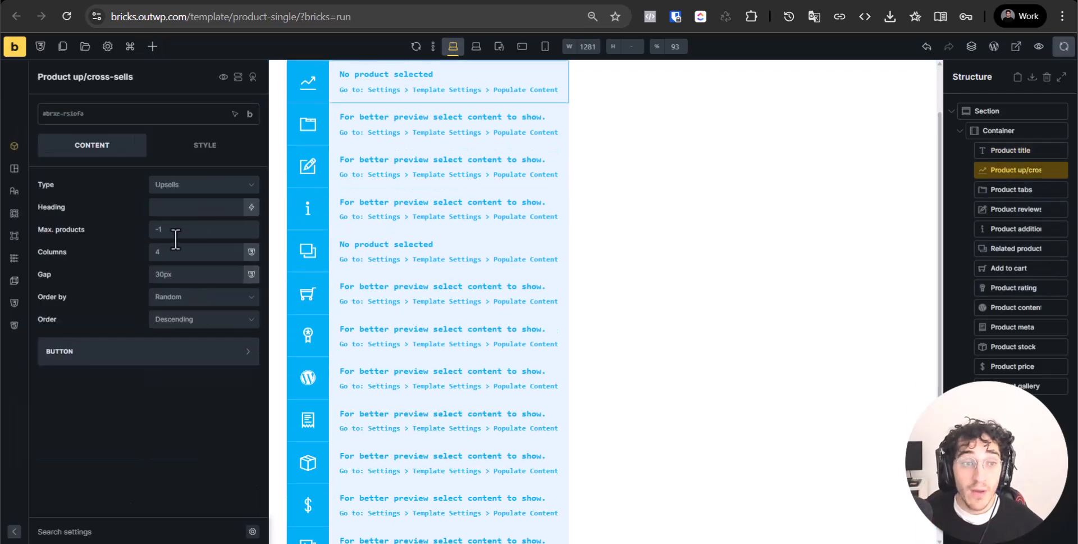
{"action": "left_click", "coordinate": [1001, 150]}
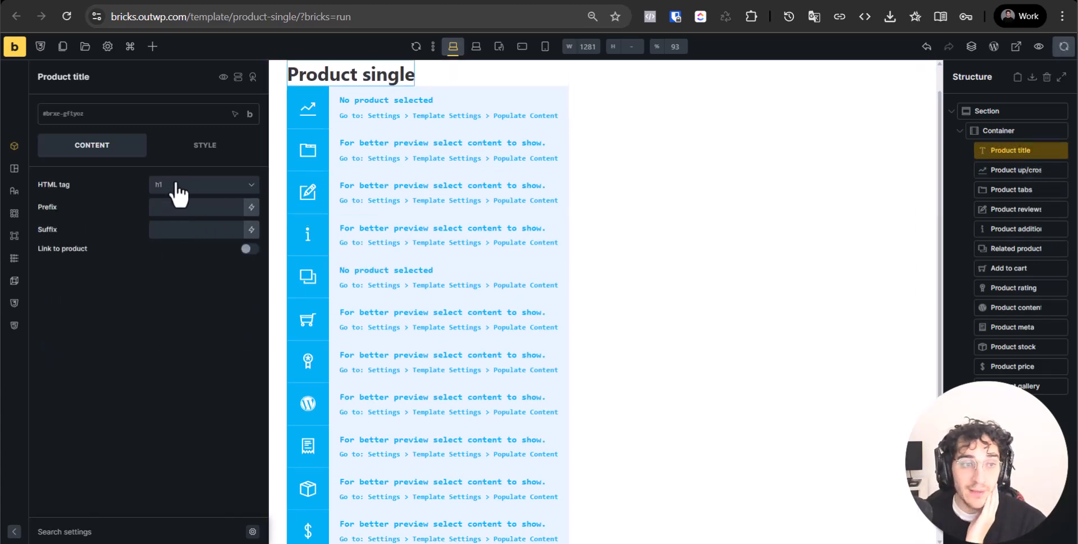
{"action": "scroll", "coordinate": [409, 233], "scroll_direction": "up", "scroll_amount": 1}
{"action": "left_click", "coordinate": [204, 144]}
{"action": "left_click", "coordinate": [225, 220]}
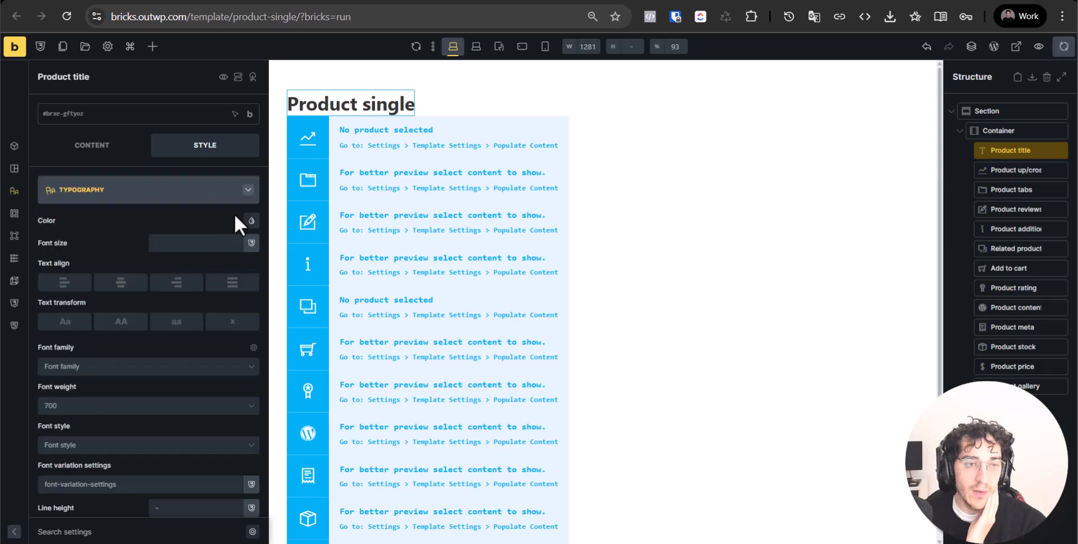
{"action": "left_click", "coordinate": [251, 220]}
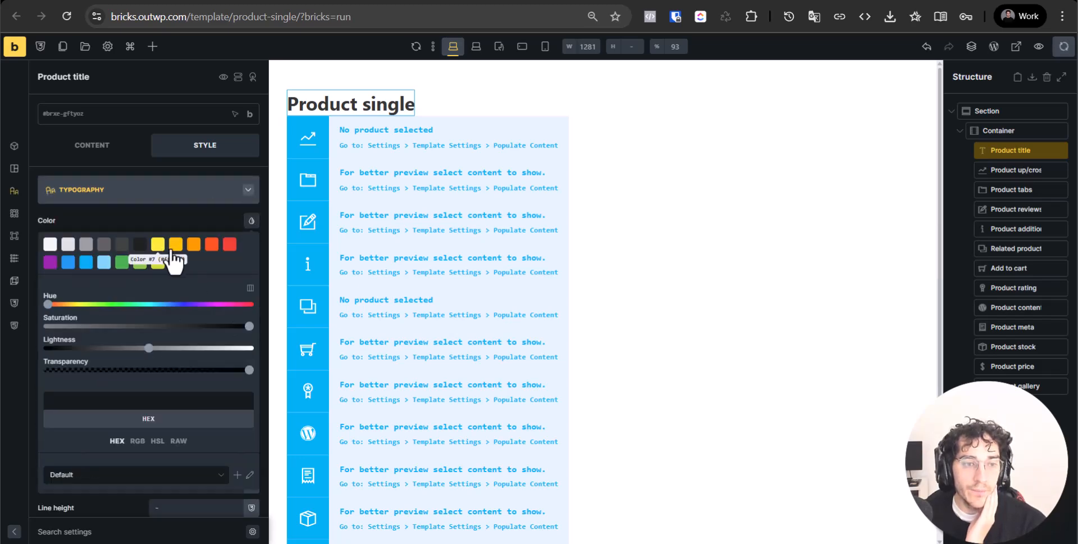
{"action": "left_click", "coordinate": [50, 261]}
{"action": "double_click", "coordinate": [166, 216]}
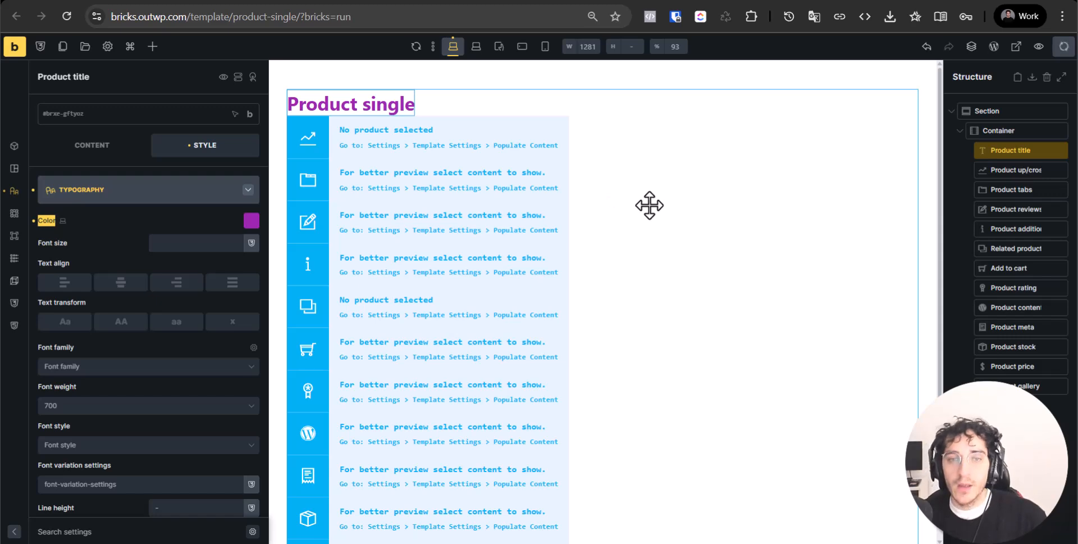
{"action": "left_click", "coordinate": [580, 214]}
{"action": "left_click", "coordinate": [1022, 151]}
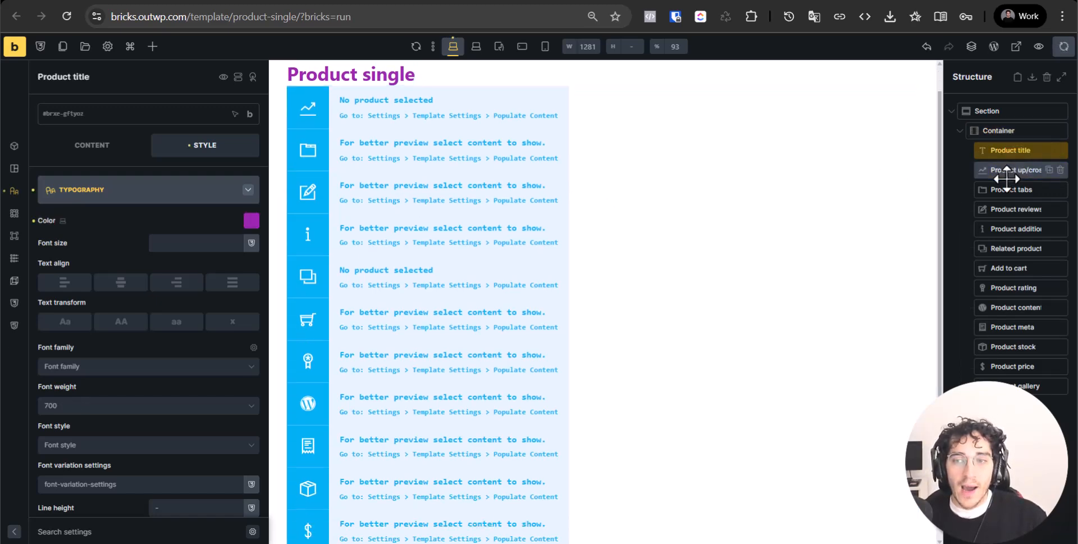
{"action": "left_click", "coordinate": [1007, 171]}
Save the template, then delete the Product up/cross-sells, tabs and reviews elements
{"action": "key", "text": "ctrl+s"}
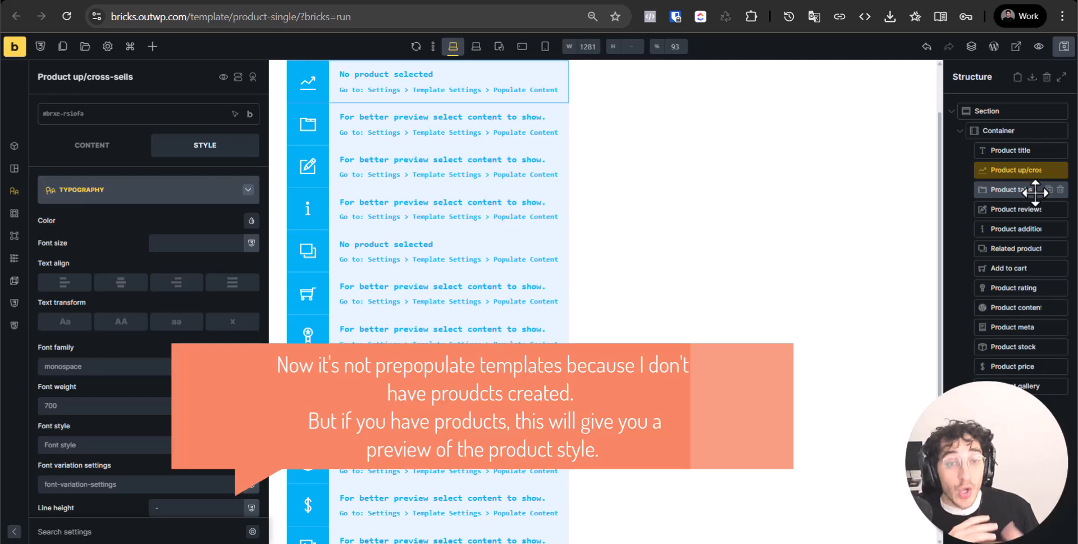
{"action": "scroll", "coordinate": [563, 156], "scroll_direction": "up", "scroll_amount": 2}
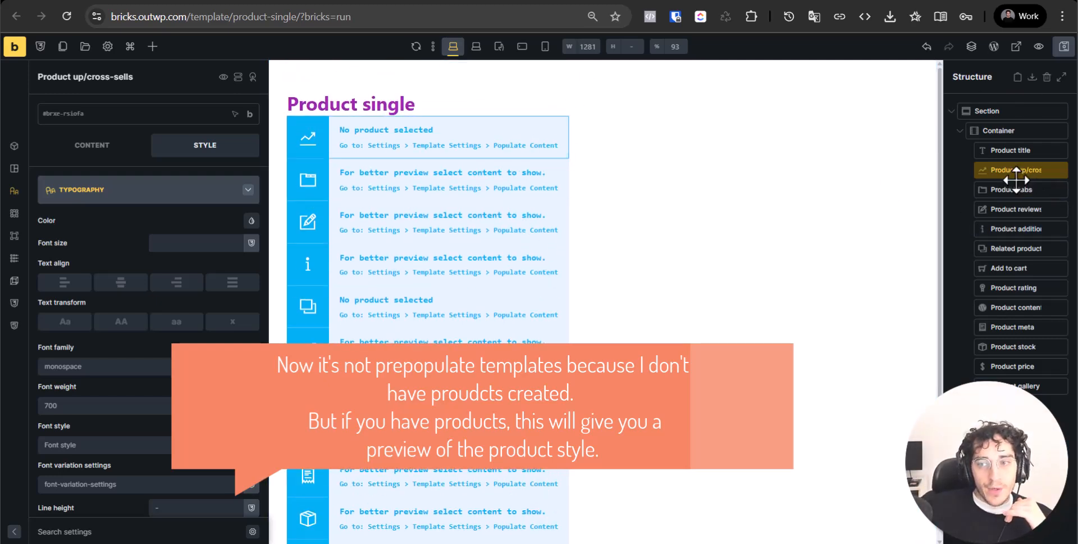
{"action": "left_click", "coordinate": [1060, 170]}
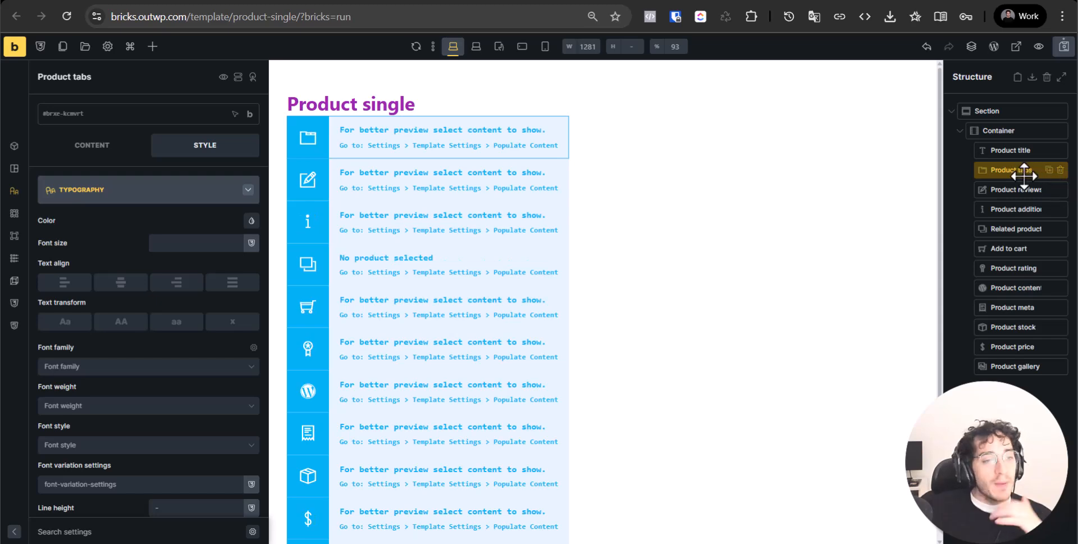
{"action": "left_click", "coordinate": [1060, 170]}
{"action": "left_click", "coordinate": [1061, 170]}
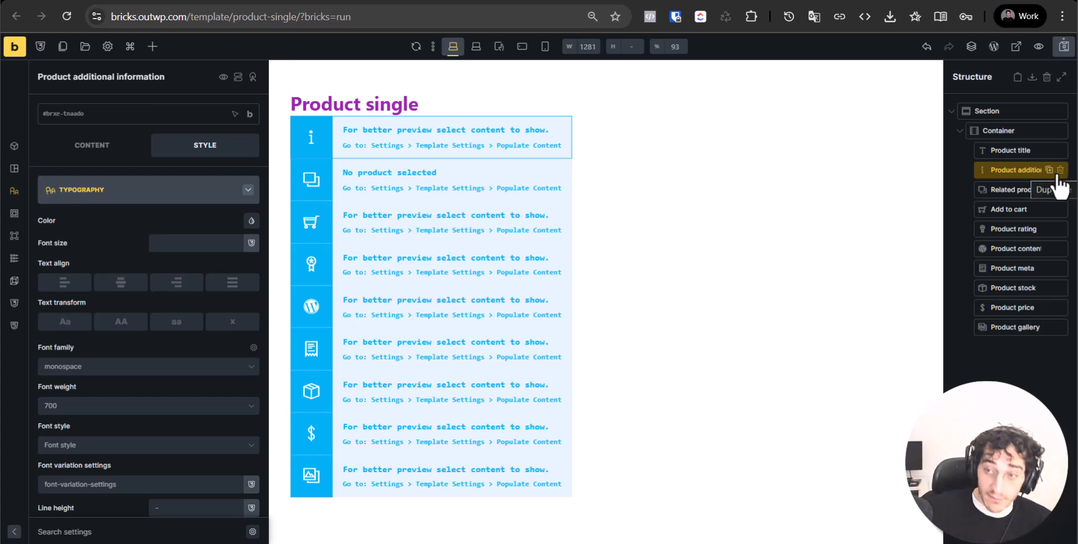
Delete the Product additional information and Related products elements, then exit via the Bricks logo
{"action": "left_click", "coordinate": [1029, 286]}
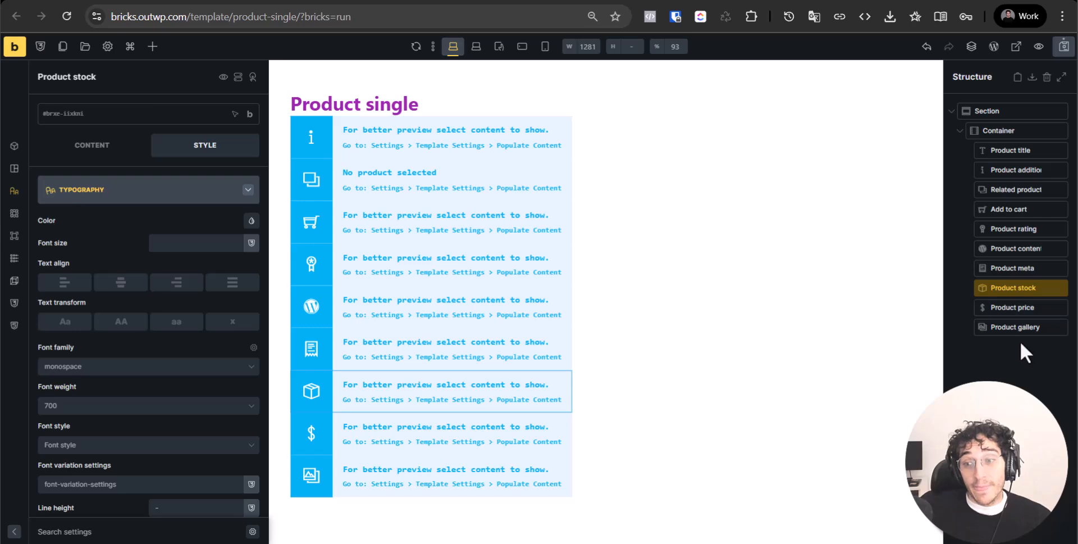
{"action": "left_click", "coordinate": [1023, 328]}
{"action": "left_click", "coordinate": [1013, 192]}
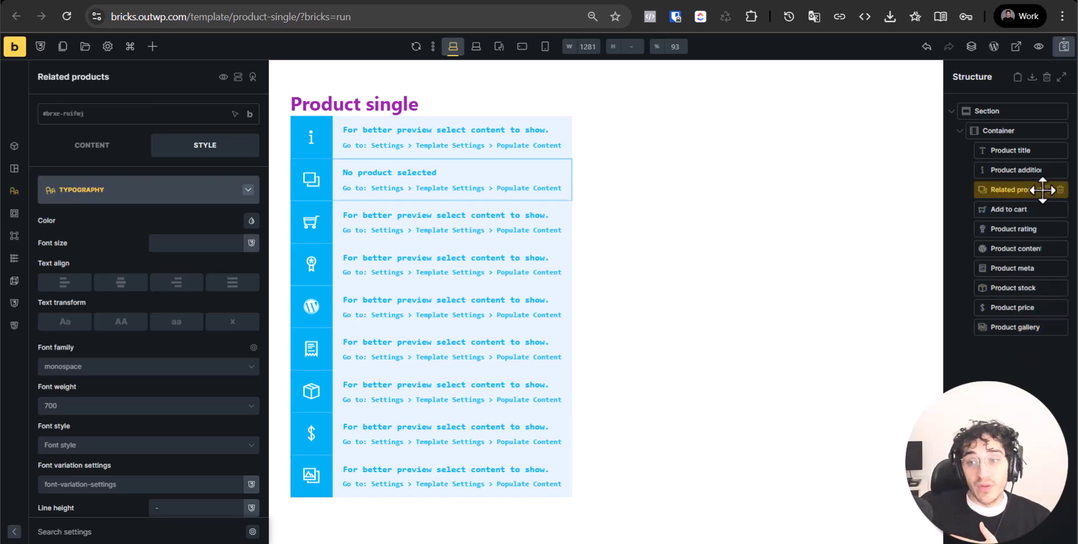
{"action": "left_click", "coordinate": [1060, 170]}
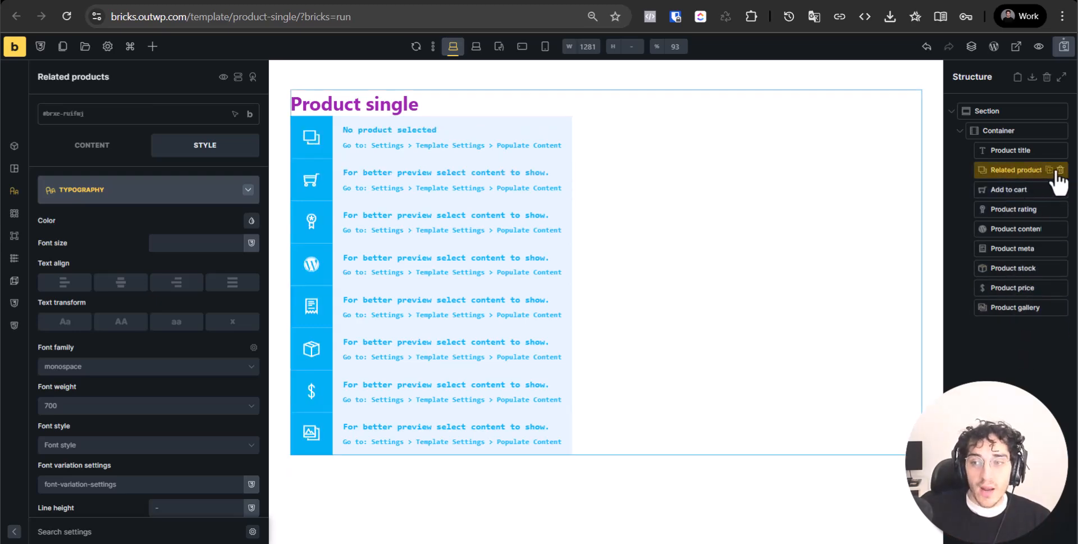
{"action": "left_click", "coordinate": [1059, 170]}
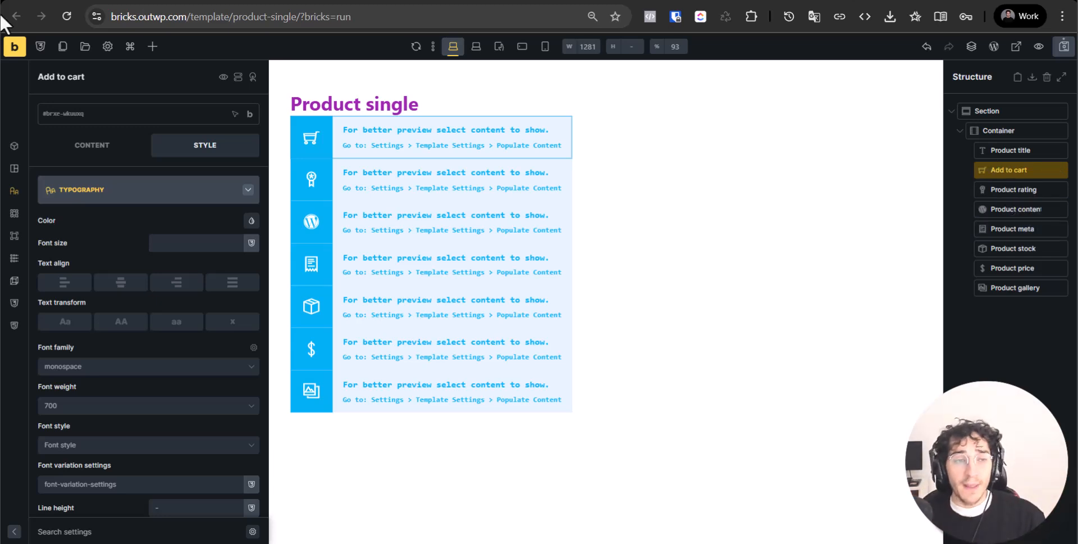
{"action": "left_click", "coordinate": [15, 47]}
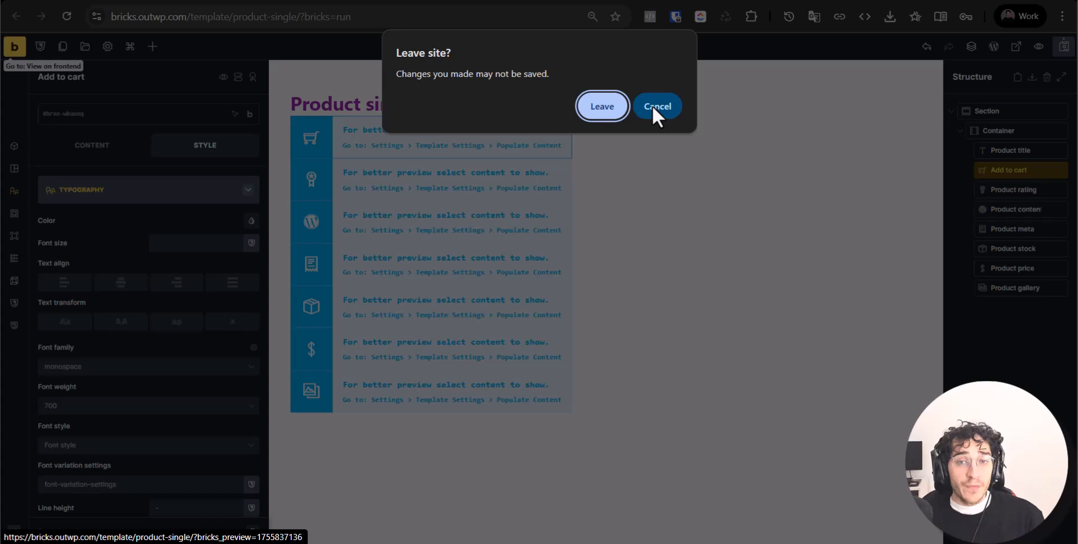
Leave the builder and start a new template from Bricks > Templates
{"action": "left_click", "coordinate": [607, 115]}
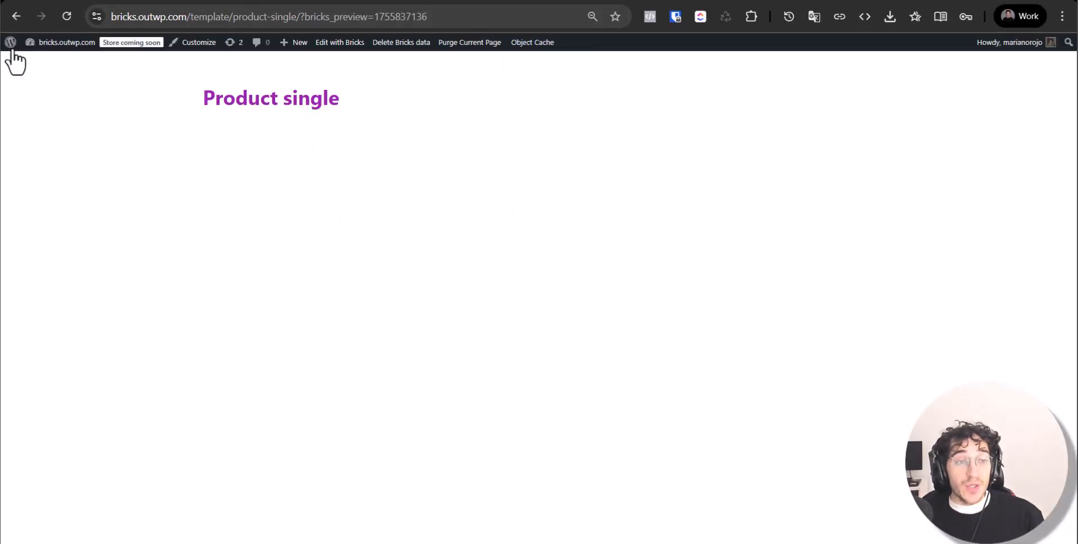
{"action": "left_click", "coordinate": [19, 65]}
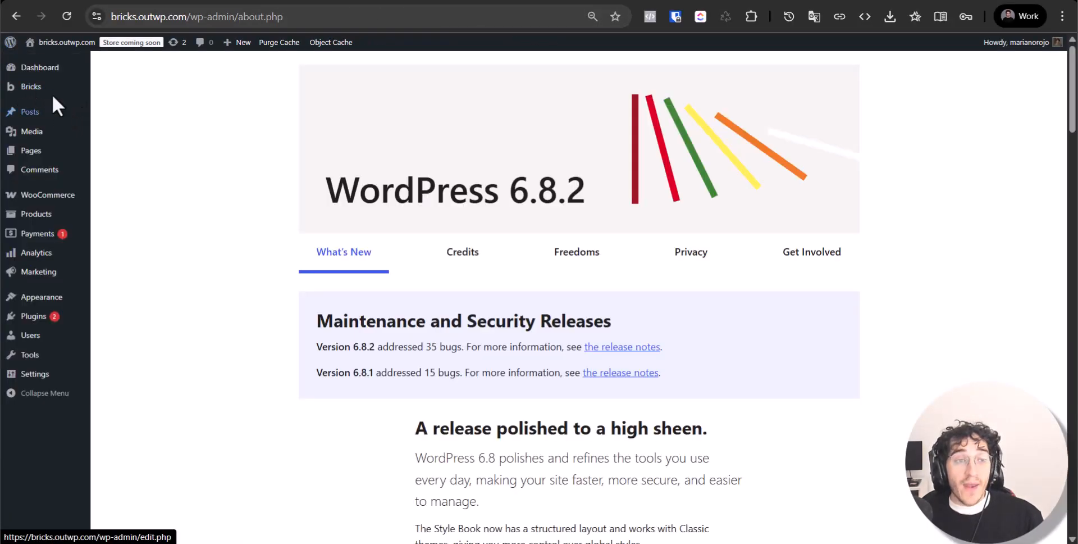
{"action": "mouse_move", "coordinate": [52, 91]}
{"action": "left_click", "coordinate": [161, 107]}
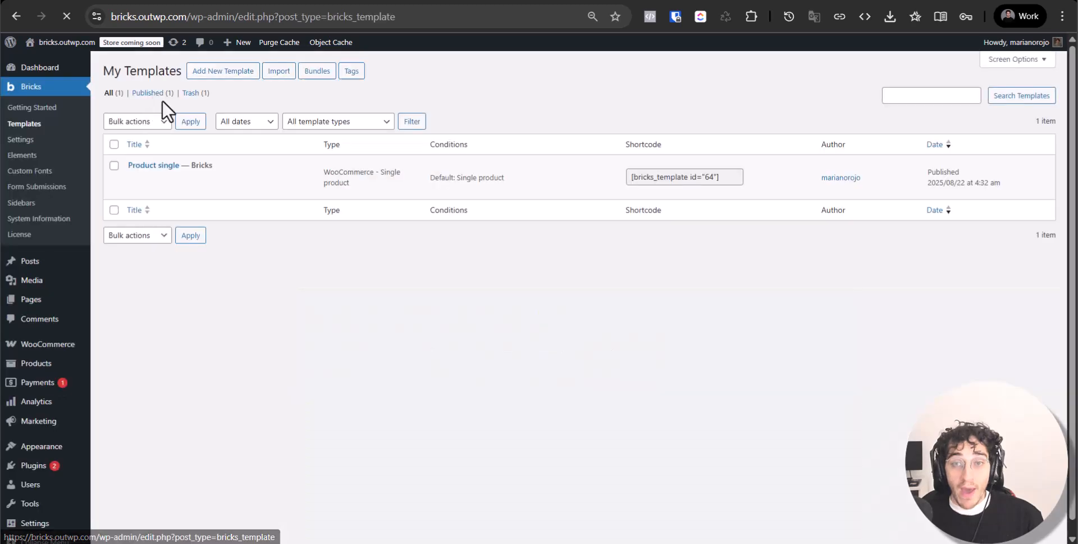
{"action": "left_click", "coordinate": [244, 79]}
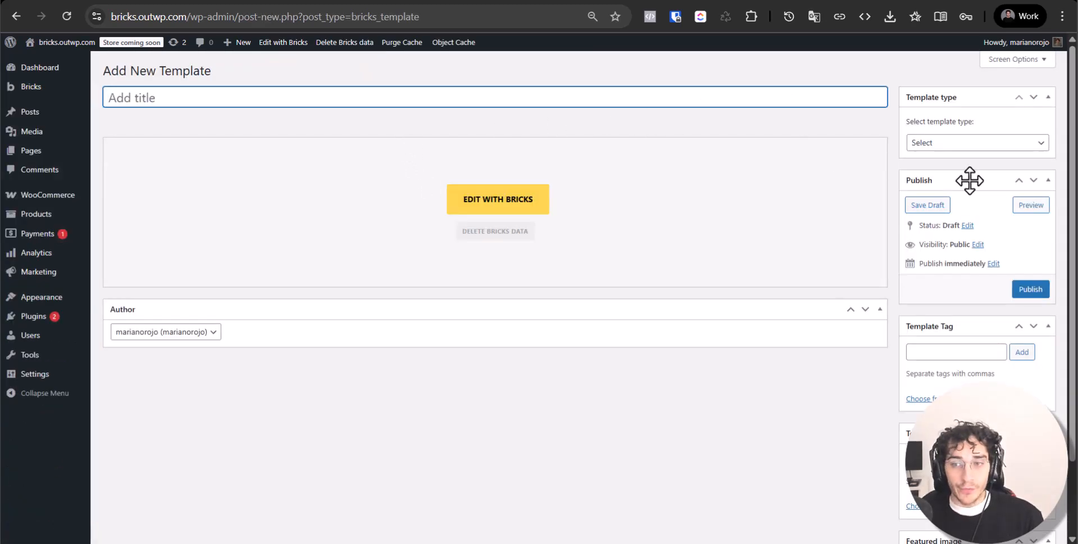
Set the template type to WooCommerce - Account - Dashboard and title it 'Dashboard'
{"action": "left_click", "coordinate": [983, 145]}
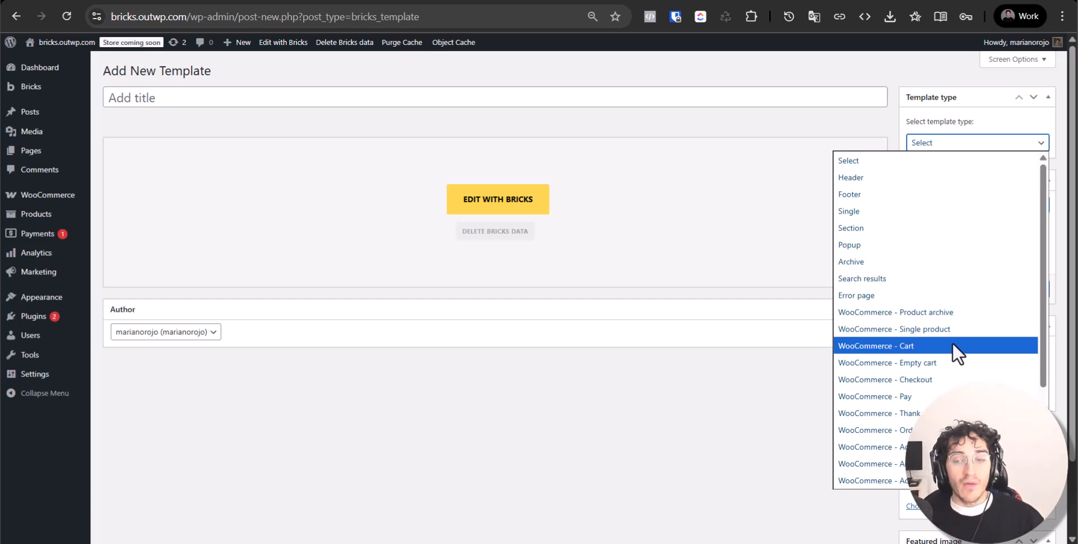
{"action": "scroll", "coordinate": [955, 413], "scroll_direction": "down", "scroll_amount": 3}
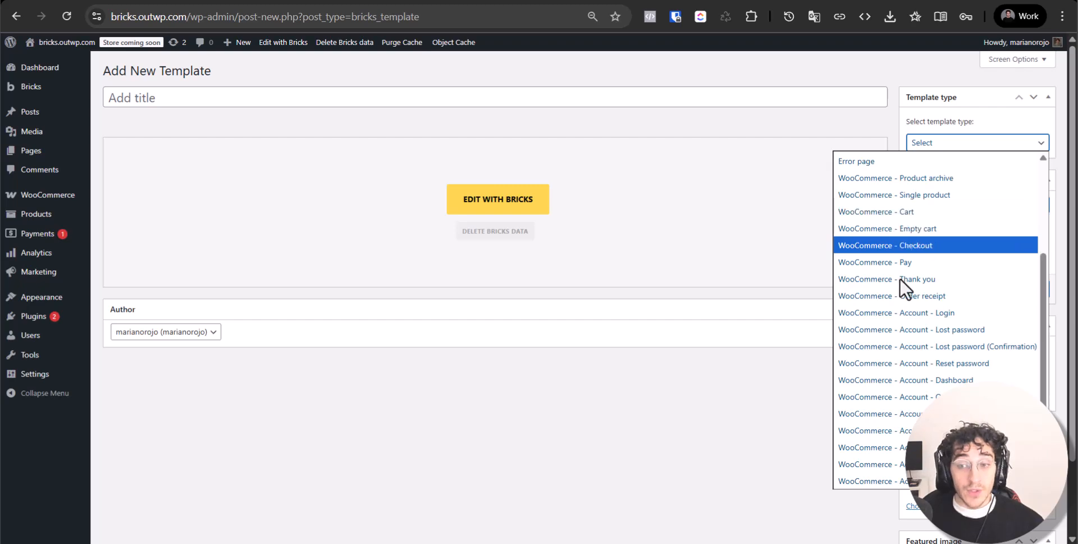
{"action": "scroll", "coordinate": [919, 251], "scroll_direction": "up", "scroll_amount": 3}
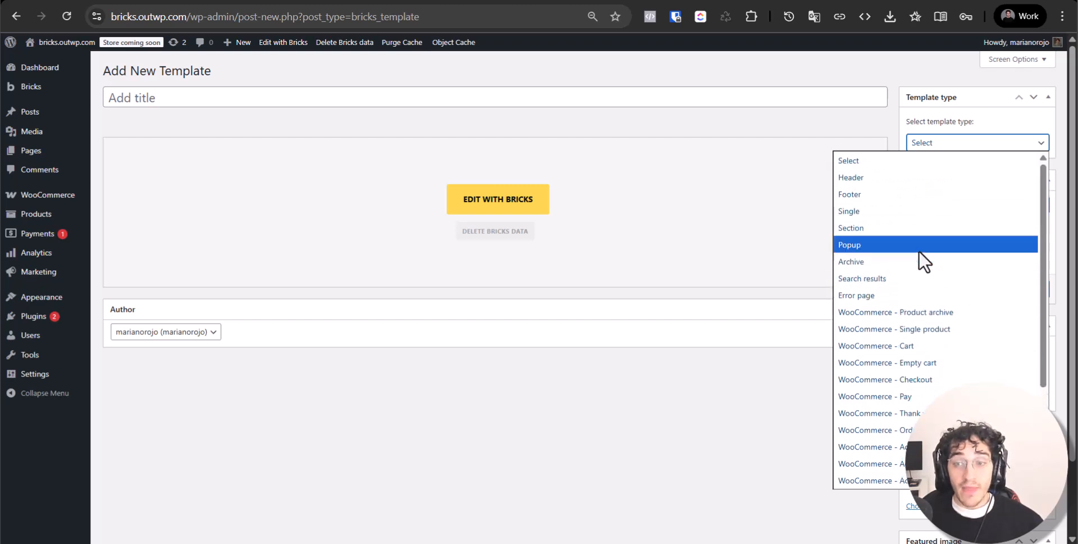
{"action": "scroll", "coordinate": [952, 224], "scroll_direction": "down", "scroll_amount": 3}
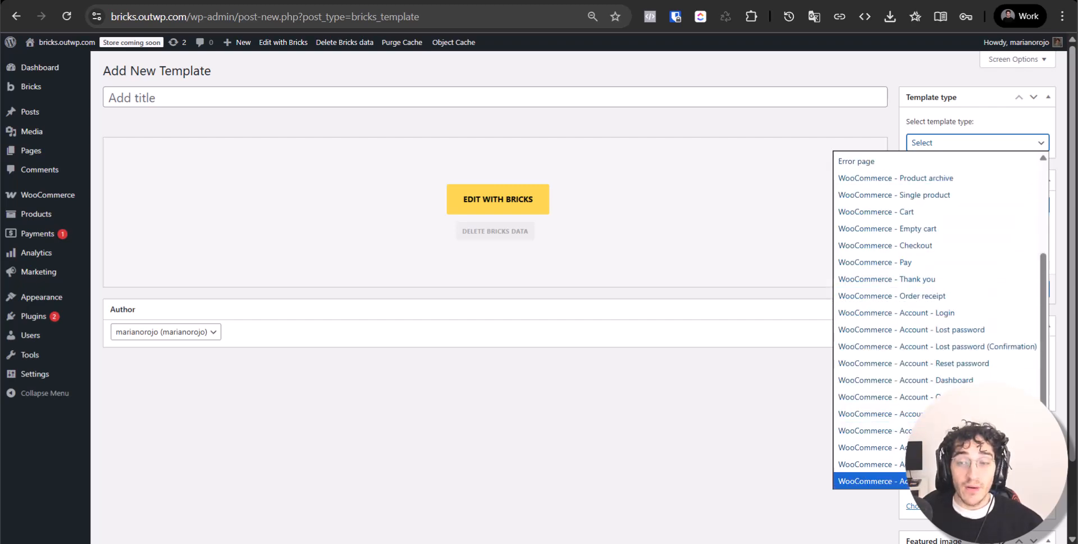
{"action": "left_click", "coordinate": [960, 379]}
{"action": "left_click", "coordinate": [402, 97]}
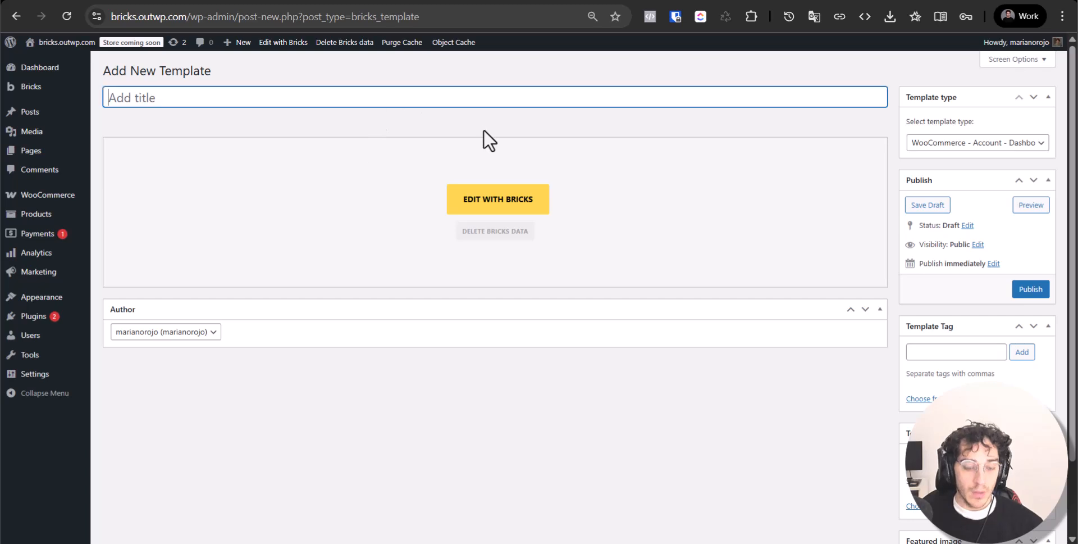
{"action": "type", "text": "Sad"}
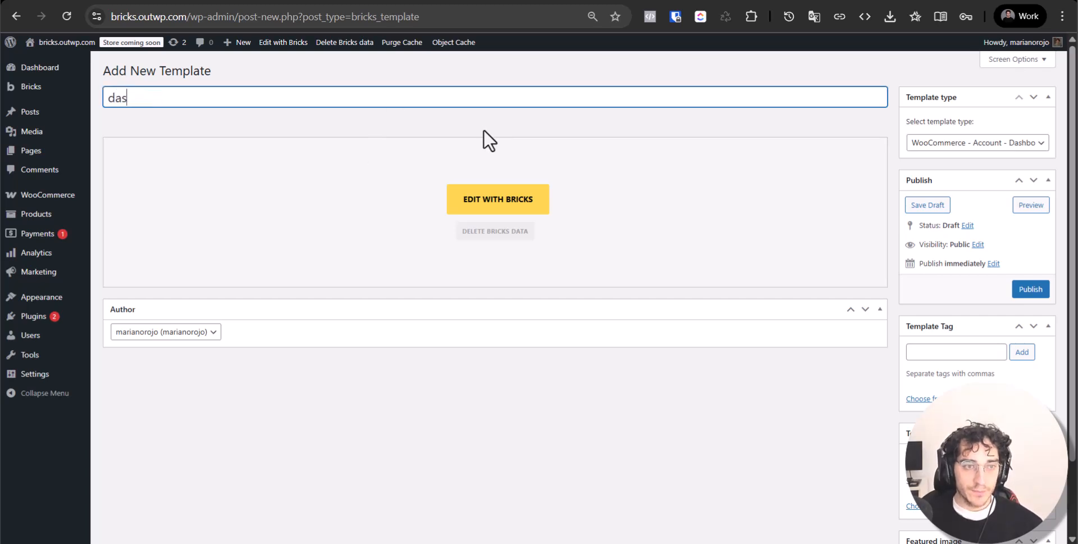
{"action": "key", "text": "ctrl+a"}
{"action": "type", "text": "Das"}
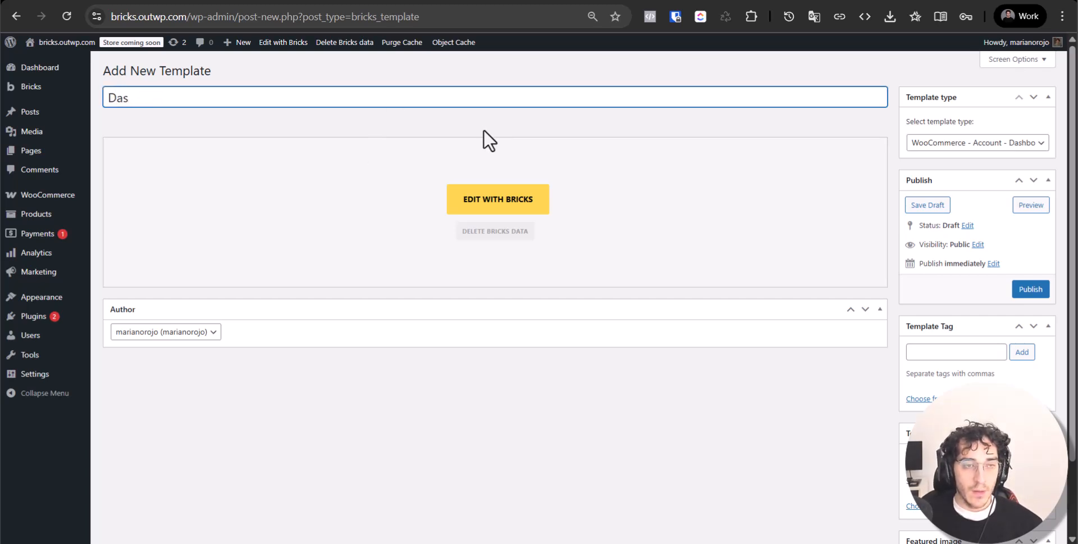
{"action": "type", "text": "hboard"}
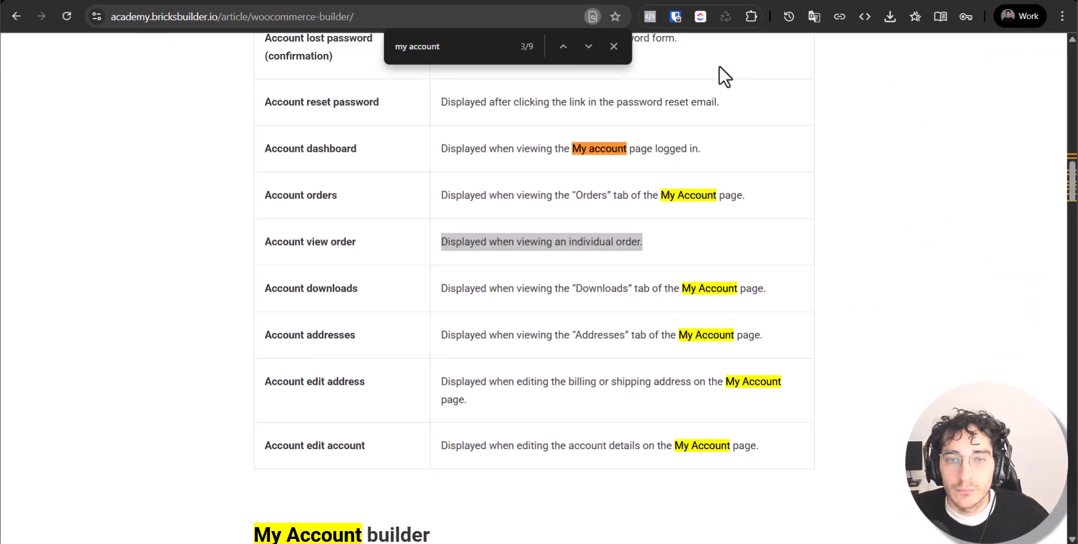
{"action": "left_click", "coordinate": [995, 302]}
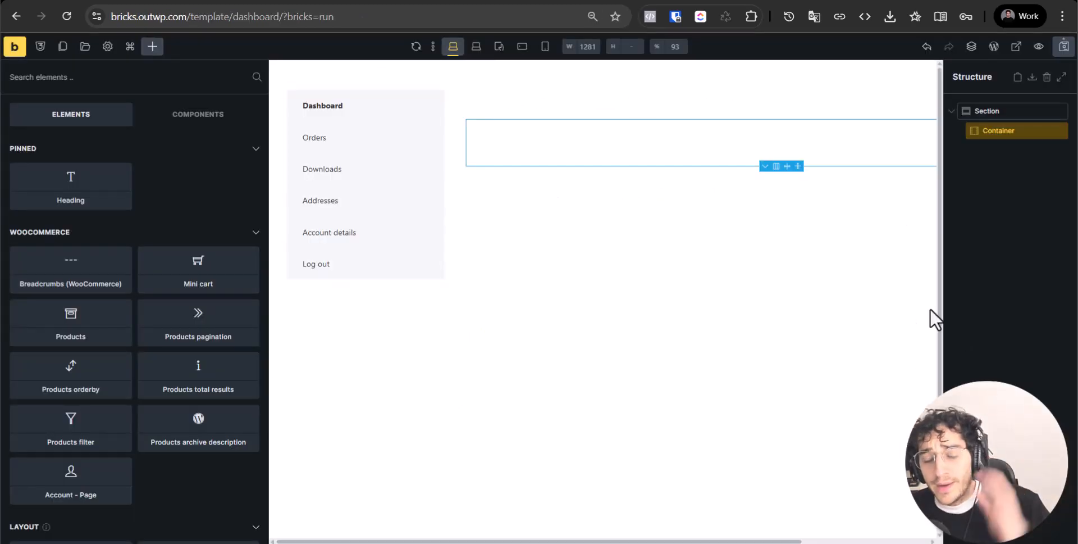
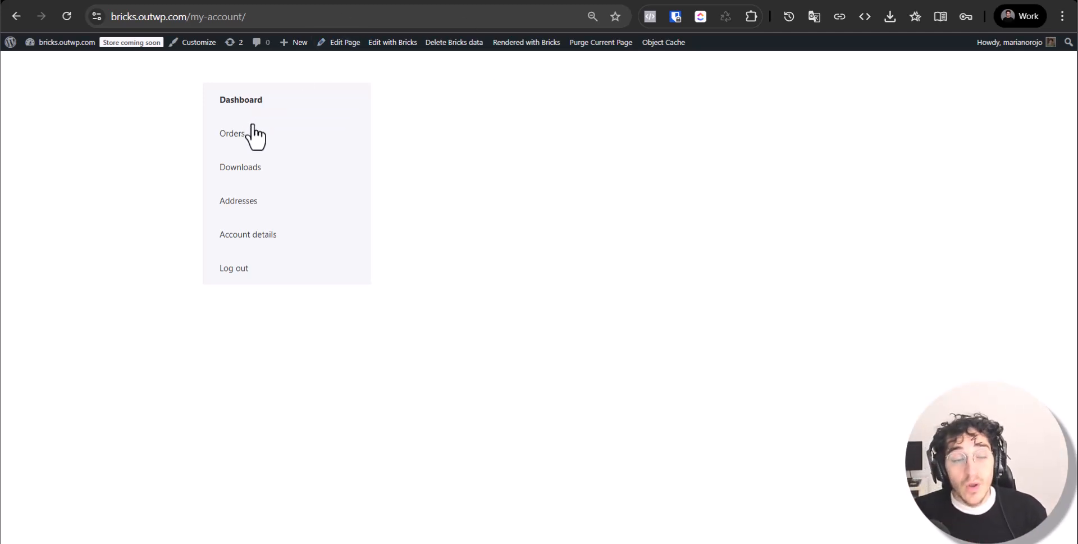
Add a heading reading 'Hello welcome to you're dashboard' to the dashboard template's container
{"action": "left_click_drag", "start_coordinate": [173, 156], "coordinate": [255, 132]}
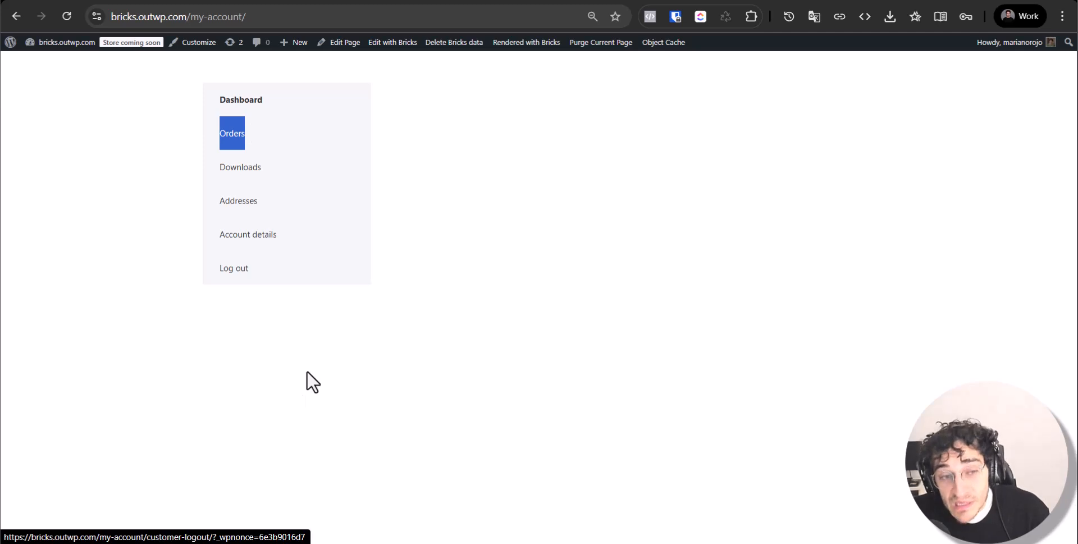
{"action": "left_click_drag", "start_coordinate": [308, 381], "coordinate": [208, 102]}
{"action": "left_click", "coordinate": [218, 235]}
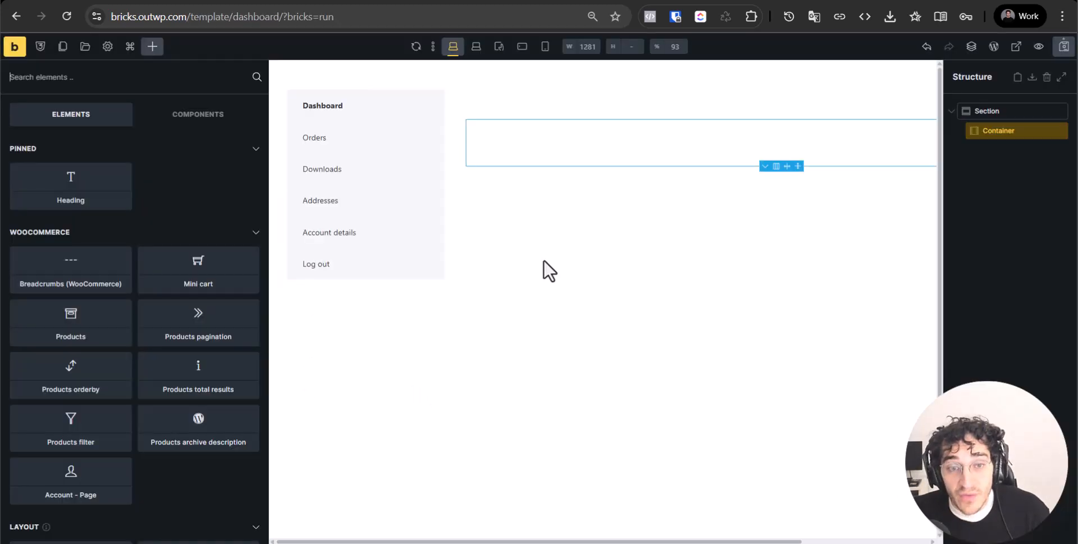
{"action": "left_click", "coordinate": [49, 202]}
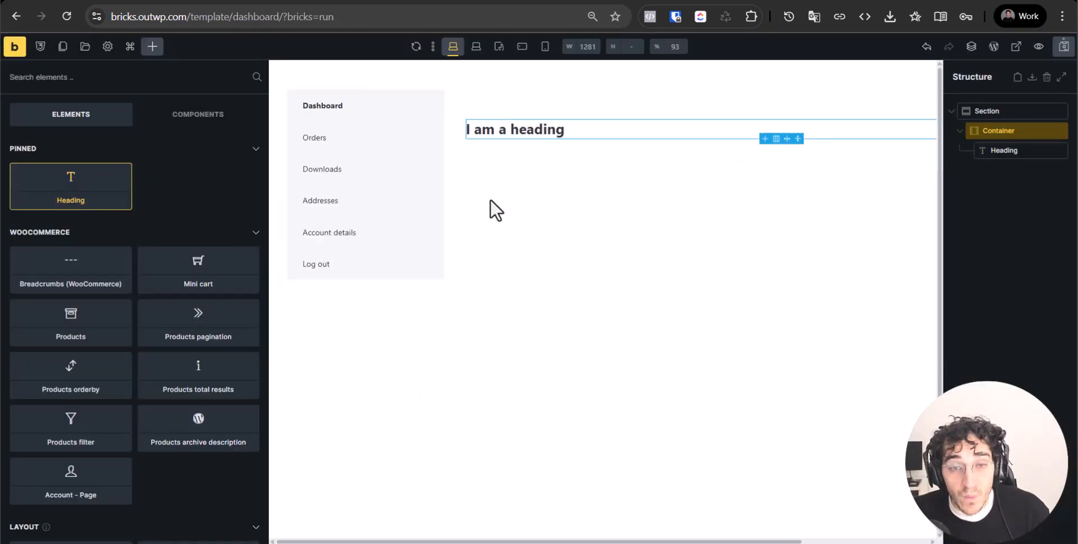
{"action": "triple_click", "coordinate": [484, 128]}
{"action": "type", "text": "Hello w"}
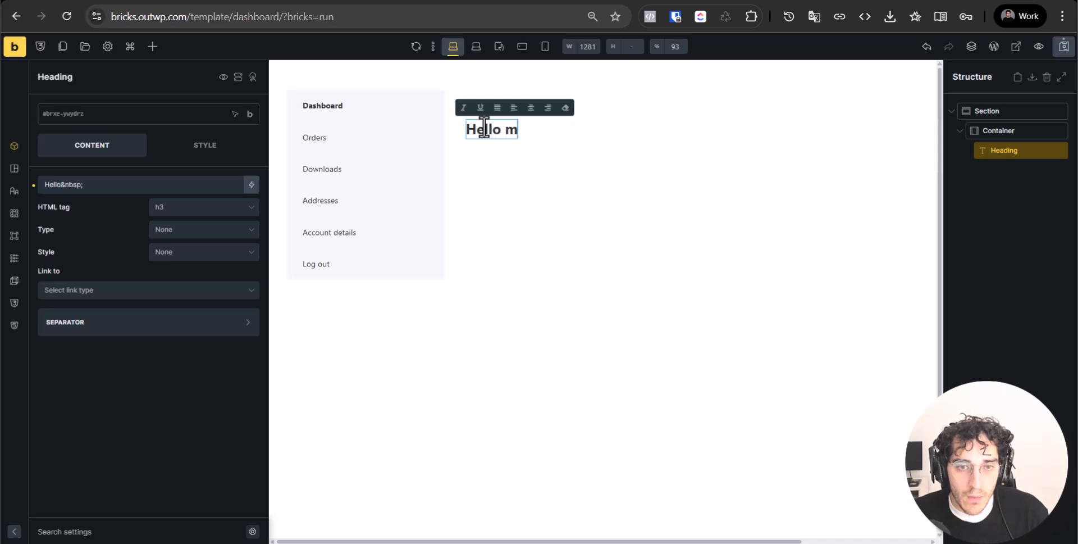
{"action": "key", "text": "BackSpace"}
{"action": "type", "text": "We"}
{"action": "key", "text": "BackSpace"}
{"action": "key", "text": "BackSpace"}
{"action": "type", "text": "welcome to "}
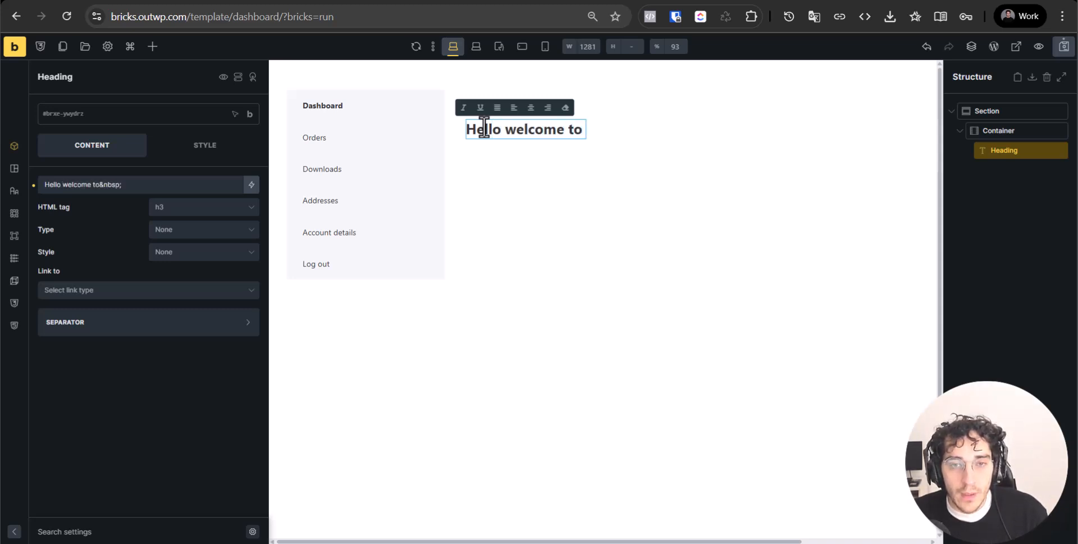
{"action": "type", "text": "you're "}
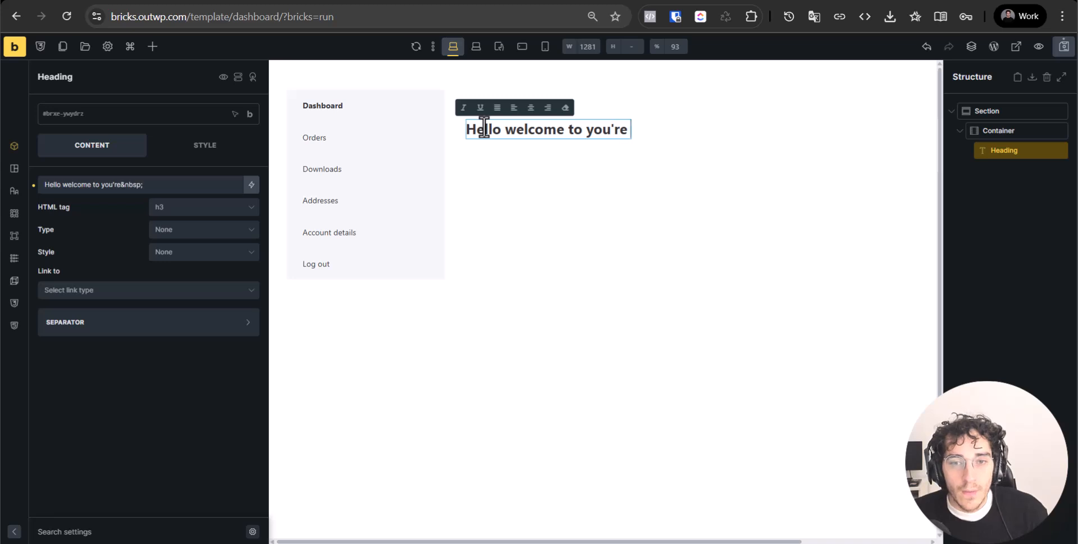
{"action": "type", "text": "dashboard."}
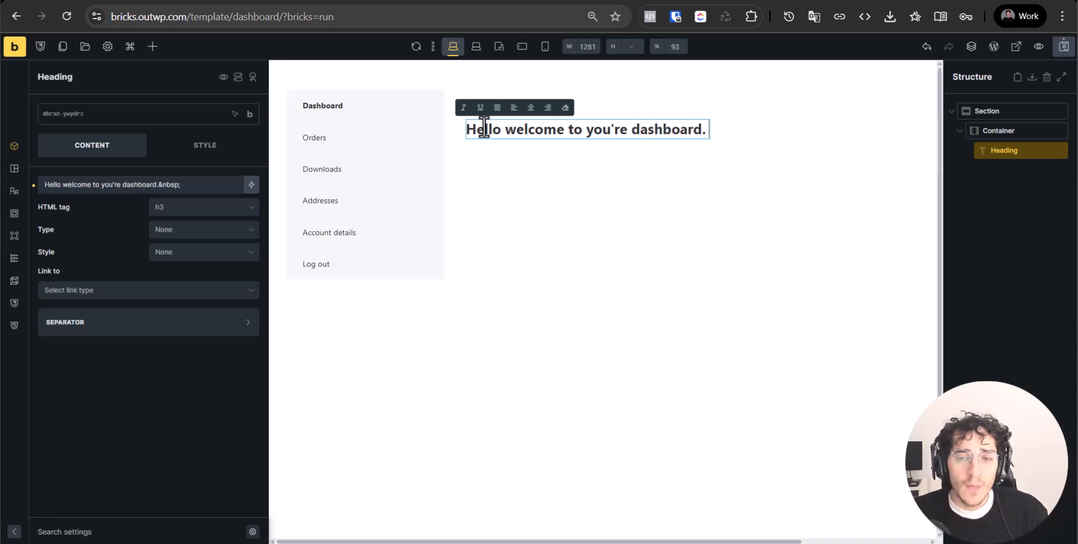
Remove the stray &nbsp; code and the trailing period from the heading text
{"action": "left_click", "coordinate": [189, 185]}
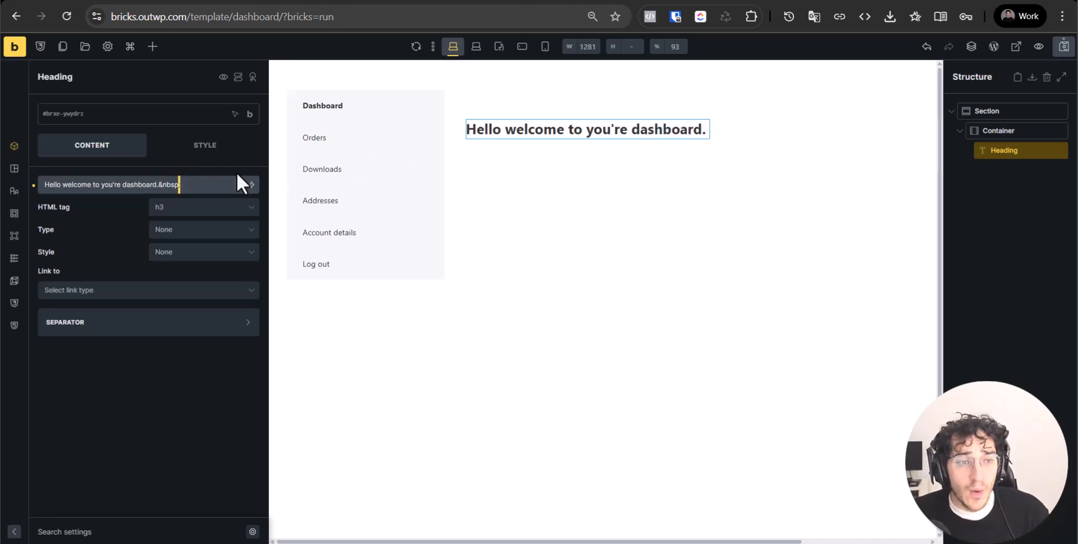
{"action": "key", "text": "Left"}
{"action": "key", "text": "Left"}
{"action": "key", "text": "Right"}
{"action": "key", "text": "Delete"}
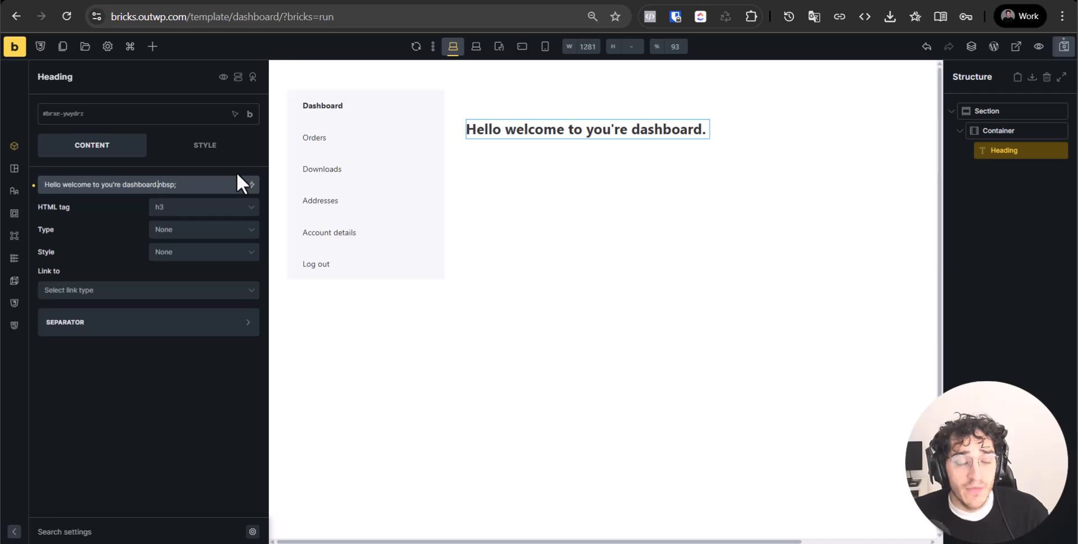
{"action": "key", "text": "shift+End"}
{"action": "key", "text": "Delete"}
{"action": "key", "text": "BackSpace"}
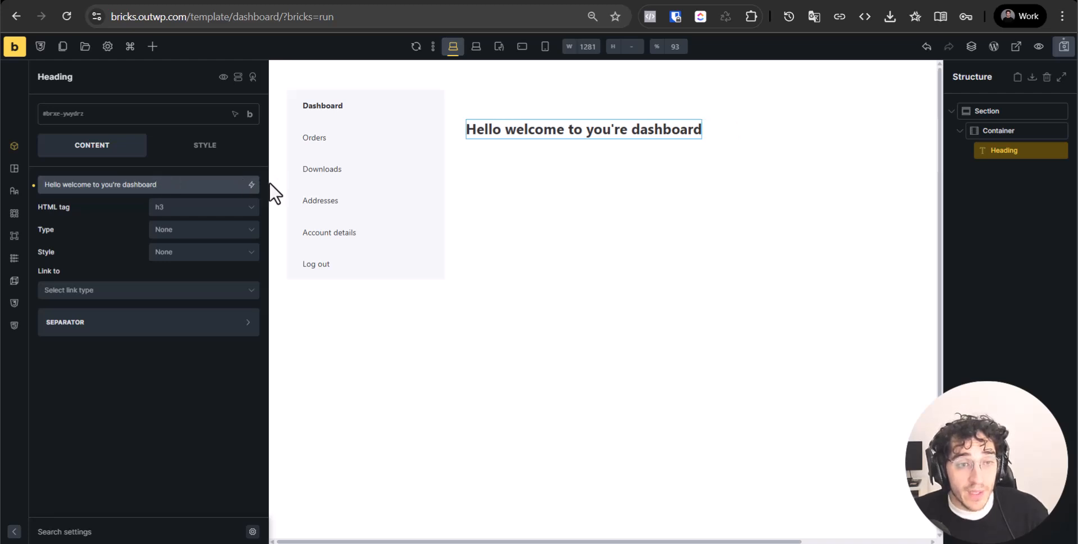
{"action": "left_click", "coordinate": [251, 184]}
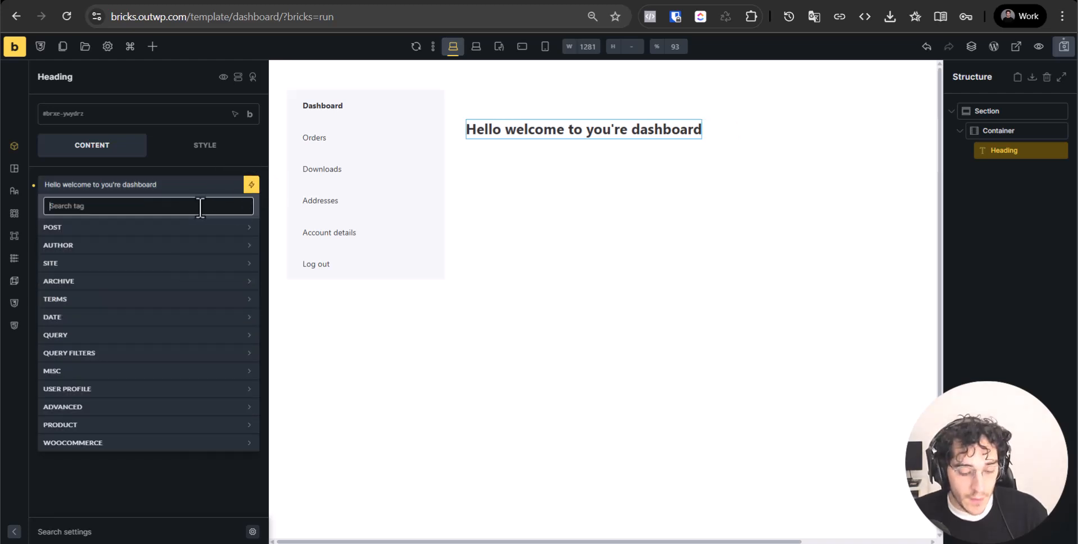
End the heading with the {wp_user_first_name} tag instead of the display name tag
{"action": "type", "text": "name"}
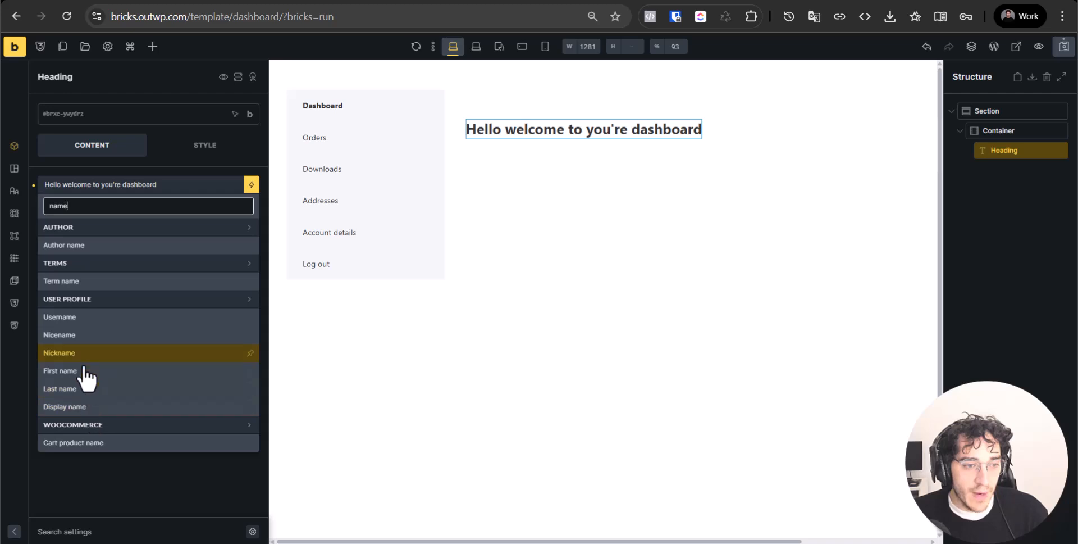
{"action": "left_click", "coordinate": [90, 407]}
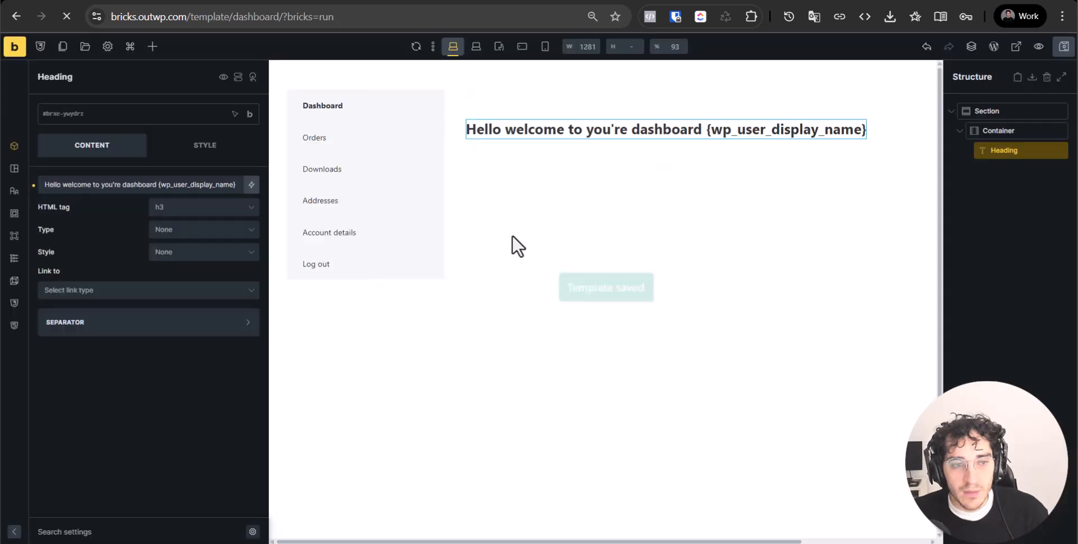
{"action": "left_click_drag", "start_coordinate": [159, 182], "coordinate": [248, 182]}
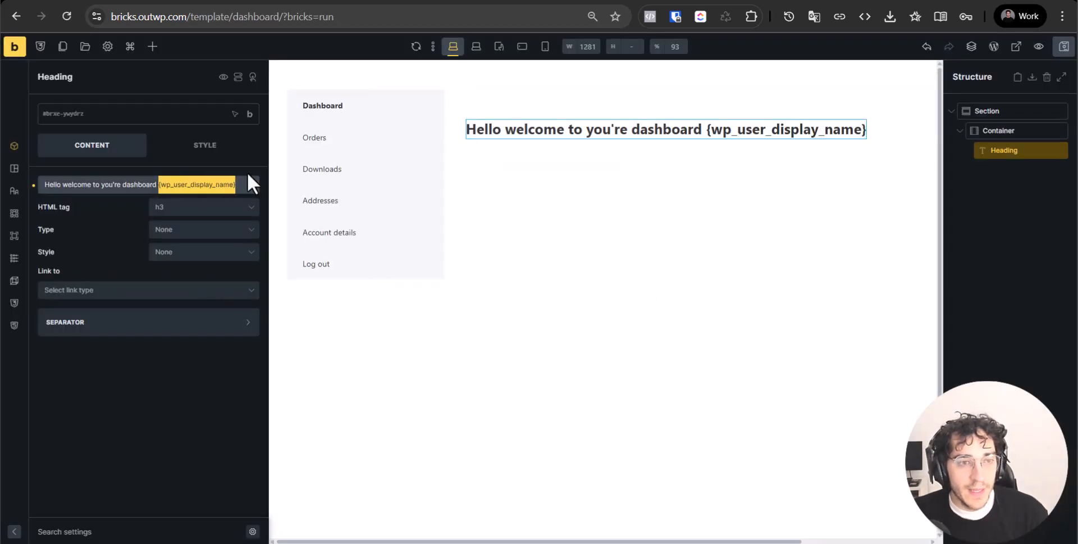
{"action": "key", "text": "BackSpace"}
{"action": "left_click", "coordinate": [252, 184]}
{"action": "type", "text": "name"}
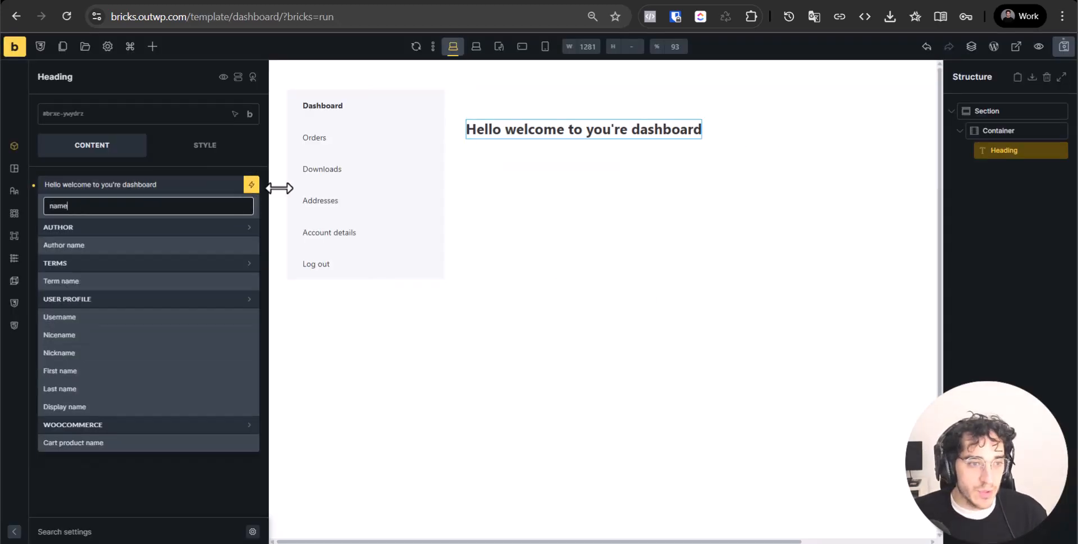
{"action": "left_click", "coordinate": [121, 370]}
Save the template and reload the live My Account page to preview the greeting
{"action": "key", "text": "ctrl+s"}
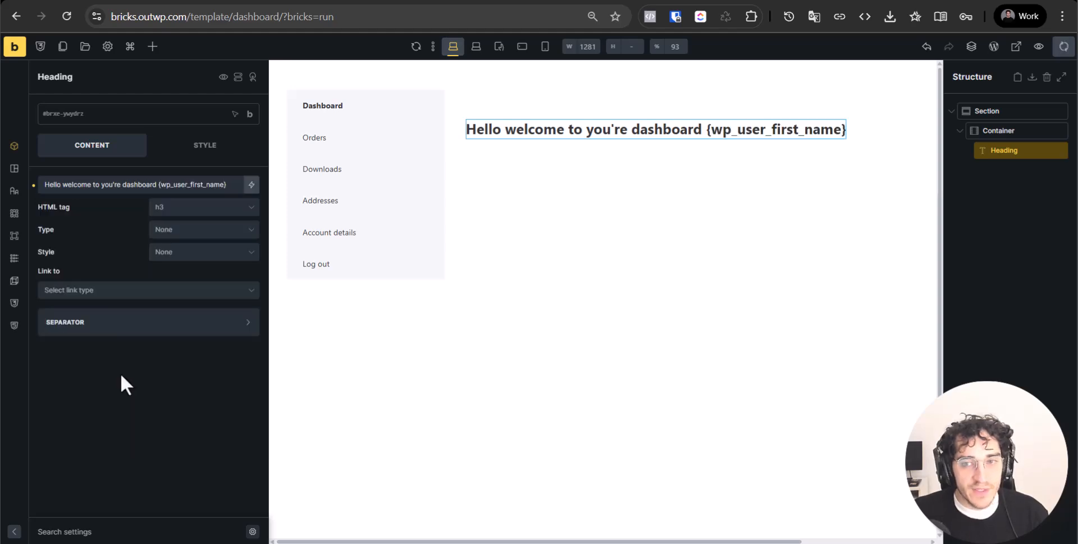
{"action": "key", "text": "ctrl+Tab"}
{"action": "key", "text": "ctrl+r"}
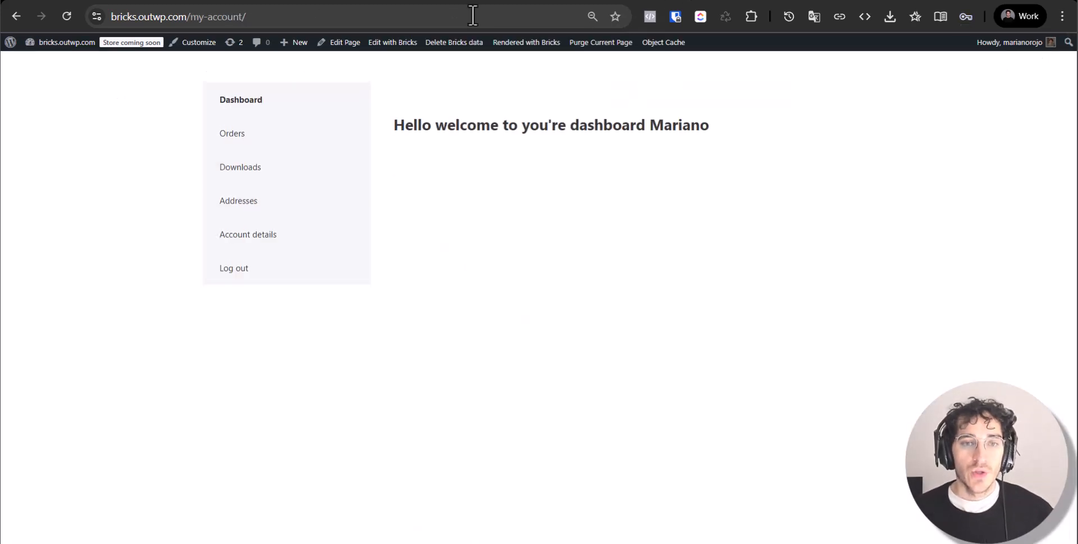
Return to the builder and browse the WooCommerce dynamic data tags without inserting one
{"action": "key", "text": "ctrl+Tab"}
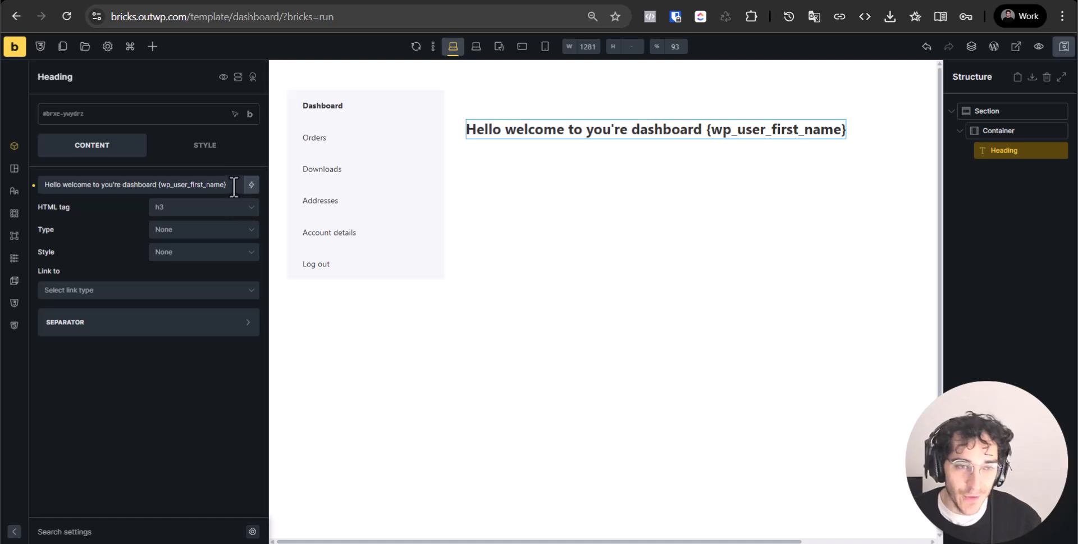
{"action": "left_click", "coordinate": [251, 184]}
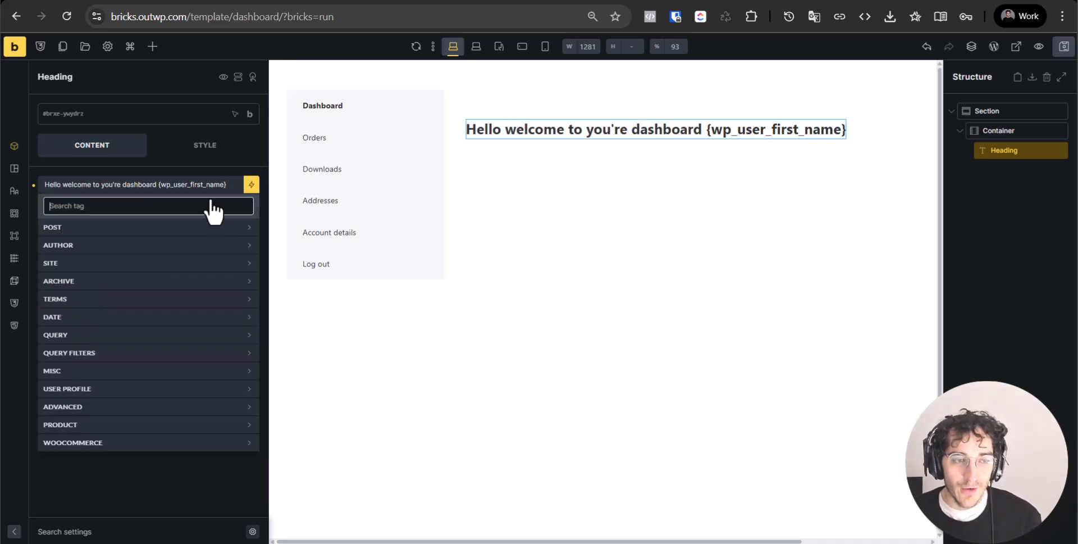
{"action": "left_click", "coordinate": [116, 442]}
{"action": "scroll", "coordinate": [118, 433], "scroll_direction": "down", "scroll_amount": 3}
{"action": "scroll", "coordinate": [117, 431], "scroll_direction": "down", "scroll_amount": 1}
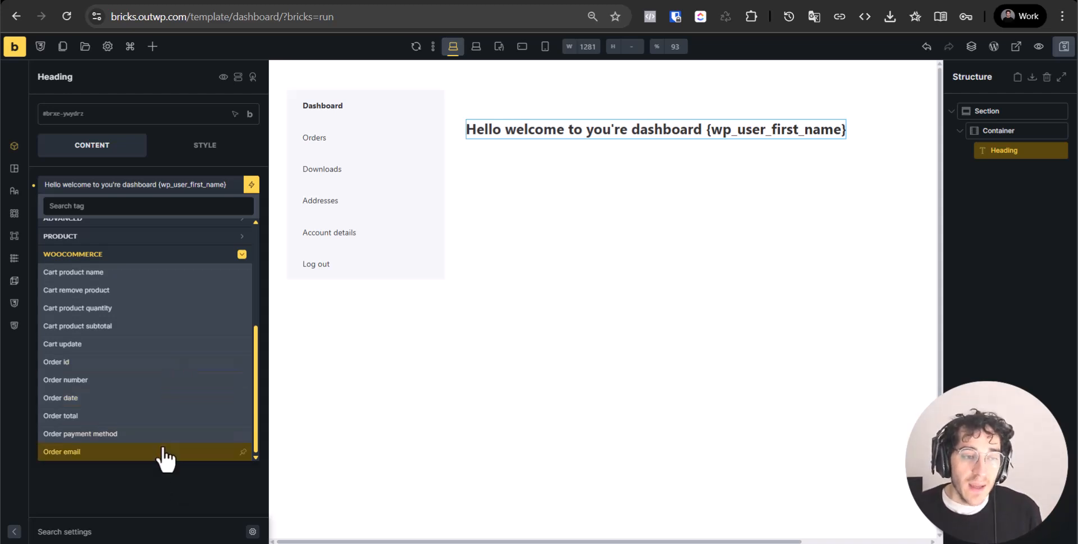
{"action": "scroll", "coordinate": [150, 298], "scroll_direction": "up", "scroll_amount": 3}
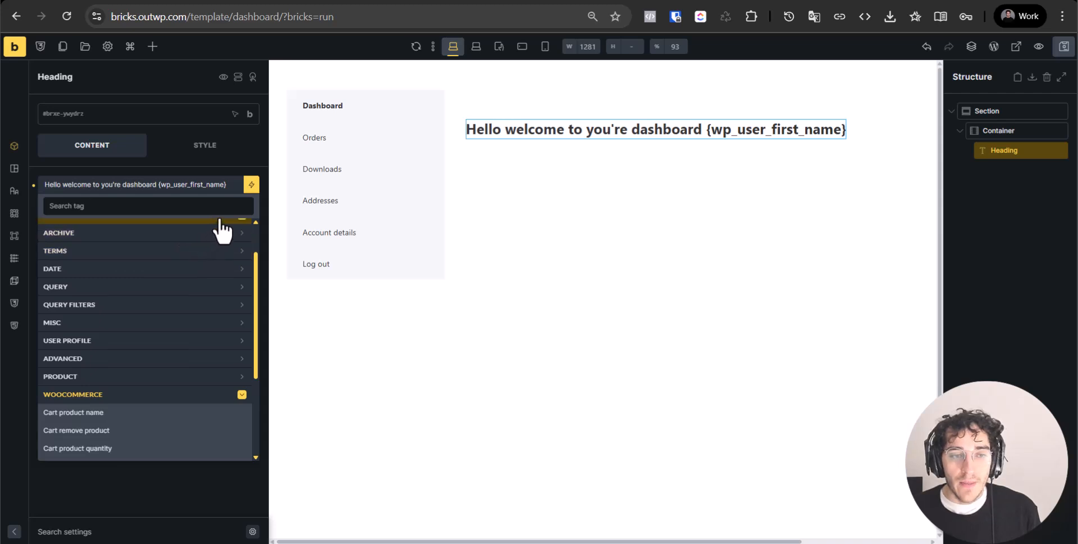
{"action": "left_click", "coordinate": [213, 185]}
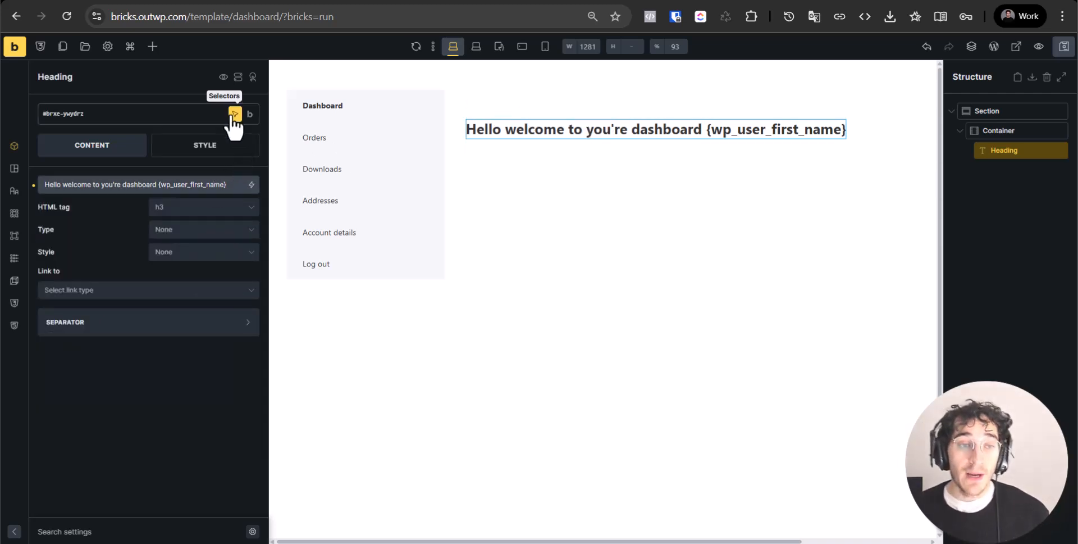
Add a Basic Text element inside the container and type the support paragraph
{"action": "left_click", "coordinate": [150, 52]}
{"action": "scroll", "coordinate": [112, 393], "scroll_direction": "down", "scroll_amount": 4}
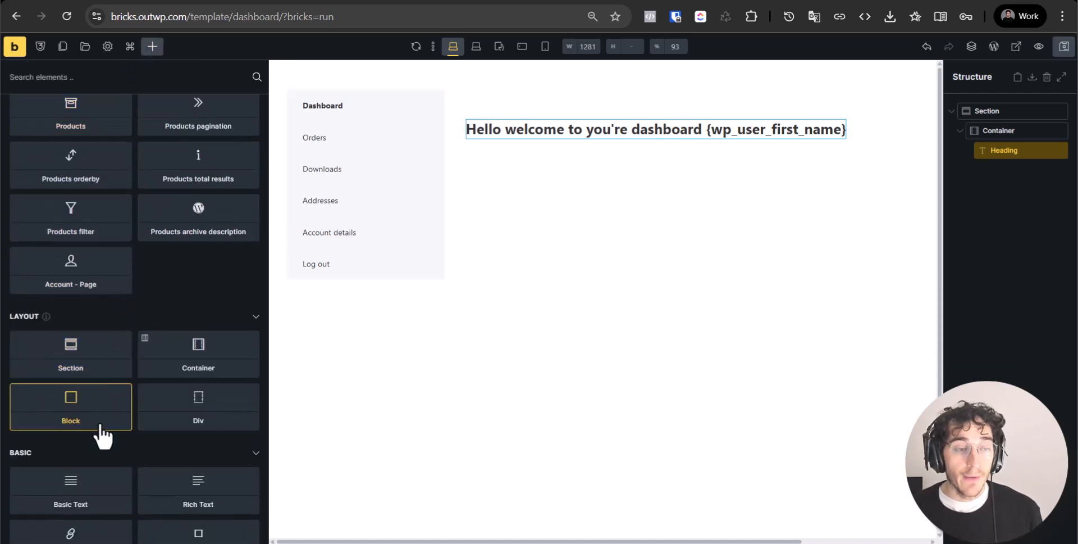
{"action": "scroll", "coordinate": [166, 400], "scroll_direction": "down", "scroll_amount": 4}
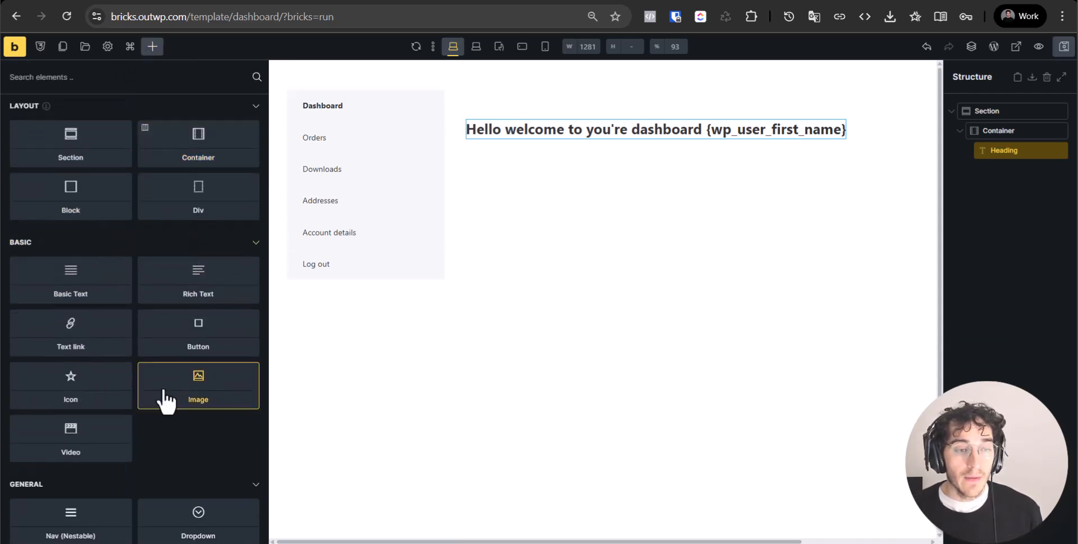
{"action": "left_click", "coordinate": [145, 288]}
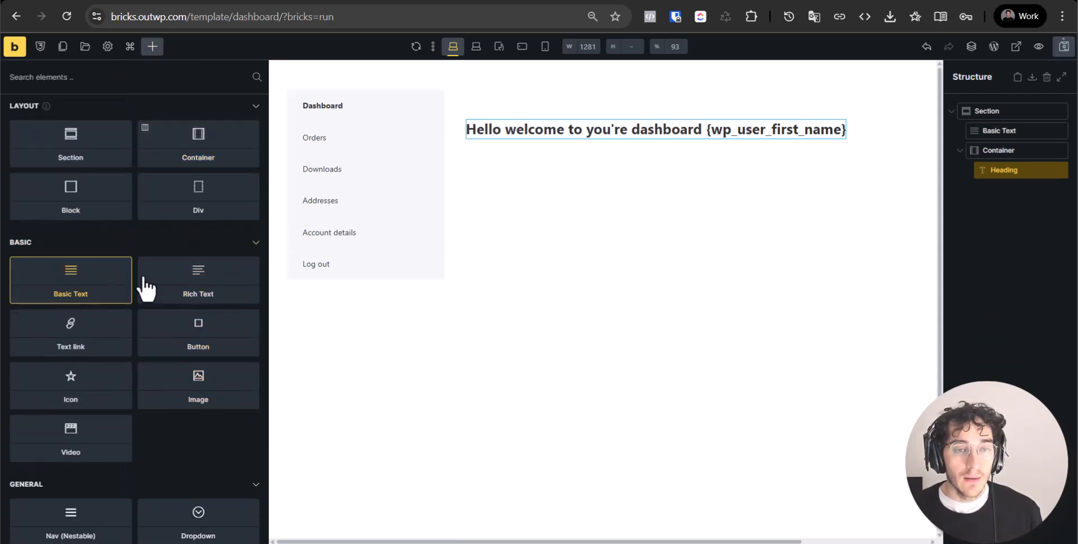
{"action": "left_click", "coordinate": [1012, 151]}
{"action": "left_click_drag", "start_coordinate": [1013, 131], "coordinate": [1018, 162]}
{"action": "left_click", "coordinate": [1018, 166]}
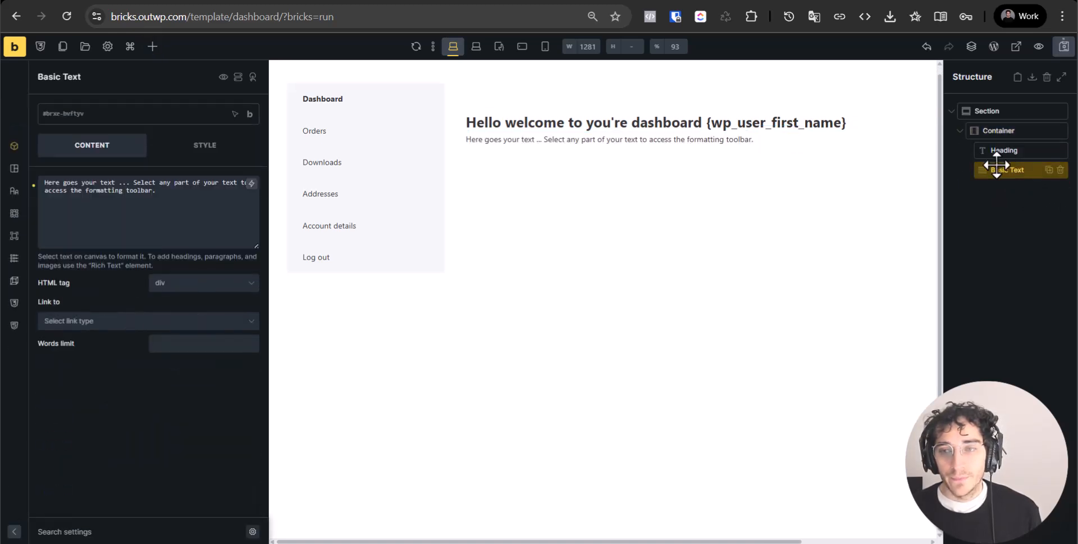
{"action": "triple_click", "coordinate": [124, 198]}
{"action": "type", "text": "If"}
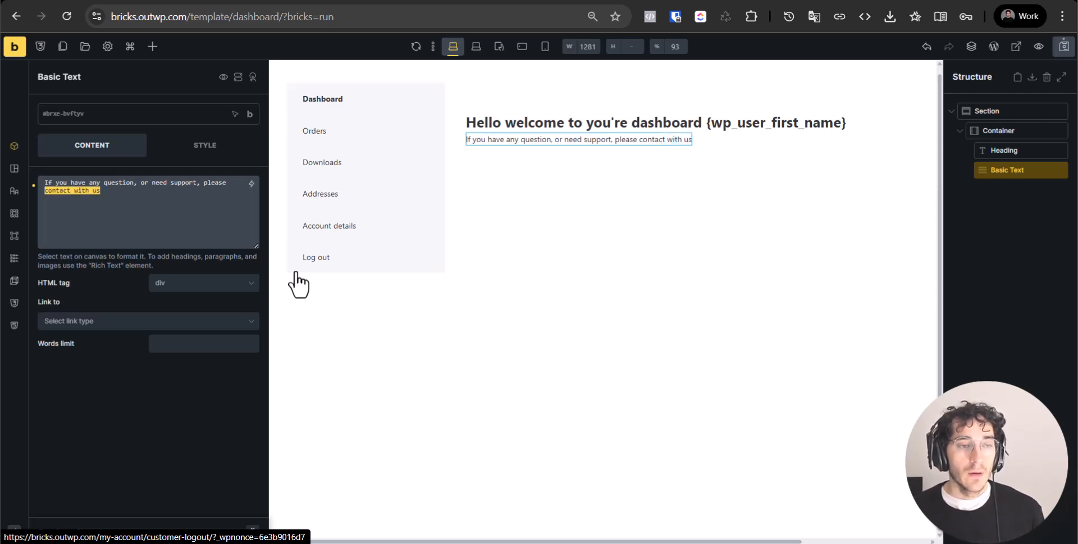
Link the word 'contact' to outwp.com/contact/, save the template, and view it live
{"action": "double_click", "coordinate": [652, 141]}
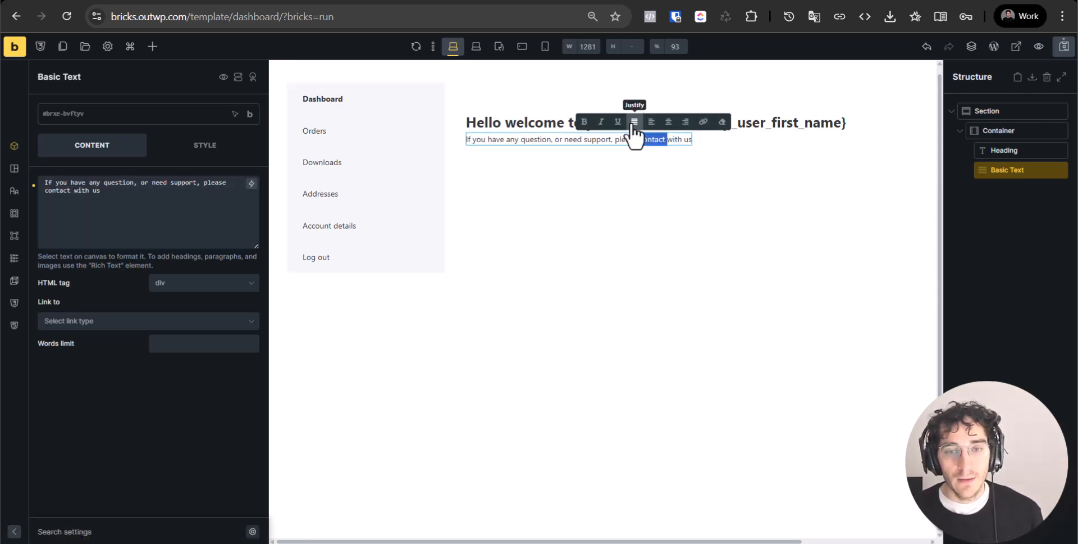
{"action": "left_click", "coordinate": [705, 122]}
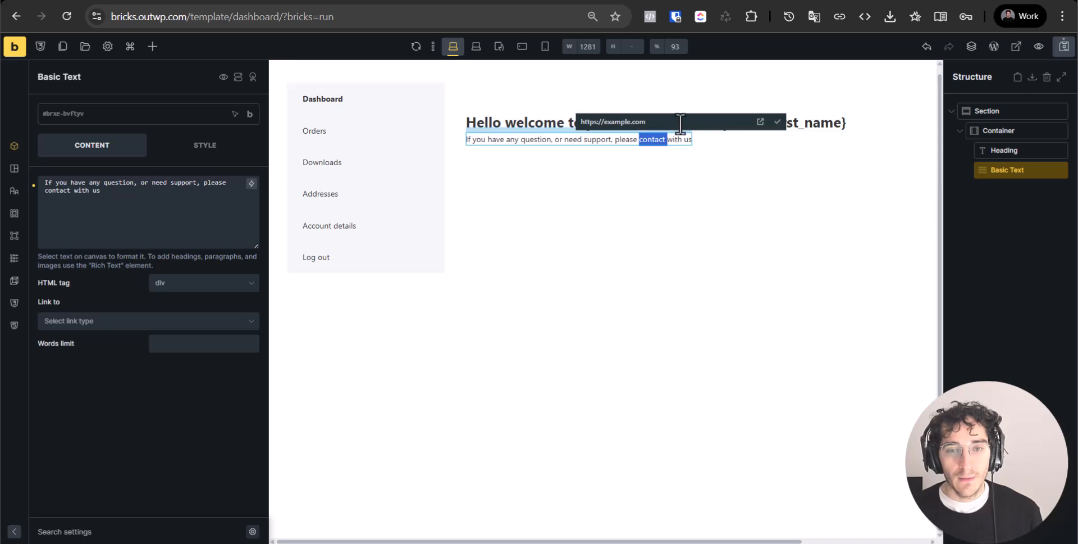
{"action": "left_click", "coordinate": [691, 125]}
{"action": "type", "text": "out"}
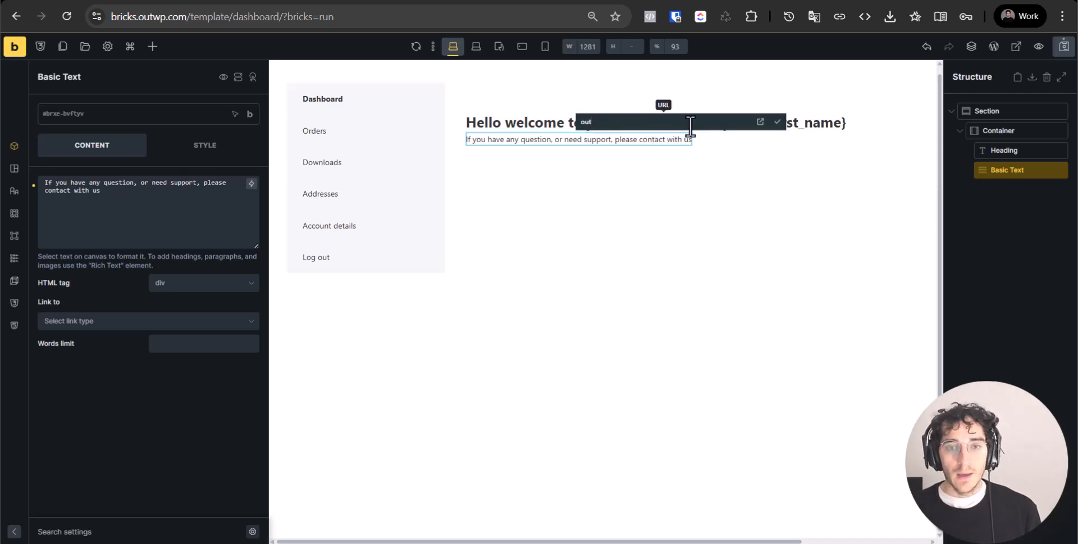
{"action": "type", "text": "wp.com/contact"}
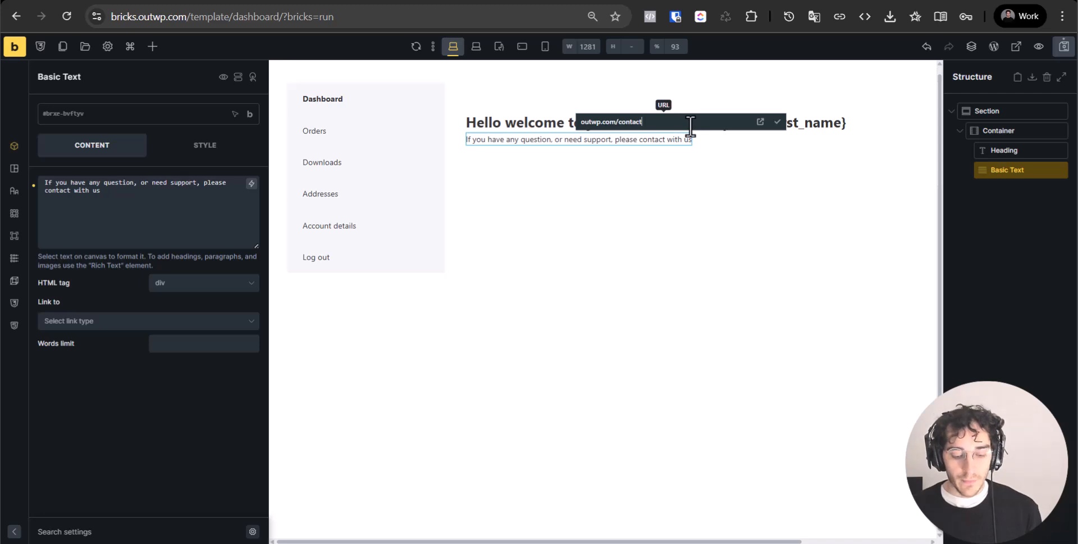
{"action": "type", "text": "/"}
{"action": "key", "text": "Return"}
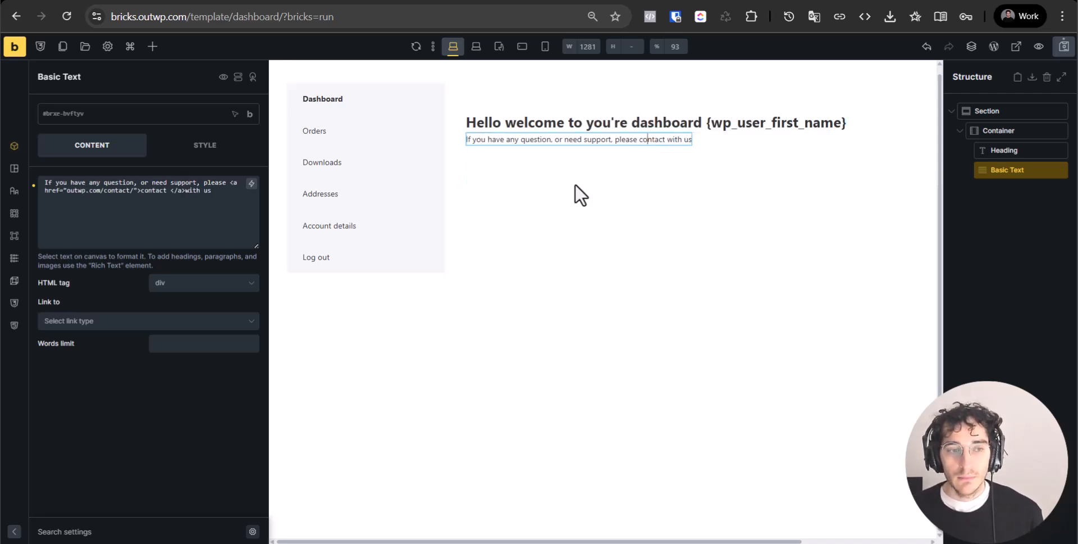
{"action": "left_click", "coordinate": [190, 221]}
{"action": "left_click", "coordinate": [1064, 46]}
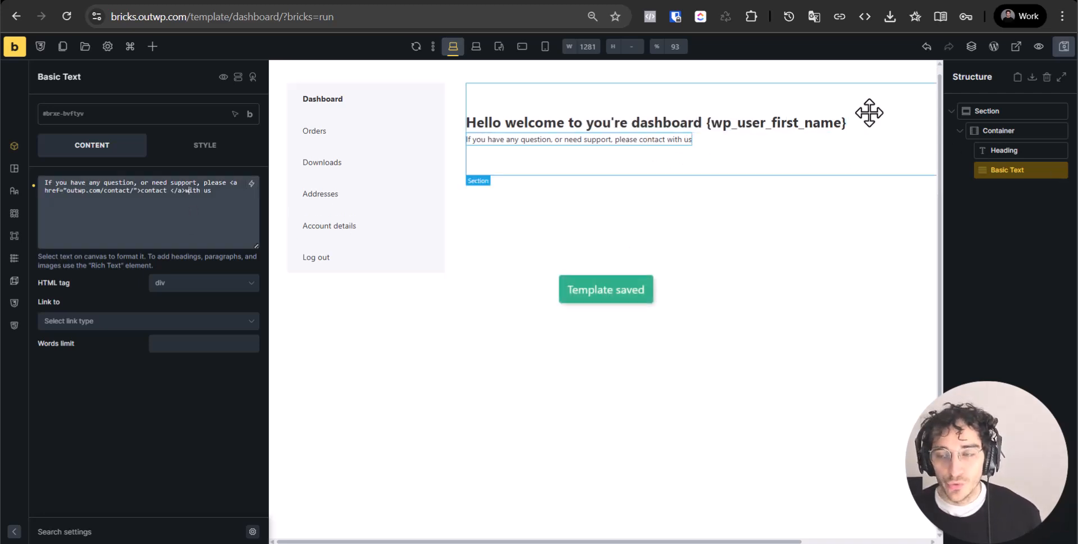
{"action": "left_click", "coordinate": [6, 55]}
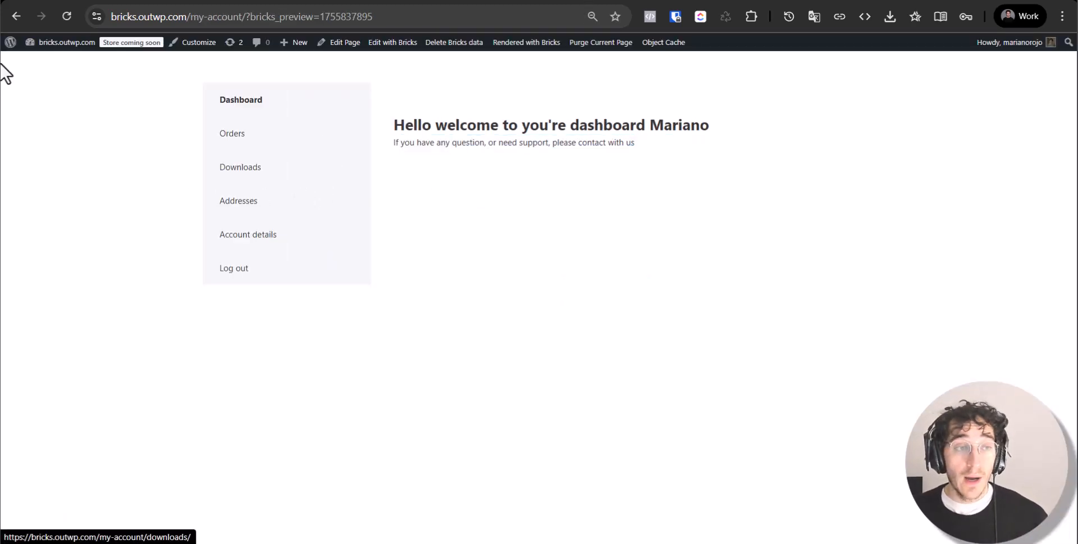
Start a new Bricks template of type WooCommerce - Account - Orders
{"action": "left_click", "coordinate": [7, 44]}
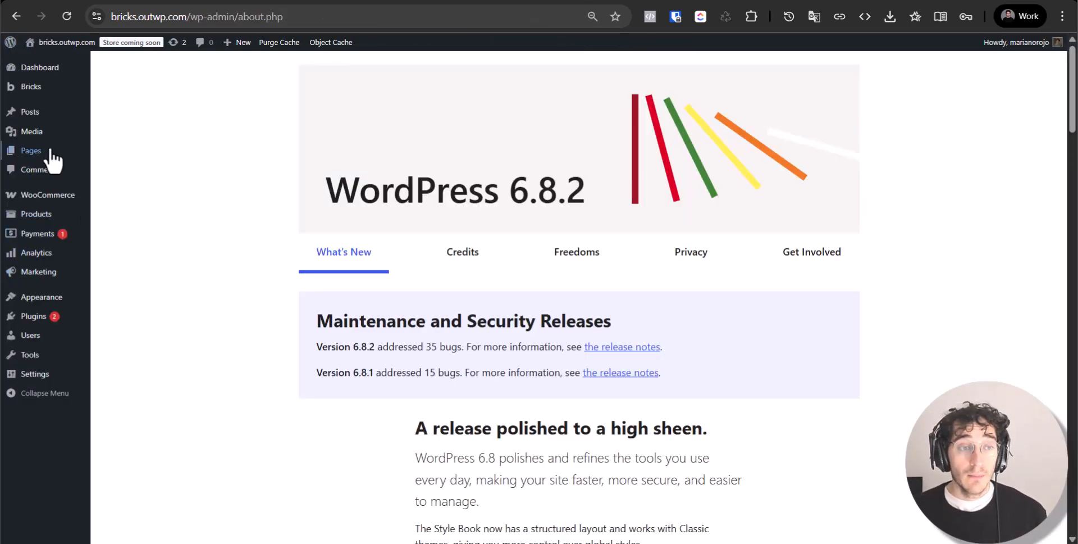
{"action": "left_click", "coordinate": [115, 104]}
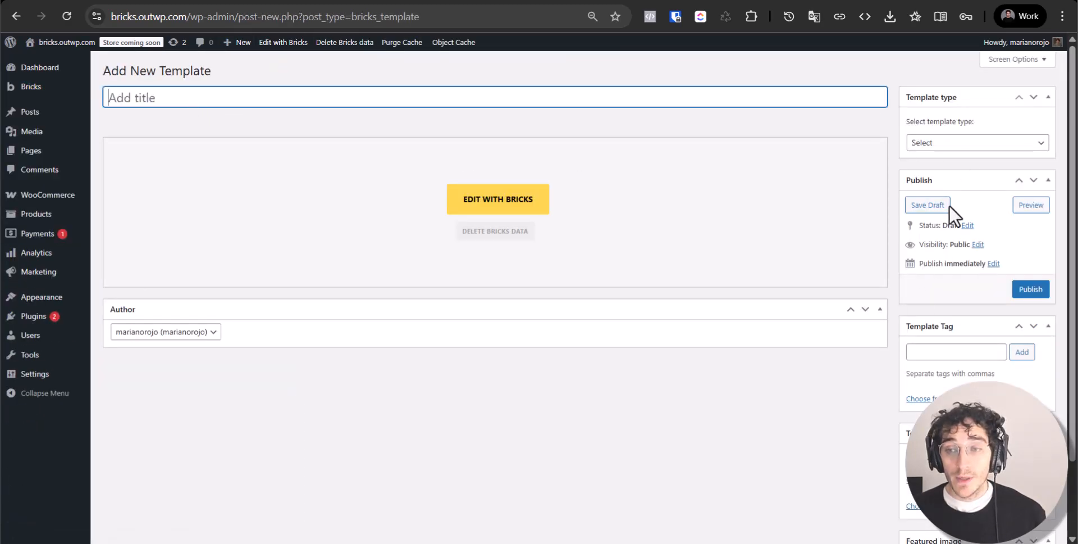
{"action": "left_click", "coordinate": [965, 143]}
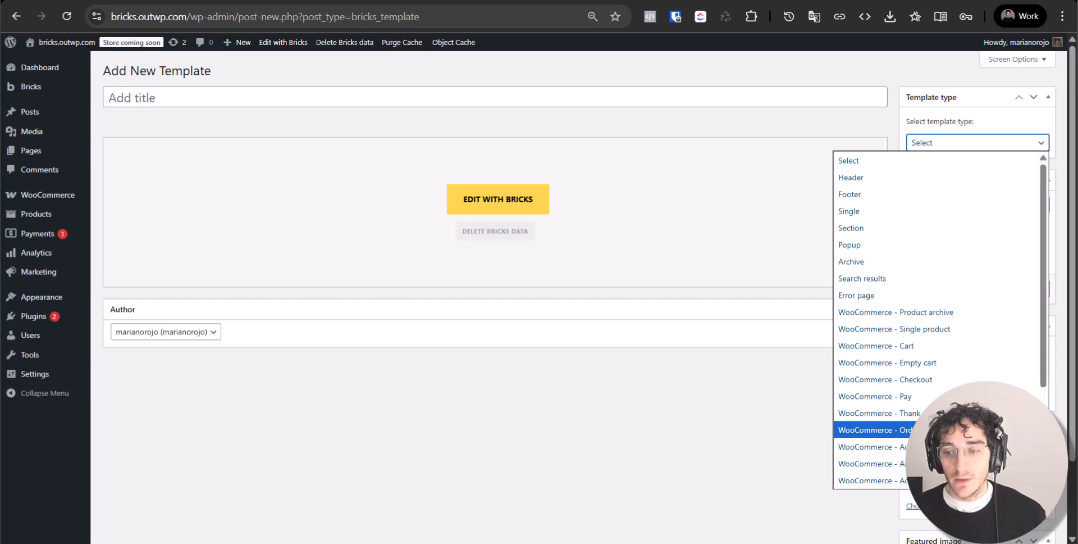
{"action": "scroll", "coordinate": [944, 429], "scroll_direction": "down", "scroll_amount": 1}
{"action": "scroll", "coordinate": [944, 398], "scroll_direction": "down", "scroll_amount": 3}
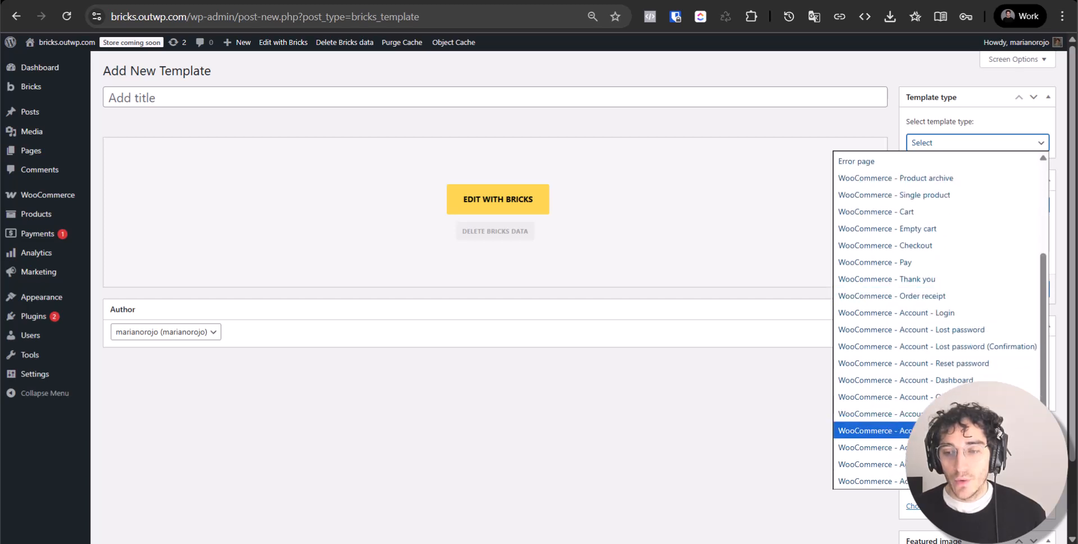
{"action": "left_click", "coordinate": [944, 396]}
Title the template 'Orders', publish it, and open it in Bricks Builder
{"action": "left_click", "coordinate": [386, 95]}
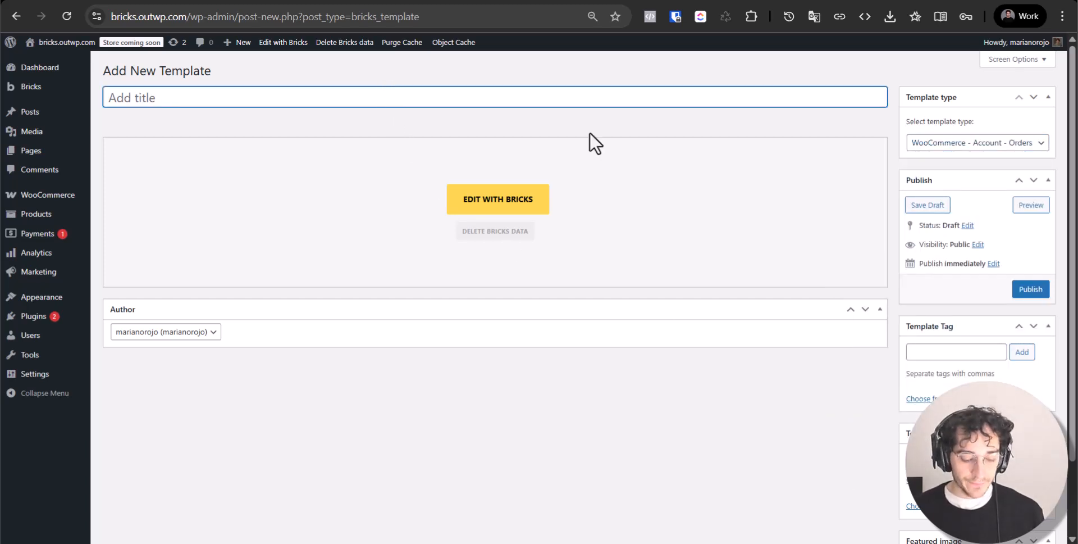
{"action": "type", "text": "Orders TEmpla"}
{"action": "key", "text": "ctrl+a"}
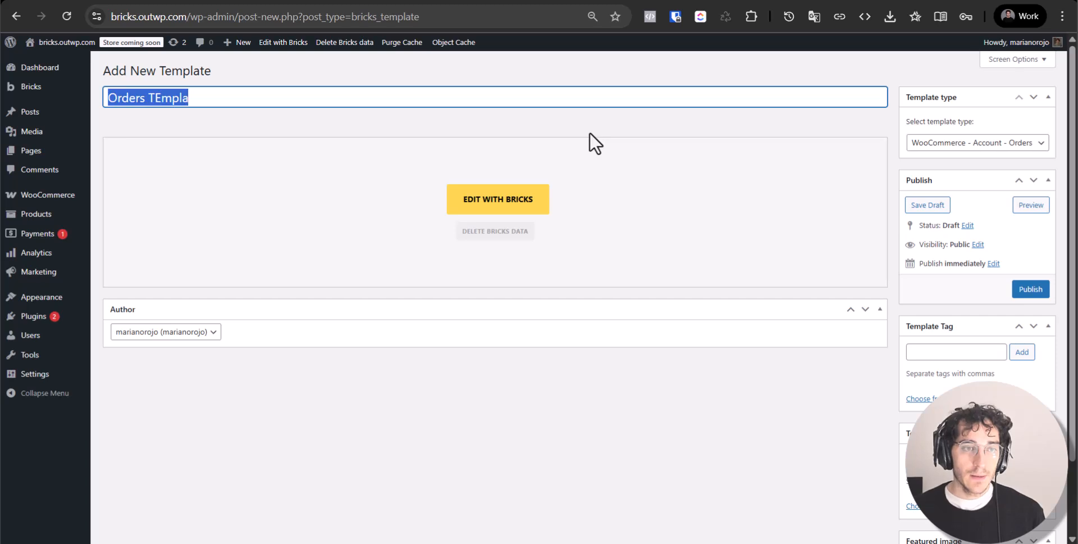
{"action": "key", "text": "Right"}
{"action": "key", "text": "ctrl+shift+Left"}
{"action": "key", "text": "BackSpace"}
{"action": "key", "text": "BackSpace"}
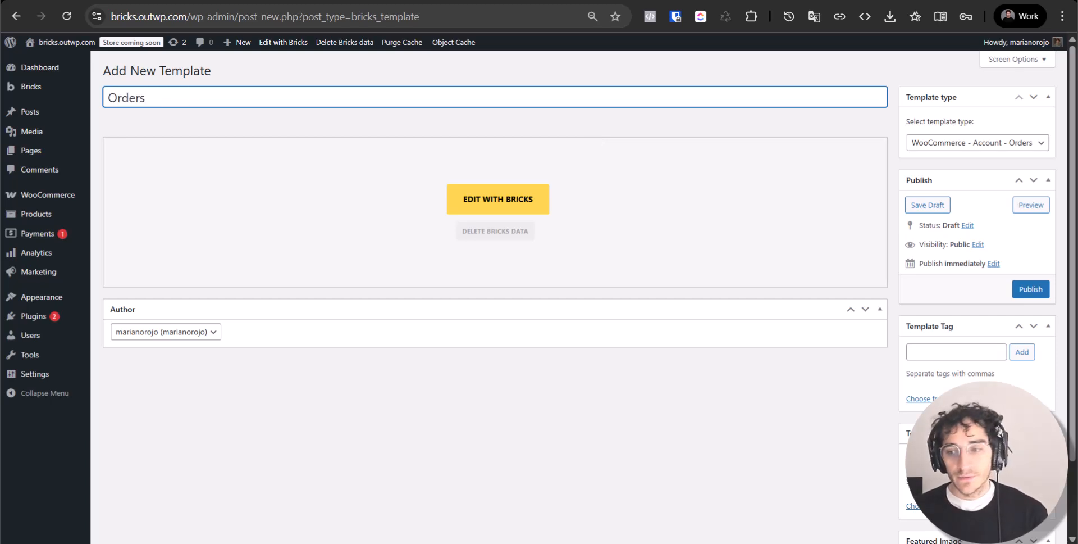
{"action": "left_click", "coordinate": [1044, 290]}
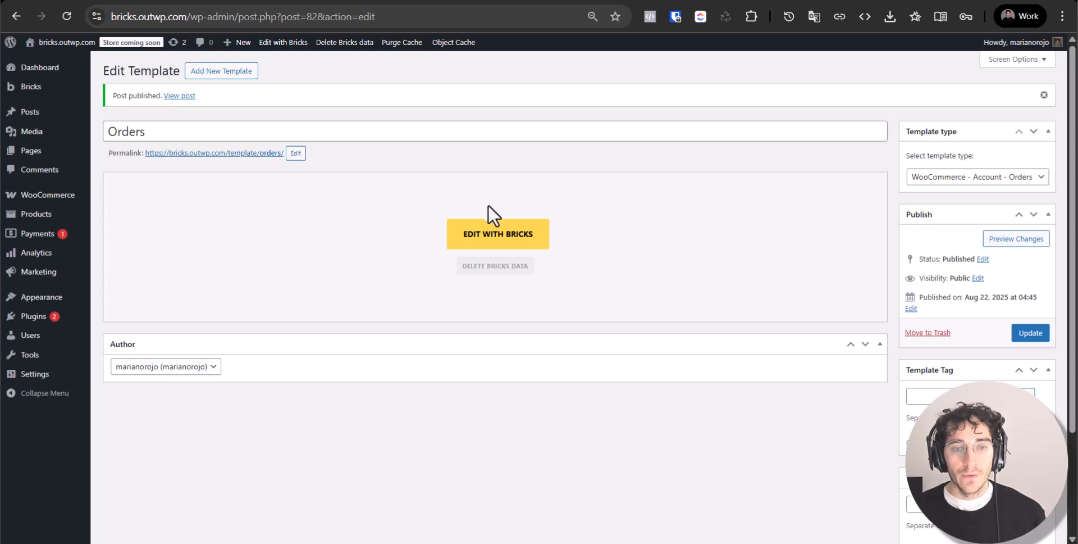
{"action": "left_click_drag", "start_coordinate": [494, 228], "coordinate": [451, 171]}
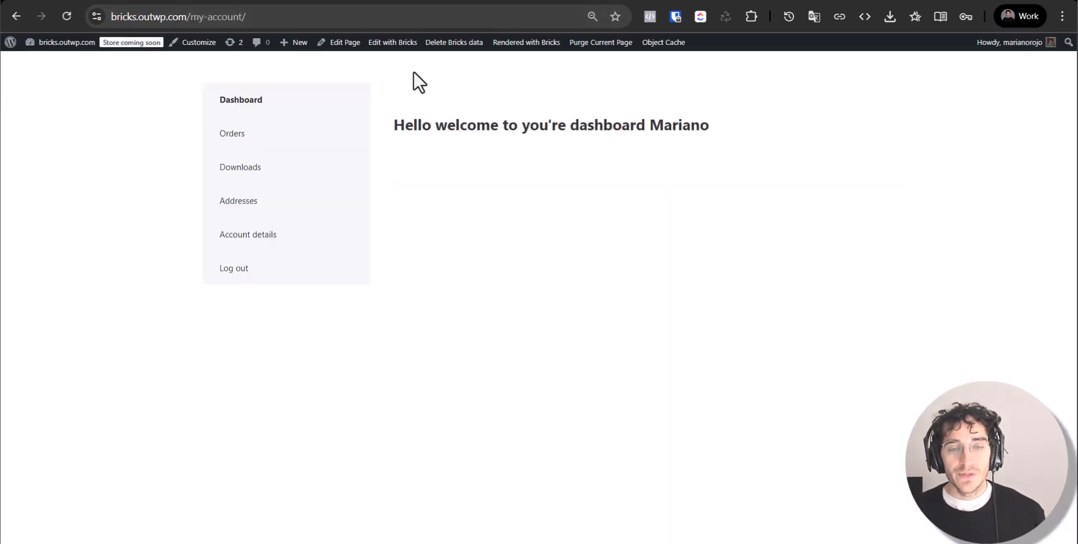
{"action": "triple_click", "coordinate": [450, 123]}
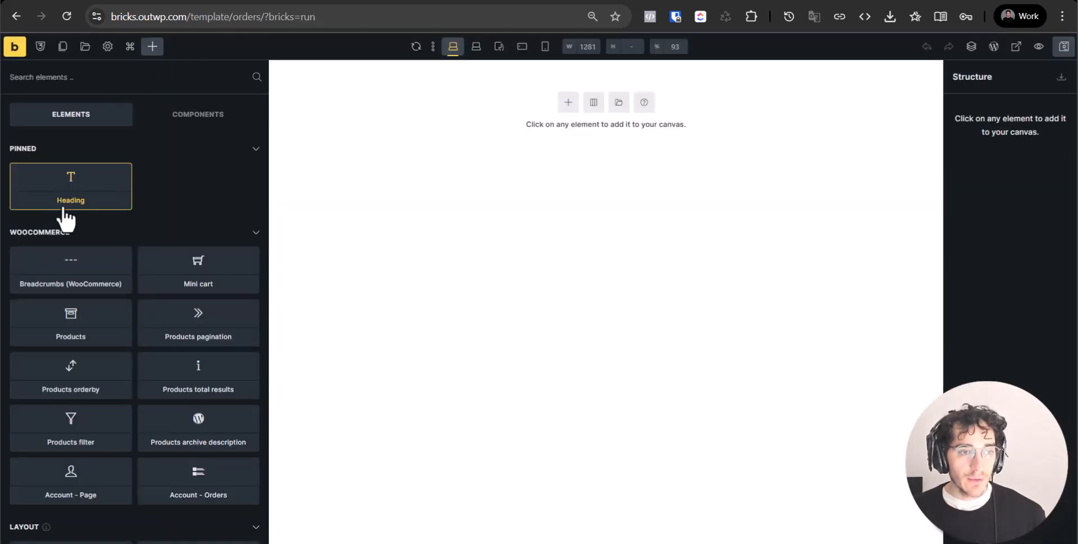
Add a Section and an Account - Orders element to the Orders template
{"action": "type", "text": "sec"}
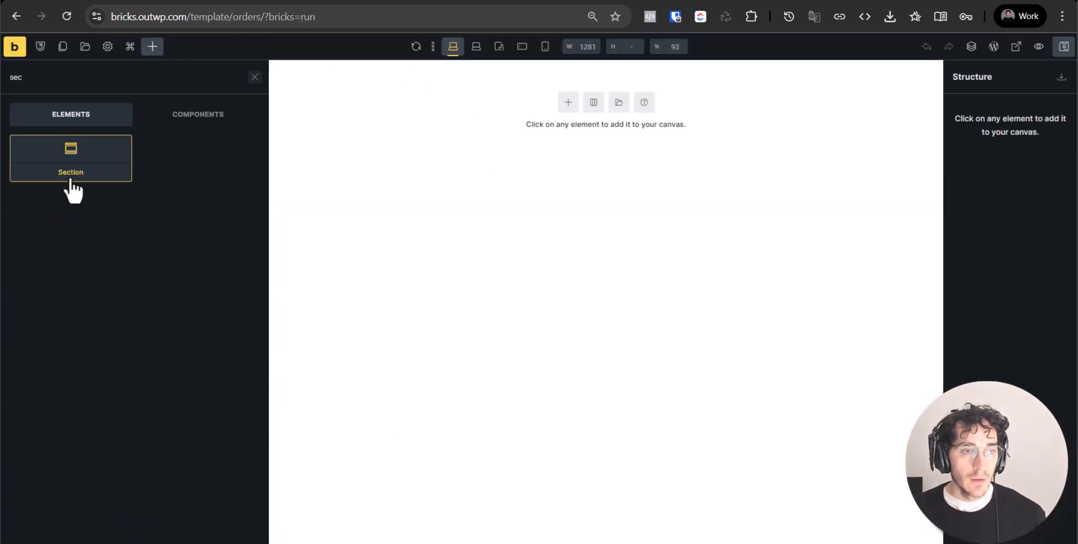
{"action": "left_click", "coordinate": [70, 174]}
{"action": "double_click", "coordinate": [121, 81]}
{"action": "key", "text": "BackSpace"}
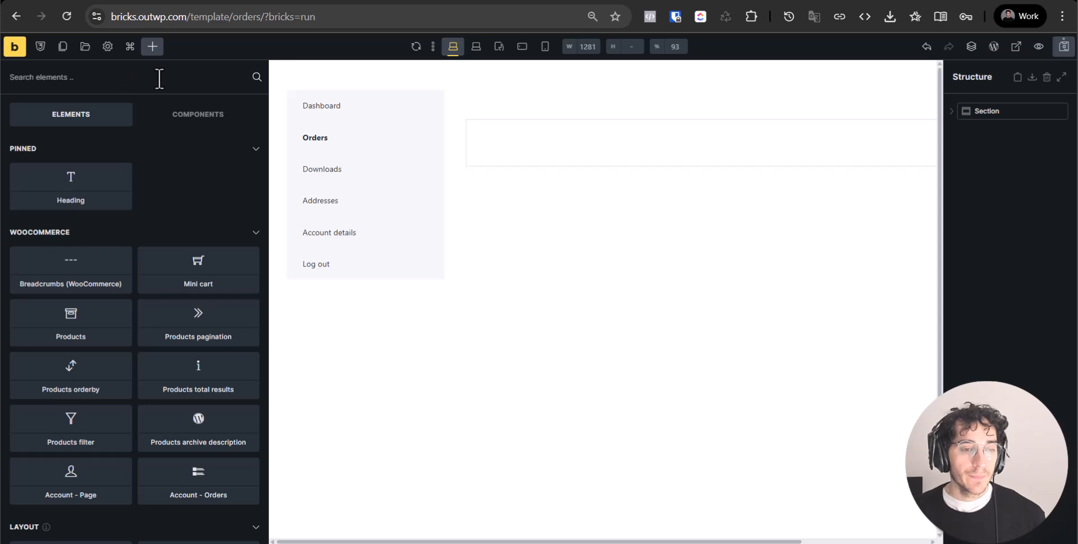
{"action": "type", "text": "order"}
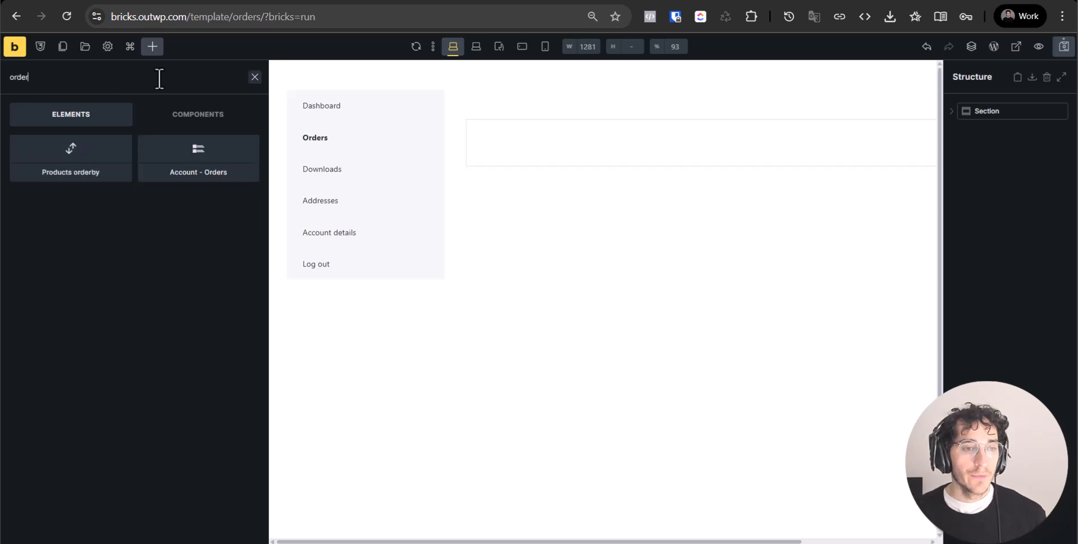
{"action": "left_click", "coordinate": [176, 165]}
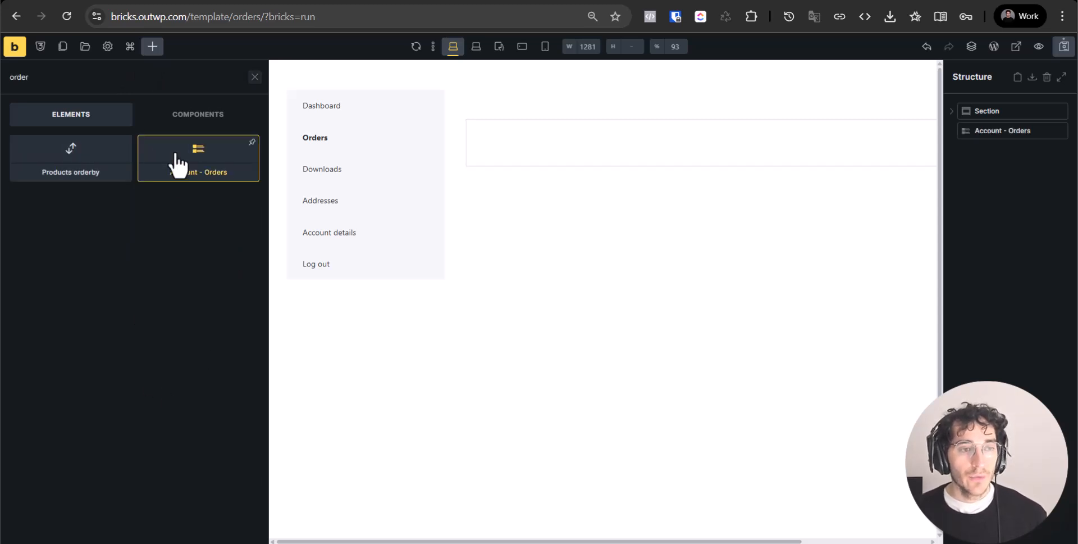
Move the Account - Orders element into the Section's Container and expand its table settings
{"action": "left_click", "coordinate": [1011, 134]}
{"action": "left_click", "coordinate": [953, 114]}
{"action": "left_click_drag", "start_coordinate": [959, 140], "coordinate": [1000, 149]}
{"action": "left_click", "coordinate": [999, 150]}
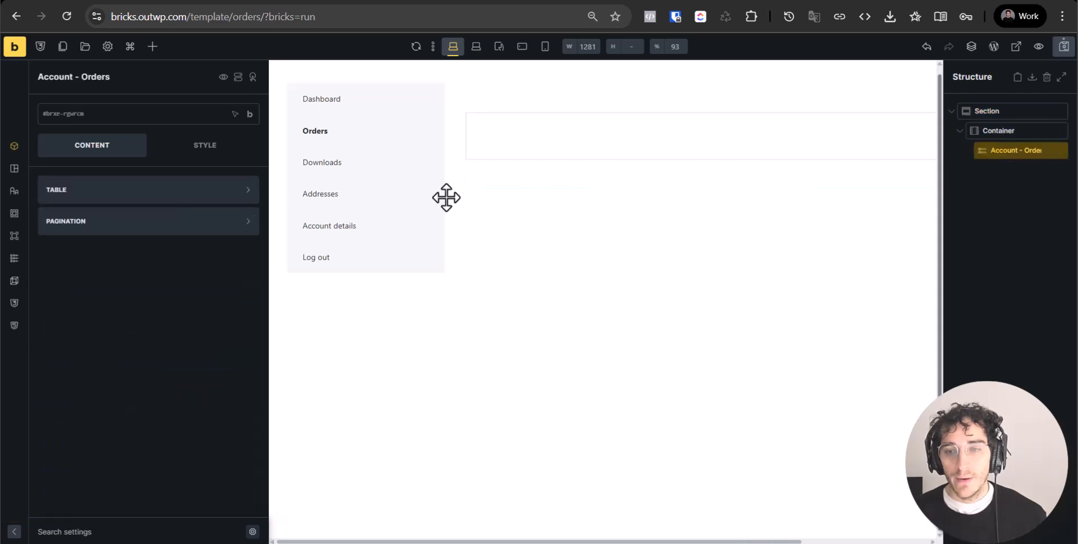
{"action": "left_click", "coordinate": [124, 192]}
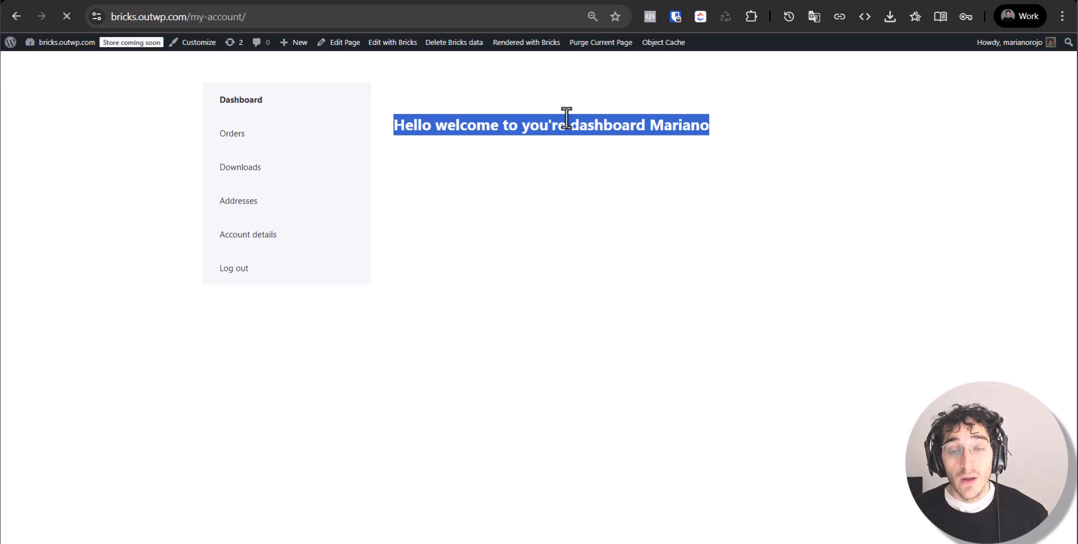
{"action": "left_click", "coordinate": [567, 118]}
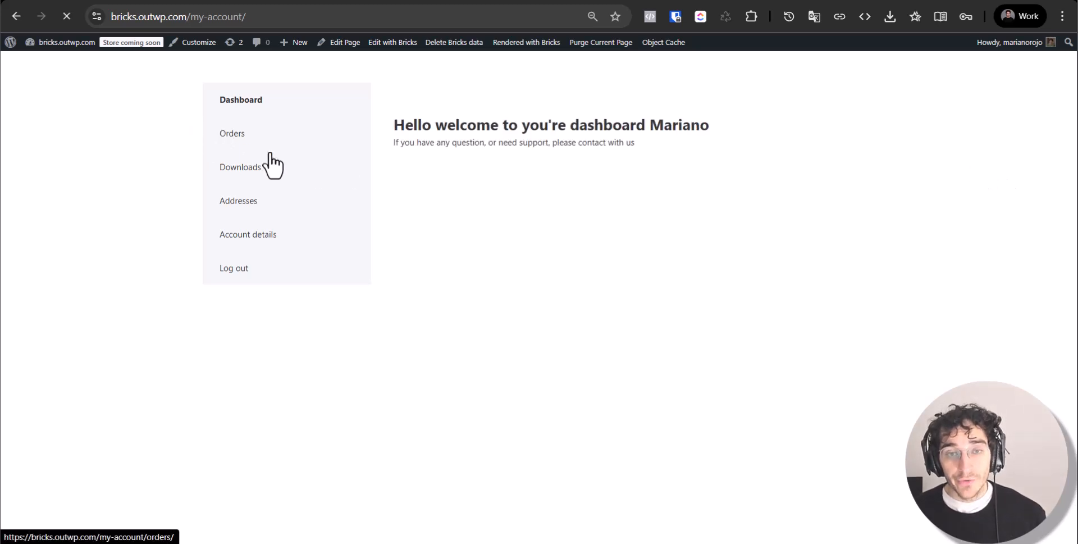
{"action": "left_click", "coordinate": [269, 154]}
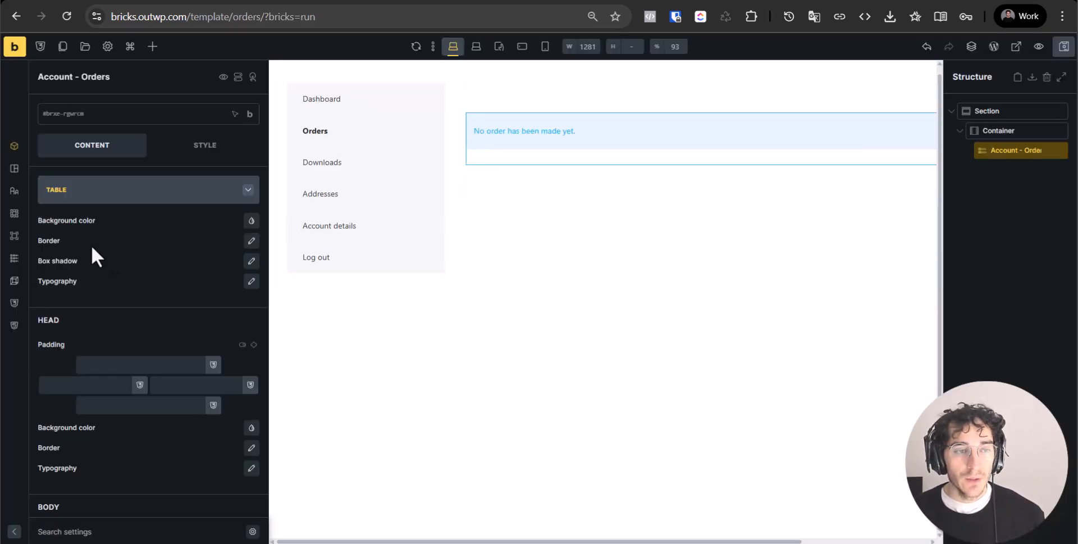
Try a light blue table background, then remove it so the table has no background colour
{"action": "left_click", "coordinate": [251, 220]}
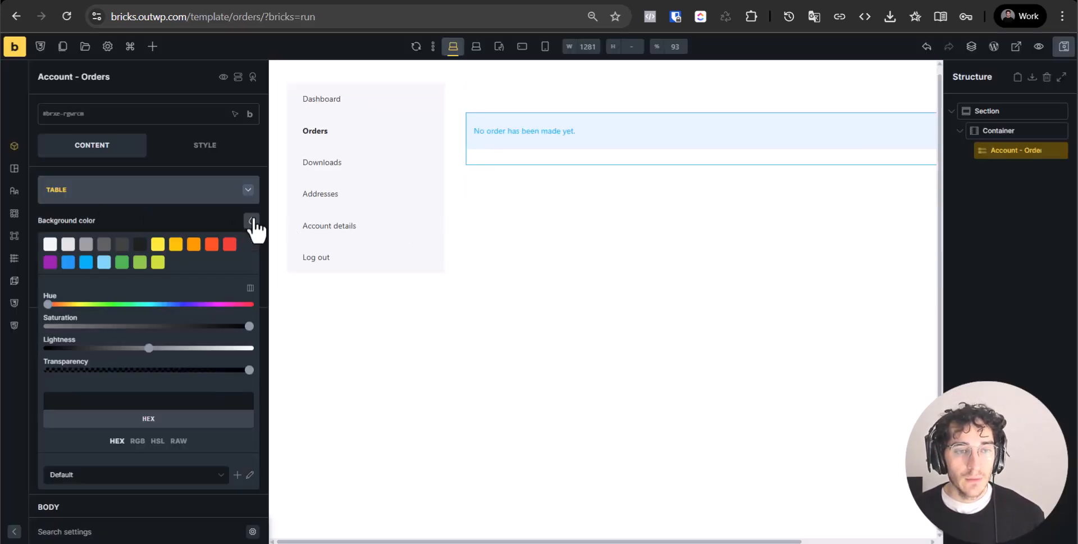
{"action": "left_click", "coordinate": [103, 262]}
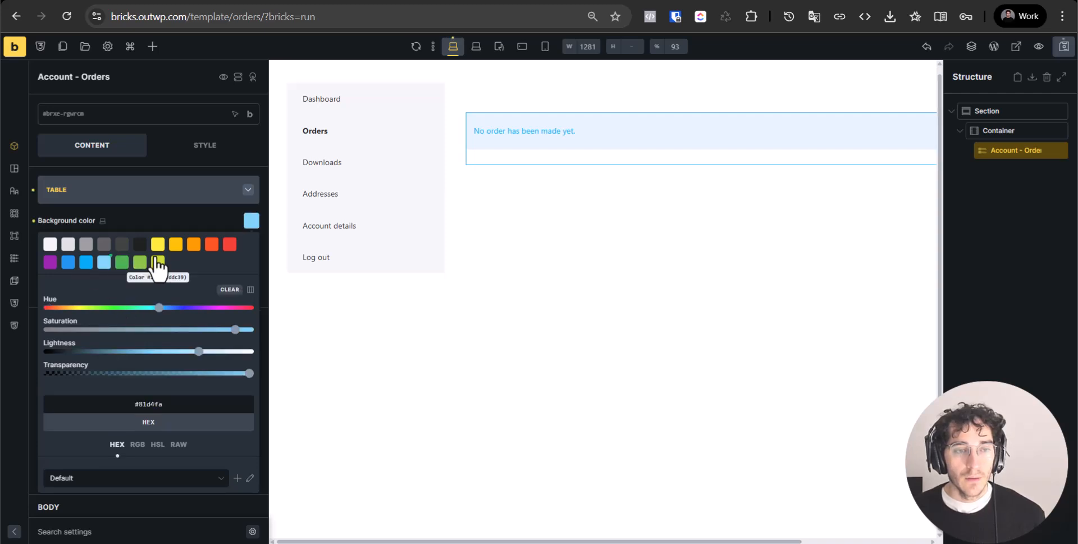
{"action": "left_click", "coordinate": [251, 221]}
{"action": "left_click", "coordinate": [251, 222]}
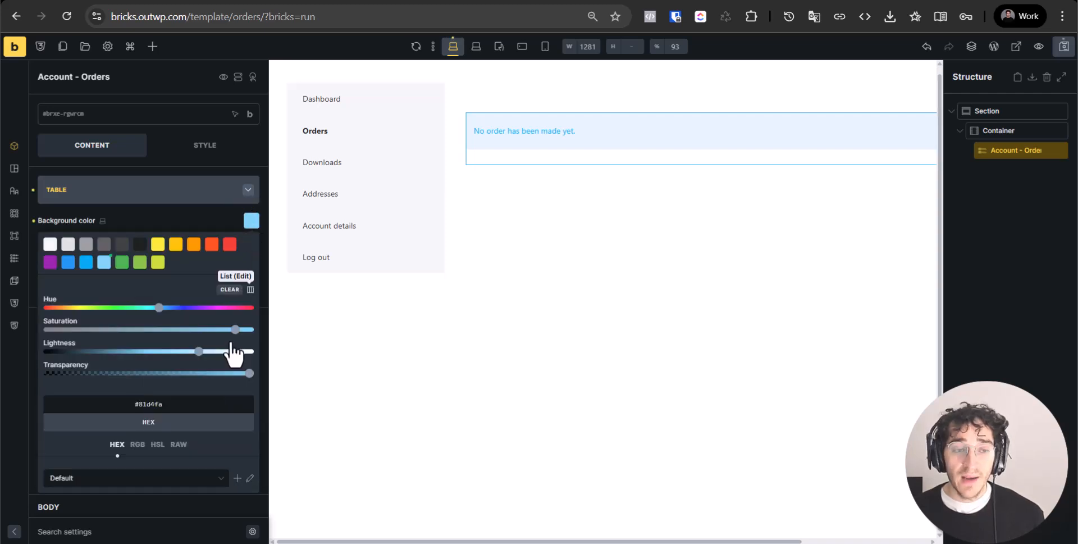
{"action": "left_click", "coordinate": [229, 289]}
{"action": "left_click", "coordinate": [200, 207]}
{"action": "scroll", "coordinate": [188, 269], "scroll_direction": "down", "scroll_amount": 5}
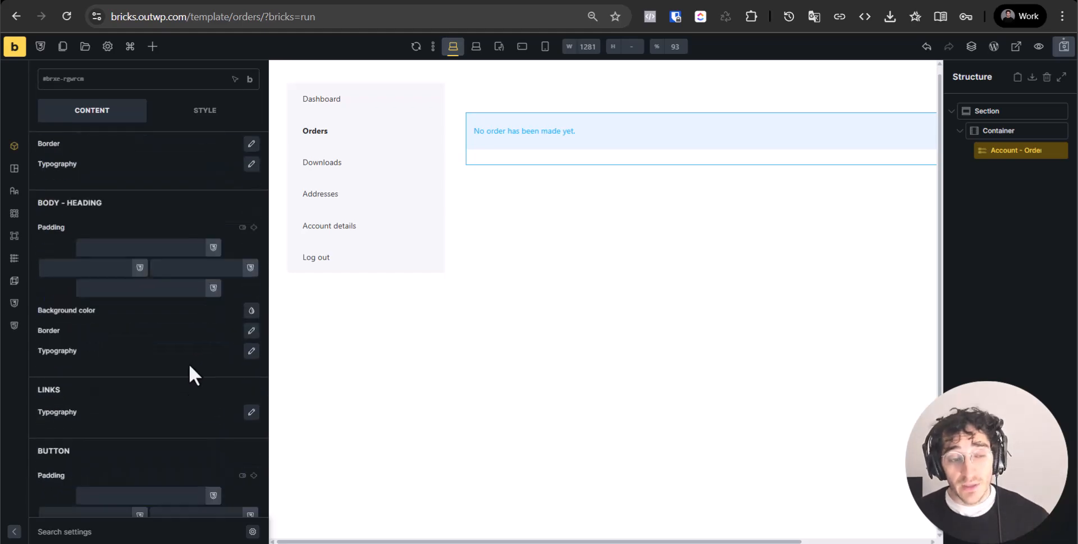
{"action": "scroll", "coordinate": [133, 331], "scroll_direction": "down", "scroll_amount": 3}
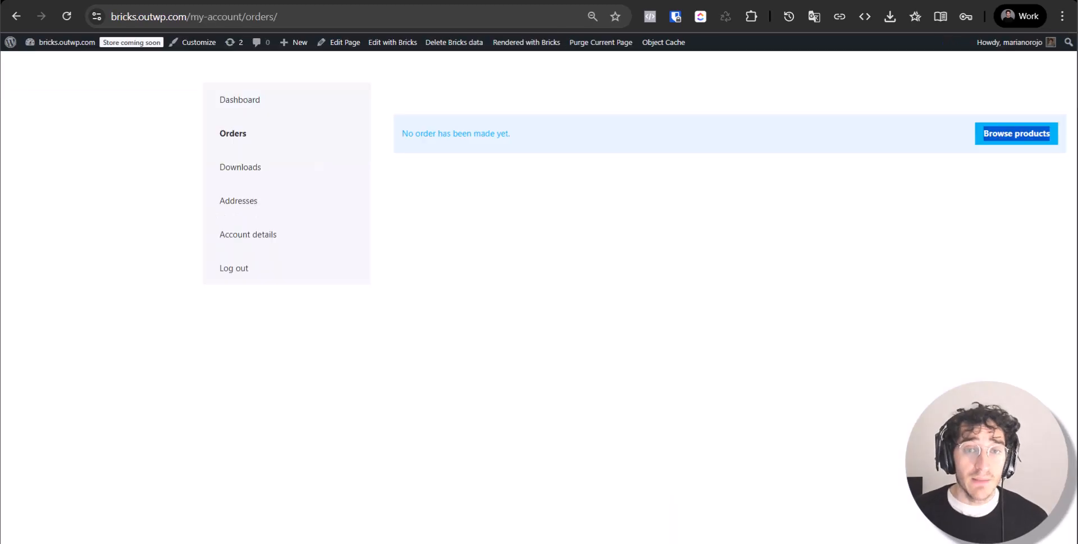
Exit the builder via the Bricks logo and confirm leaving without saving
{"action": "left_click", "coordinate": [301, 125]}
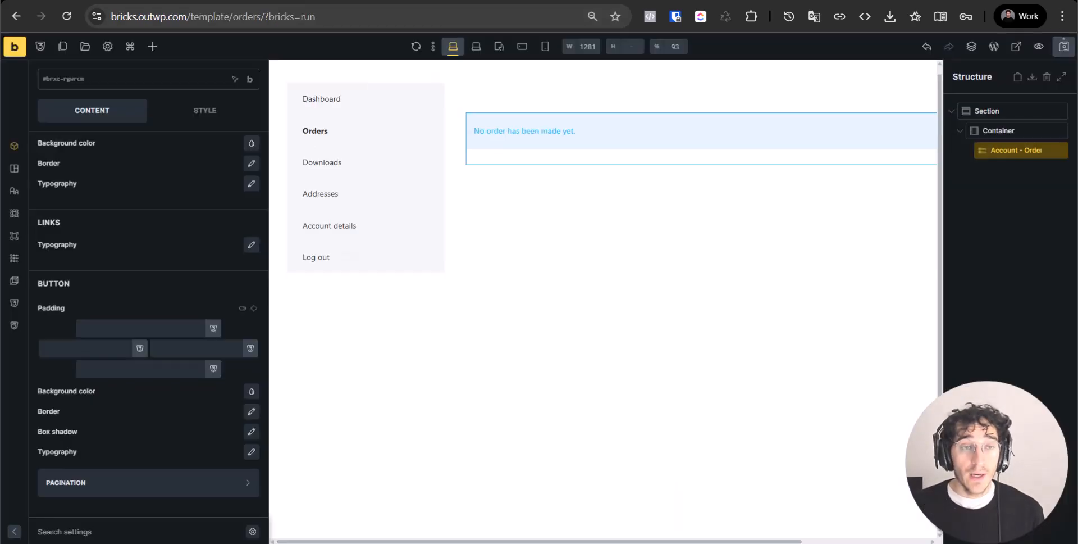
{"action": "left_click", "coordinate": [13, 50]}
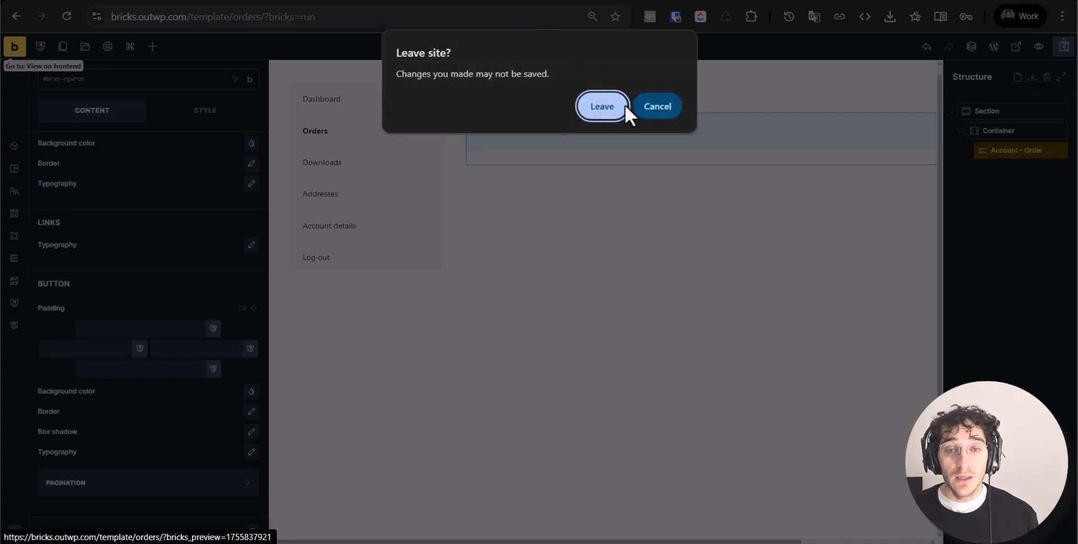
{"action": "left_click", "coordinate": [612, 115]}
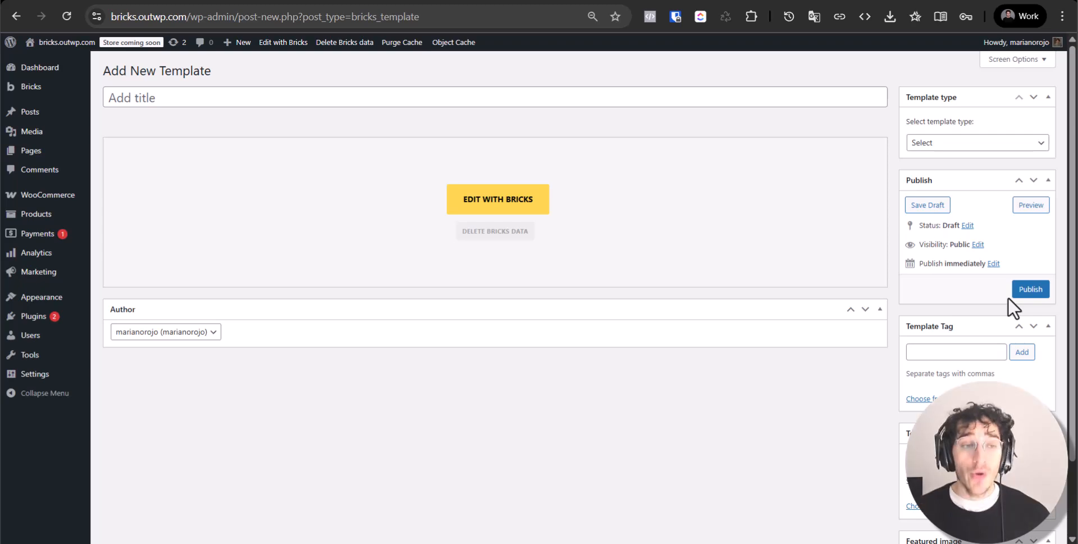
Create a new page from the Pages list
{"action": "left_click", "coordinate": [52, 151]}
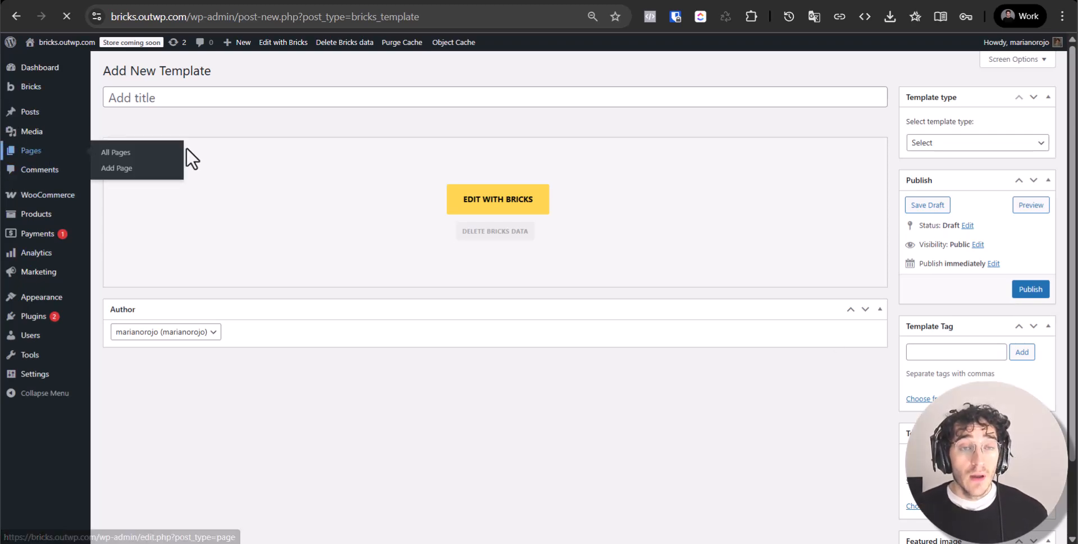
{"action": "left_click", "coordinate": [166, 72]}
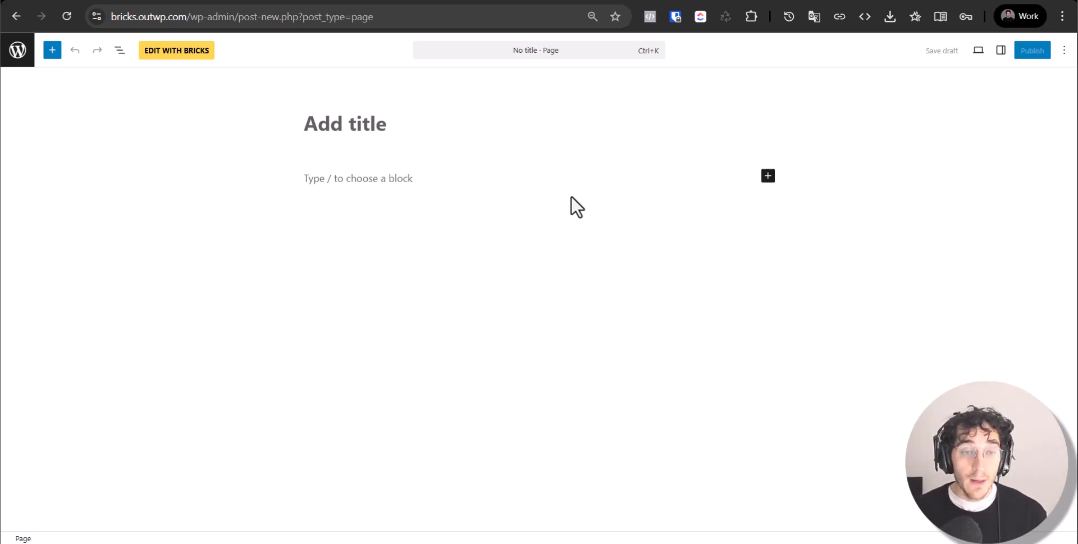
Title the new page 'Variables Manager'
{"action": "type", "text": "ar"}
{"action": "key", "text": "BackSpace"}
{"action": "key", "text": "BackSpace"}
{"action": "type", "text": "Variables "}
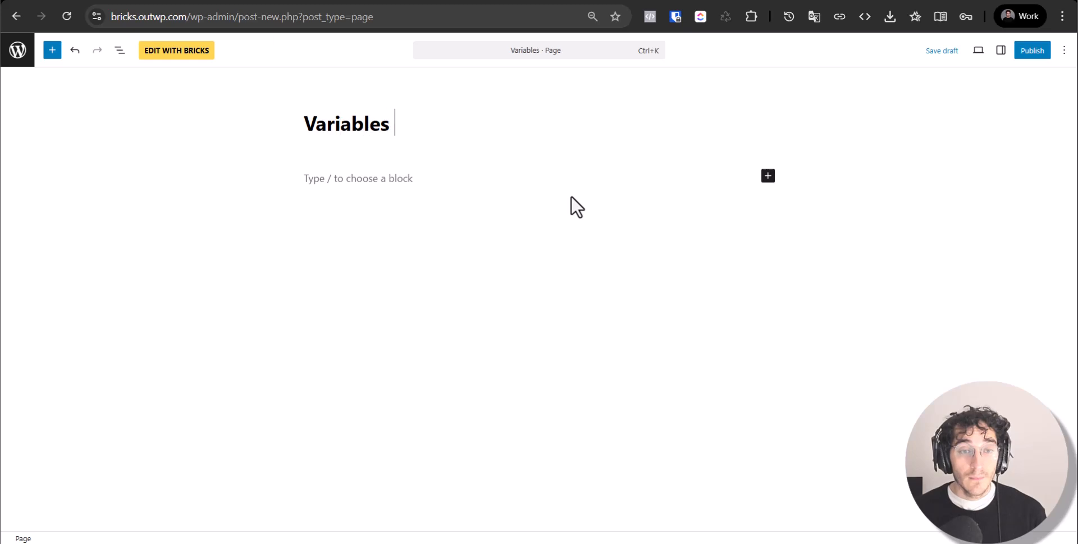
{"action": "type", "text": "Mnager"}
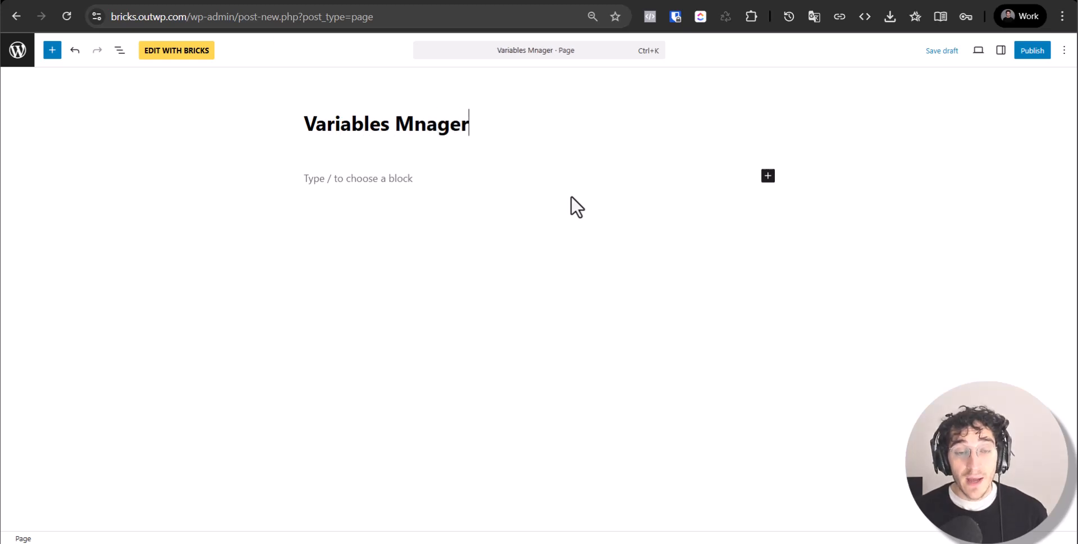
{"action": "key", "text": "ctrl+shift+Left"}
{"action": "type", "text": "Maang"}
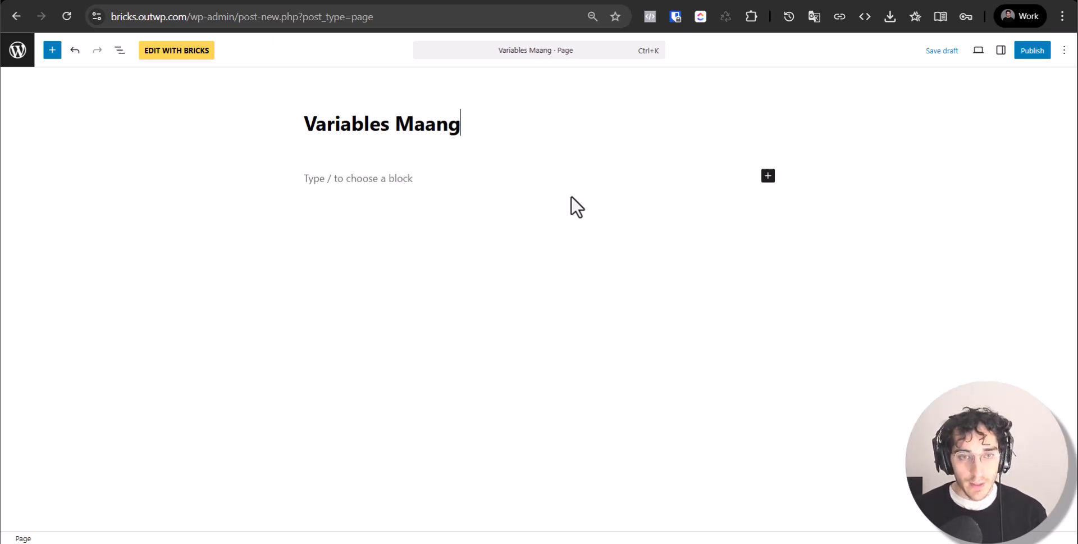
{"action": "key", "text": "BackSpace"}
{"action": "key", "text": "BackSpace"}
{"action": "key", "text": "BackSpace"}
{"action": "type", "text": "nager"}
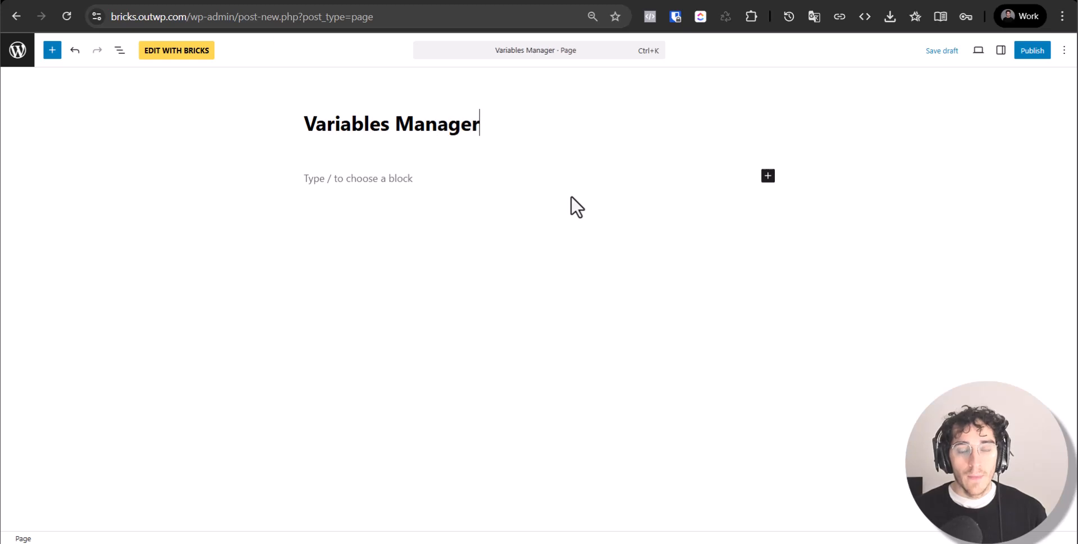
Publish the page and open it in the Bricks builder
{"action": "left_click", "coordinate": [1031, 52]}
{"action": "left_click", "coordinate": [1027, 50]}
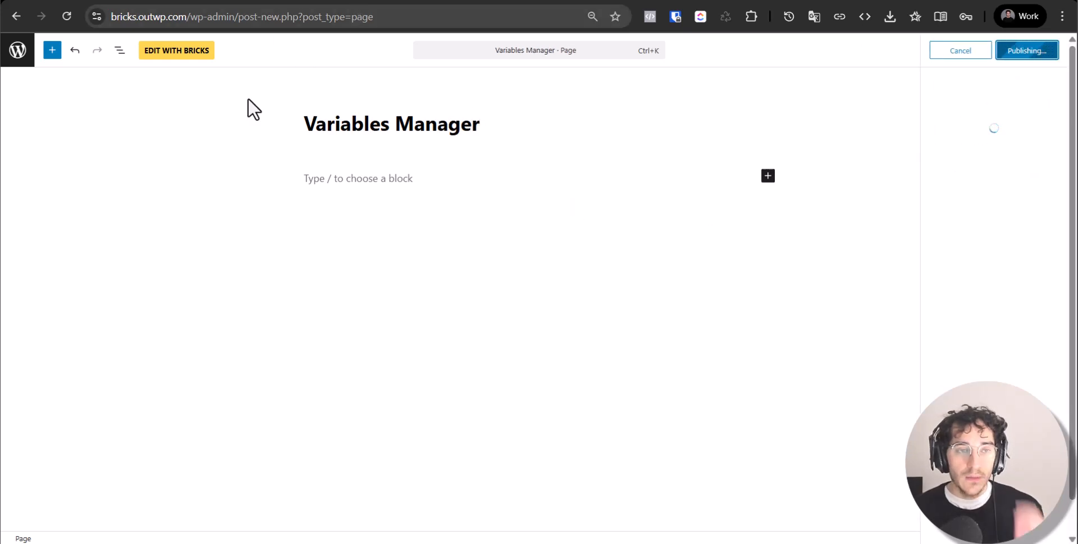
{"action": "left_click", "coordinate": [193, 59]}
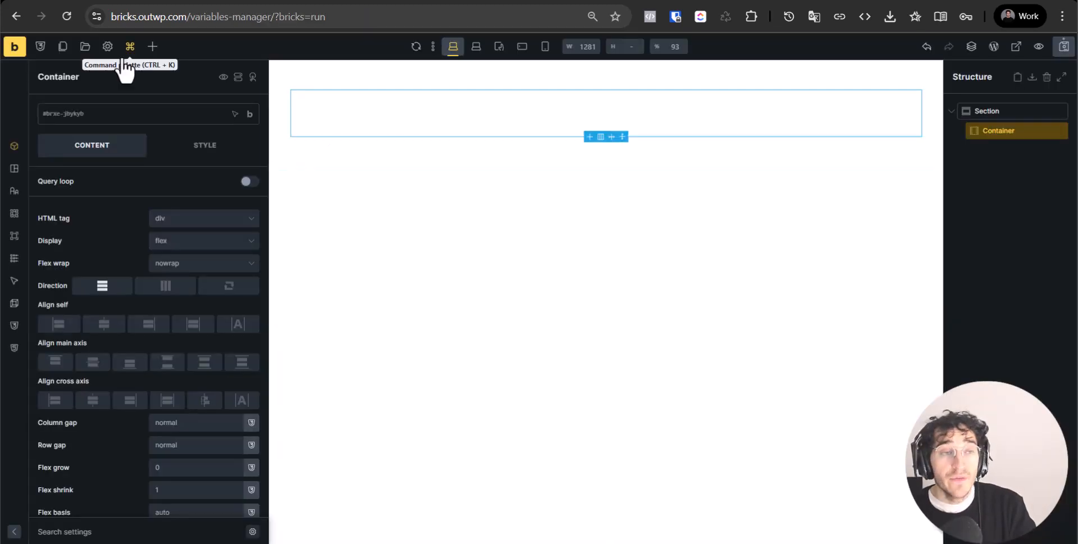
Review the Spacing variables space-s, space-m and space-l, then switch to the fluid-responsive calculator
{"action": "left_click", "coordinate": [39, 49]}
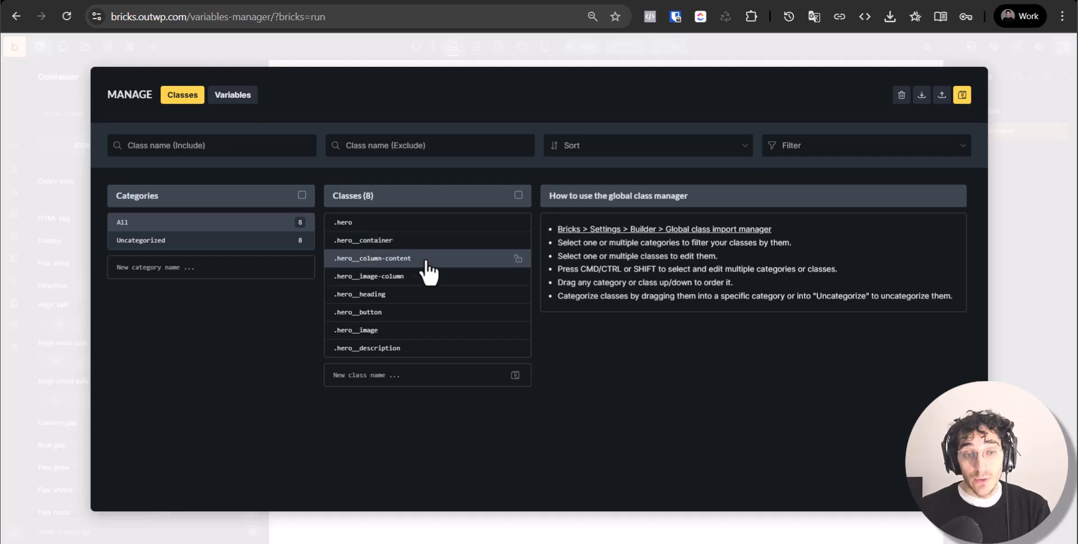
{"action": "left_click", "coordinate": [489, 258]}
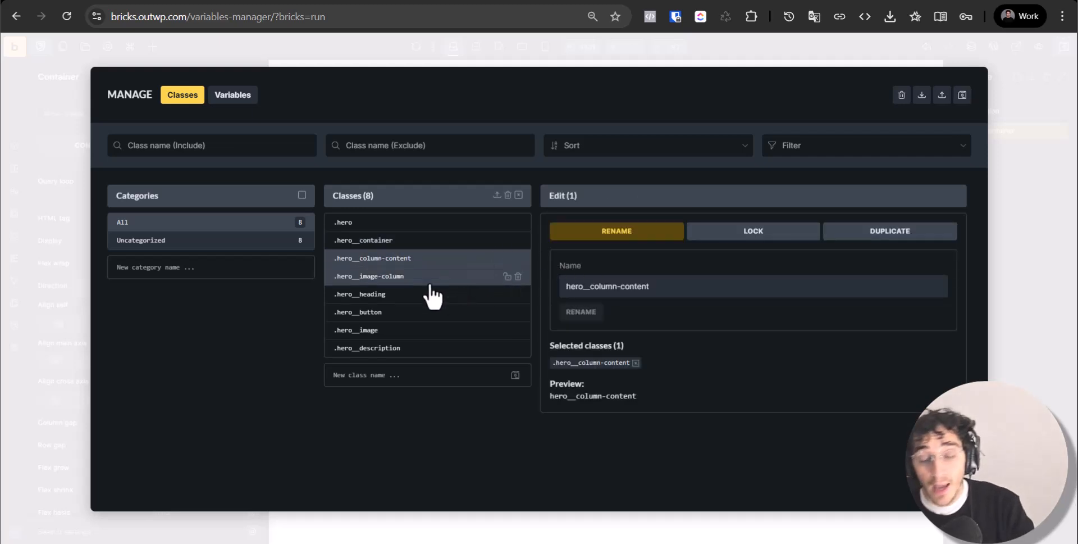
{"action": "left_click", "coordinate": [238, 96]}
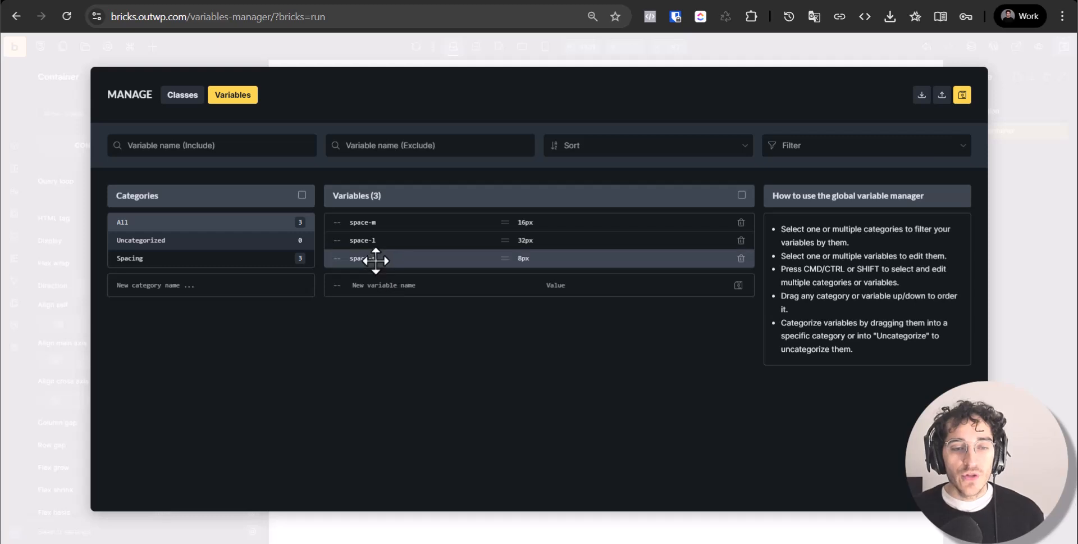
{"action": "left_click", "coordinate": [383, 285]}
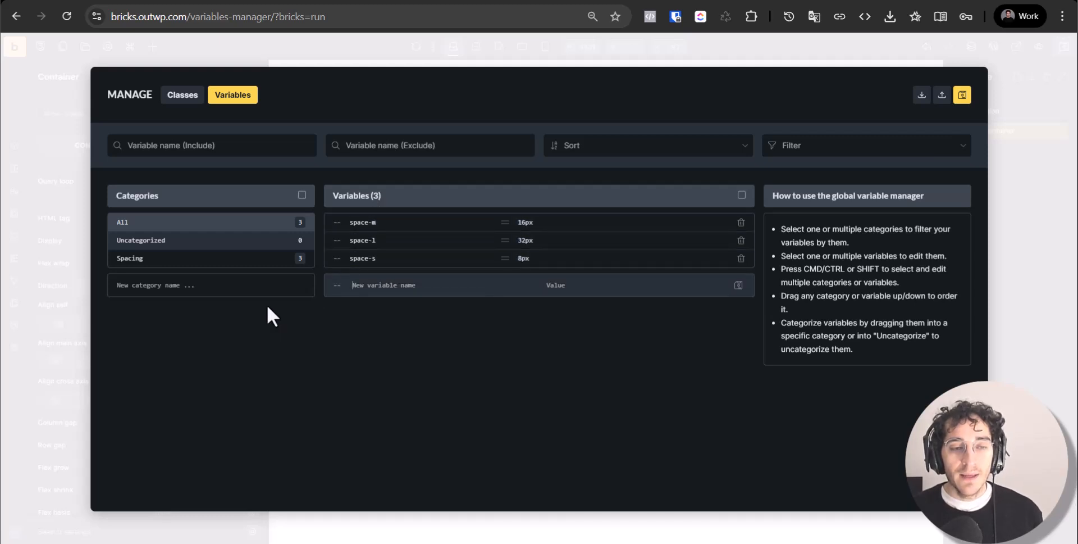
{"action": "left_click", "coordinate": [235, 264]}
{"action": "left_click", "coordinate": [534, 260]}
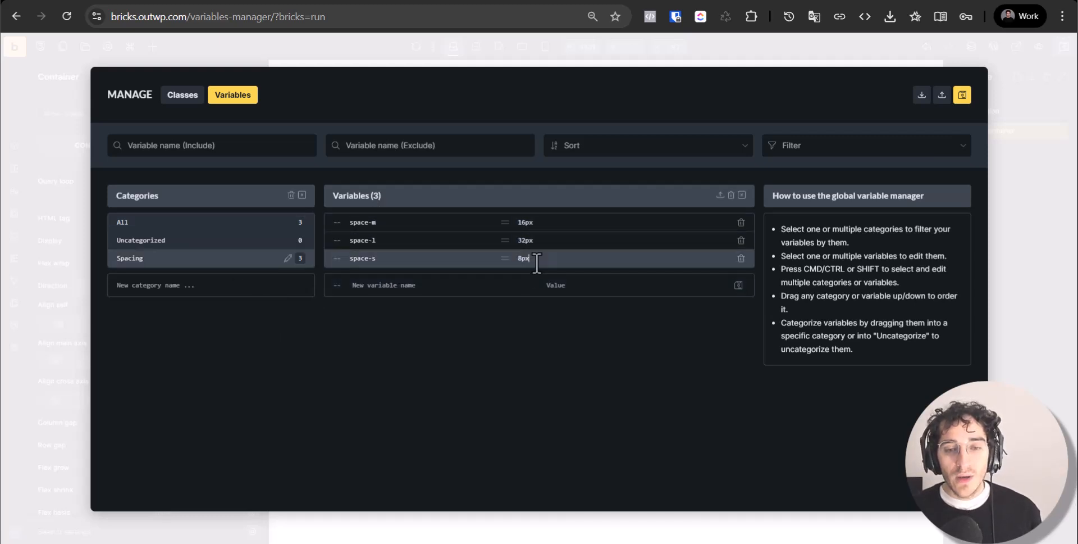
{"action": "left_click", "coordinate": [402, 290]}
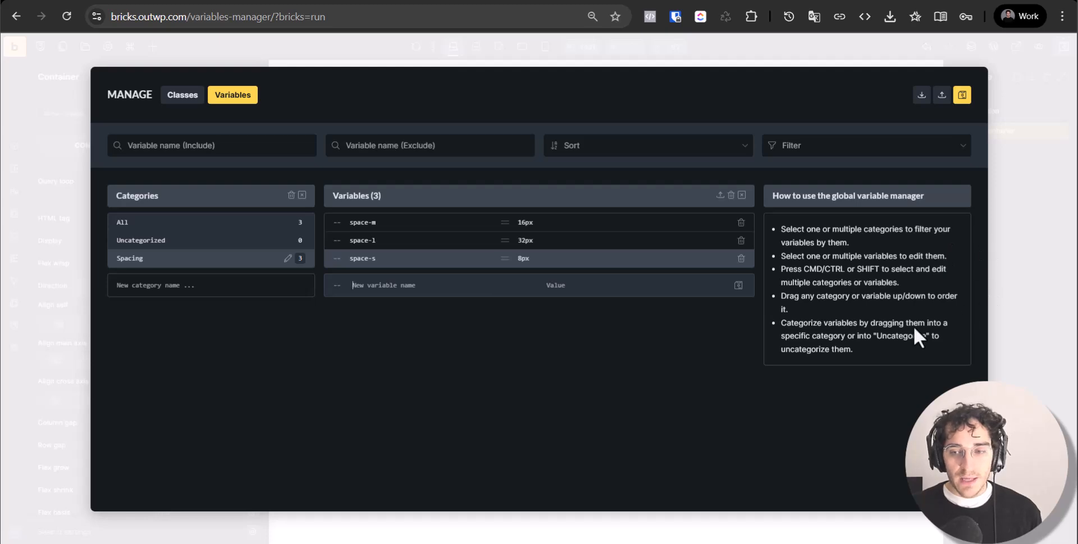
{"action": "key", "text": "ctrl+Tab"}
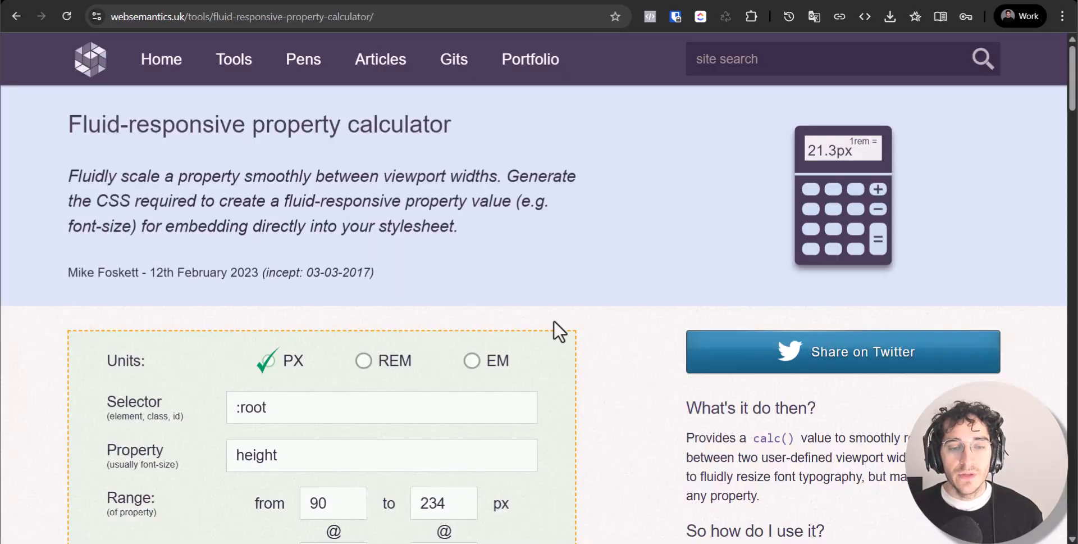
Set the calculator's viewport range to 478–1760px
{"action": "scroll", "coordinate": [369, 216], "scroll_direction": "down", "scroll_amount": 1}
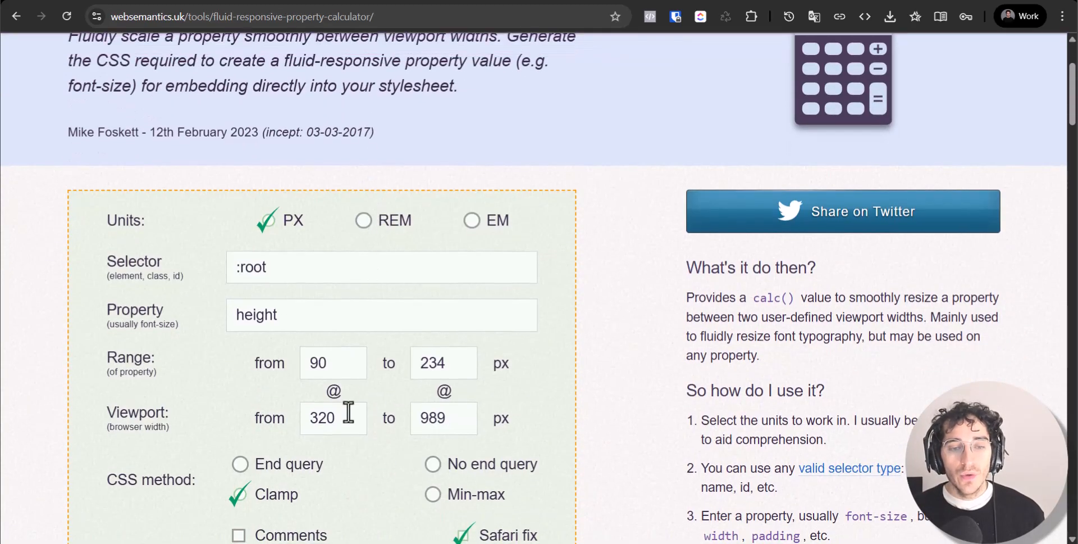
{"action": "double_click", "coordinate": [466, 413]}
{"action": "left_click", "coordinate": [462, 412]}
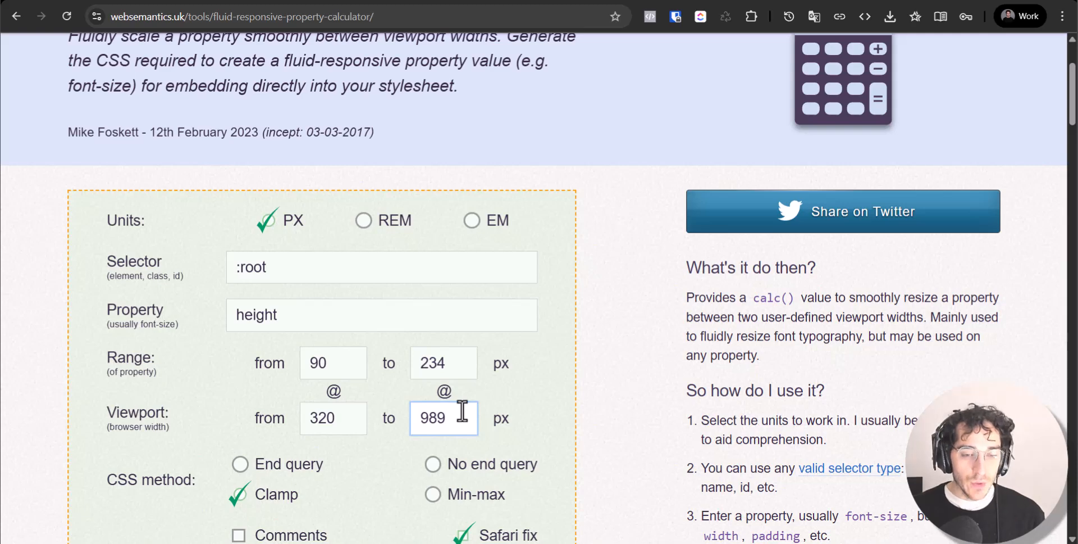
{"action": "double_click", "coordinate": [462, 411]}
{"action": "type", "text": "1760"}
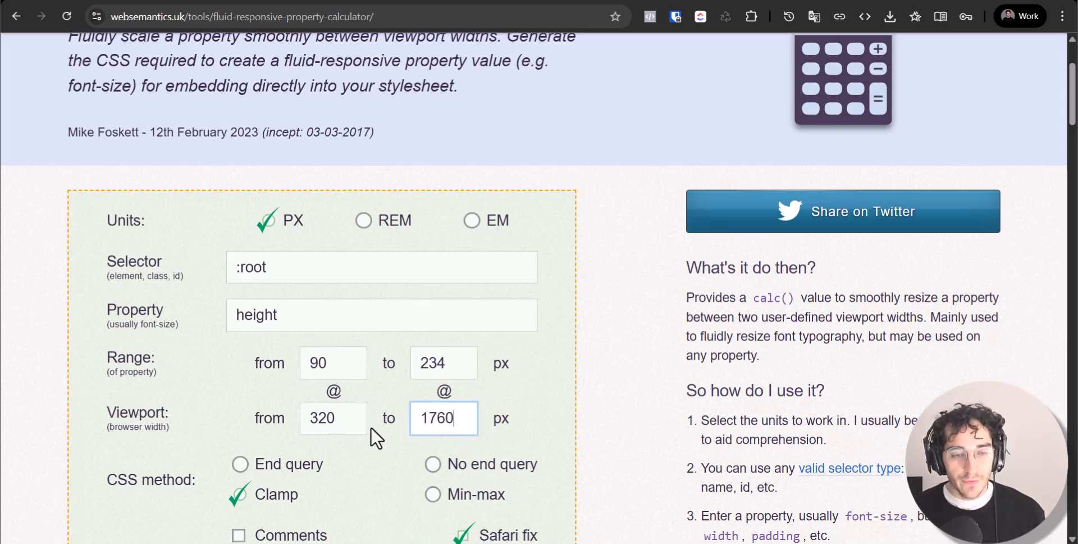
{"action": "double_click", "coordinate": [333, 419]}
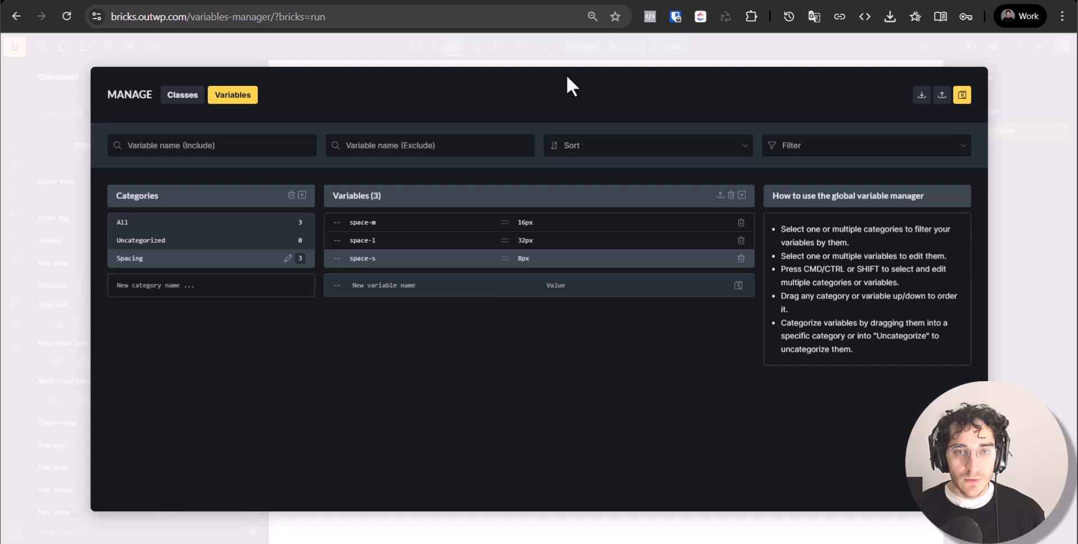
{"action": "left_click", "coordinate": [1006, 67]}
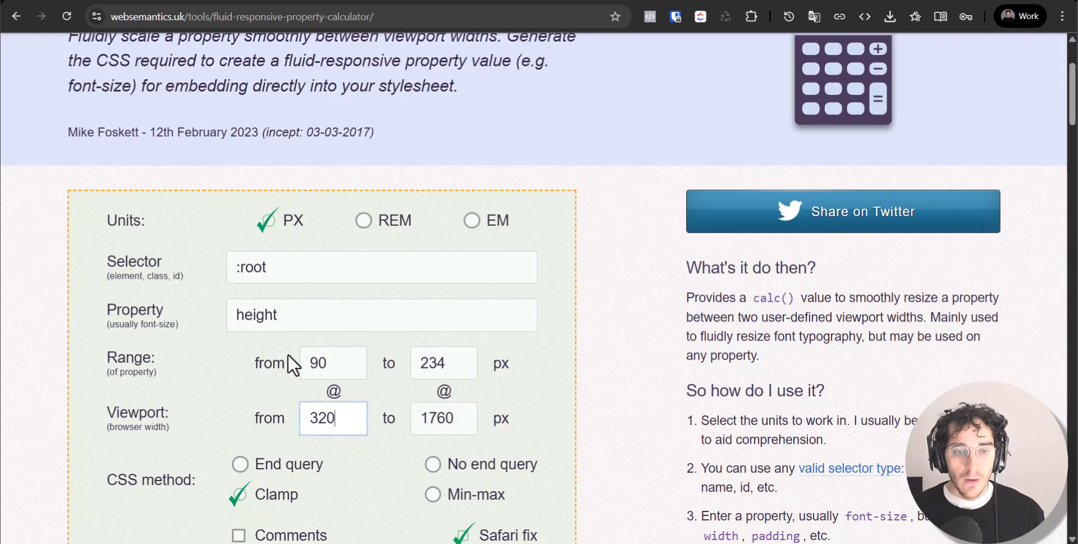
{"action": "key", "text": "ctrl+a"}
{"action": "type", "text": "478"}
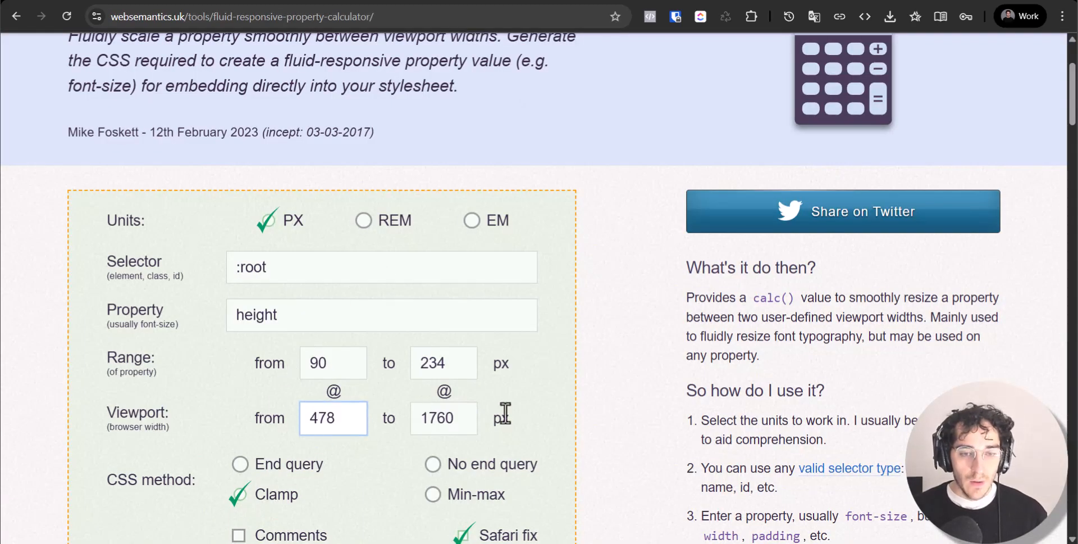
Set the size range to 24–56px and copy the generated clamp() value
{"action": "double_click", "coordinate": [448, 367]}
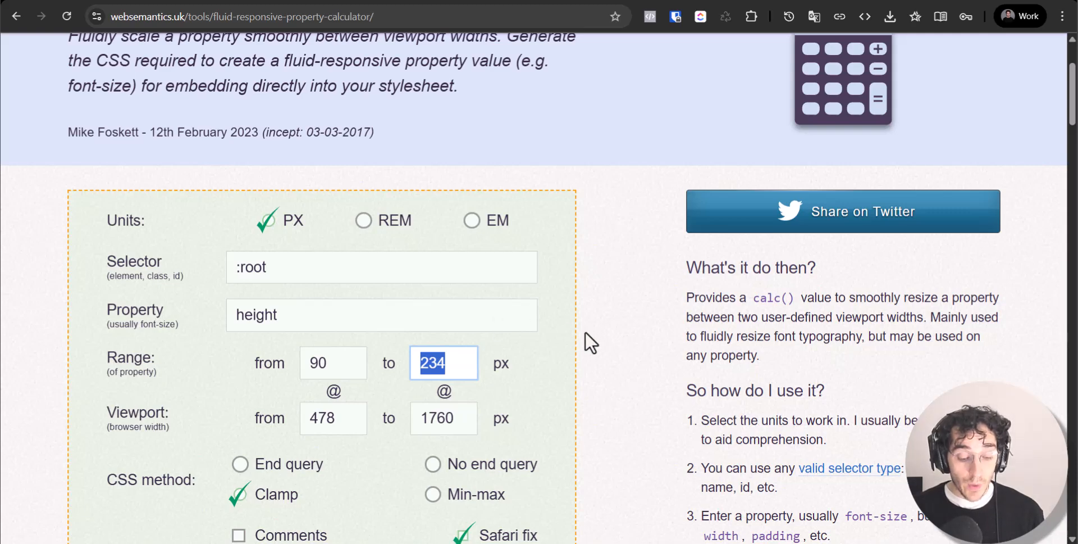
{"action": "type", "text": "56"}
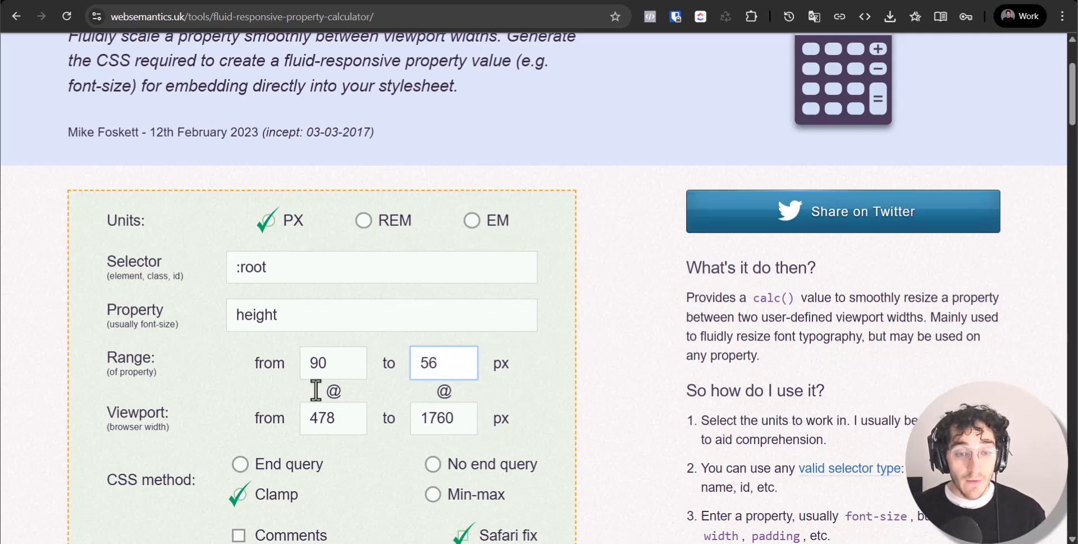
{"action": "left_click", "coordinate": [325, 359]}
{"action": "double_click", "coordinate": [332, 362]}
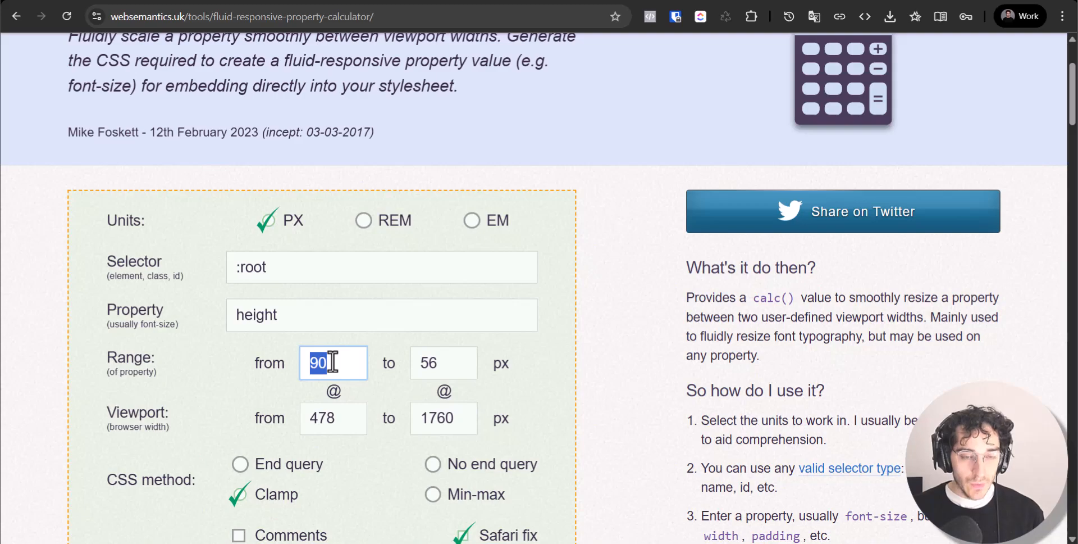
{"action": "type", "text": "24"}
{"action": "scroll", "coordinate": [365, 381], "scroll_direction": "down", "scroll_amount": 7}
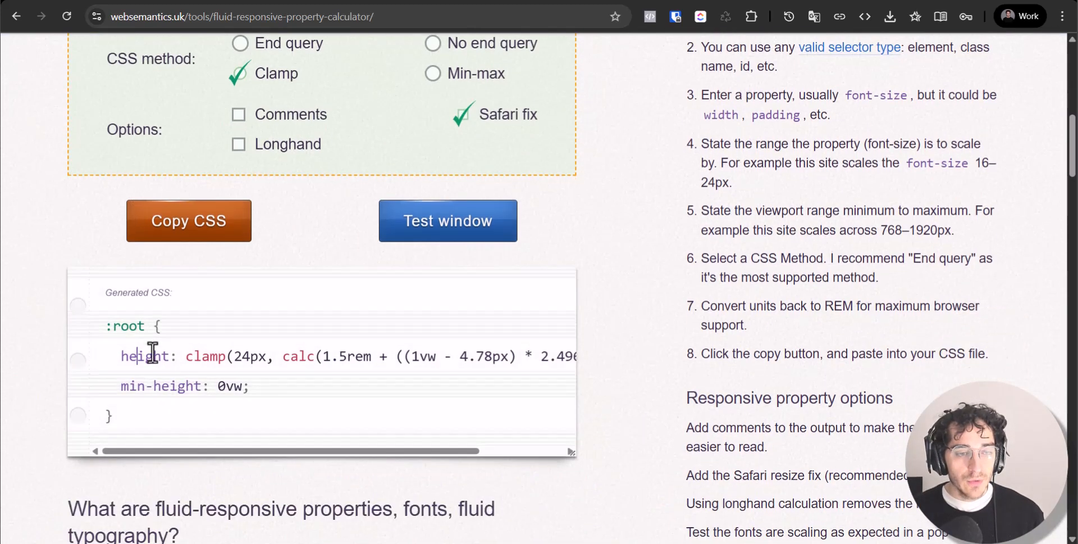
{"action": "left_click_drag", "start_coordinate": [181, 354], "coordinate": [553, 354]}
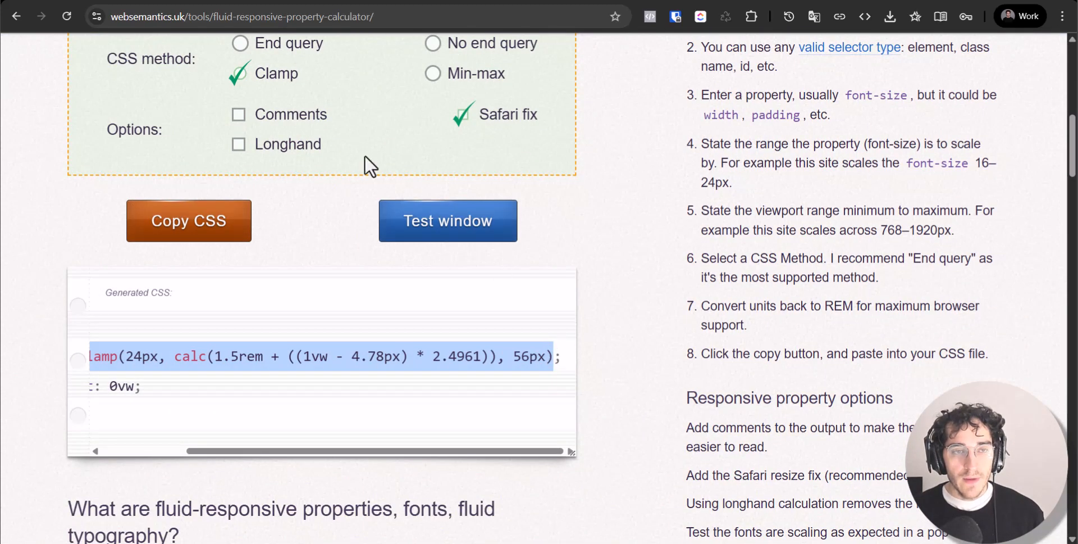
{"action": "left_click", "coordinate": [204, 1]}
Create the space-xl variable with the pasted clamp(24px…56px) value in Spacing
{"action": "left_click", "coordinate": [108, 47]}
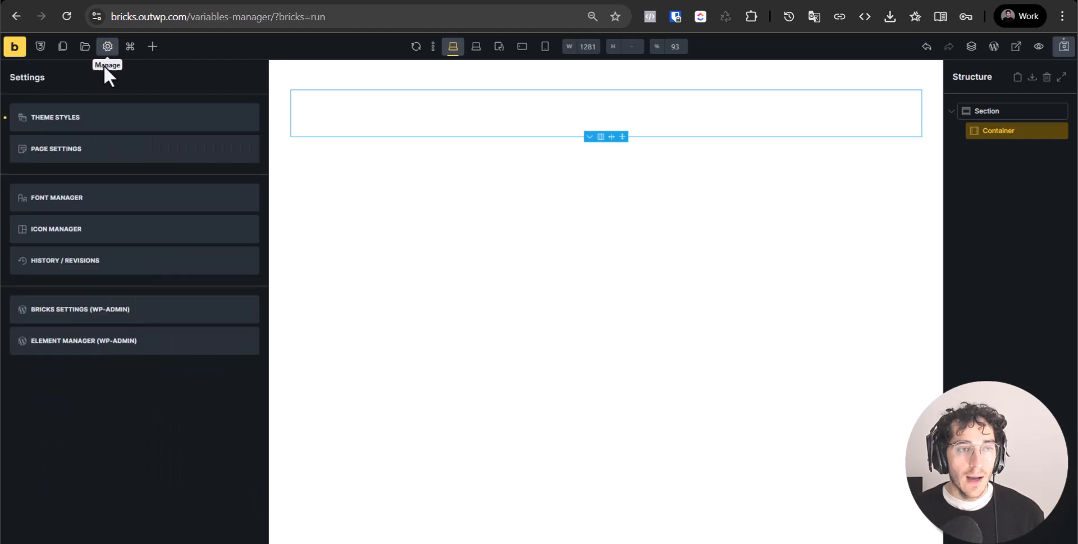
{"action": "left_click", "coordinate": [40, 46]}
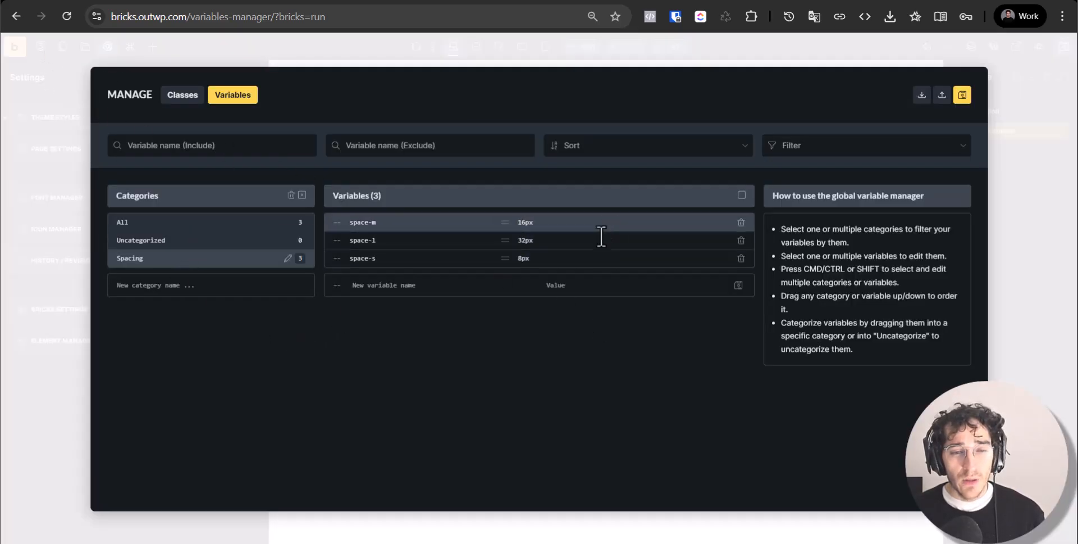
{"action": "left_click", "coordinate": [414, 287]}
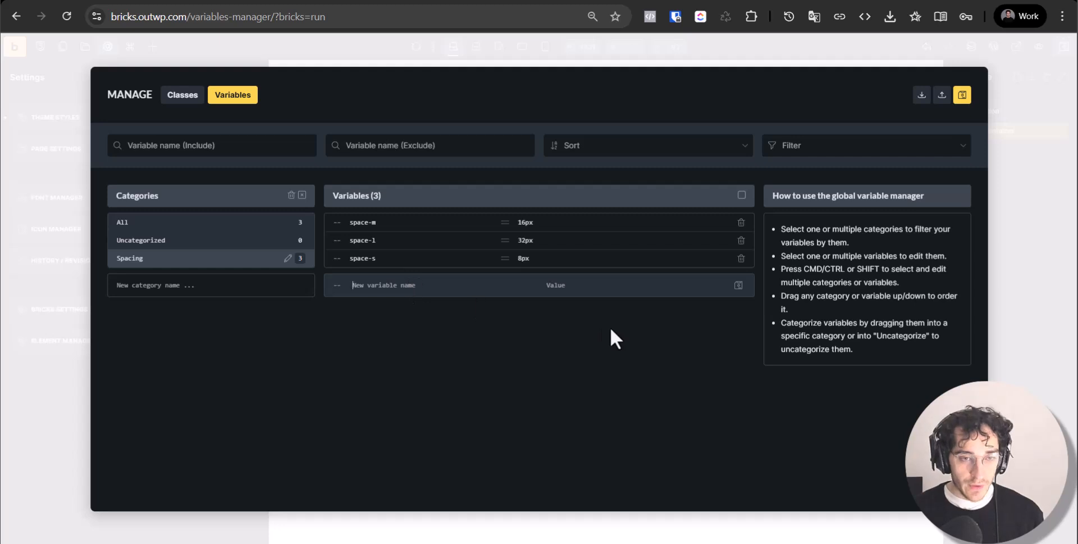
{"action": "type", "text": "space-xl"}
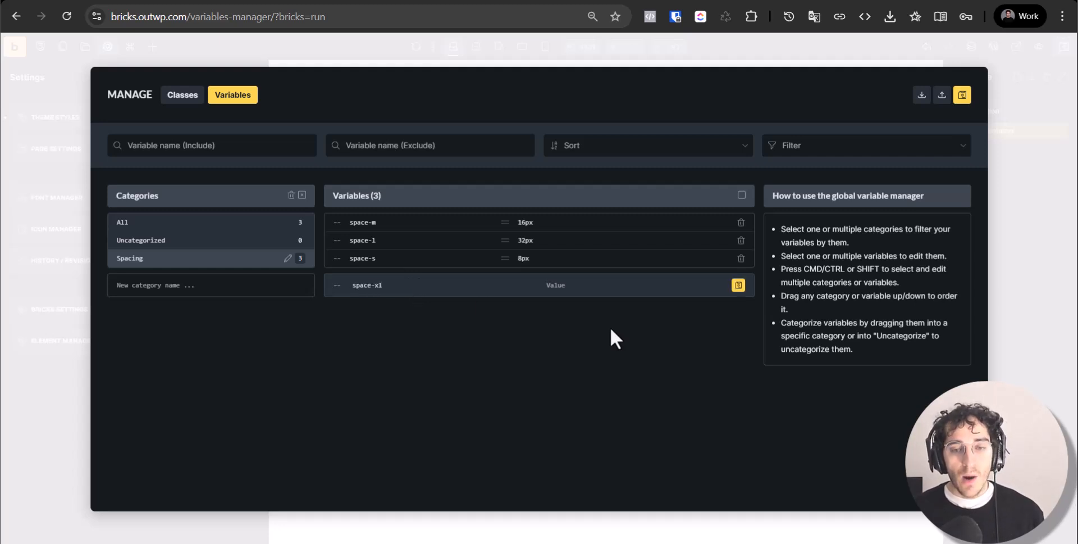
{"action": "type", "text": "calc(1.5rem + ((1vw - 4.78px) * 2.4961)), 56px)"}
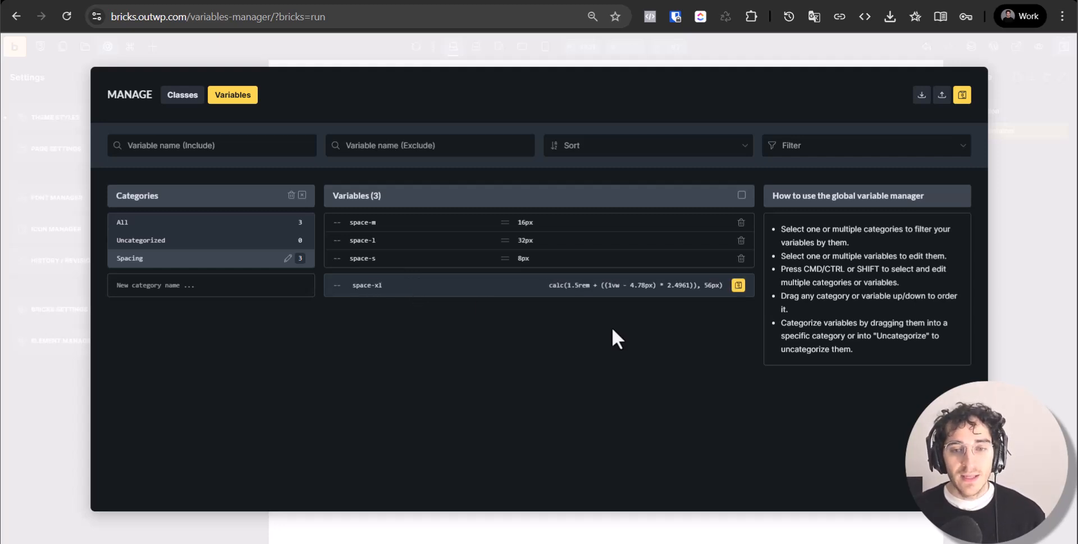
{"action": "left_click_drag", "start_coordinate": [634, 285], "coordinate": [488, 290]}
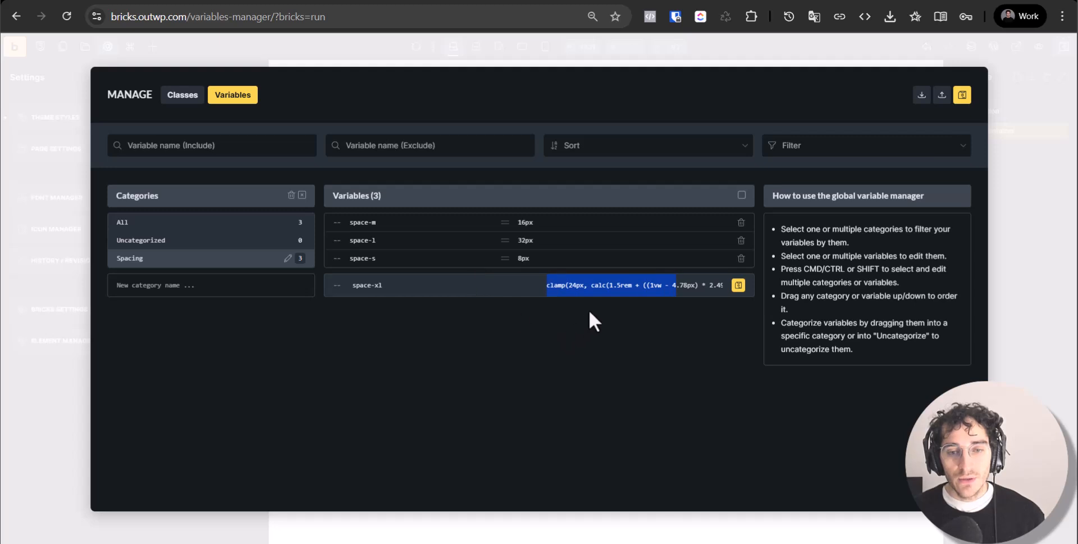
{"action": "left_click", "coordinate": [602, 291]}
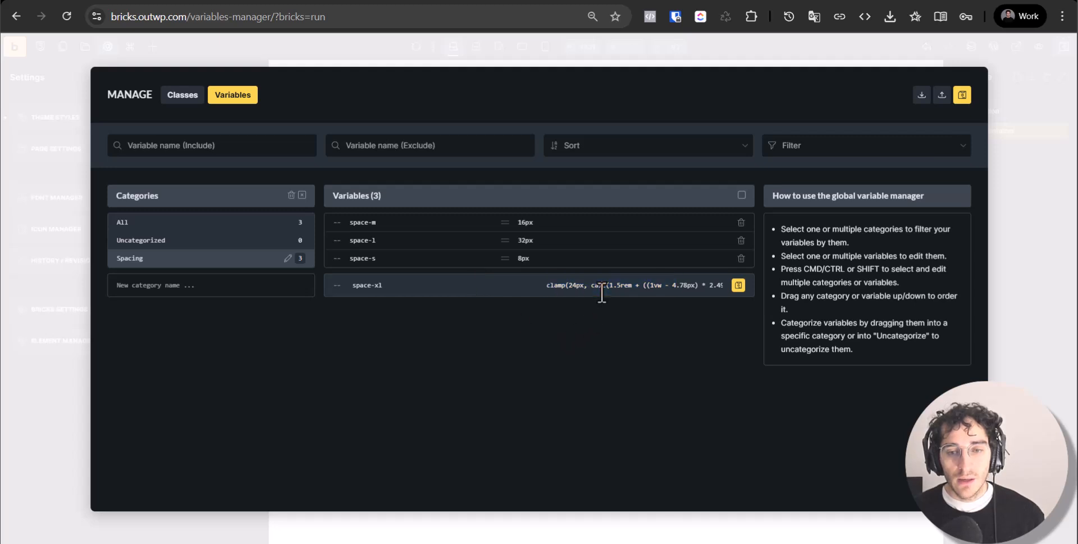
{"action": "left_click", "coordinate": [739, 284]}
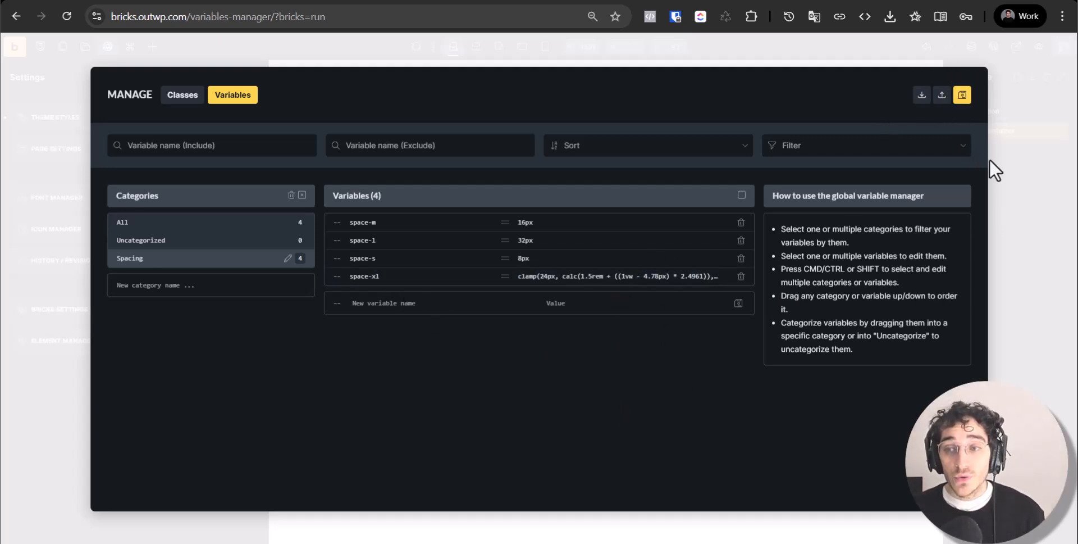
Save the variables and close the Variables Manager
{"action": "left_click", "coordinate": [964, 95]}
{"action": "left_click", "coordinate": [1033, 217]}
{"action": "key", "text": "ctrl+s"}
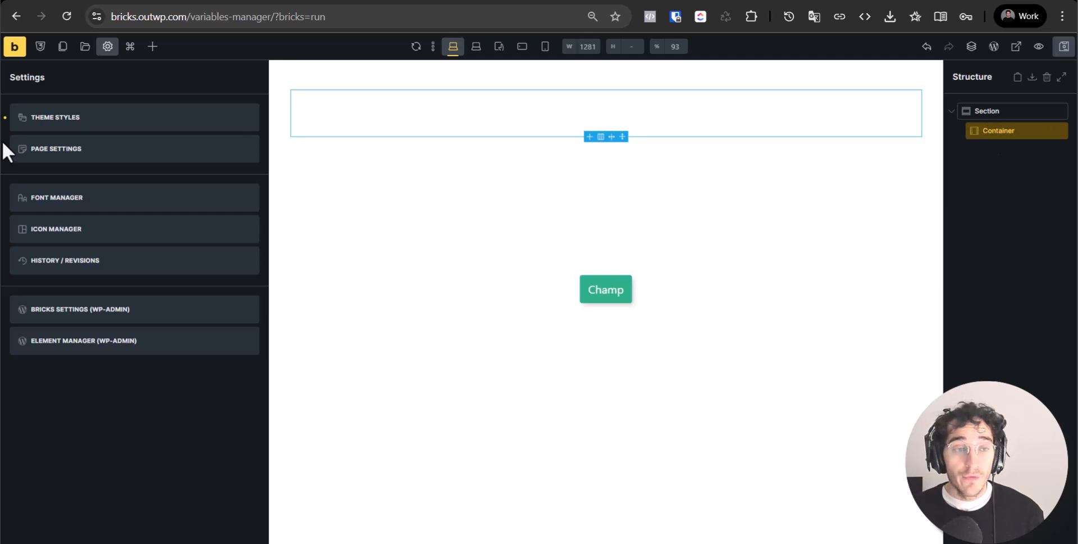
Add a Block element inside the Container
{"action": "left_click", "coordinate": [571, 101]}
{"action": "left_click", "coordinate": [1004, 118]}
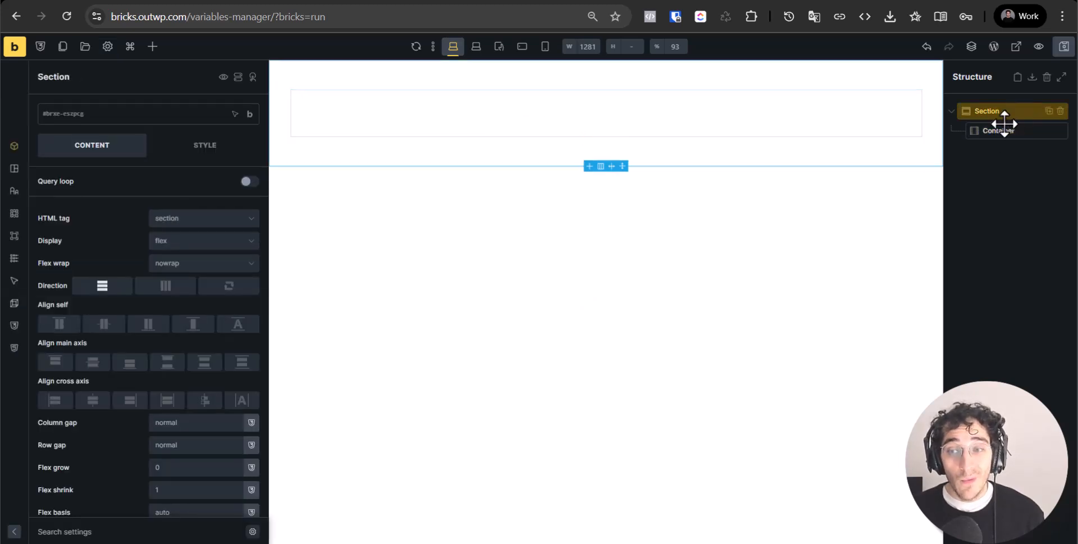
{"action": "left_click", "coordinate": [998, 130]}
{"action": "left_click", "coordinate": [152, 46]}
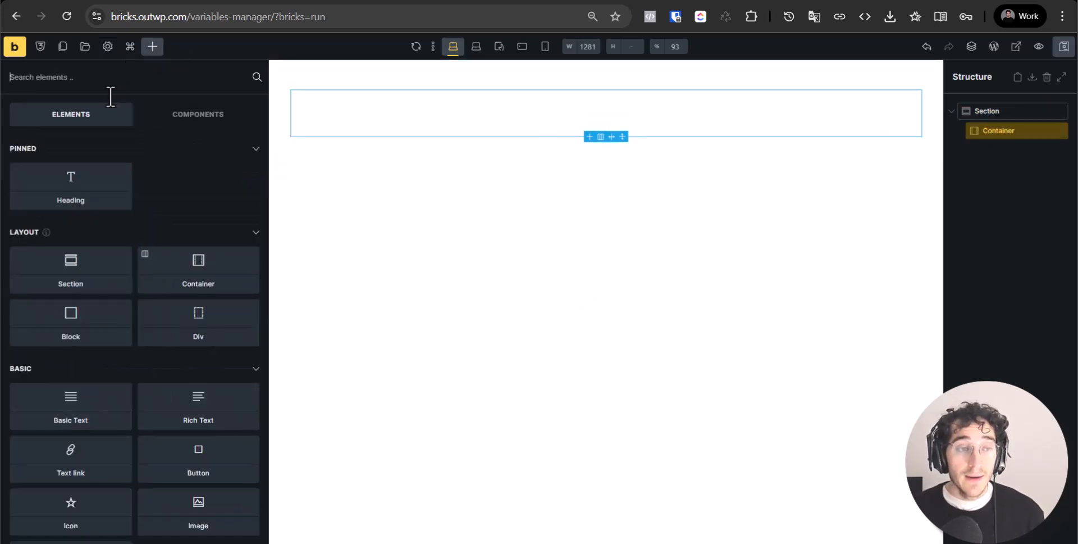
{"action": "type", "text": "blcok"}
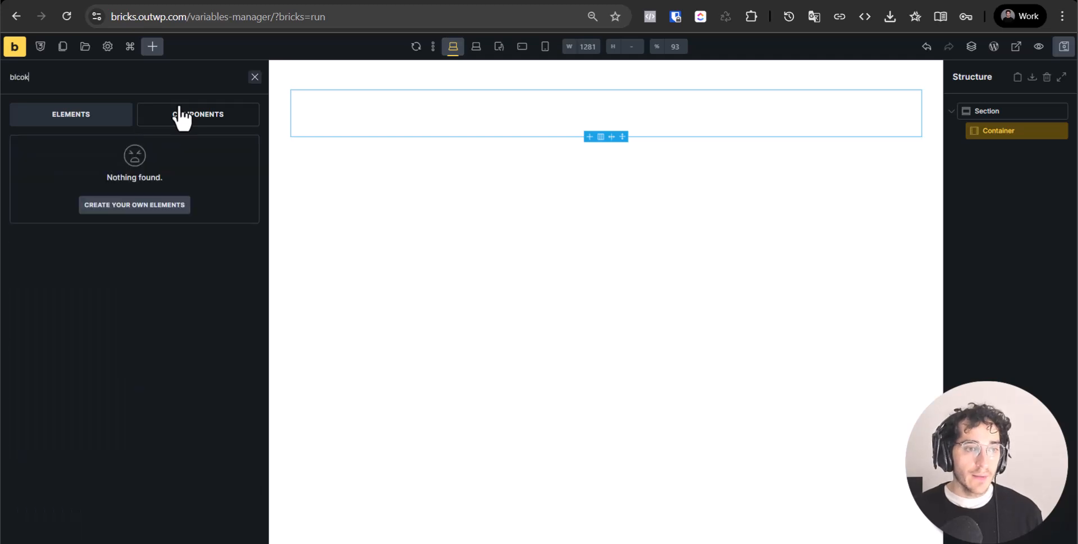
{"action": "key", "text": "ctrl+a"}
{"action": "type", "text": "blo"}
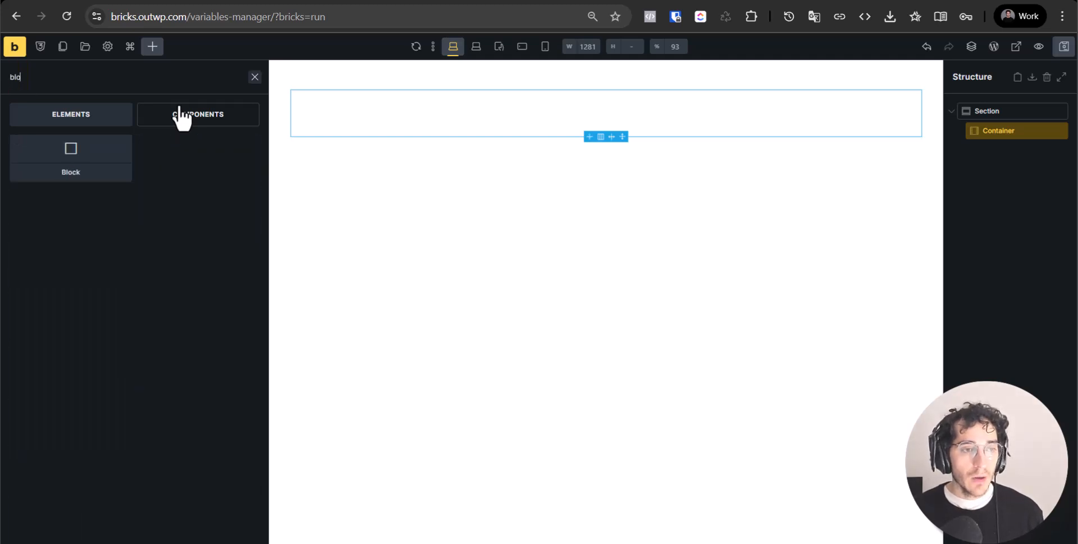
{"action": "left_click", "coordinate": [67, 154]}
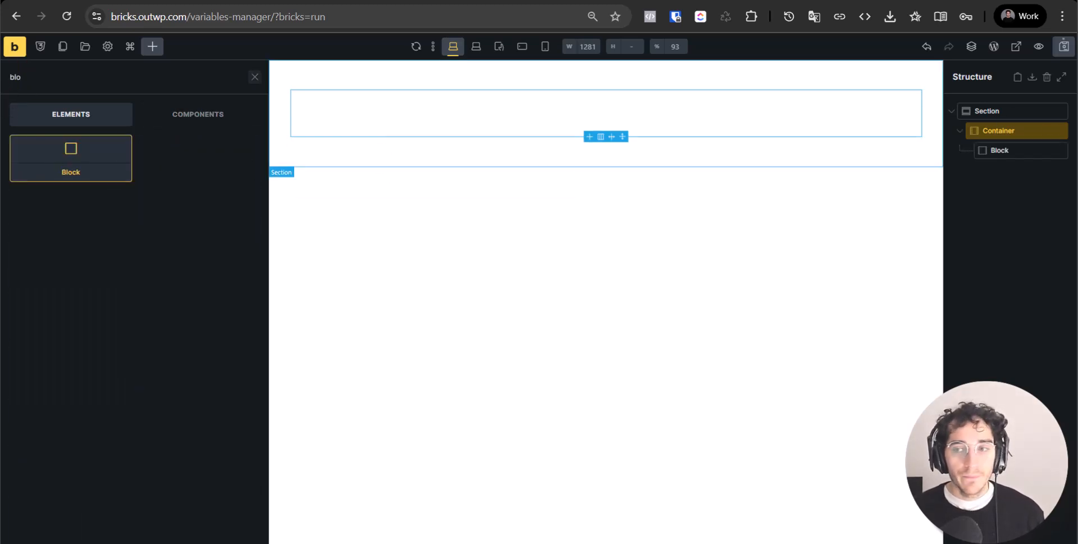
Duplicate the Block and set the Container direction to row
{"action": "left_click", "coordinate": [1023, 149]}
{"action": "left_click", "coordinate": [1050, 150]}
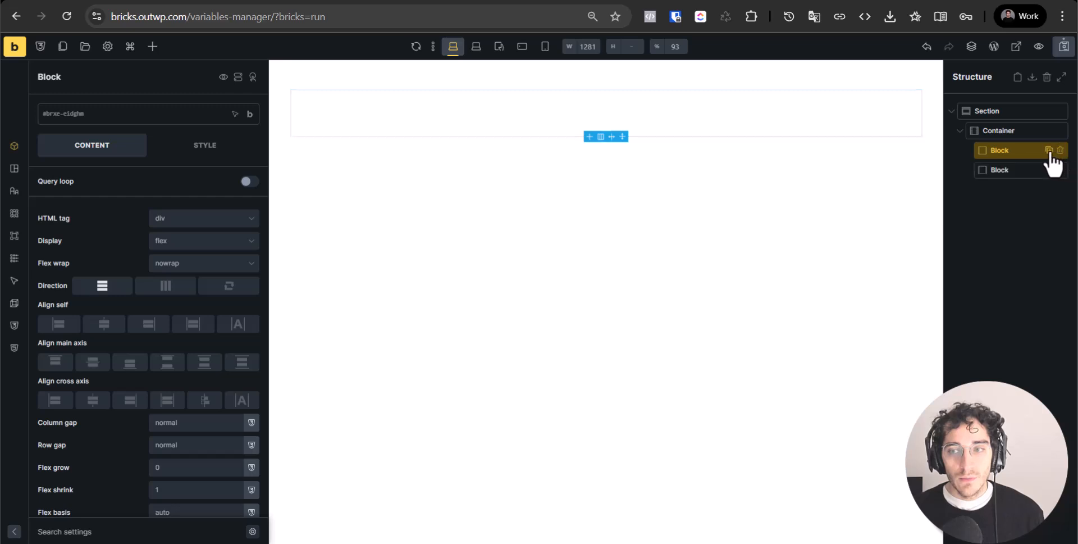
{"action": "left_click", "coordinate": [1030, 130]}
{"action": "left_click", "coordinate": [109, 115]}
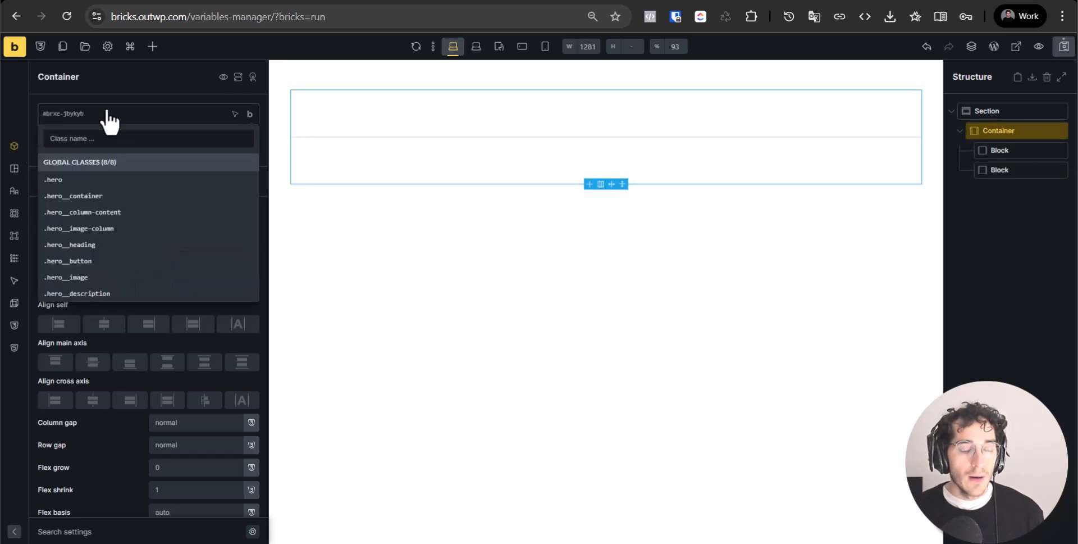
{"action": "left_click", "coordinate": [163, 288]}
Give the first Block a new .card class
{"action": "left_click", "coordinate": [315, 132]}
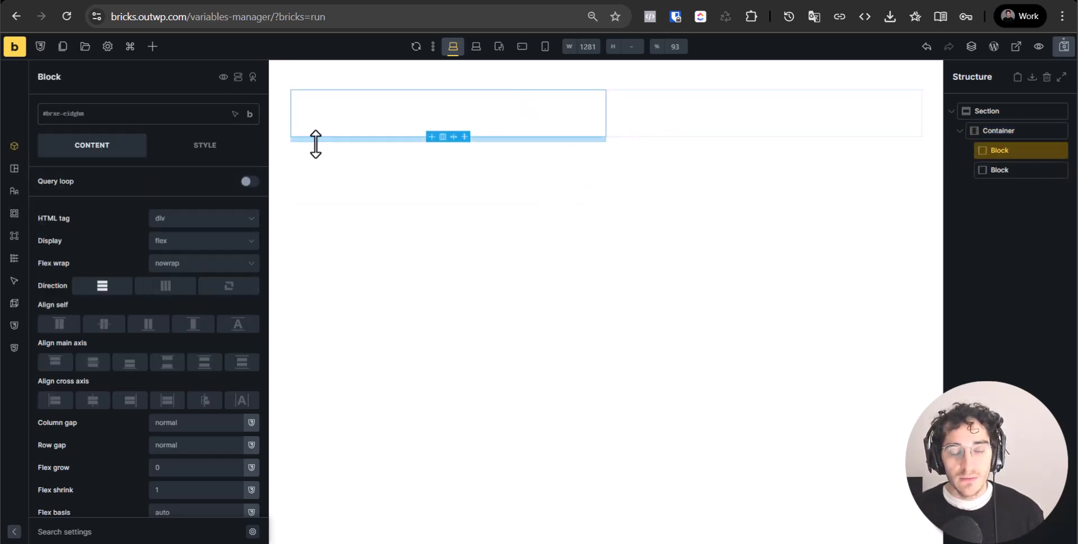
{"action": "left_click", "coordinate": [138, 117]}
{"action": "type", "text": "card"}
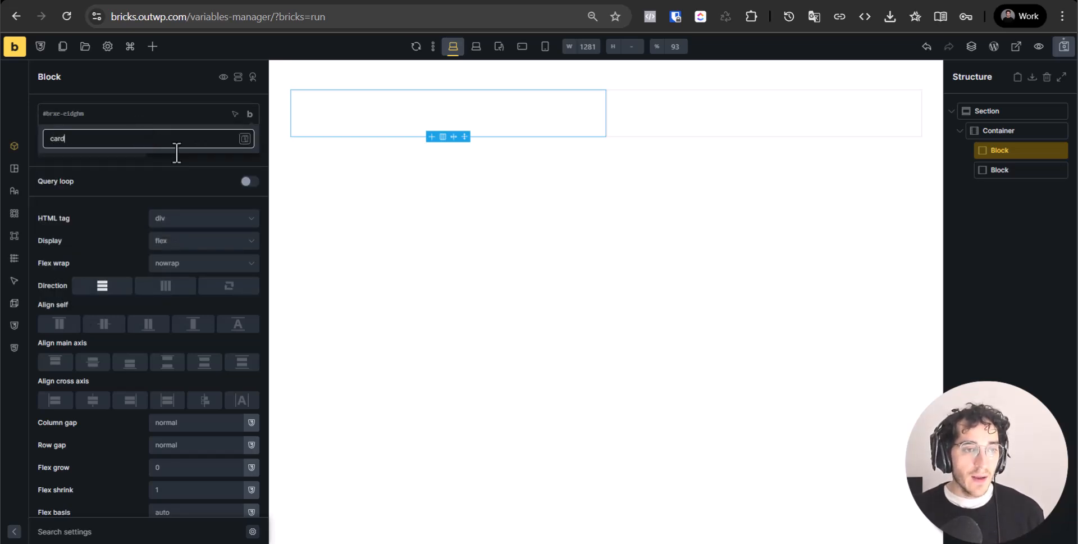
{"action": "key", "text": "Return"}
{"action": "left_click", "coordinate": [199, 158]}
{"action": "left_click", "coordinate": [205, 209]}
{"action": "scroll", "coordinate": [197, 301], "scroll_direction": "down", "scroll_amount": 4}
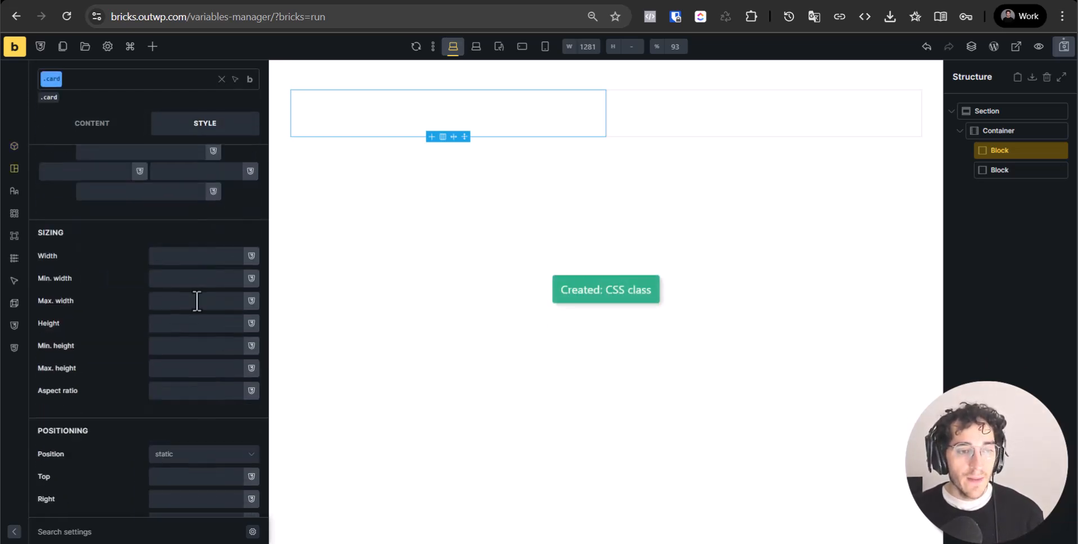
{"action": "scroll", "coordinate": [190, 314], "scroll_direction": "up", "scroll_amount": 4}
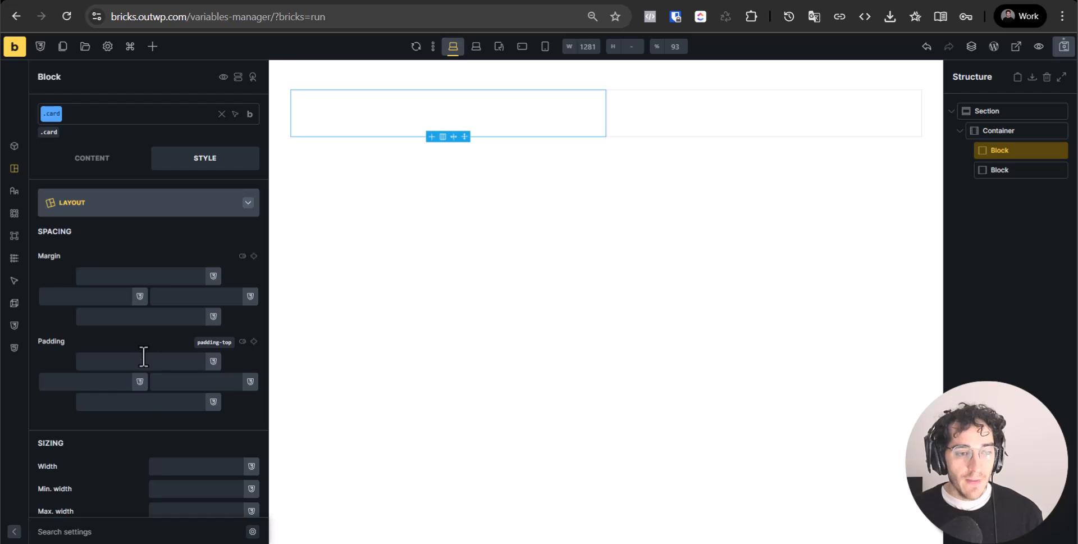
Set the .card padding to var(--space-xl) on top, bottom, right and left
{"action": "type", "text": "--space"}
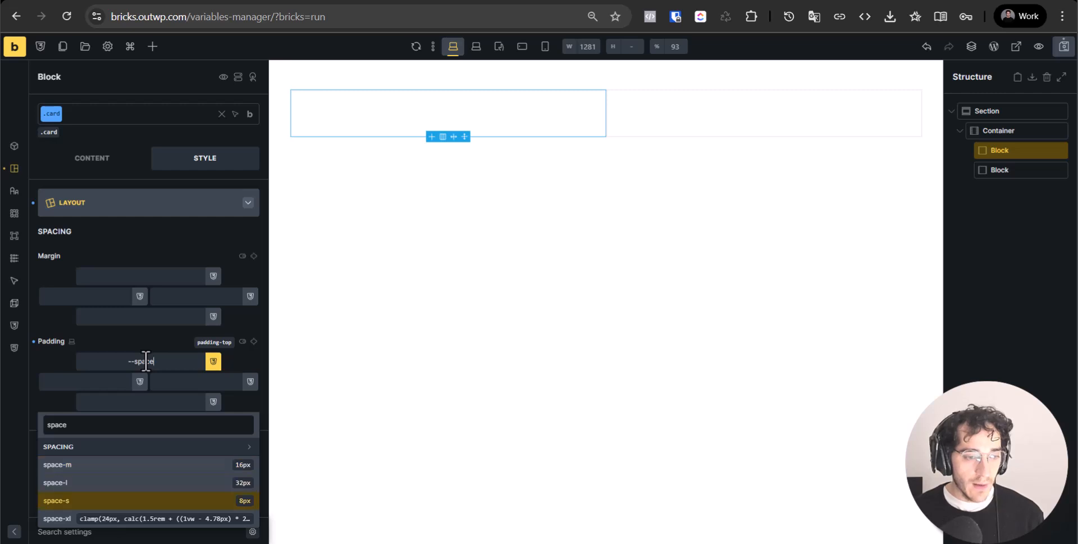
{"action": "key", "text": "Return"}
{"action": "key", "text": "ctrl+a"}
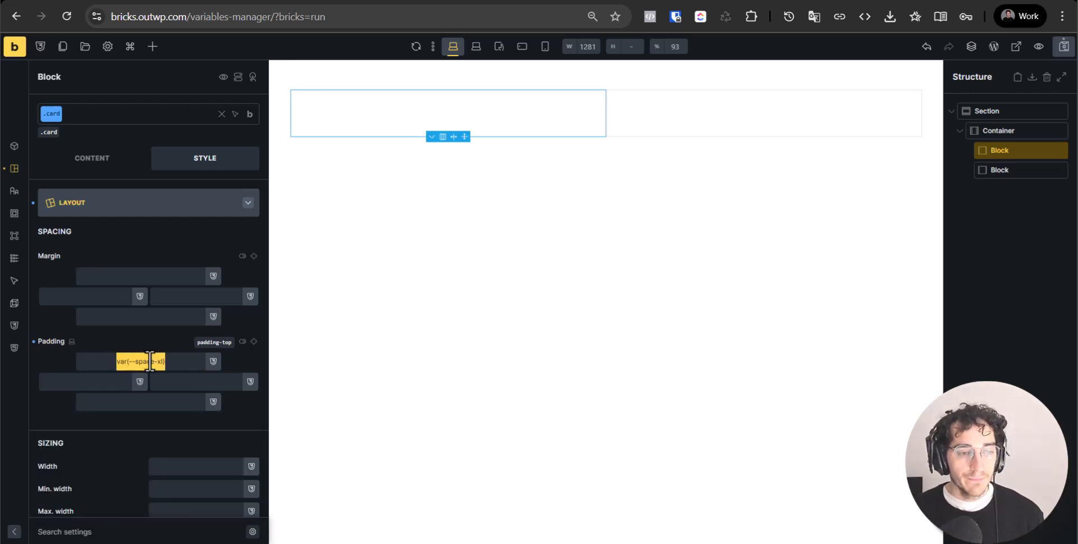
{"action": "key", "text": "ctrl+c"}
{"action": "left_click", "coordinate": [190, 417]}
{"action": "left_click", "coordinate": [192, 404]}
{"action": "key", "text": "ctrl+v"}
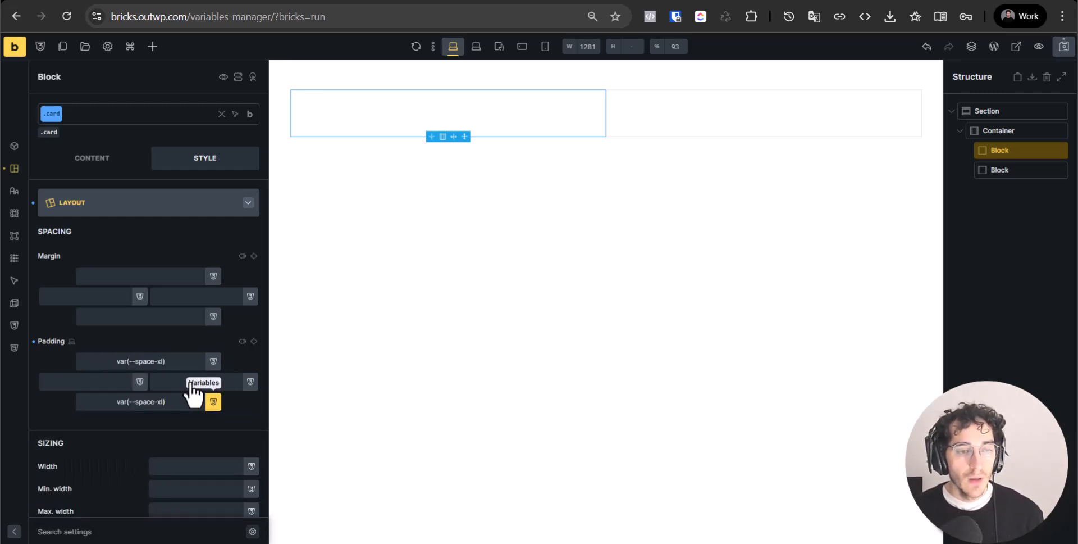
{"action": "left_click", "coordinate": [203, 381]}
{"action": "key", "text": "ctrl+v"}
{"action": "left_click", "coordinate": [106, 382]}
{"action": "key", "text": "ctrl+v"}
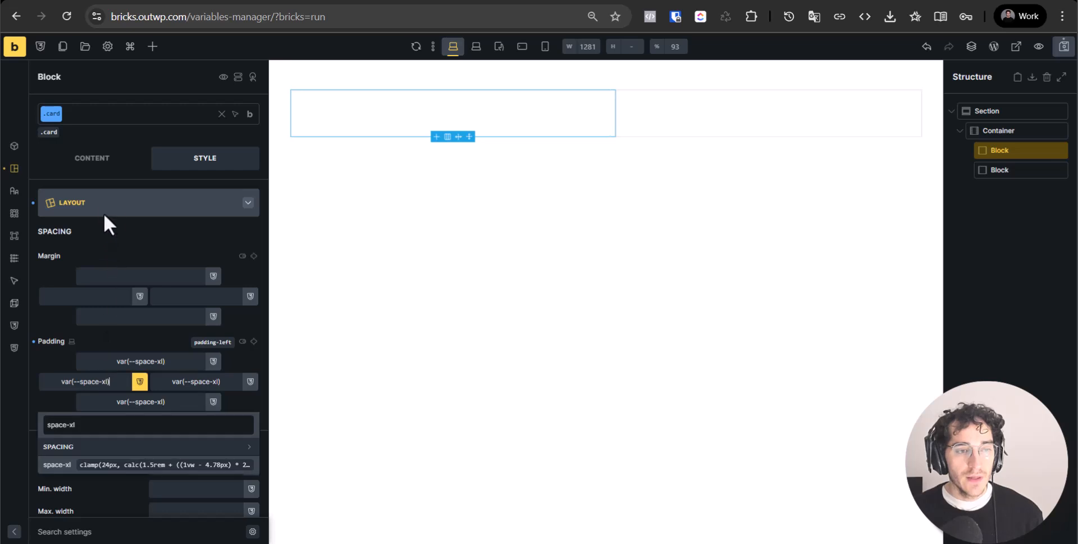
{"action": "left_click", "coordinate": [107, 162]}
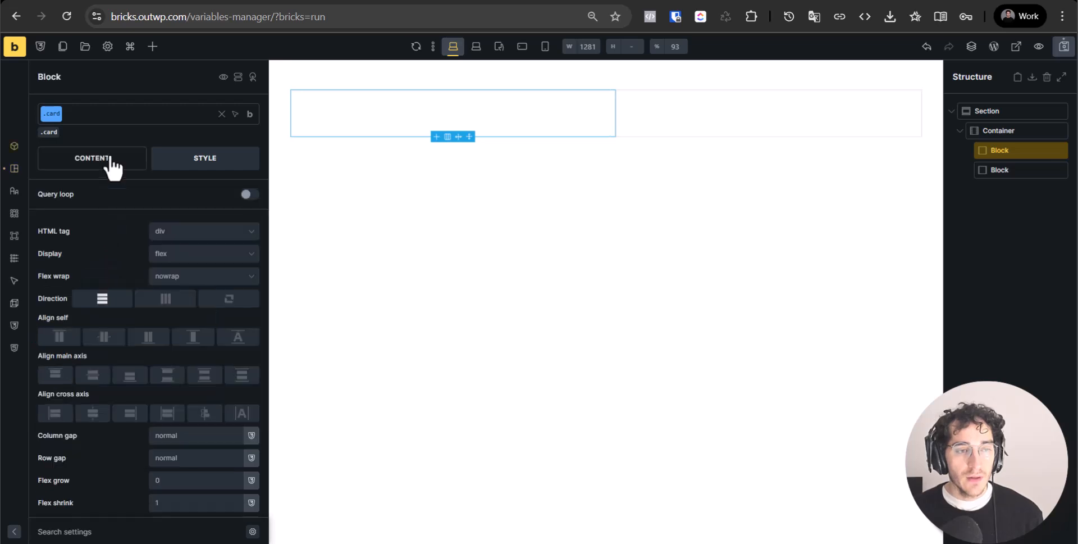
Drag an 'I am a heading' Heading into the .card block
{"action": "left_click", "coordinate": [153, 46]}
{"action": "left_click_drag", "start_coordinate": [66, 194], "coordinate": [336, 138]}
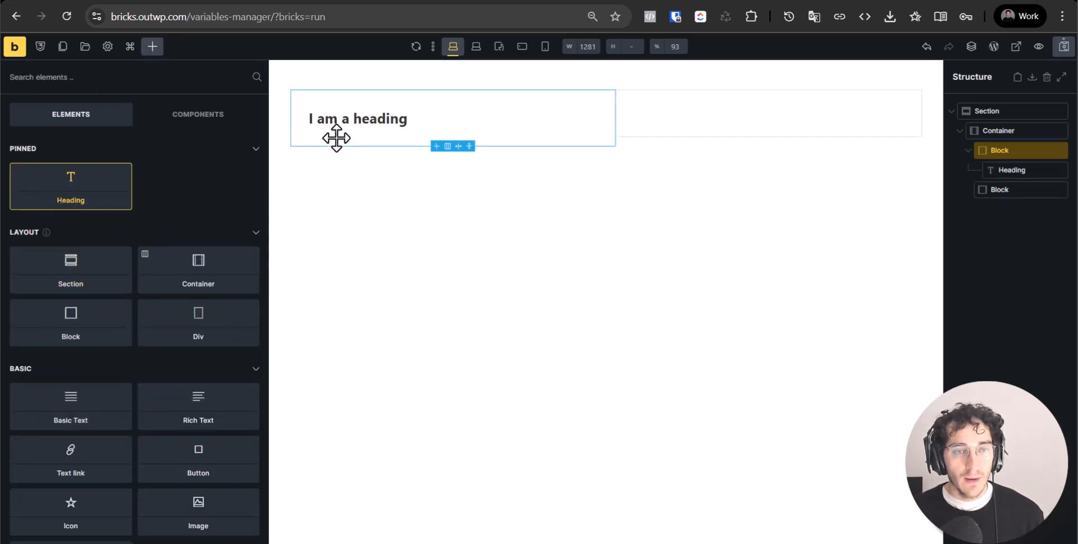
{"action": "left_click", "coordinate": [363, 103]}
{"action": "left_click", "coordinate": [50, 133]}
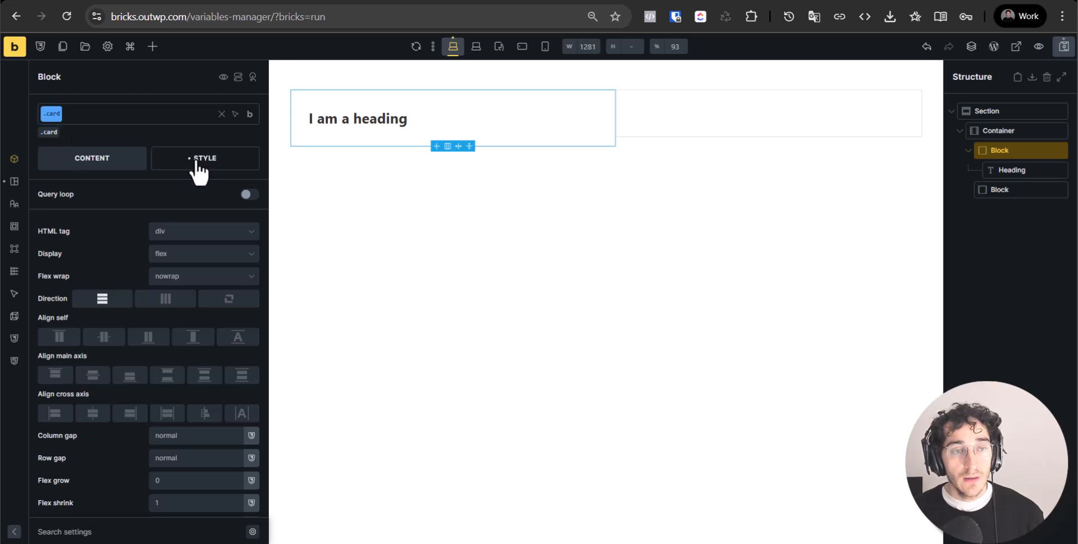
{"action": "left_click", "coordinate": [197, 169]}
Clear the four padding fields and apply var(--space-xl) to all sides linked
{"action": "left_click", "coordinate": [139, 381]}
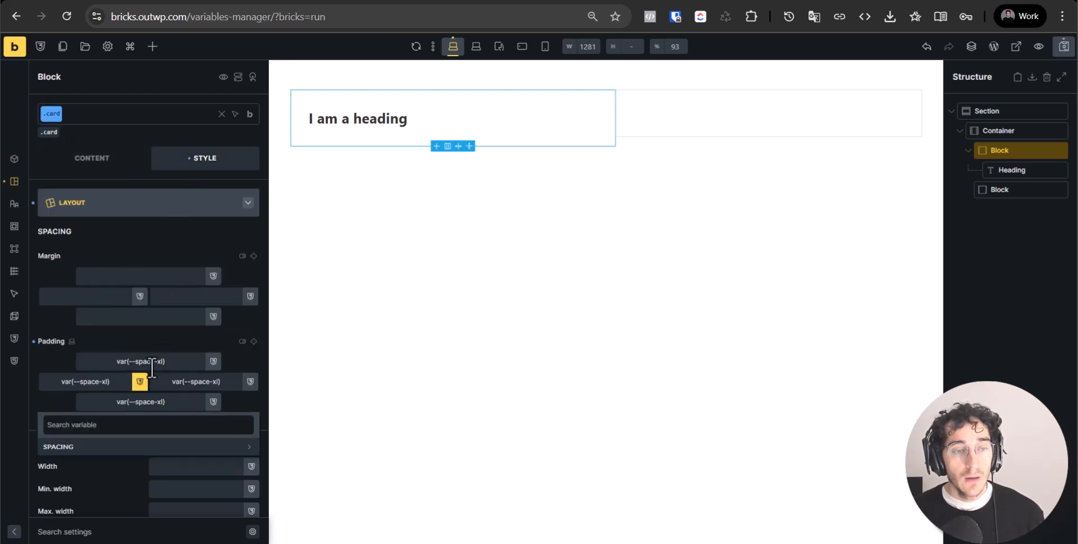
{"action": "triple_click", "coordinate": [107, 382]}
{"action": "key", "text": "BackSpace"}
{"action": "double_click", "coordinate": [194, 381]}
{"action": "triple_click", "coordinate": [194, 381]}
{"action": "key", "text": "BackSpace"}
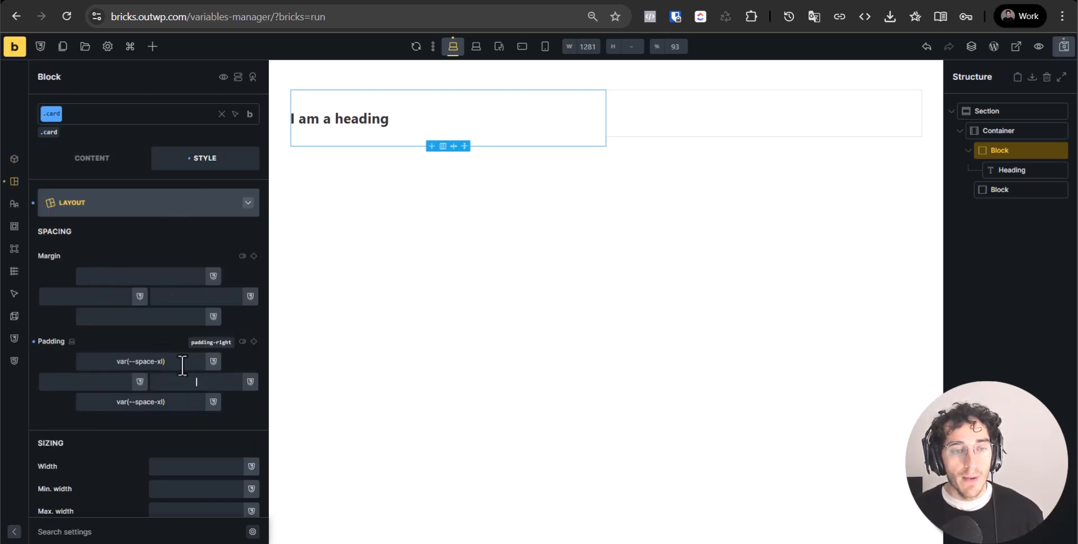
{"action": "triple_click", "coordinate": [179, 361]}
{"action": "key", "text": "BackSpace"}
{"action": "triple_click", "coordinate": [163, 401]}
{"action": "key", "text": "BackSpace"}
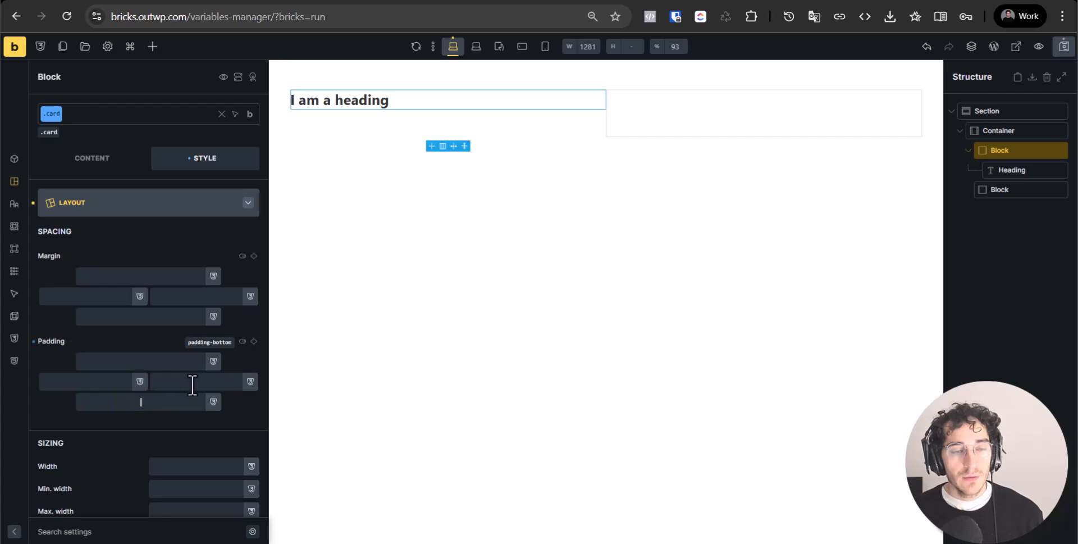
{"action": "left_click", "coordinate": [253, 341]}
{"action": "left_click", "coordinate": [213, 361]}
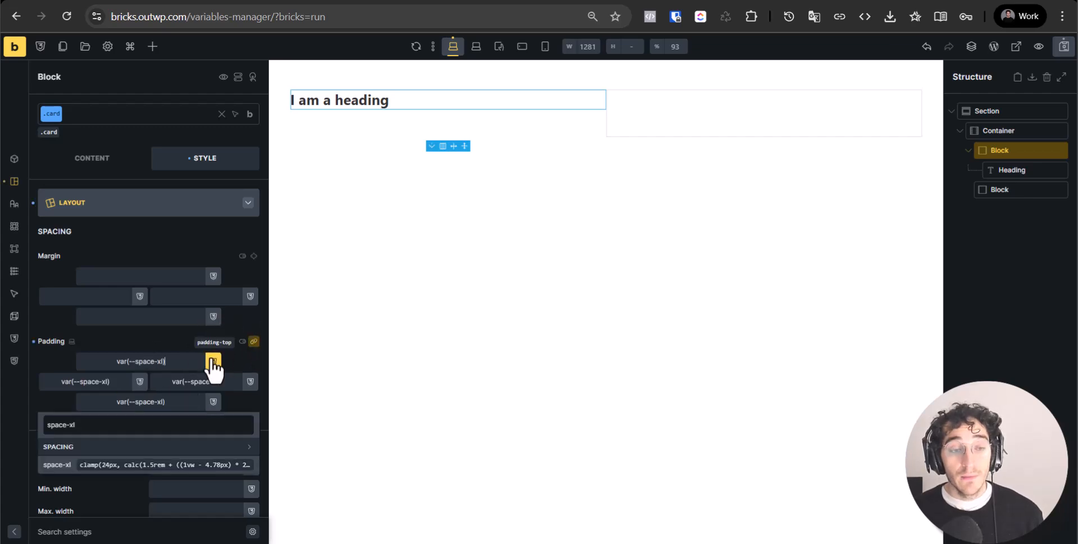
Save the page
{"action": "left_click", "coordinate": [1063, 52]}
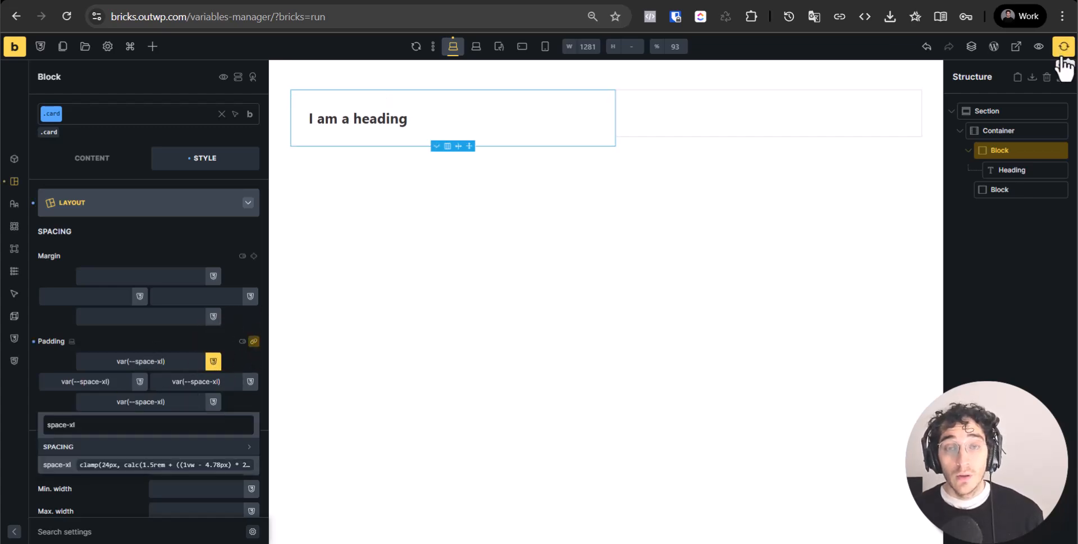
{"action": "left_click", "coordinate": [447, 0]}
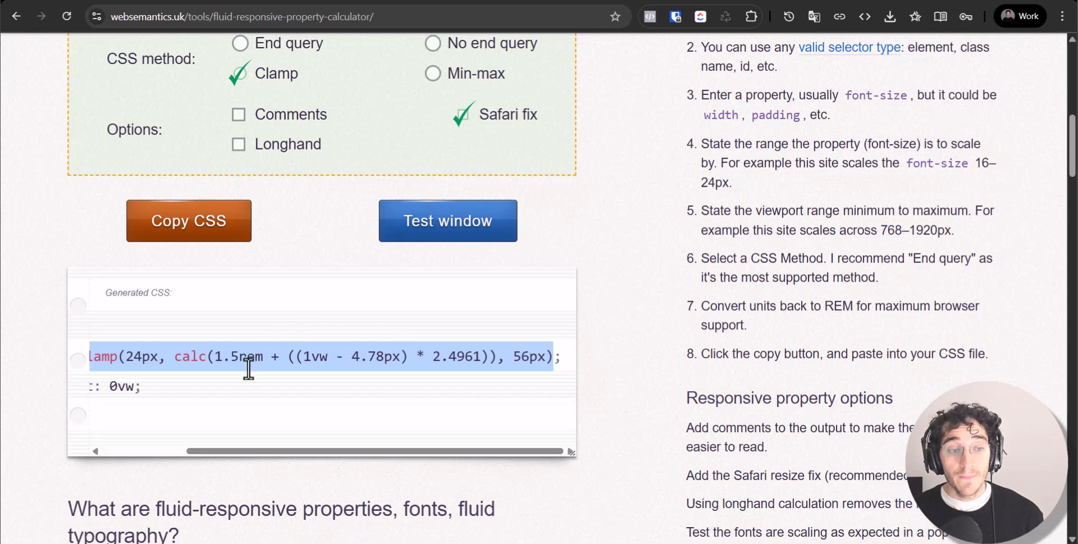
{"action": "key", "text": "ctrl+Tab"}
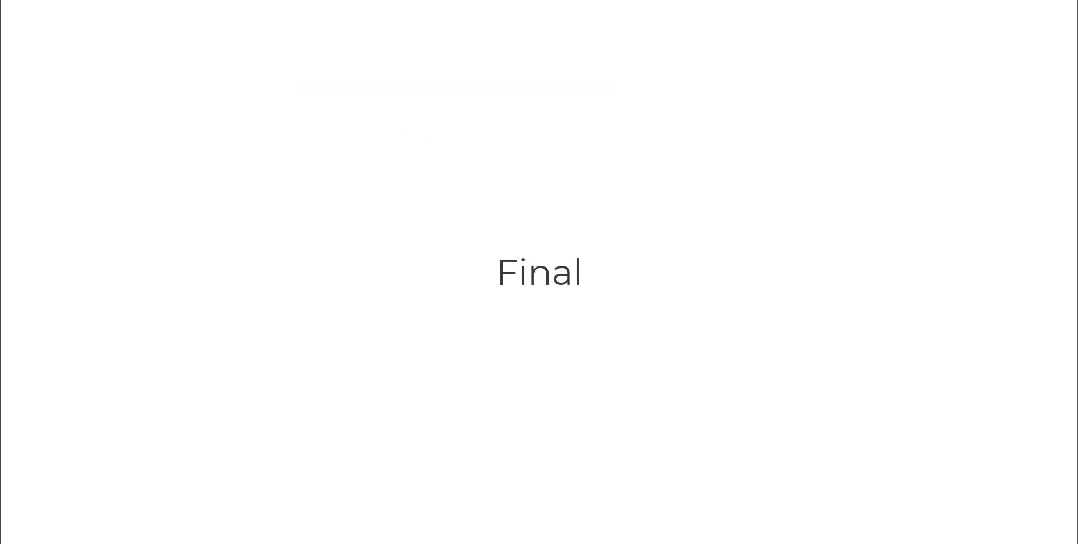